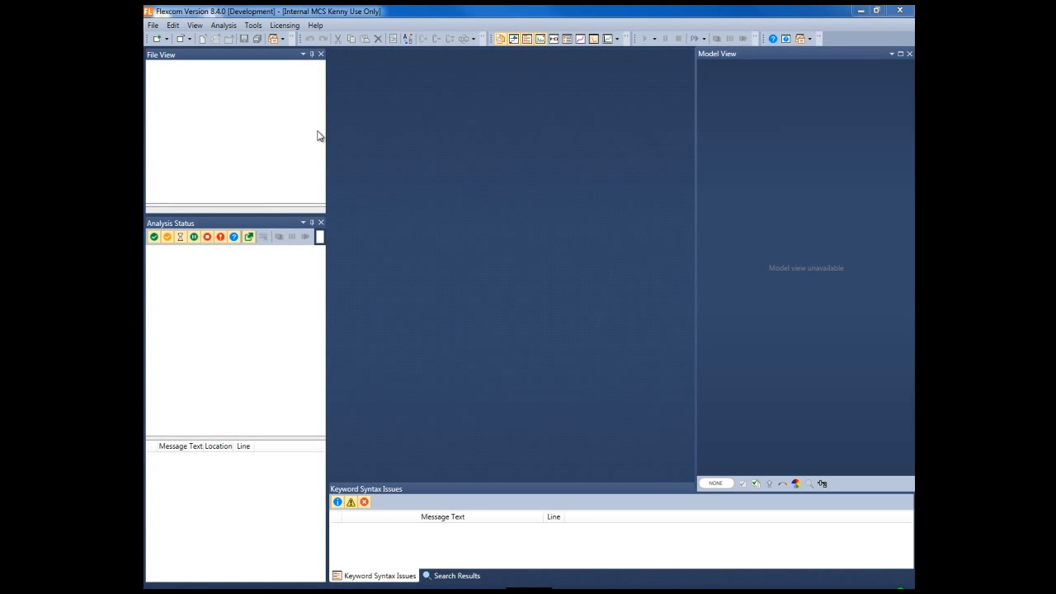
Step: Create a new project named K1-SWR with its own project folder inside the existing Documents\K1-SWR location
click(152, 25)
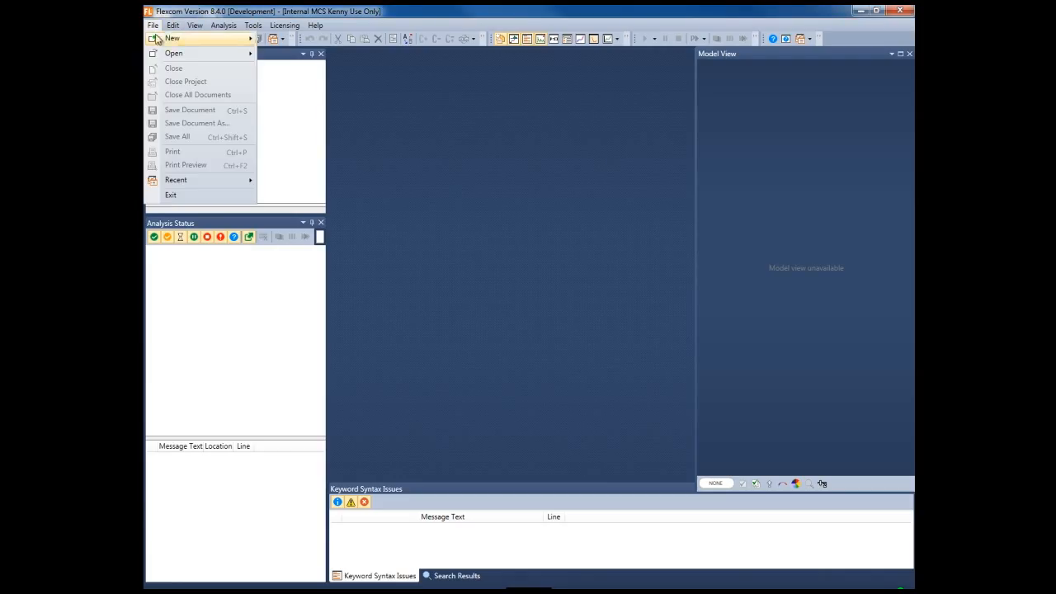
mouse_move(185, 41)
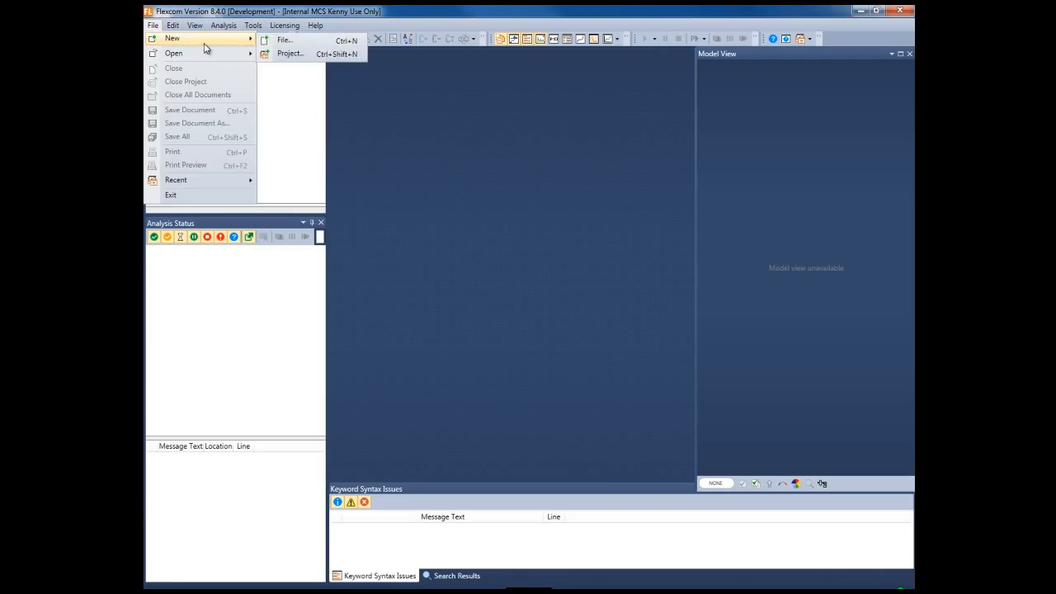
click(297, 58)
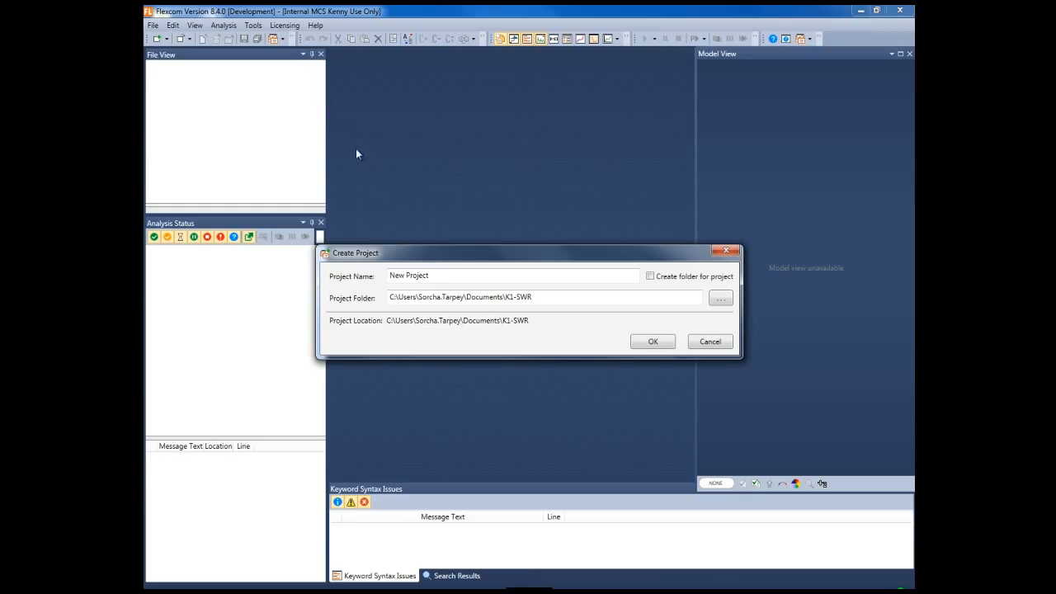
click(441, 277)
key(BackSpace)
key(BackSpace)
key(BackSpace)
key(BackSpace)
key(BackSpace)
key(BackSpace)
key(BackSpace)
key(BackSpace)
key(BackSpace)
key(BackSpace)
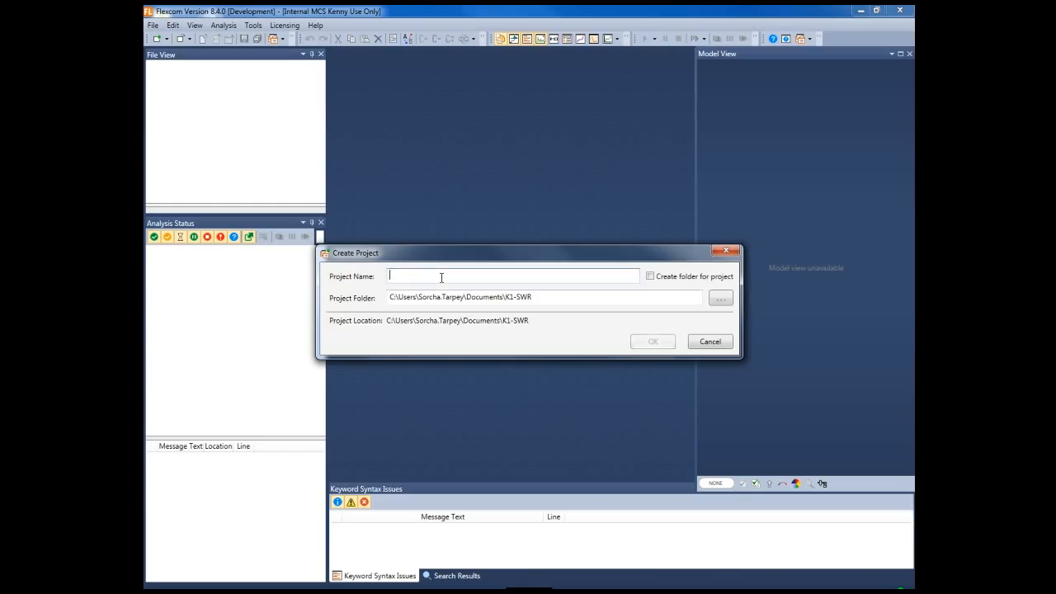
text(K1-SWR)
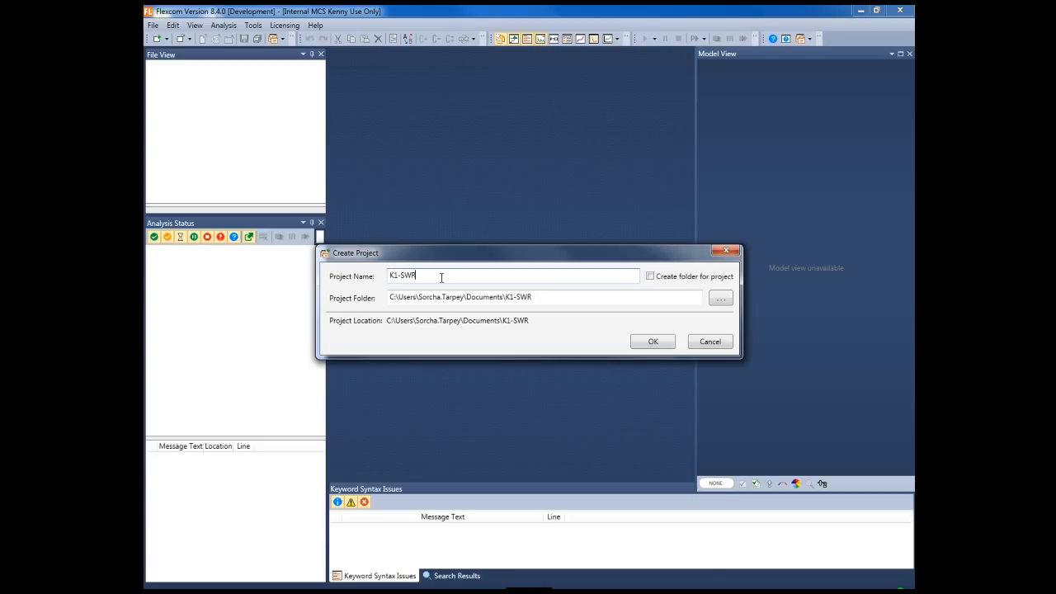
click(650, 277)
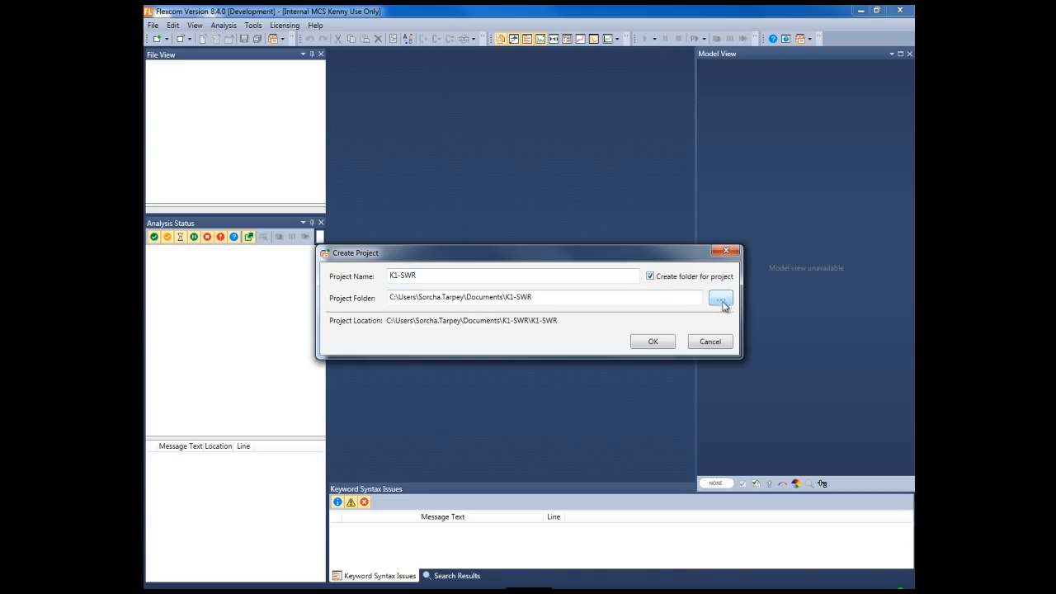
click(666, 344)
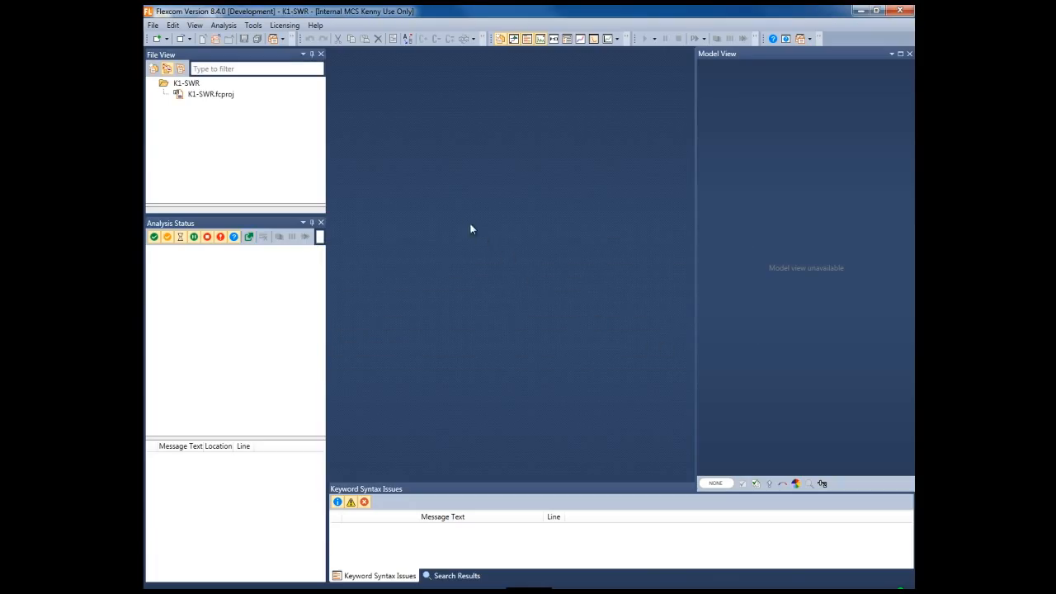
Step: Create a generic keyword file in metric units named K1-SWR-Static.keyxm in the project
click(154, 28)
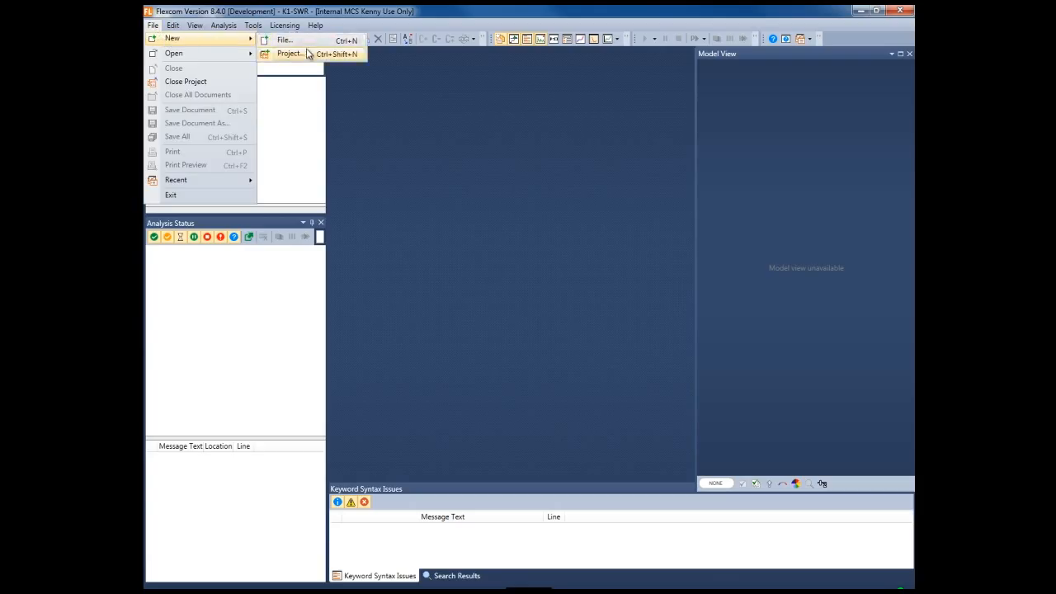
click(307, 42)
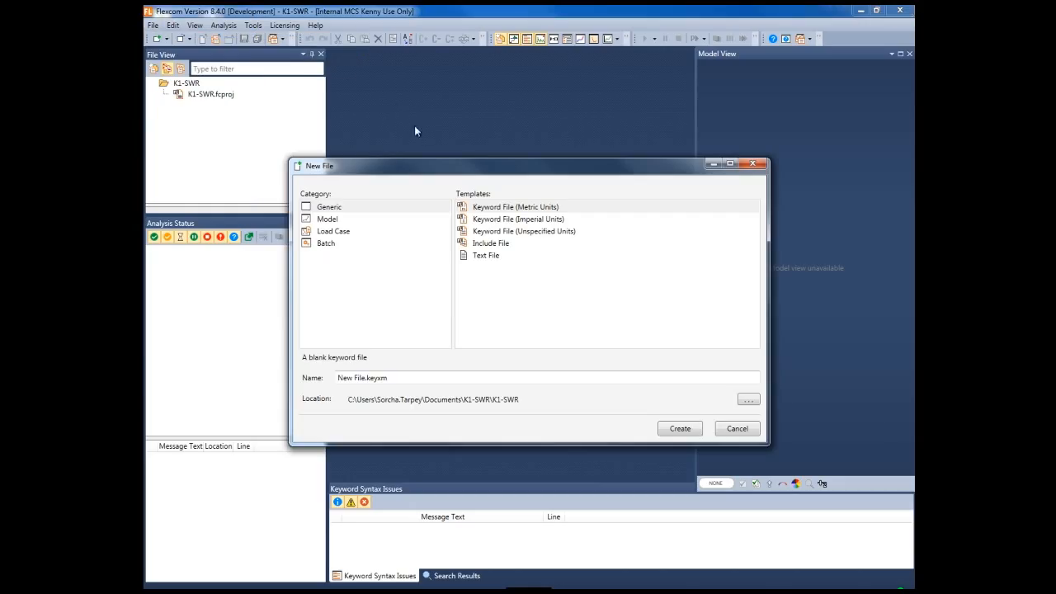
click(492, 211)
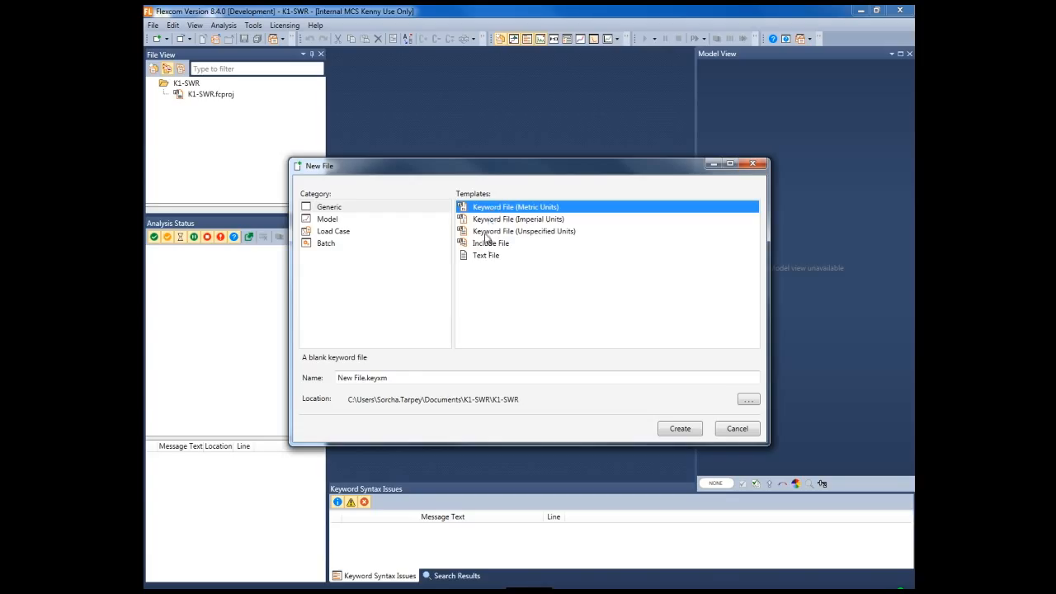
click(367, 379)
key(BackSpace)
key(BackSpace)
key(BackSpace)
key(BackSpace)
key(BackSpace)
key(BackSpace)
key(BackSpace)
key(BackSpace)
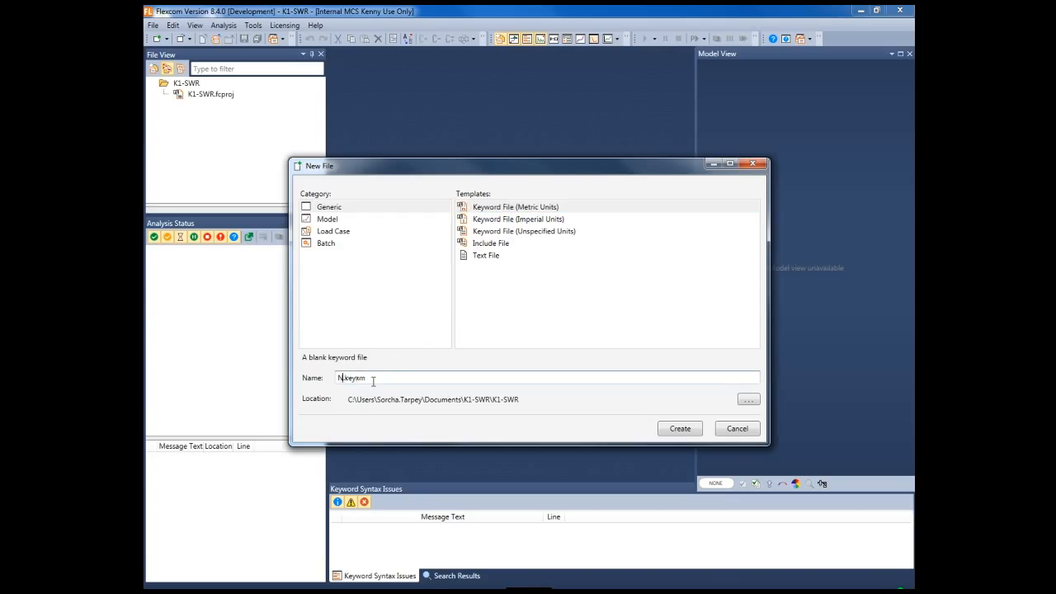
text(K1)
text(-SWR)
text(-Stu)
text(ic)
click(681, 429)
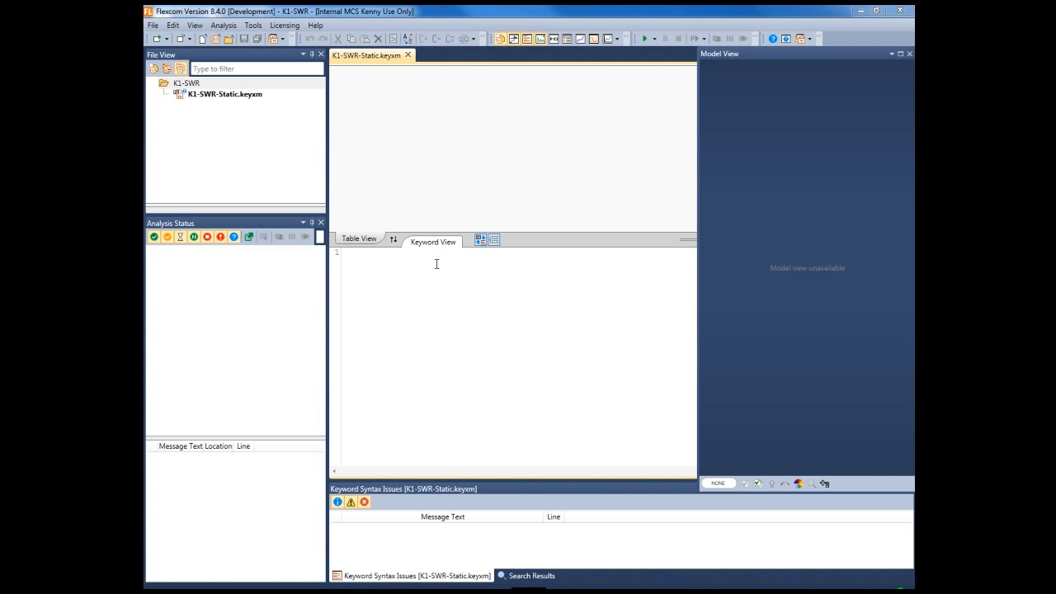
Step: Start a $MODEL section in the keyword file and add the *LINES keyword beneath it
click(398, 260)
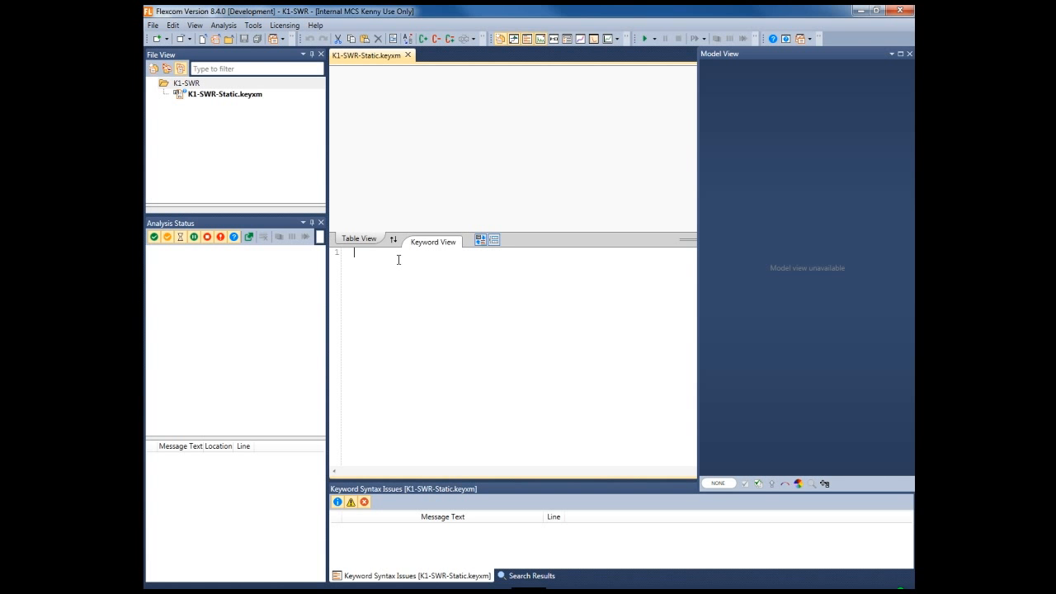
text($Mo)
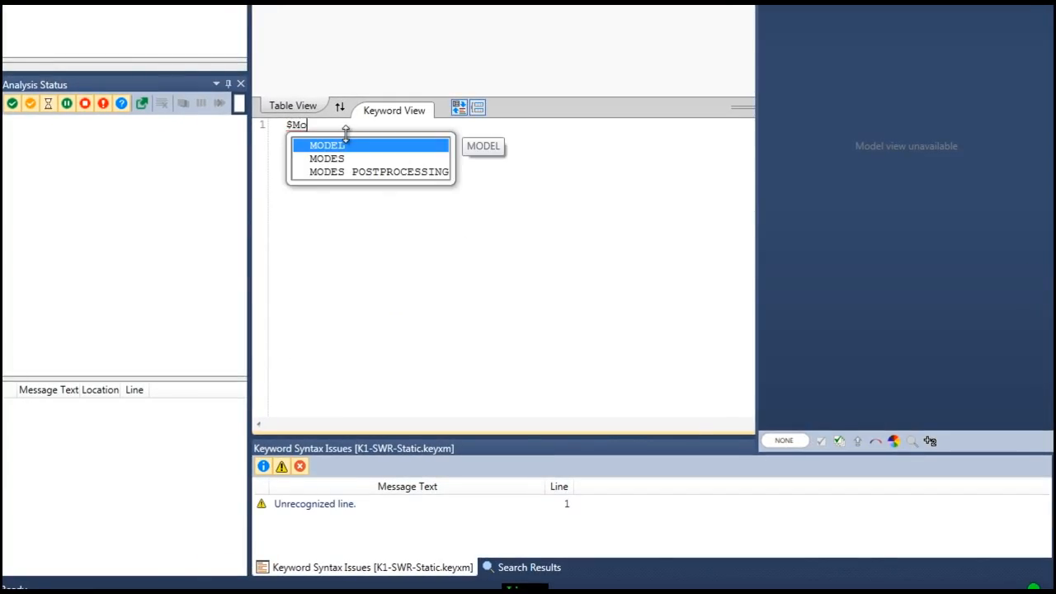
key(Return)
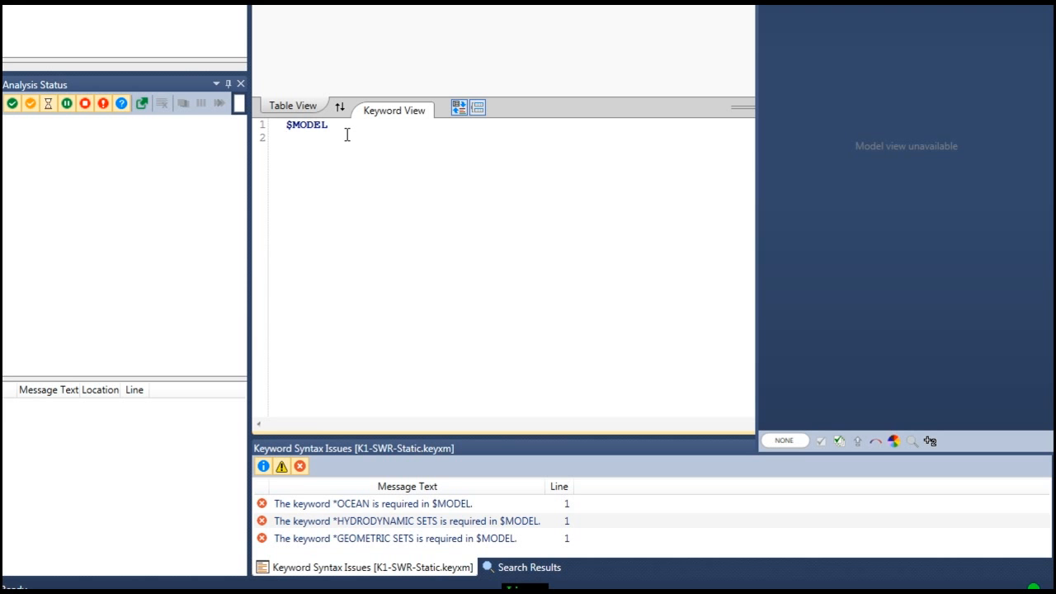
text(*)
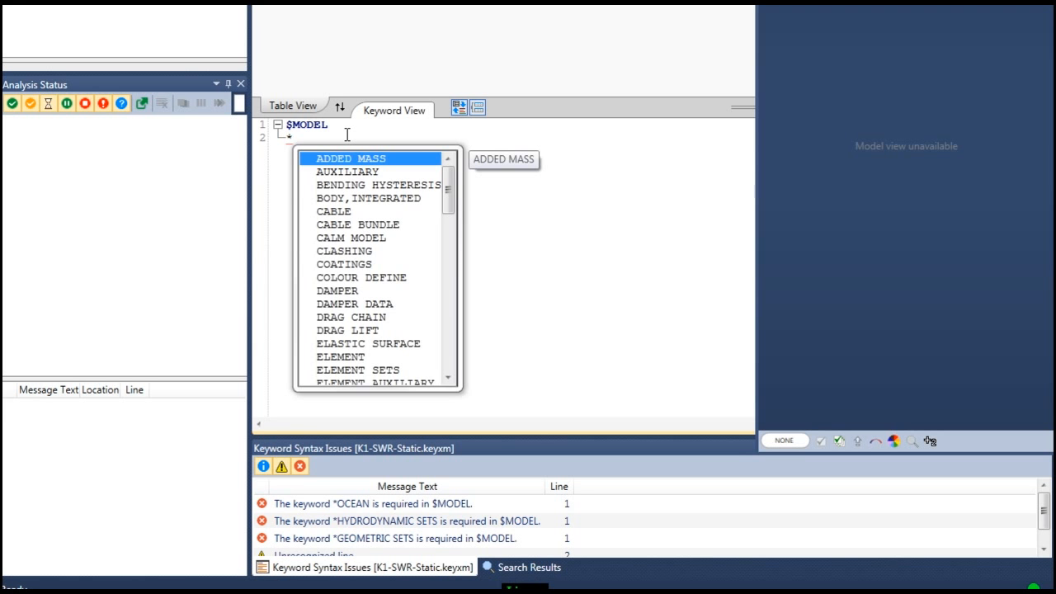
text(L)
key(Down)
key(Down)
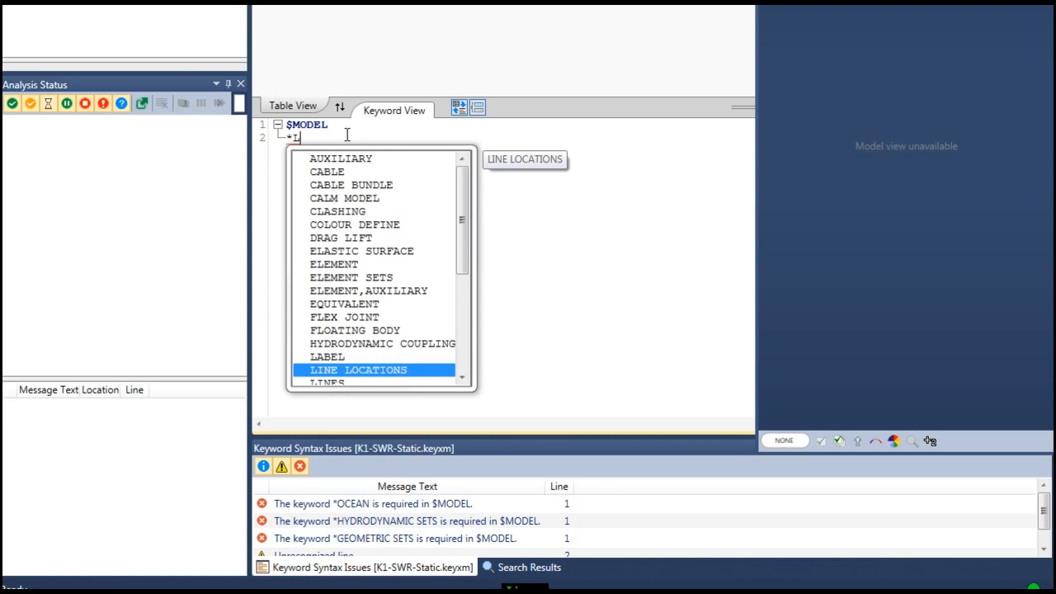
key(Return)
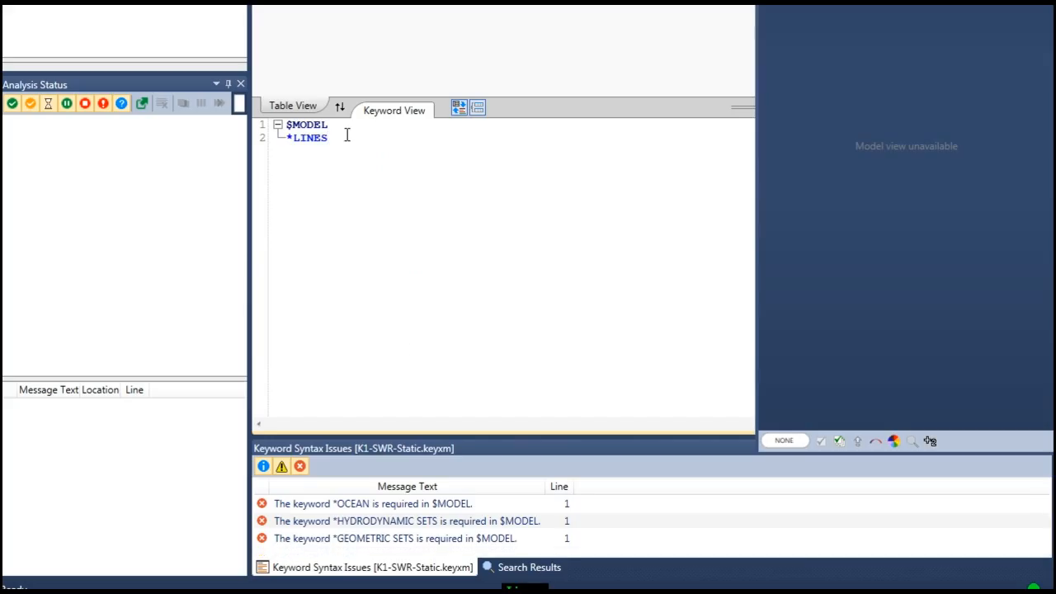
Step: Define a line named Riser with a length of 430 m under *LINES
text(L)
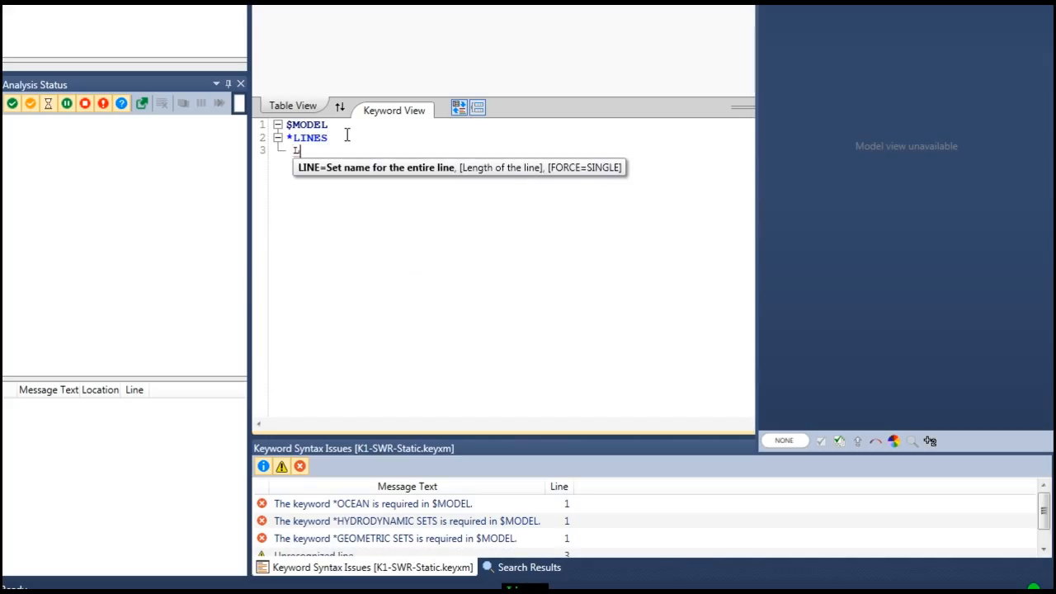
text(INE=Riser)
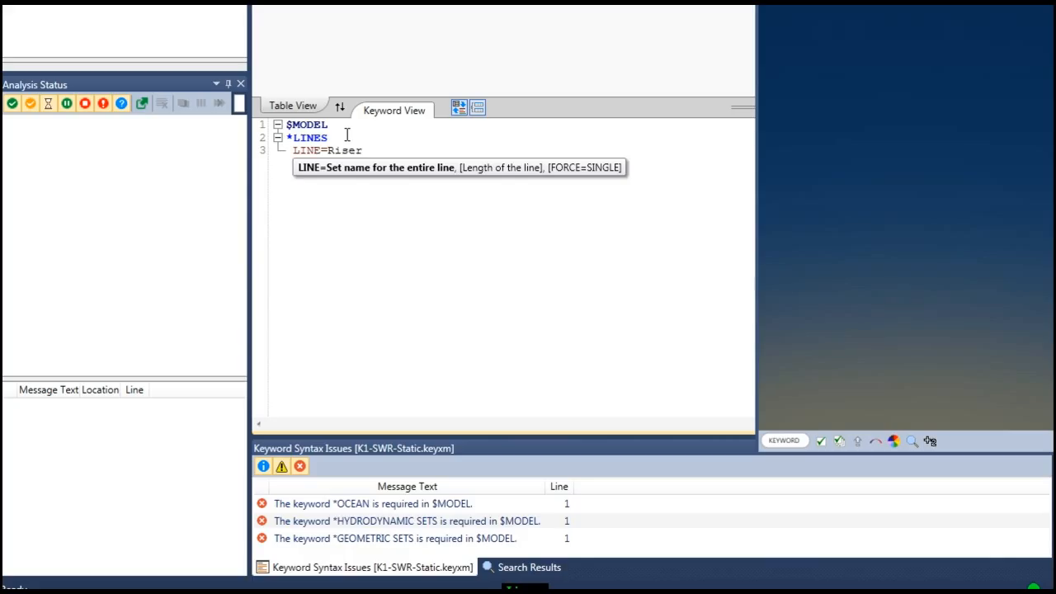
text(, 430)
key(Return)
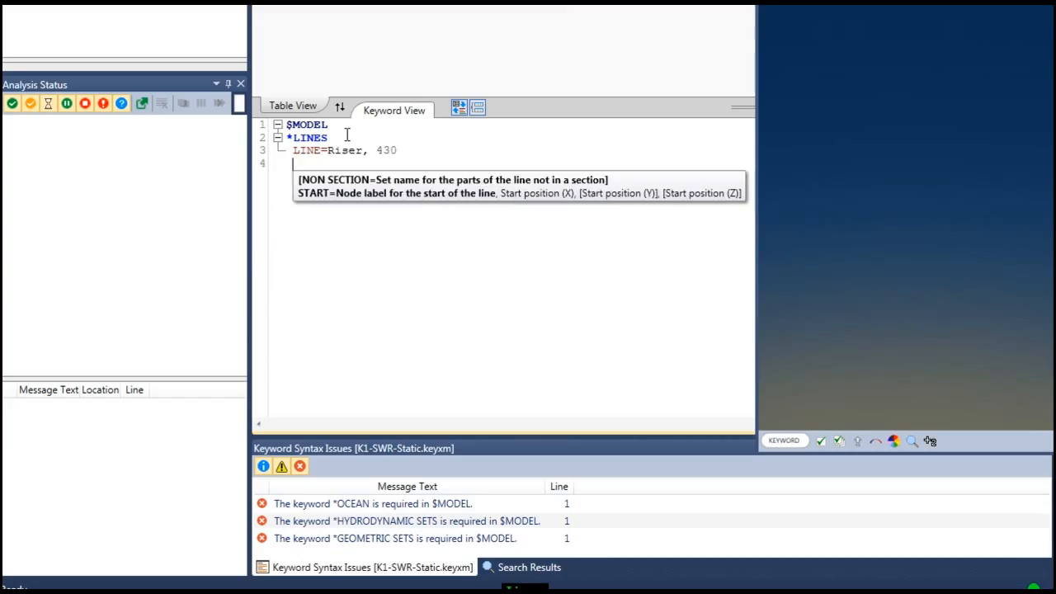
Step: Define the Riser line's start node as Lower End at X 0, Y 0
text(START=)
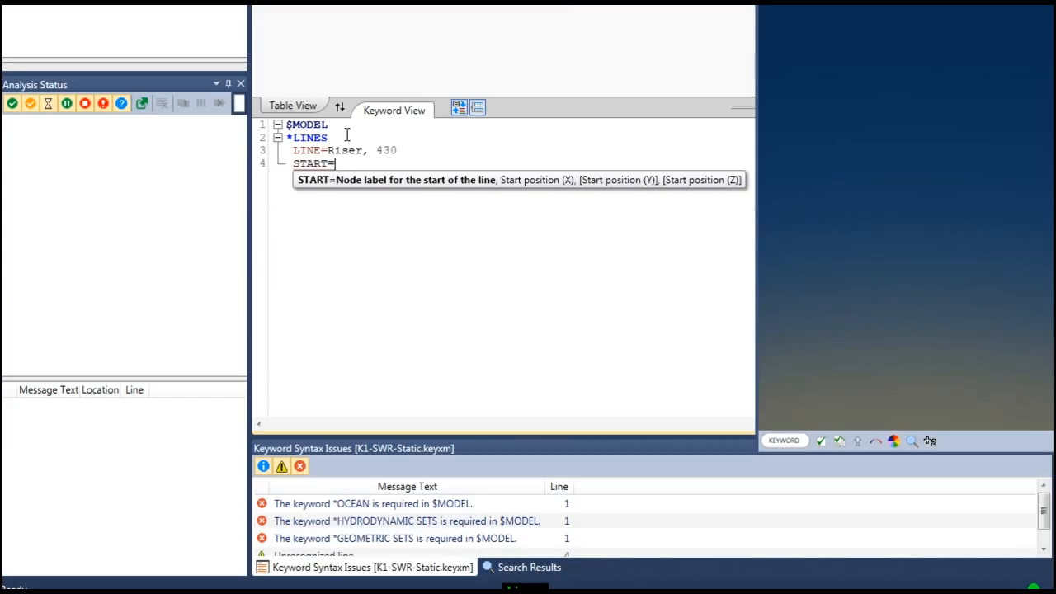
text(Lower )
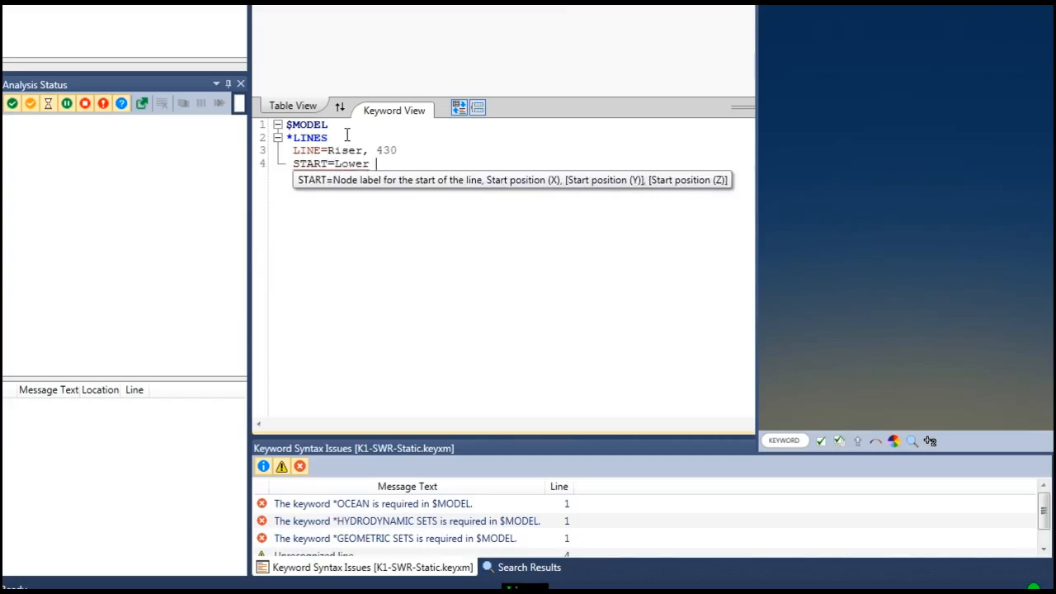
text(End,)
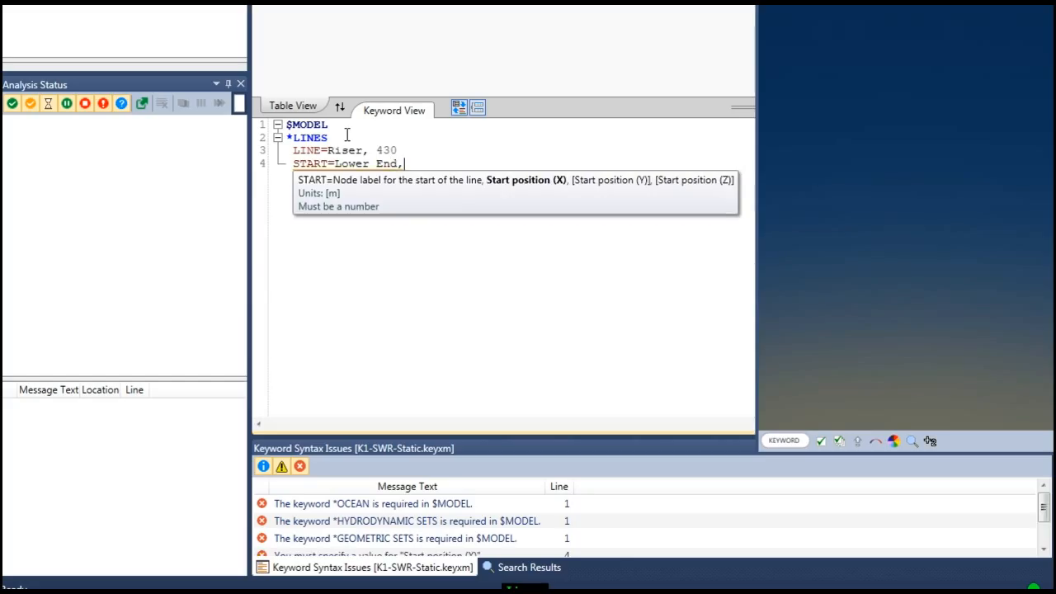
text( 0, 0)
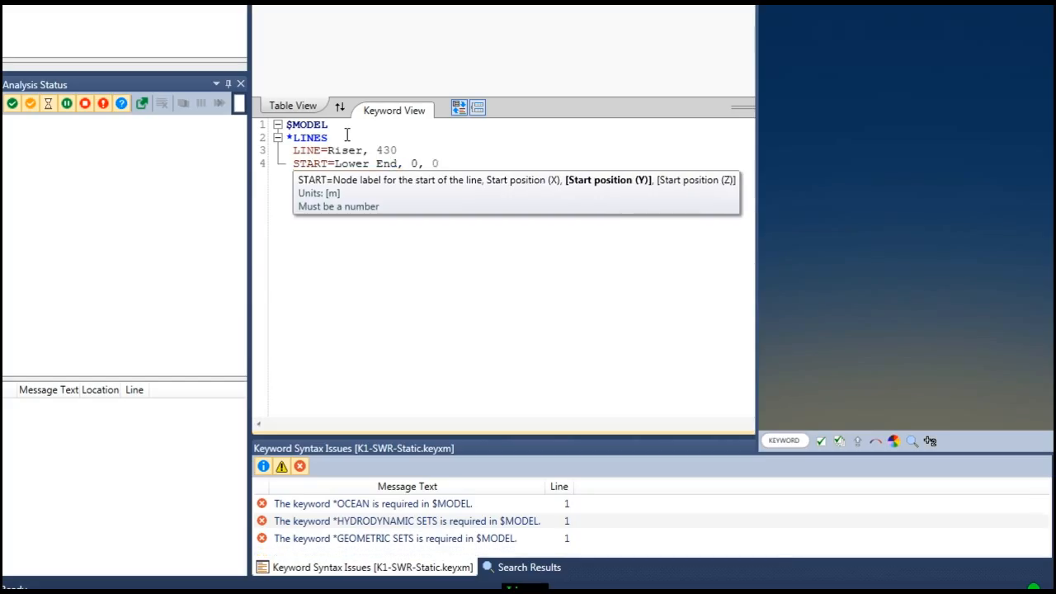
key(Return)
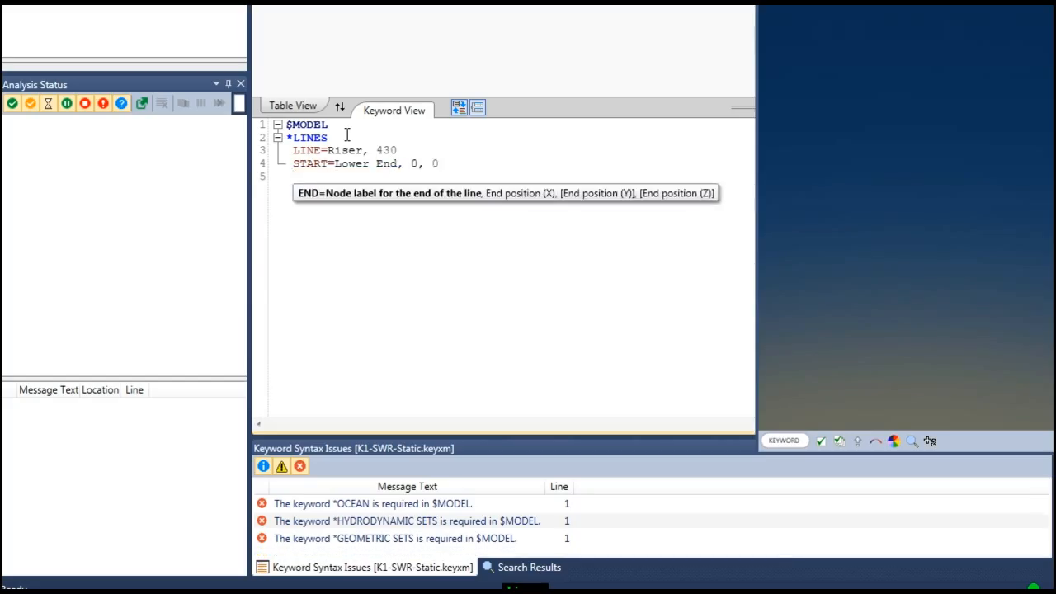
Step: Define the Riser's end node as Upper End at X 290, Y 120, with suggested minimum and maximum element lengths of 1 and 5 m
text(END=)
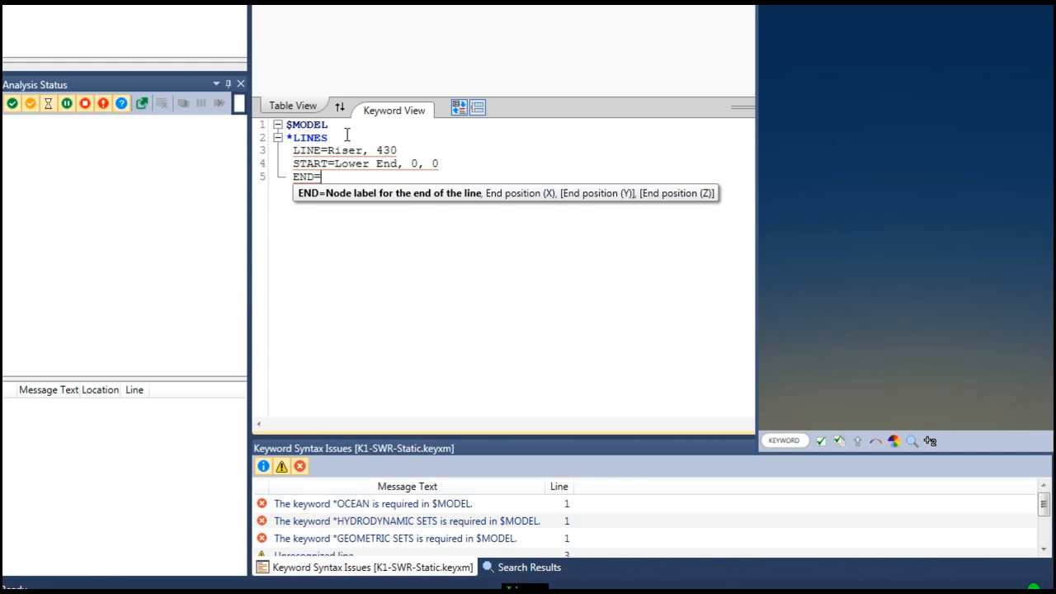
text(Upper End)
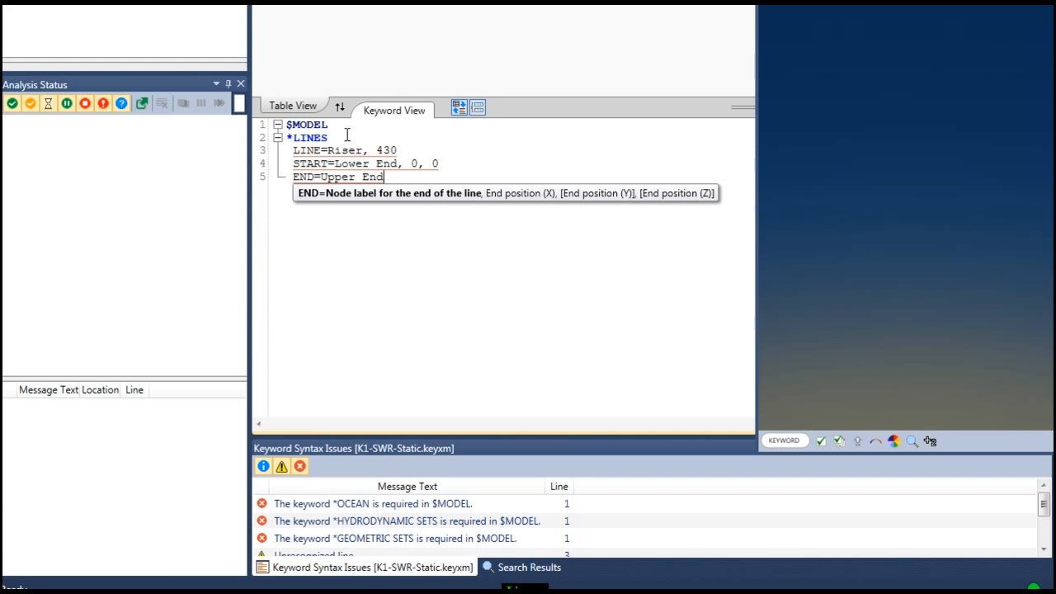
text(, 2)
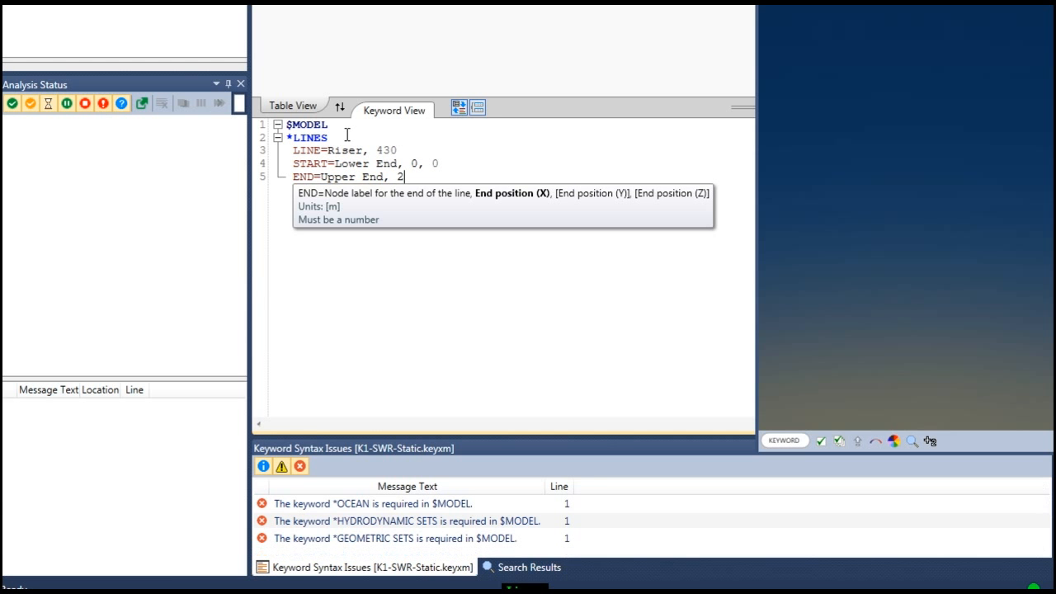
text(90, 120)
key(Return)
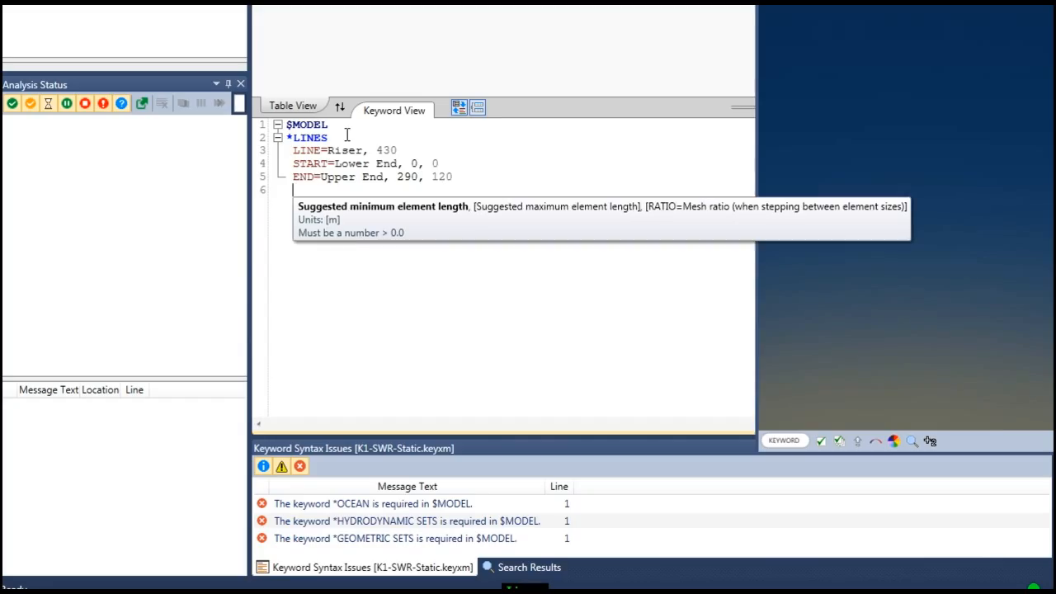
text(1,5)
key(Return)
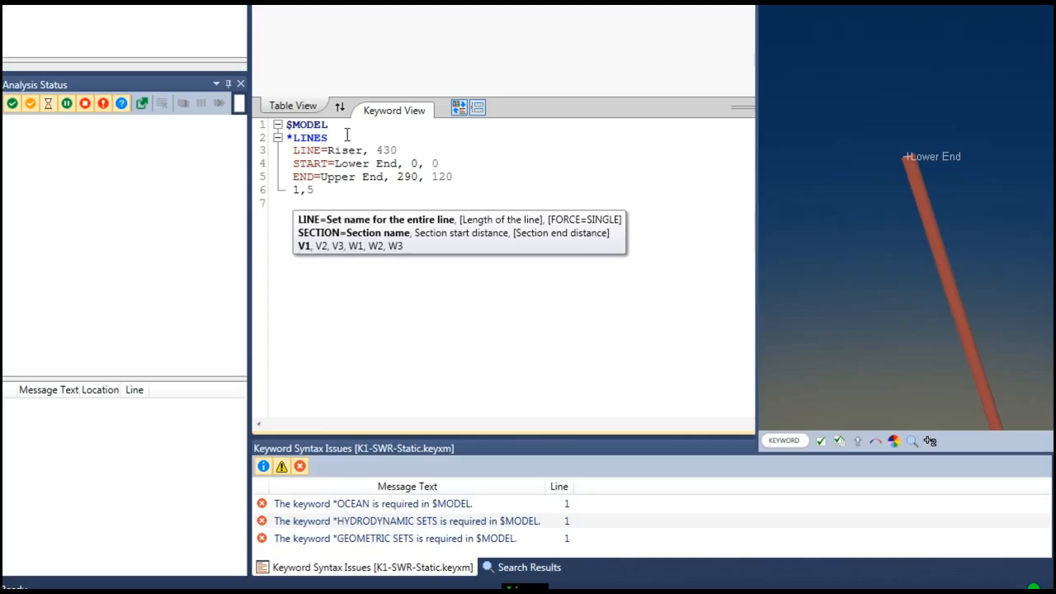
Step: Add a section named Lower Catenary to the Riser line, starting at 0 and ending at 80 m
text(S)
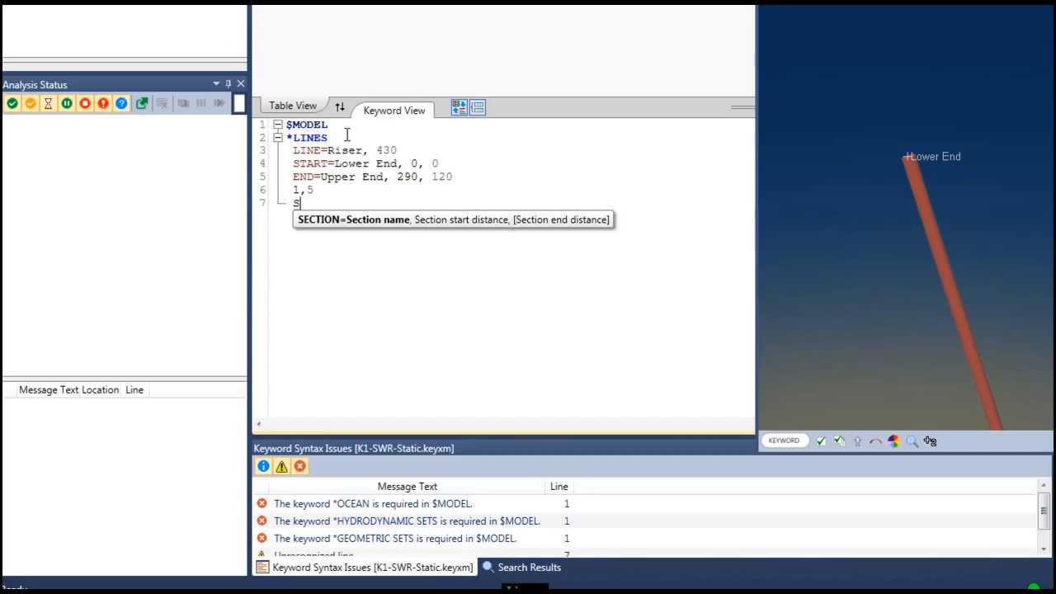
text(ECTION=)
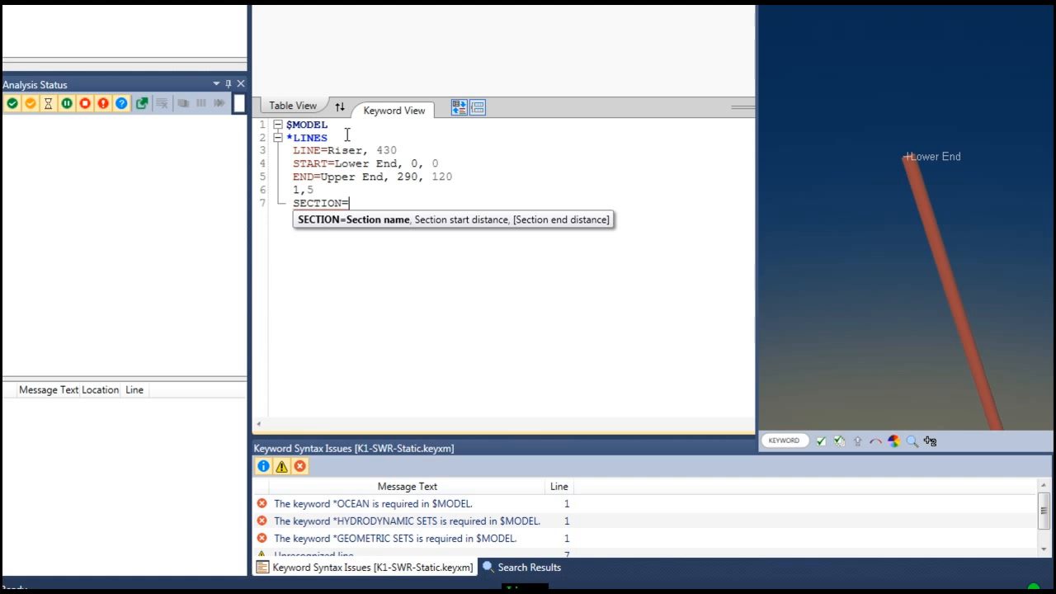
text(Lower Catenary)
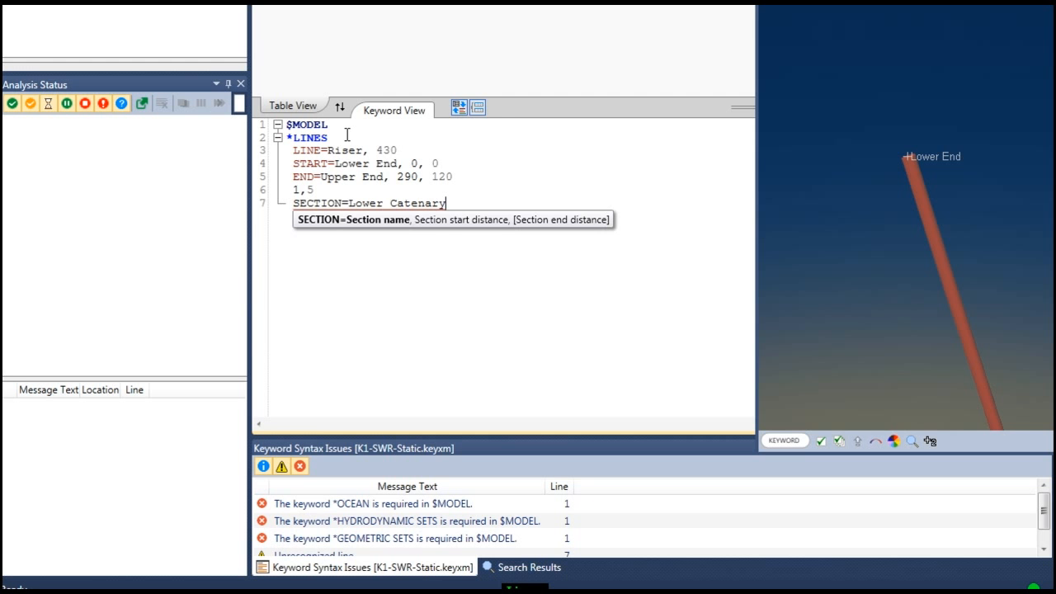
text(, 0, 80)
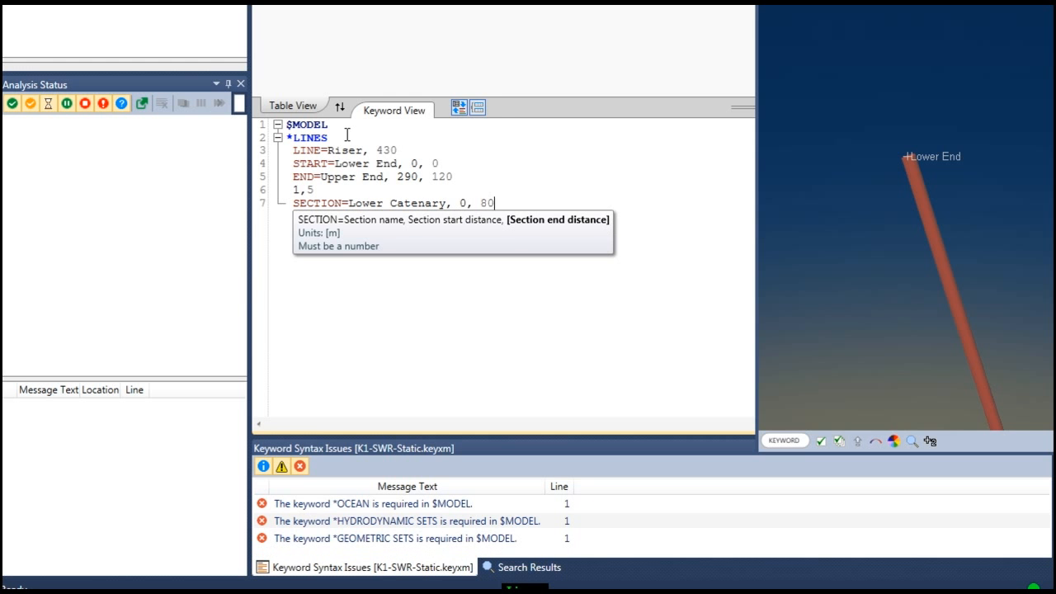
Step: Add a section named Buoyant Section to the Riser line, starting at 80 and ending at 210 m
key(Return)
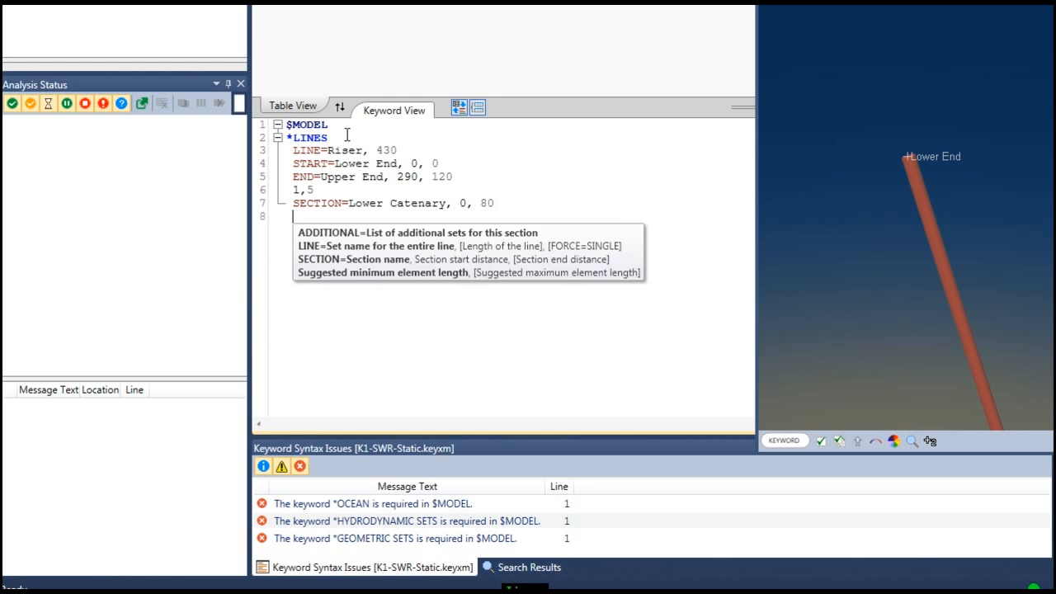
text(SECTION=)
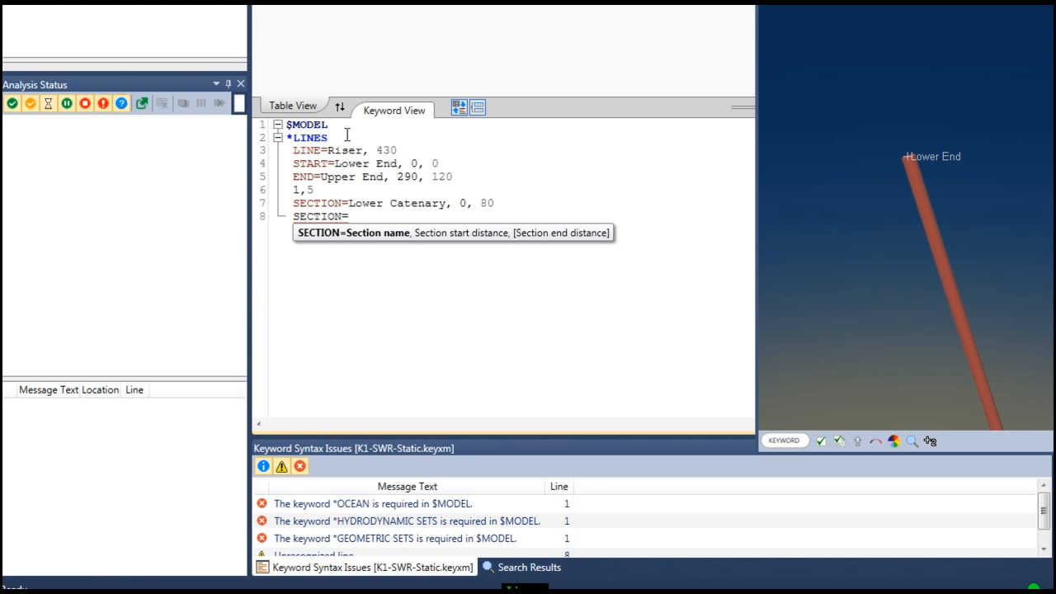
text(Buoyant)
text( Secti)
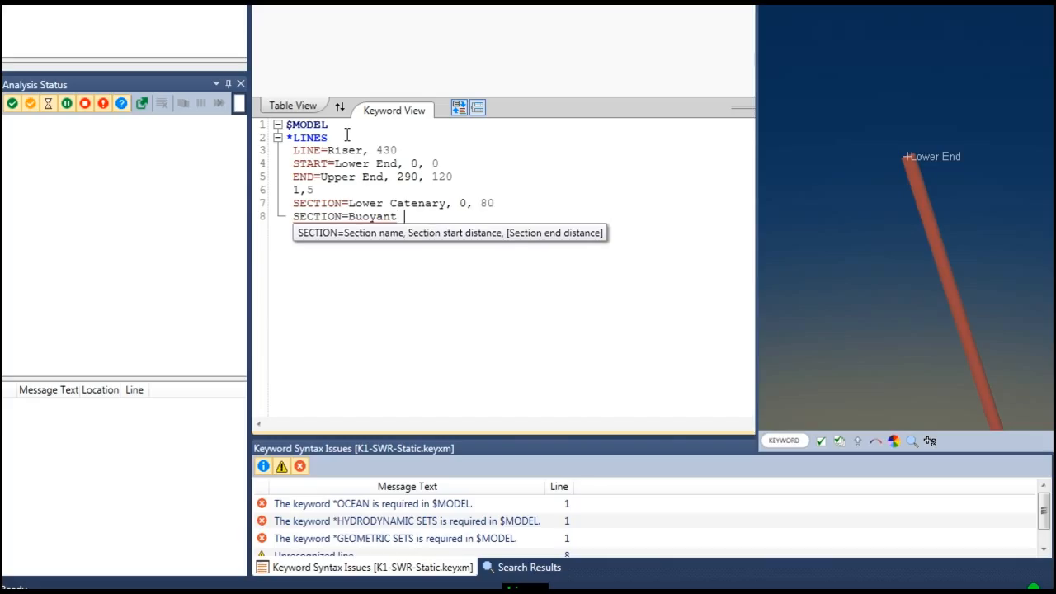
text(on)
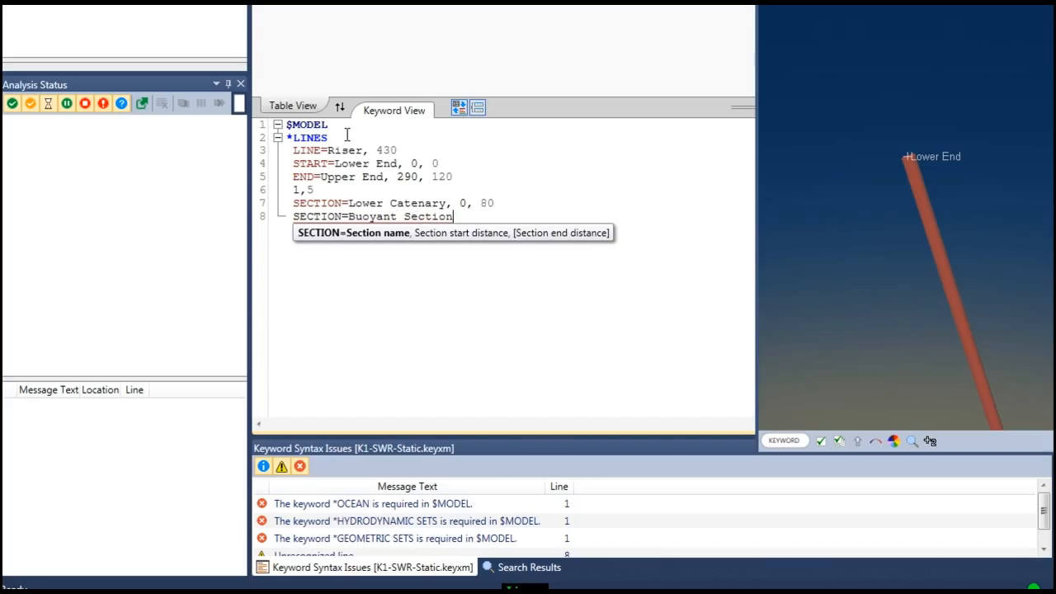
text(, 80)
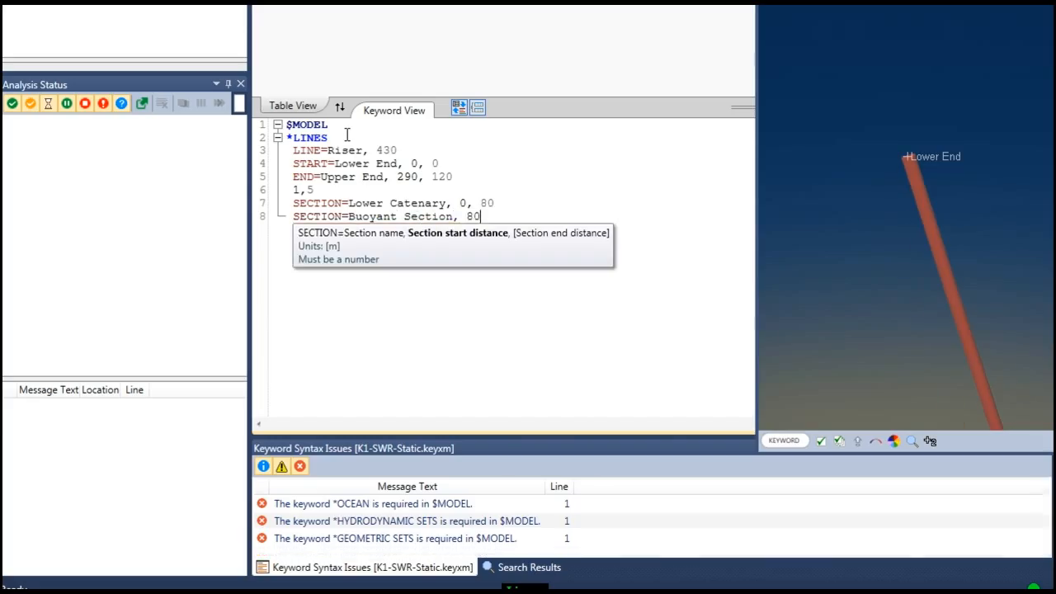
text(,)
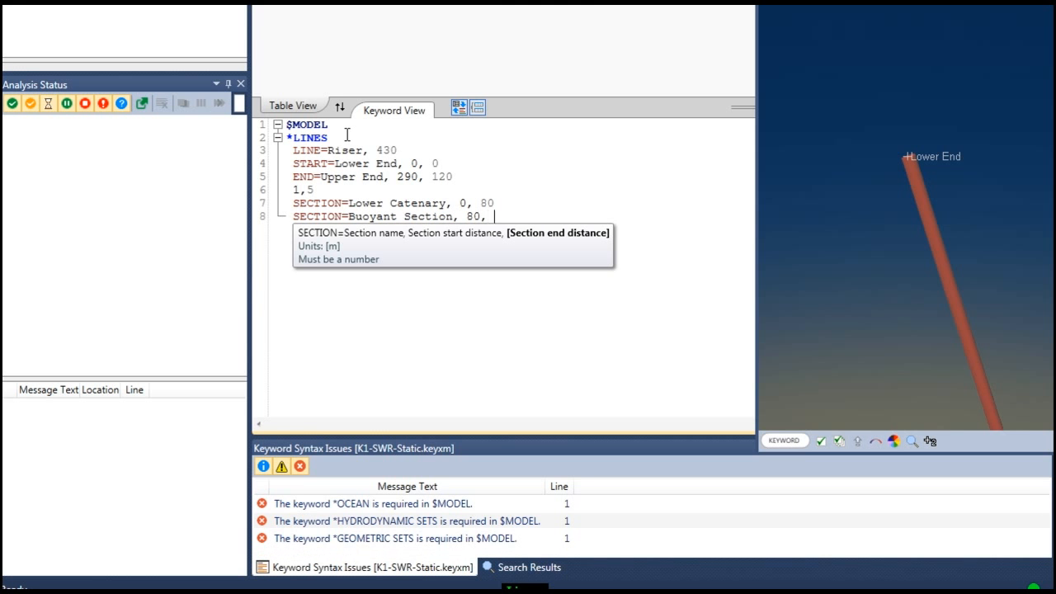
text( 210)
key(Return)
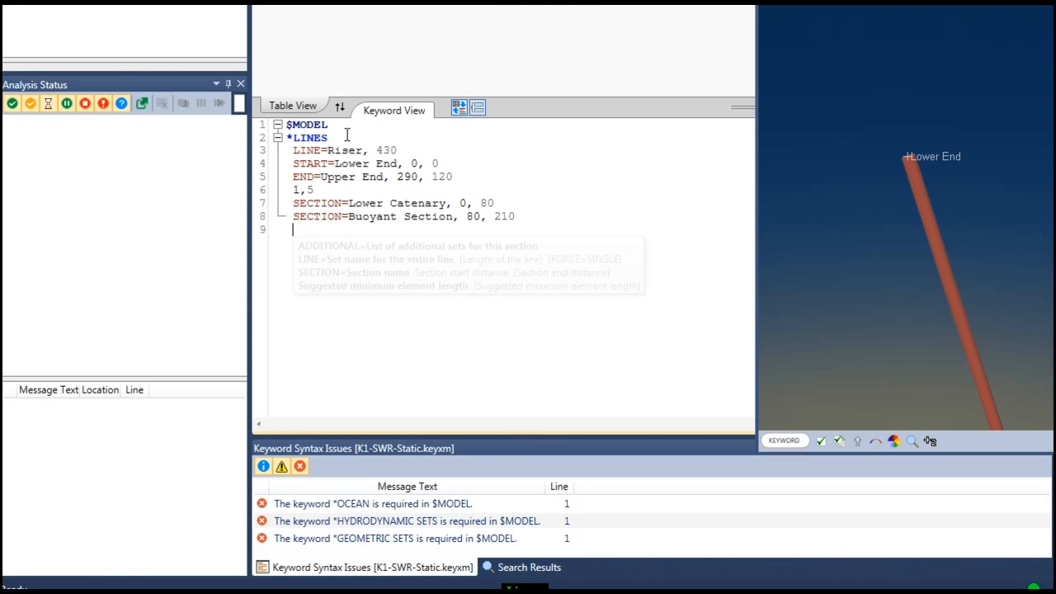
Step: Add a section named Upper Catenary to the Riser line, starting at 210 and ending at 430 m
text(S)
key(Tab)
text(Upper)
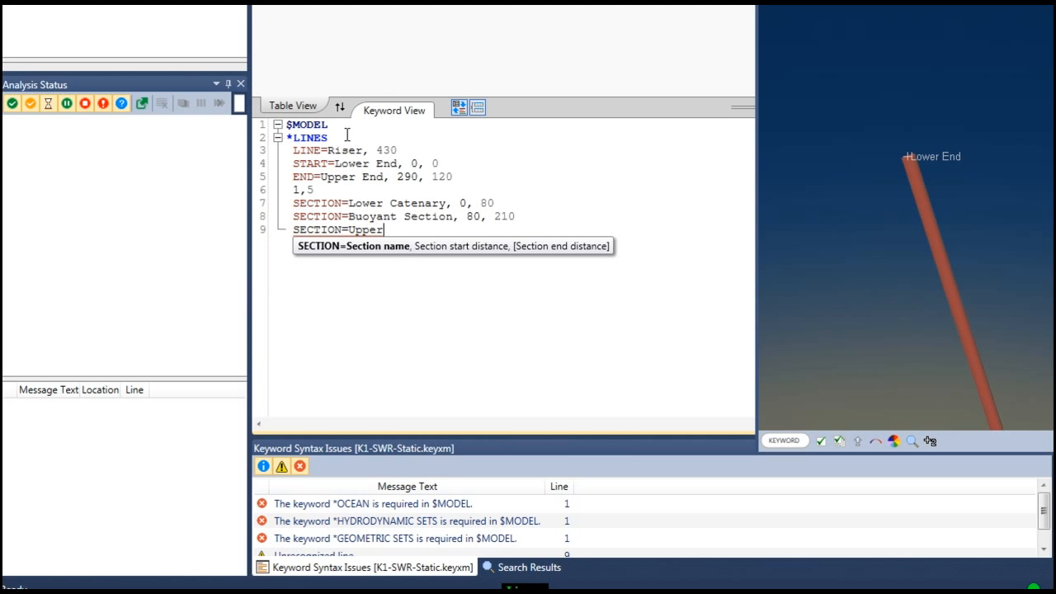
text( Catenary, )
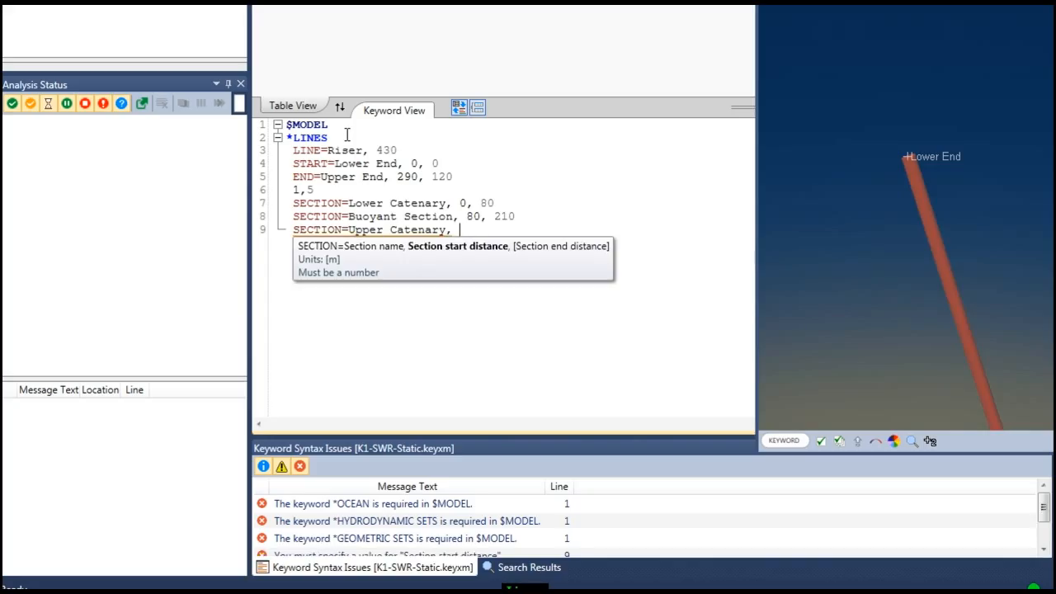
text(210,)
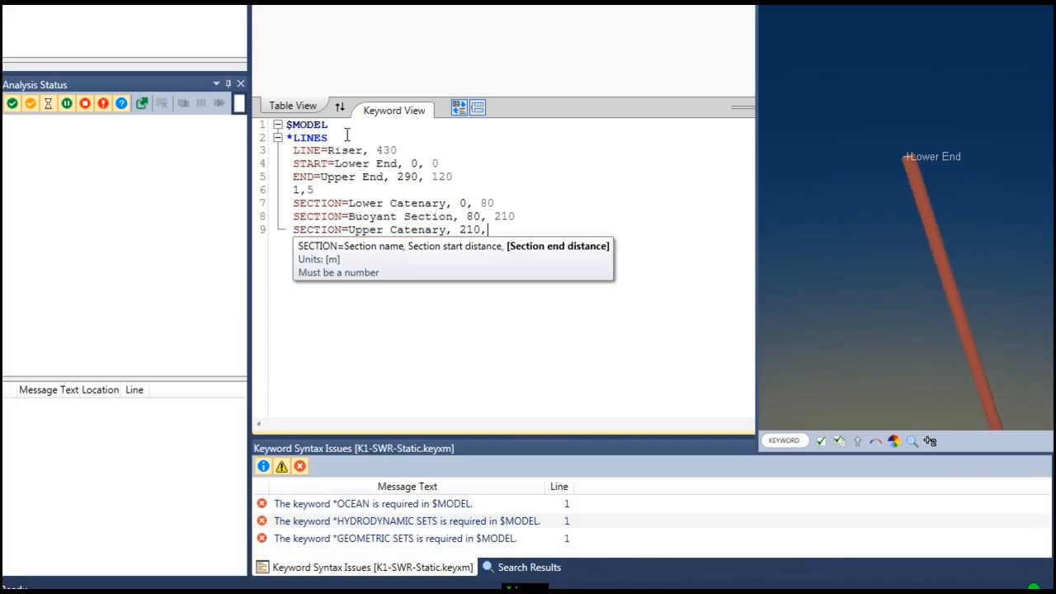
text( 430)
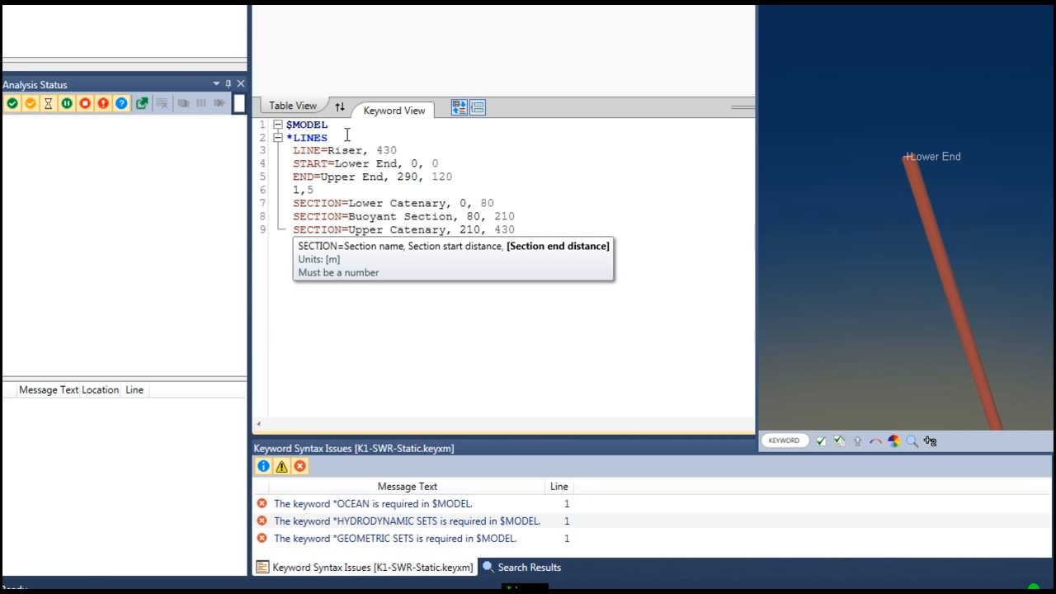
key(Return)
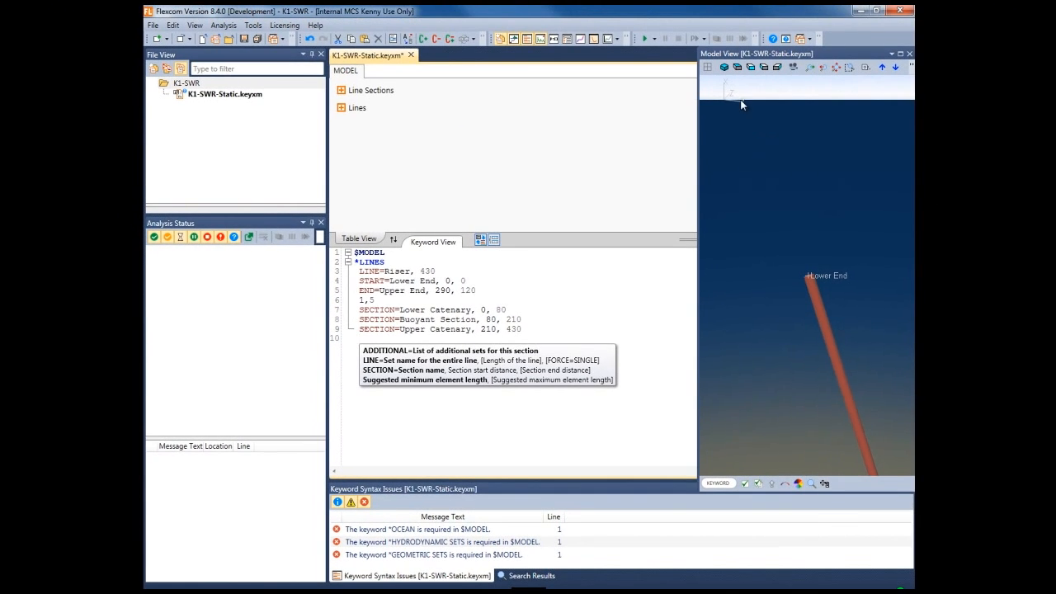
Step: Show the whole riser in the model view with node numbers displayed to examine the mesh
click(725, 69)
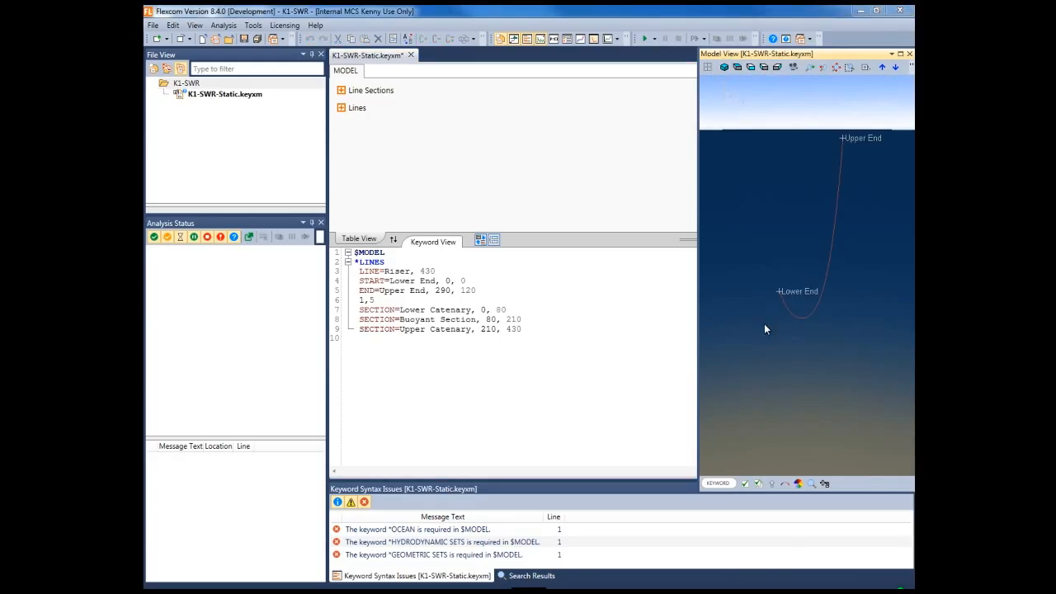
click(745, 484)
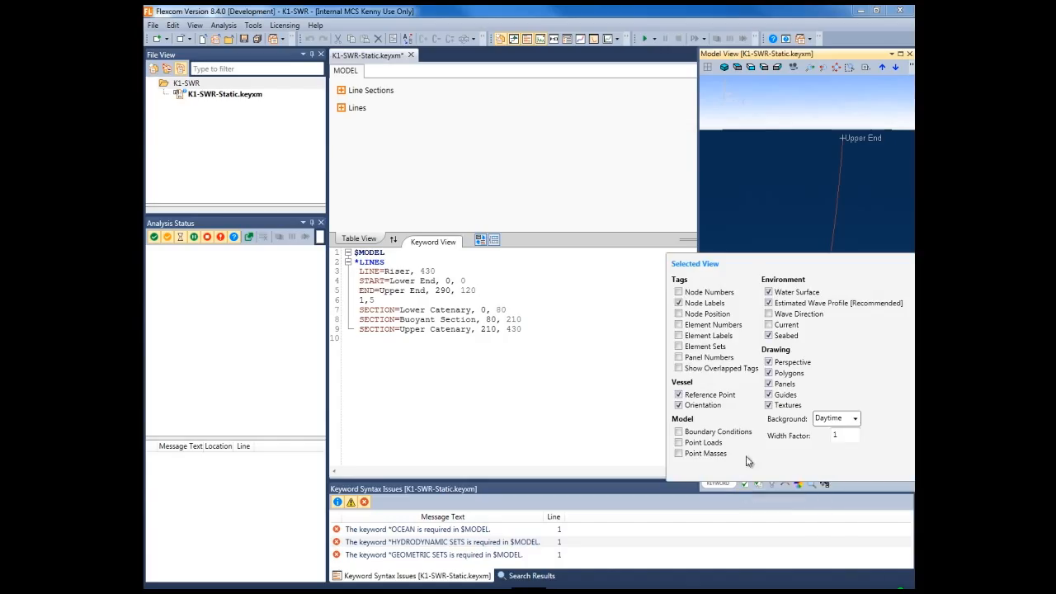
click(679, 293)
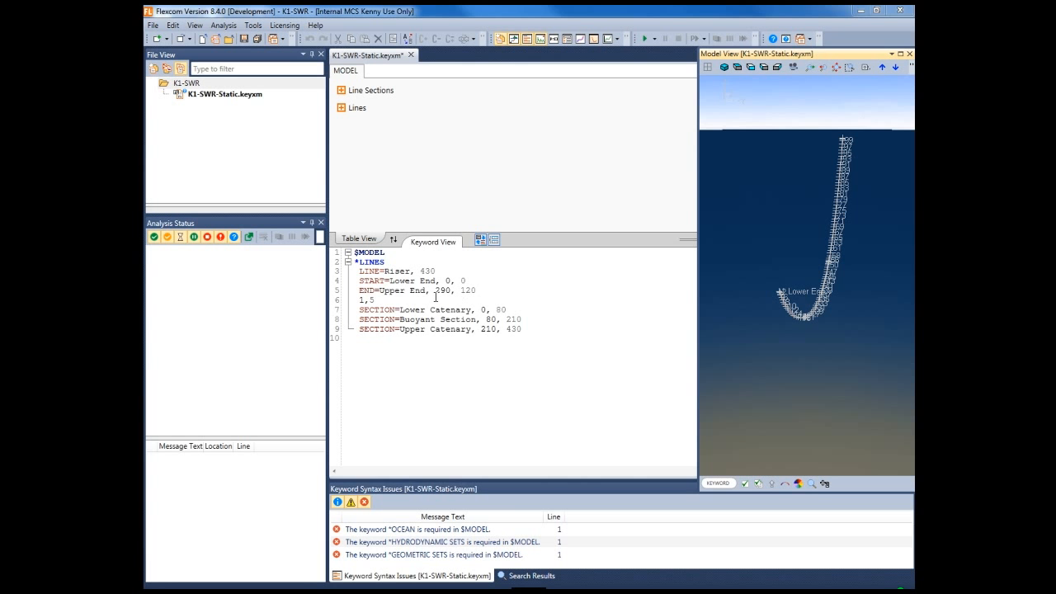
Step: Try a suggested maximum element length of 2 m for the Riser line and restore it to 5 m
click(377, 301)
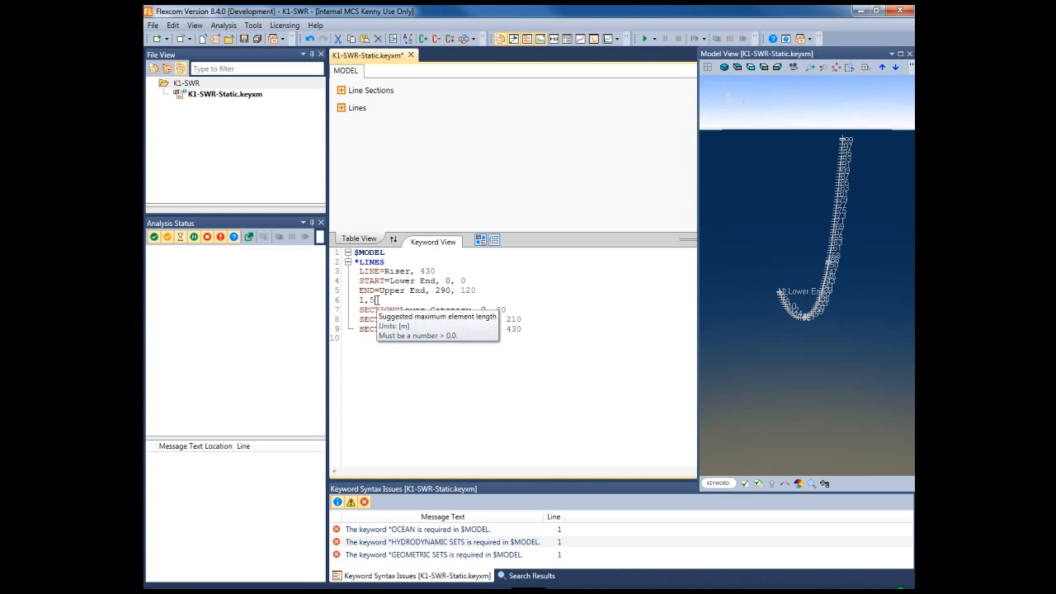
key(BackSpace)
text(2)
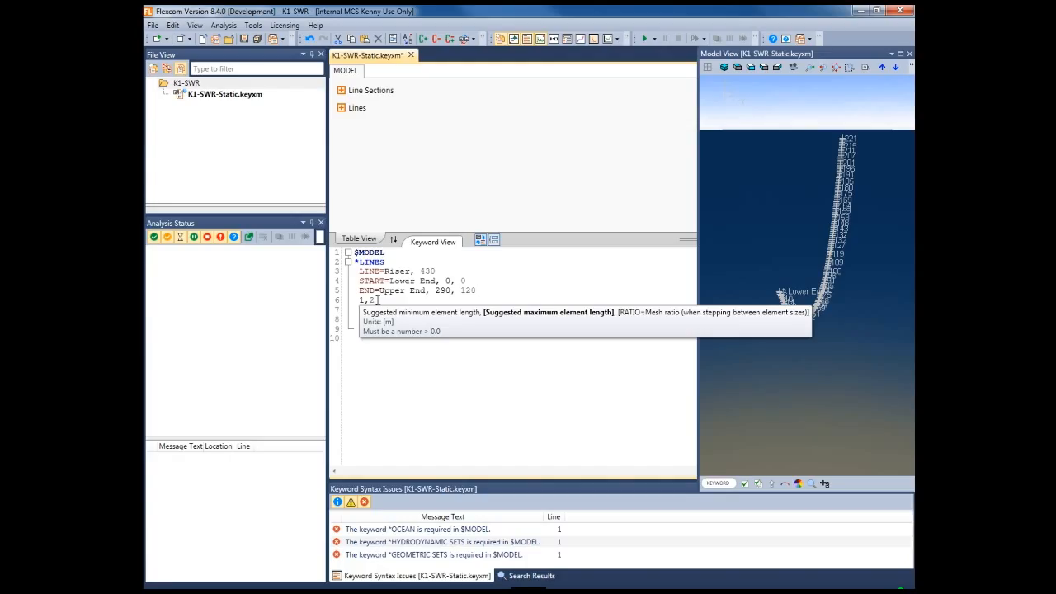
key(BackSpace)
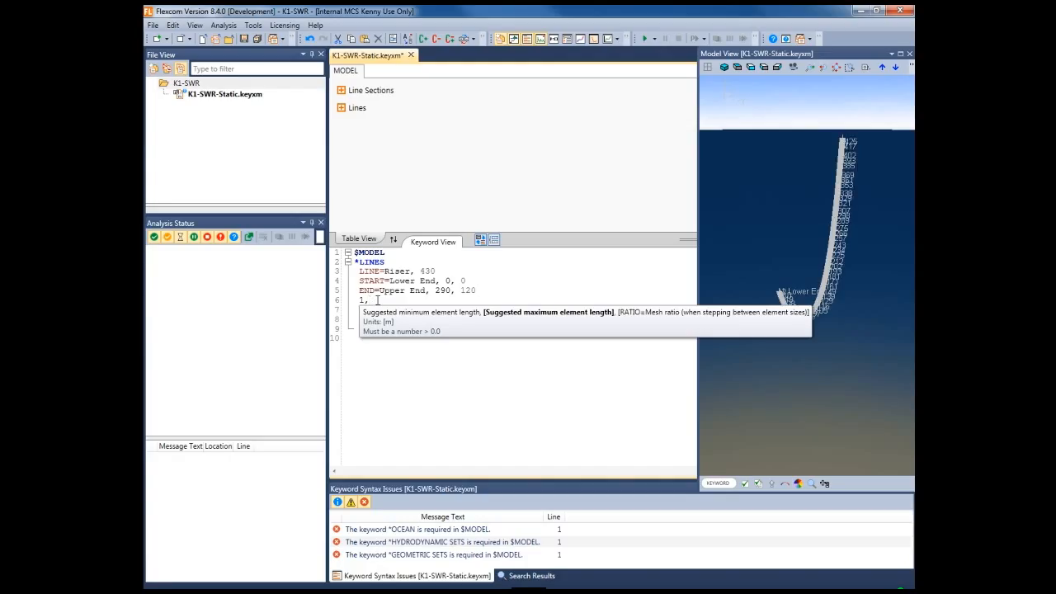
text(5)
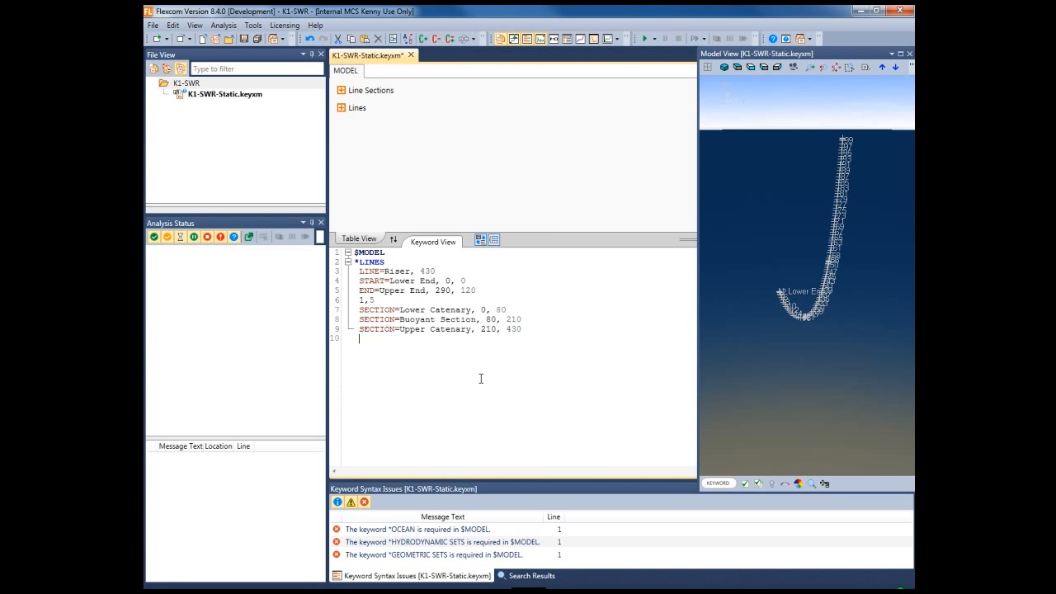
Step: Turn off the node numbers in the model view
click(743, 485)
click(679, 288)
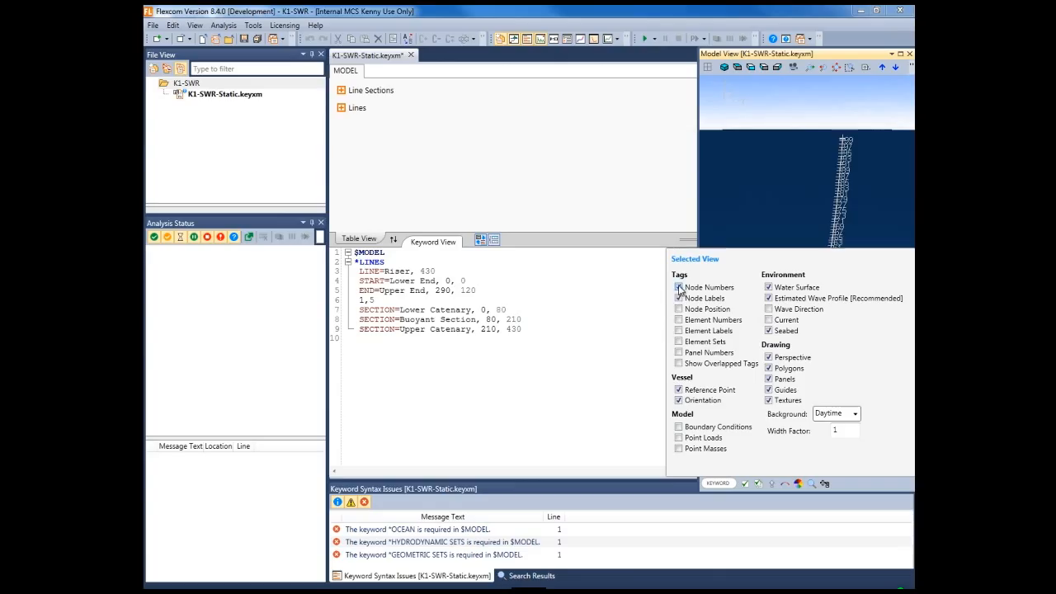
click(647, 473)
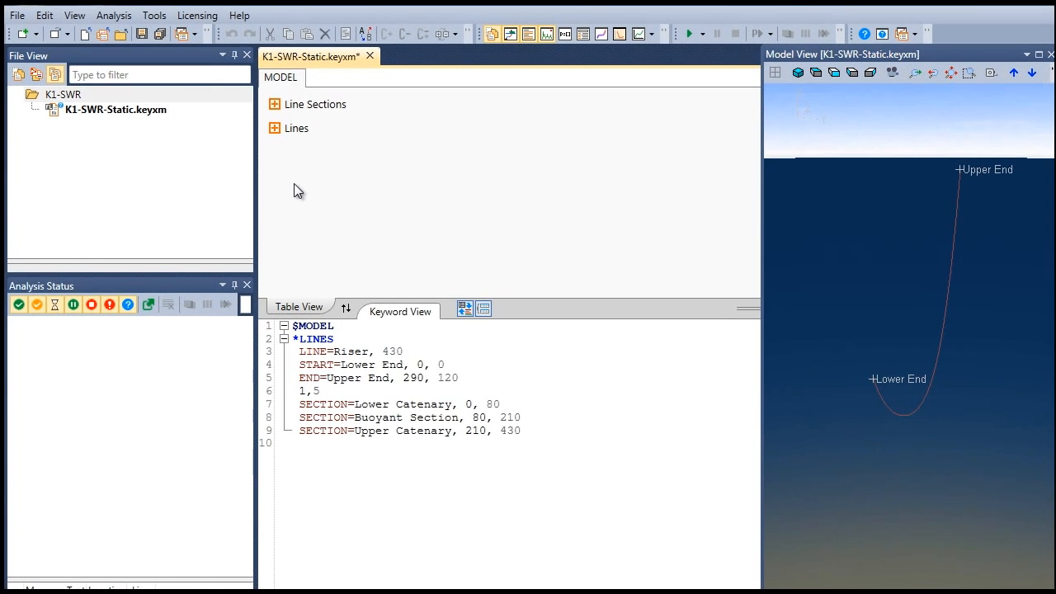
Step: Add an Element Sets table to the model from the geometric properties features
right_click(356, 150)
mouse_move(363, 197)
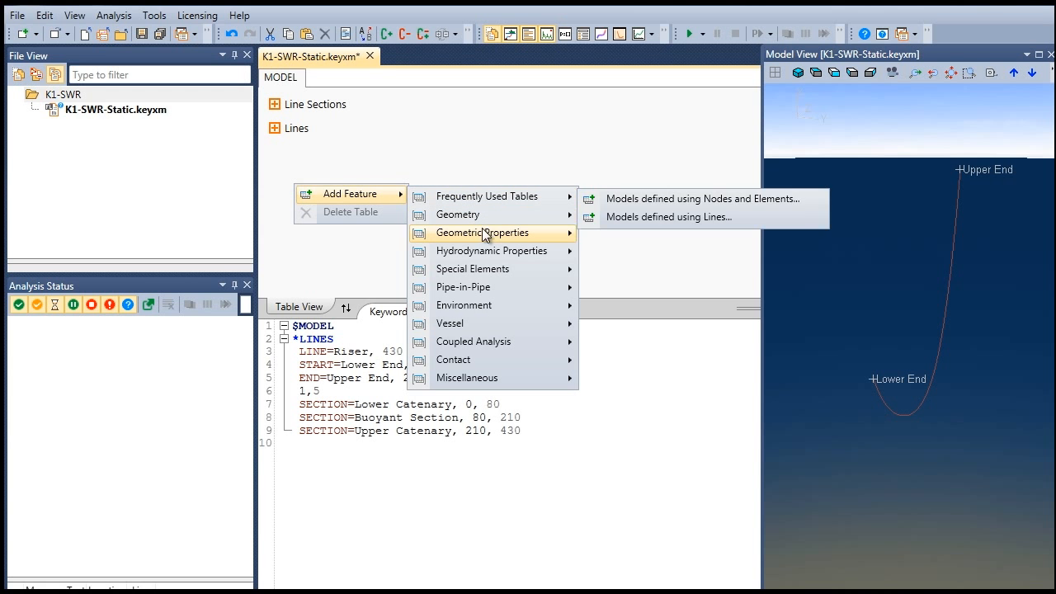
mouse_move(487, 235)
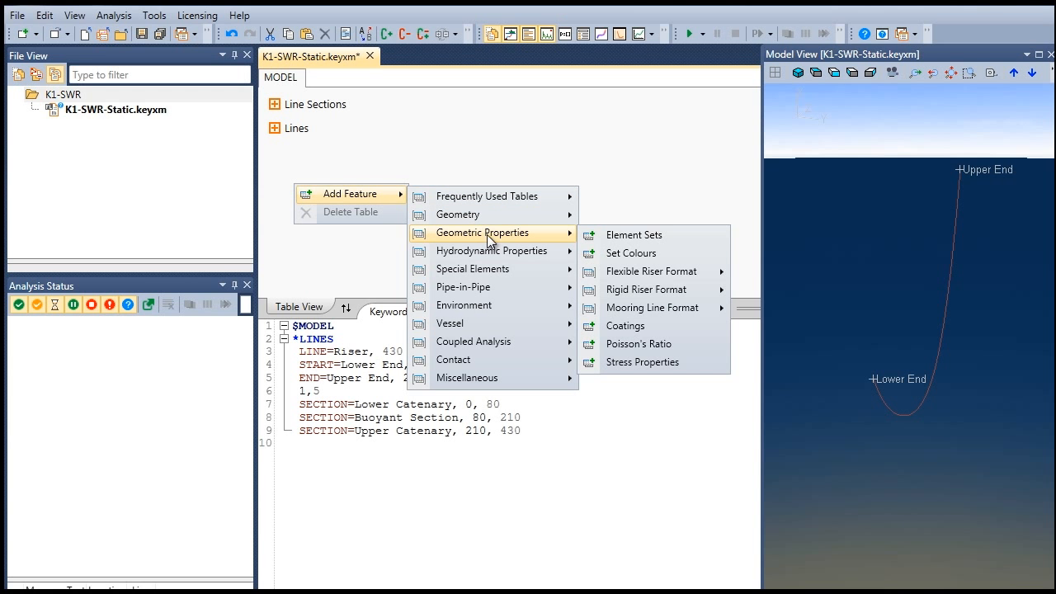
click(615, 238)
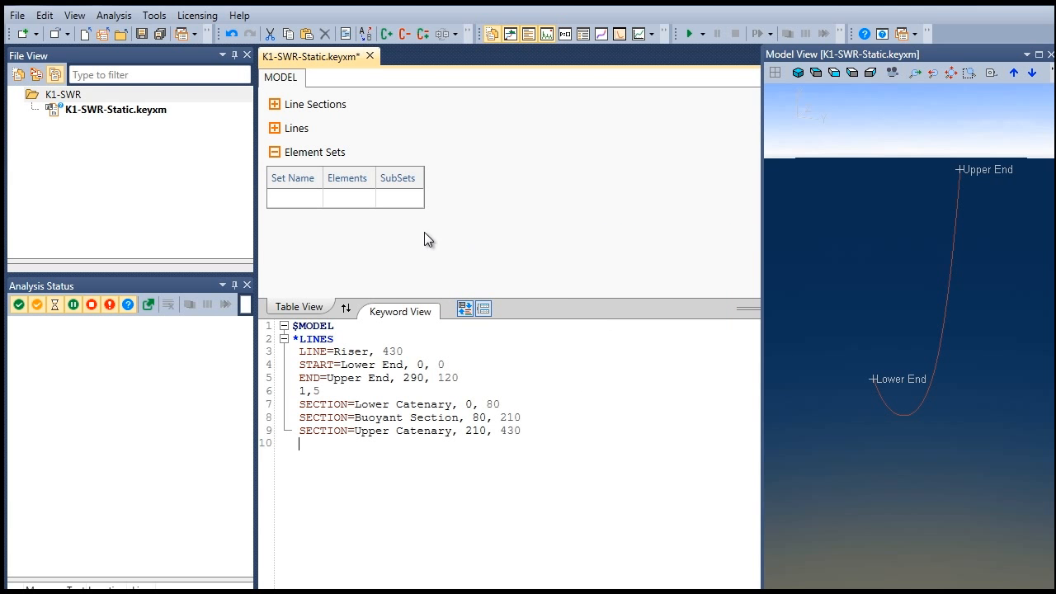
Step: Define an element set named Bare Section with Lower Catenary as its first subset
click(308, 198)
click(308, 199)
text(Bare Sec)
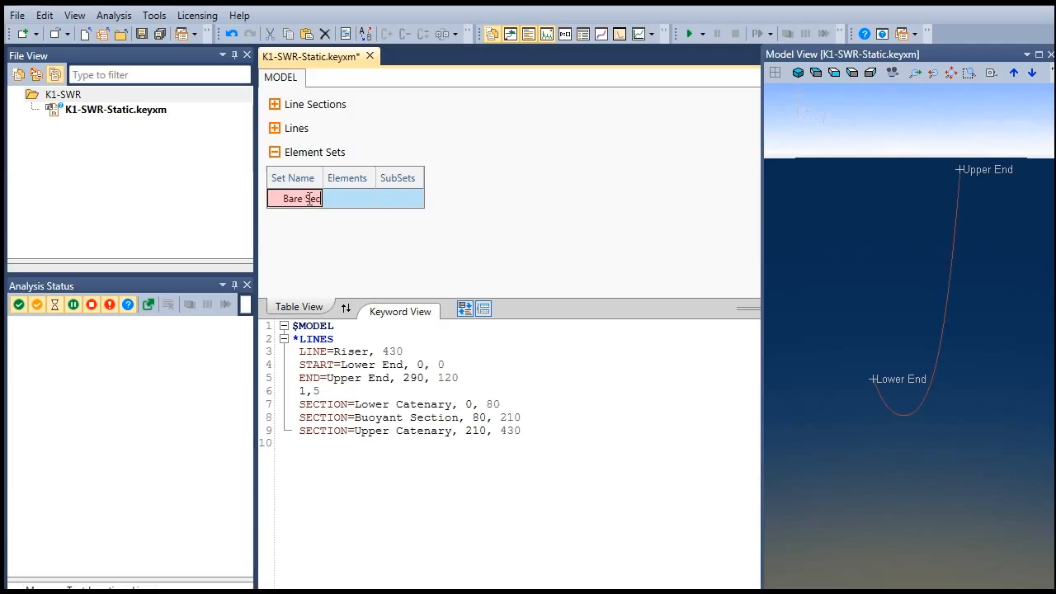
text(tion)
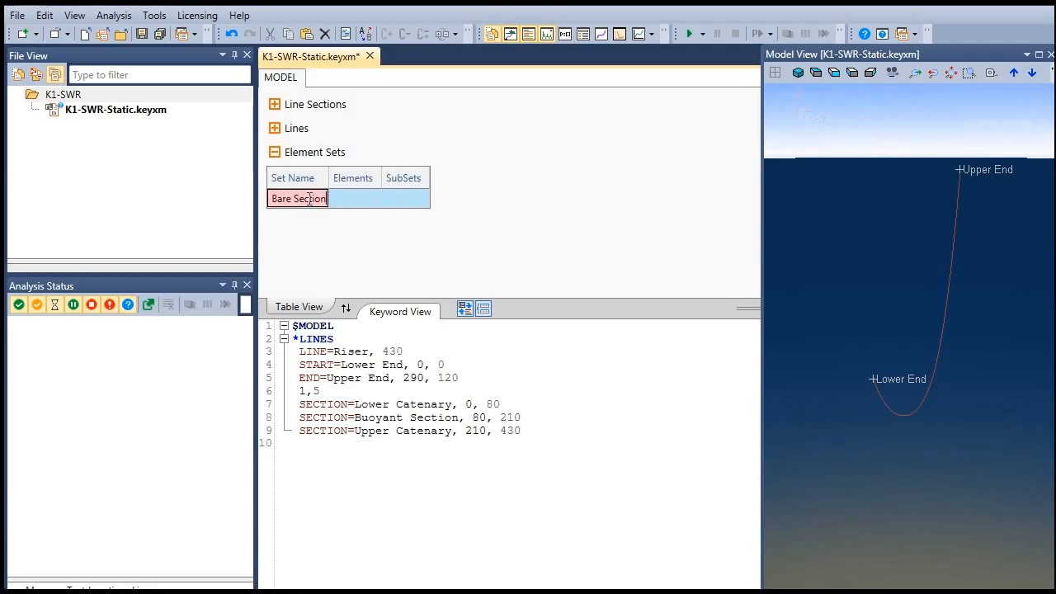
key(Tab)
key(Tab)
text(Lower Catenary)
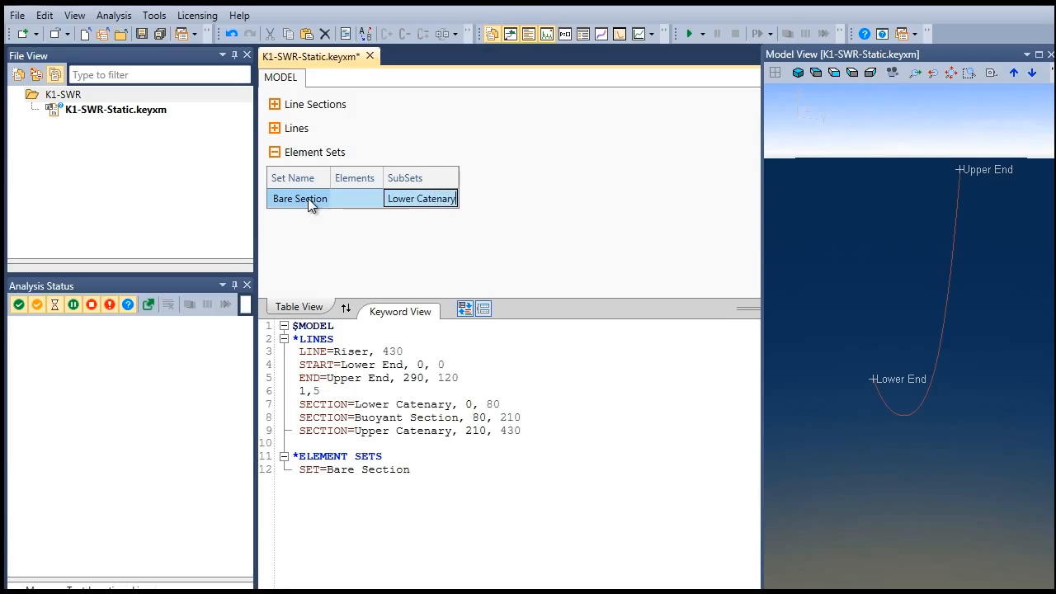
key(Return)
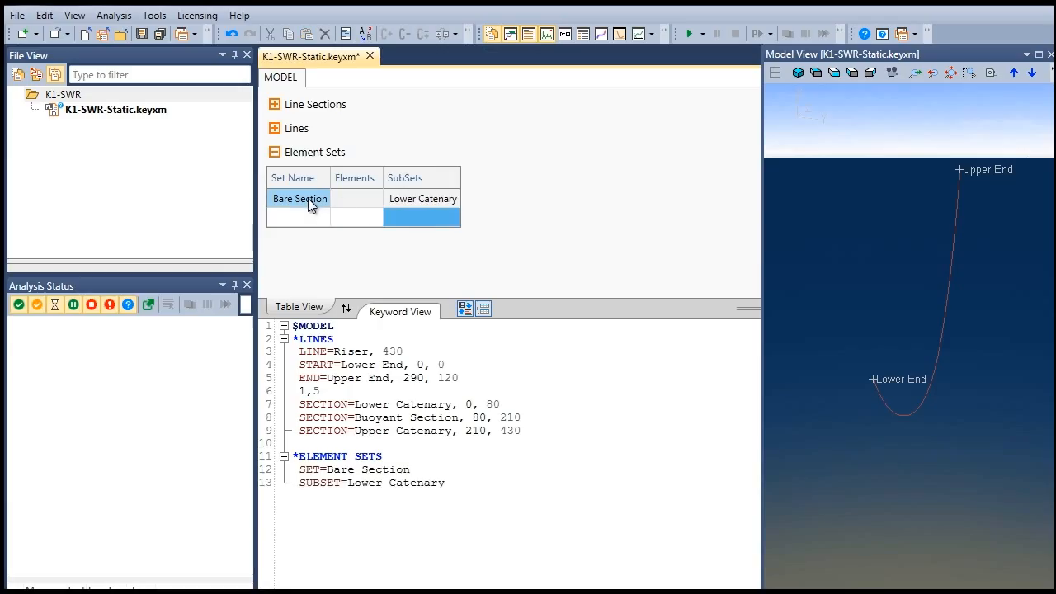
Step: Add Upper Catenary as the second subset of the Bare Section element set
click(410, 220)
text(Upper Catenary)
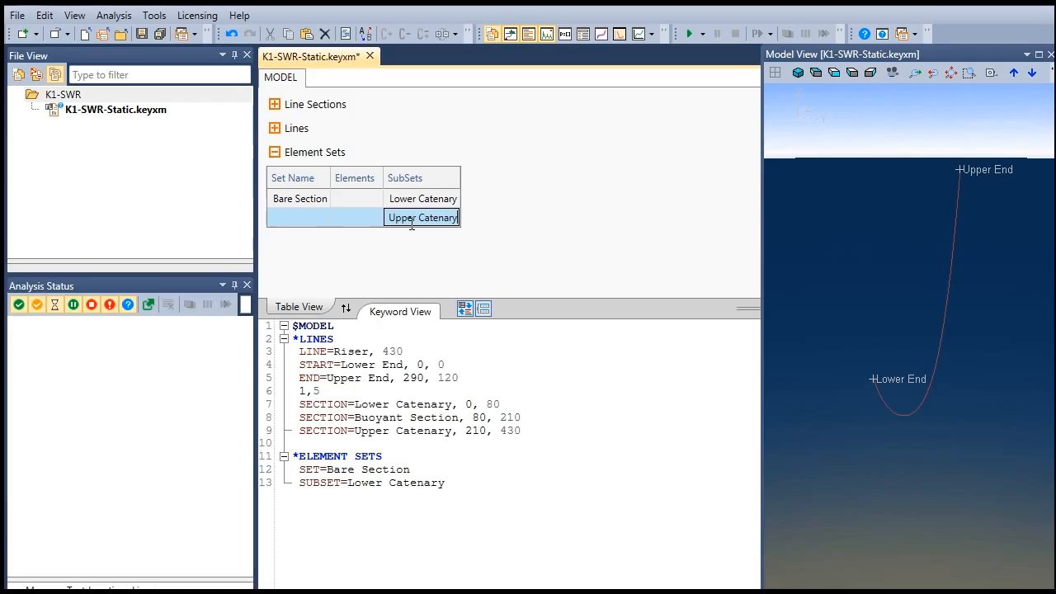
key(Return)
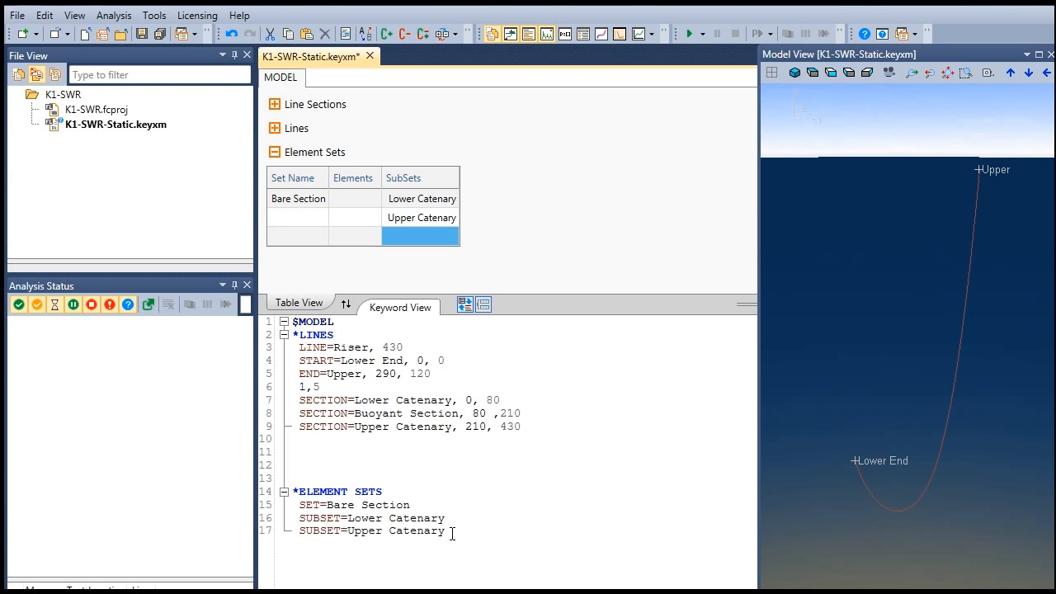
Step: Add the *GEOMETRIC SETS keyword below the element sets in the keyword file and start its first entry line
key(Return)
key(Return)
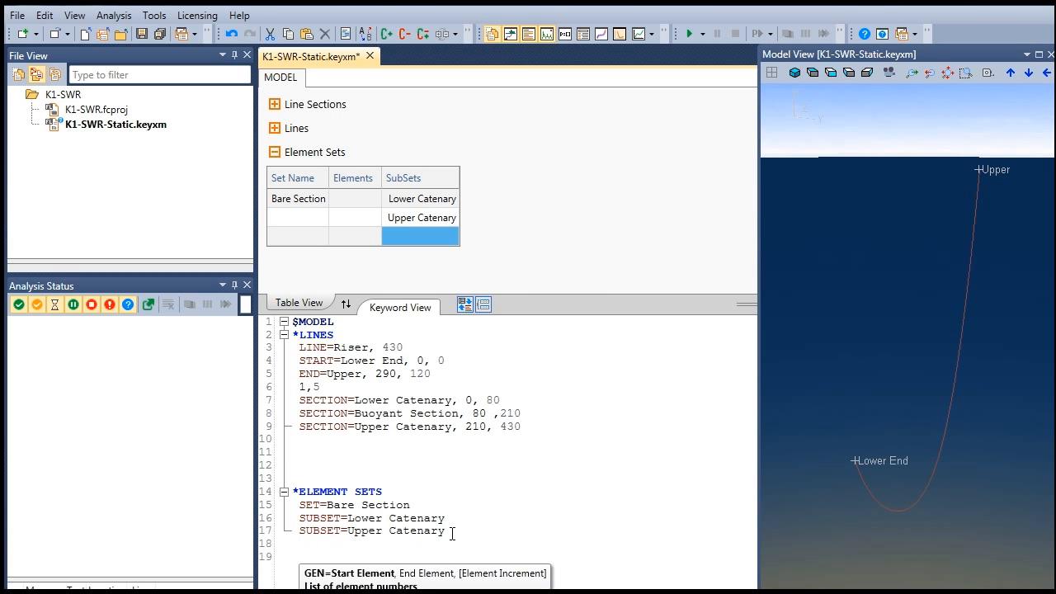
text(*)
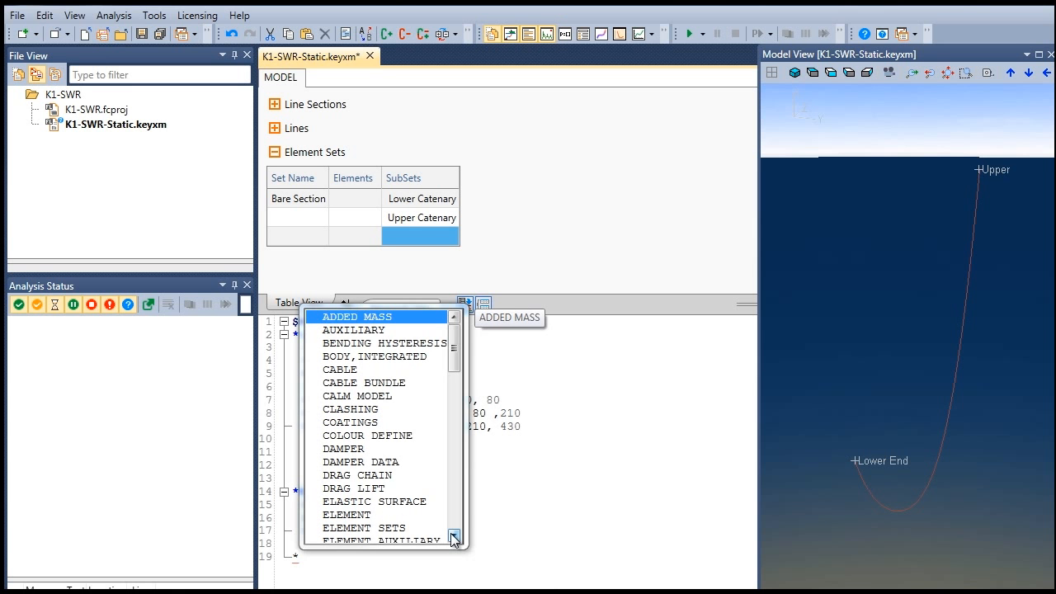
text(geome)
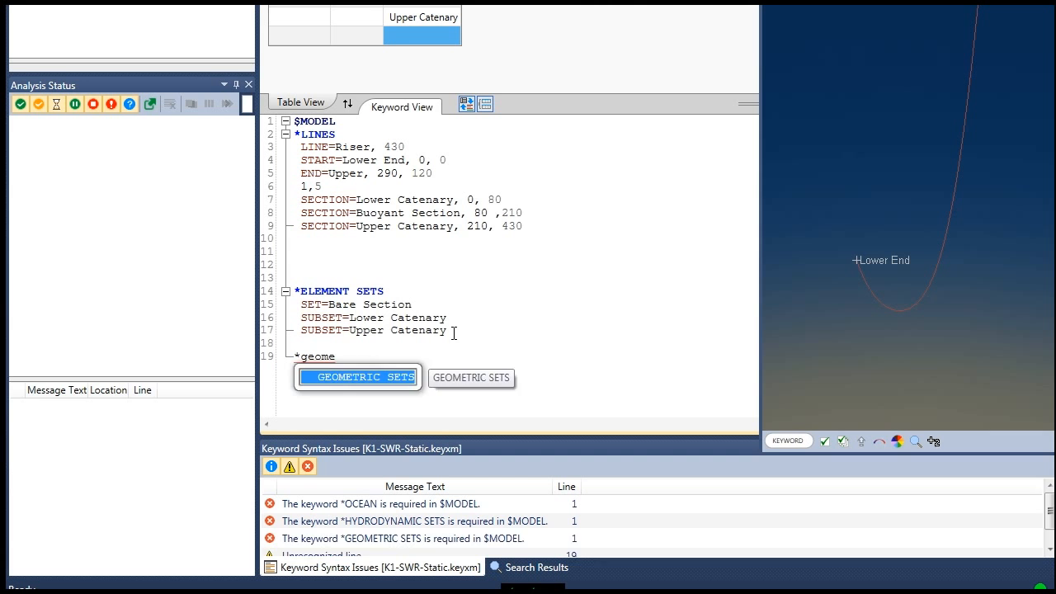
key(Return)
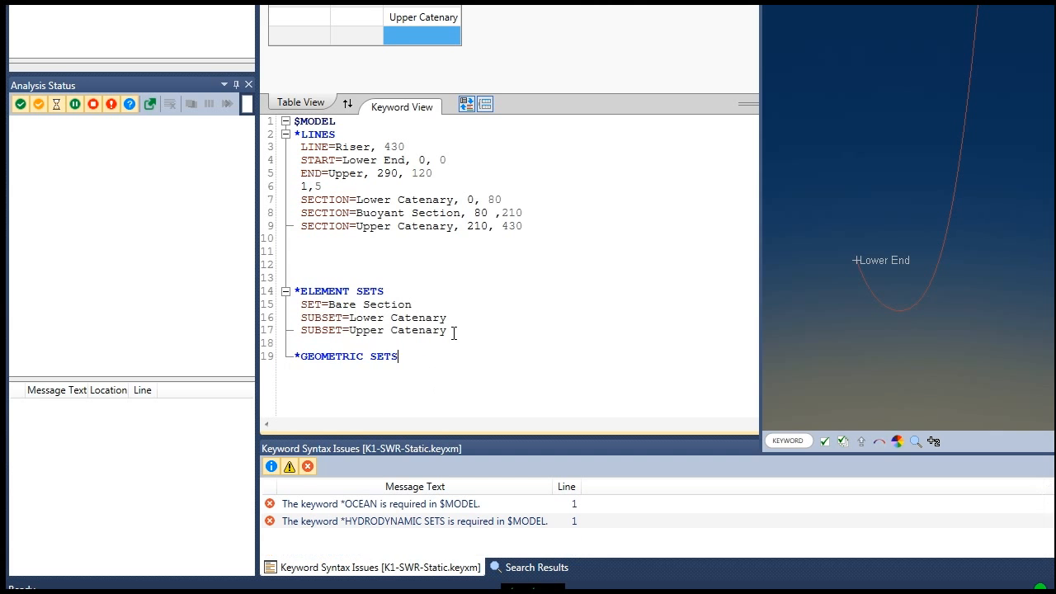
key(Return)
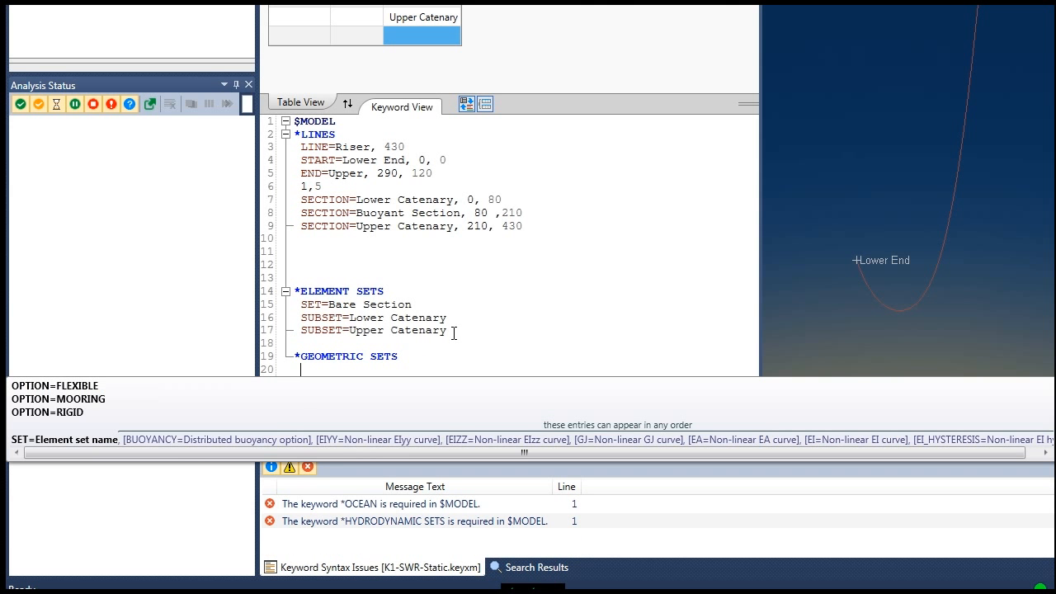
Step: Start a flexible geometric property entry for the Bare Section set with OPTION=FLEXIBLE and SET=Bare Section
text(o)
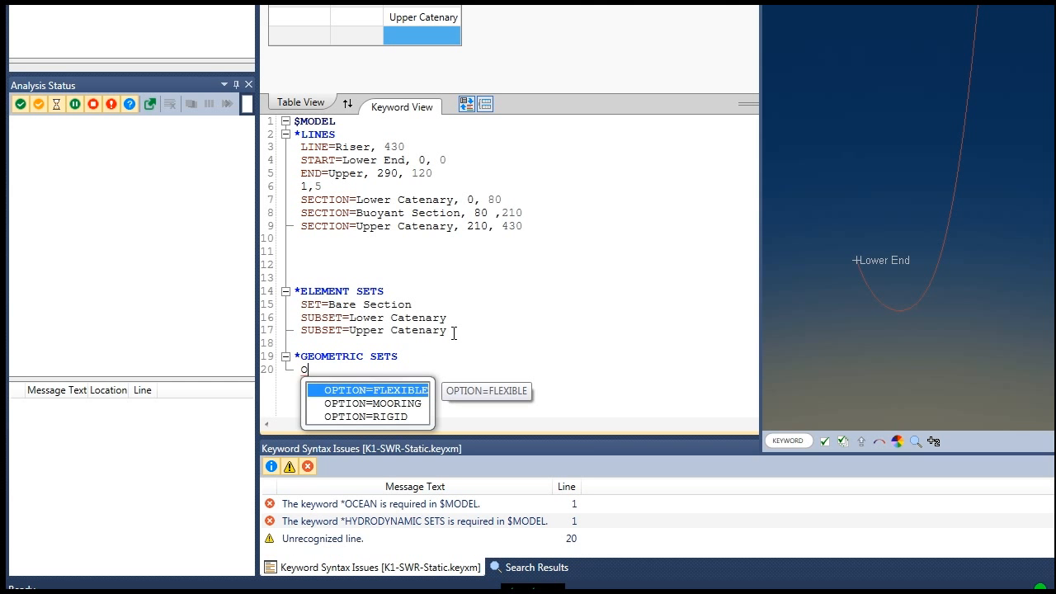
key(Return)
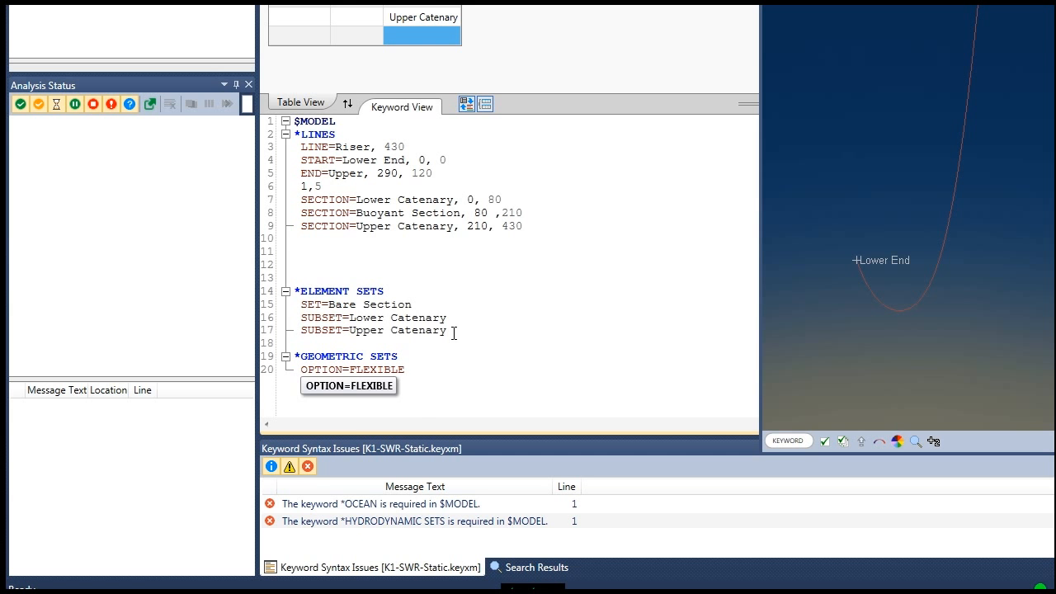
key(Return)
text(s)
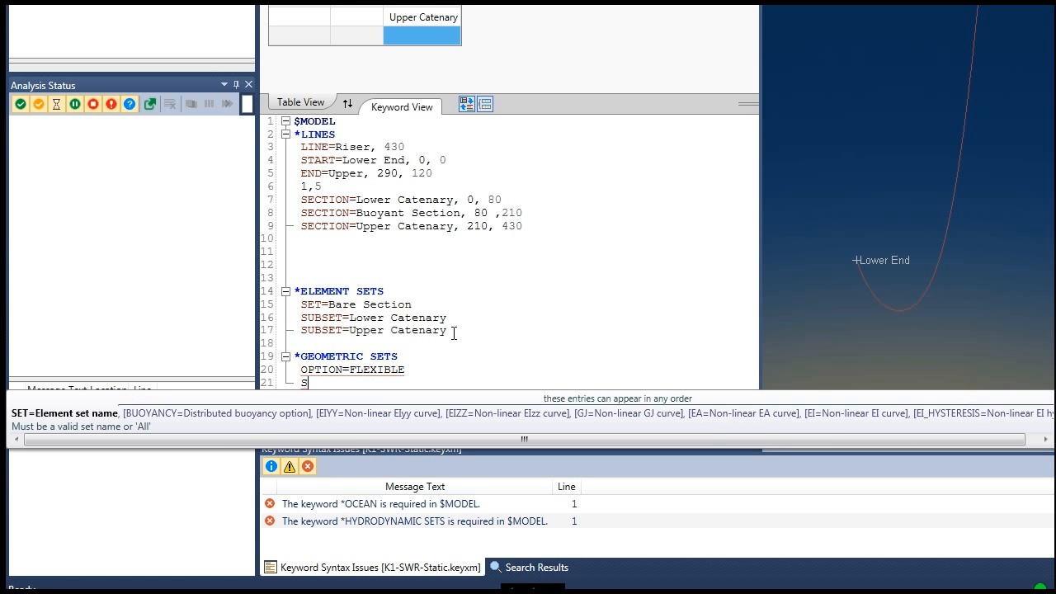
key(Return)
key(Down)
key(Down)
key(Return)
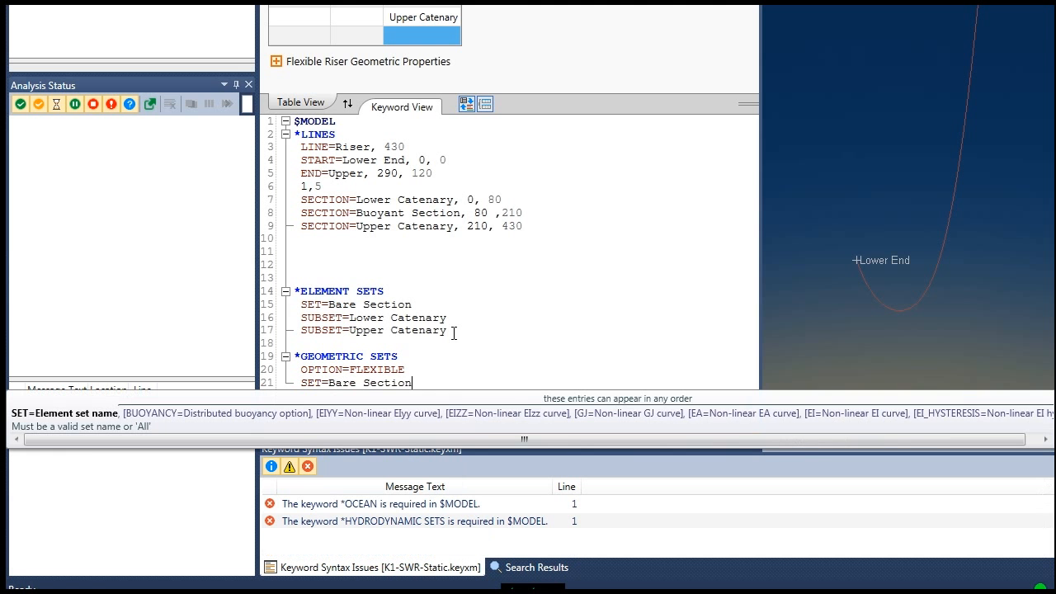
text(,)
key(BackSpace)
Step: Enter the Bare Section stiffnesses on a new line: EIyy and EIzz 30000, GJ 1.0E+6 and EA 5.0E+8
key(Return)
text(30000, 30000, 1)
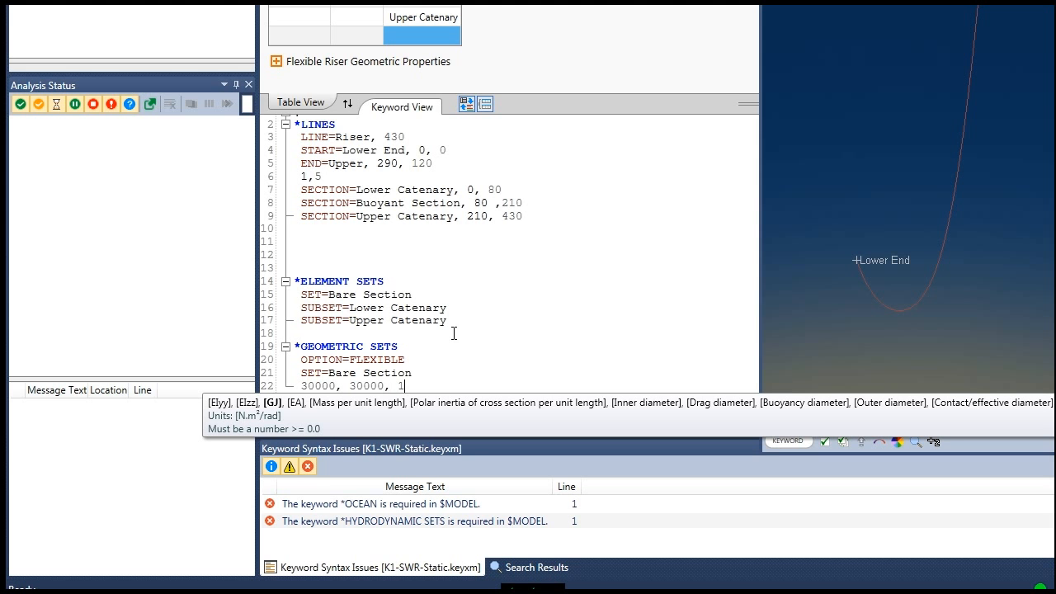
text(.0E+)
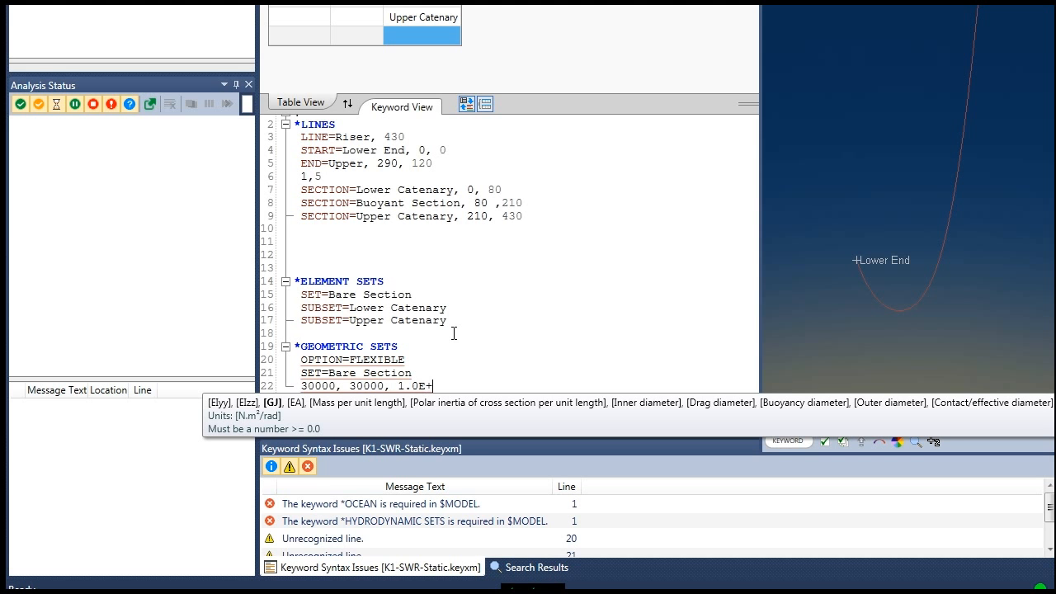
text(6)
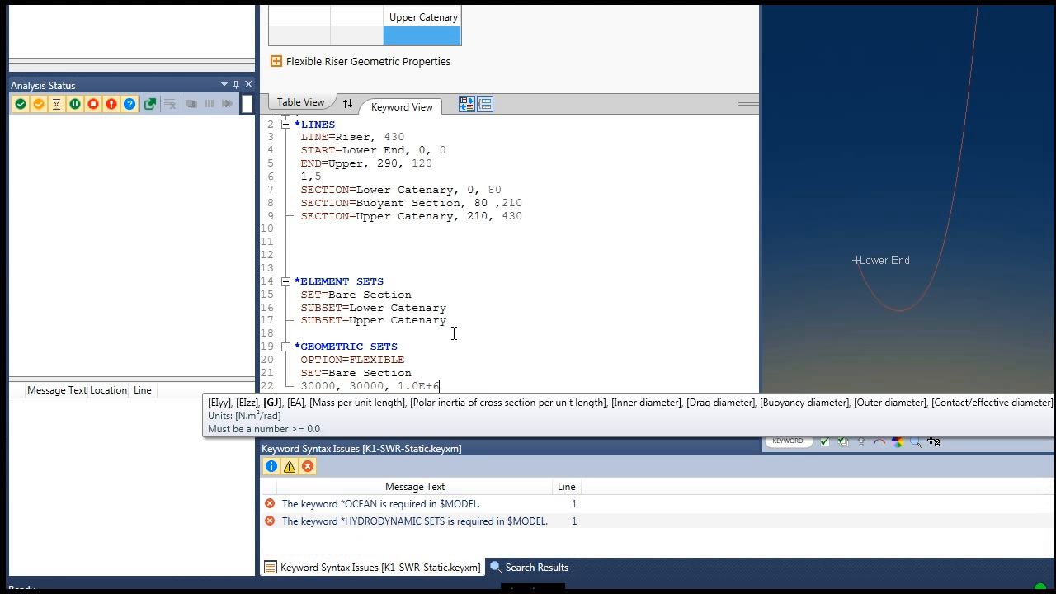
text(, 5.0)
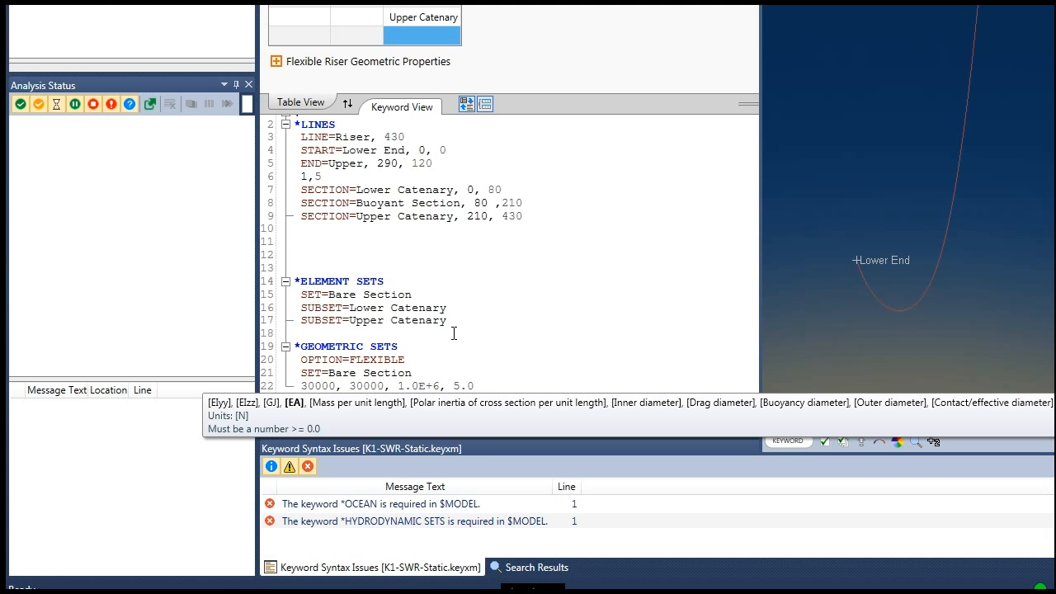
text(E+8, )
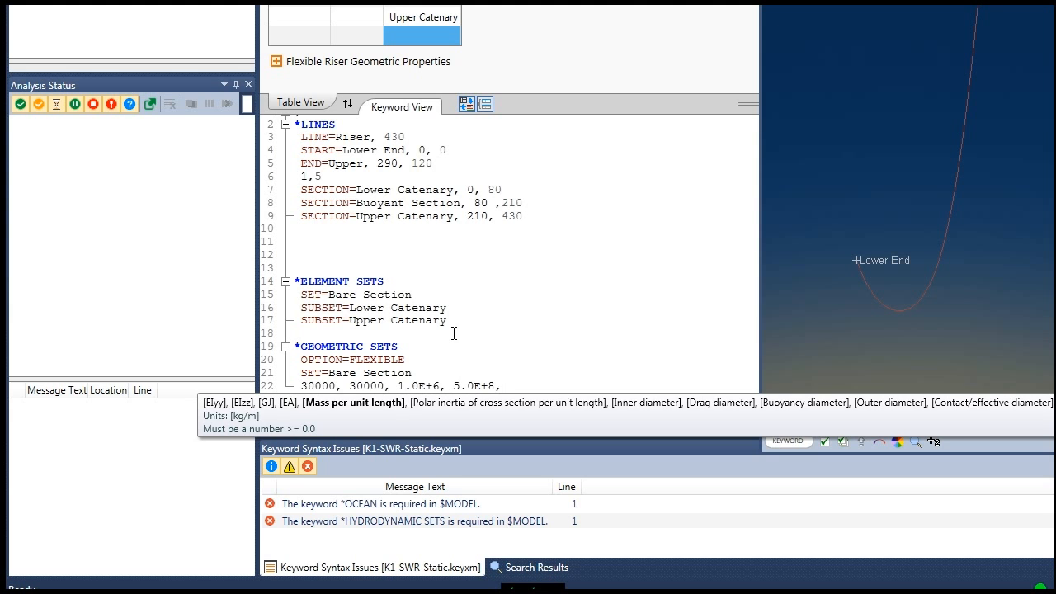
Step: Complete the Bare Section values with mass per unit length 80, blank polar inertia, inner diameter 0.1, and drag and buoyancy diameters 0.25
text(80)
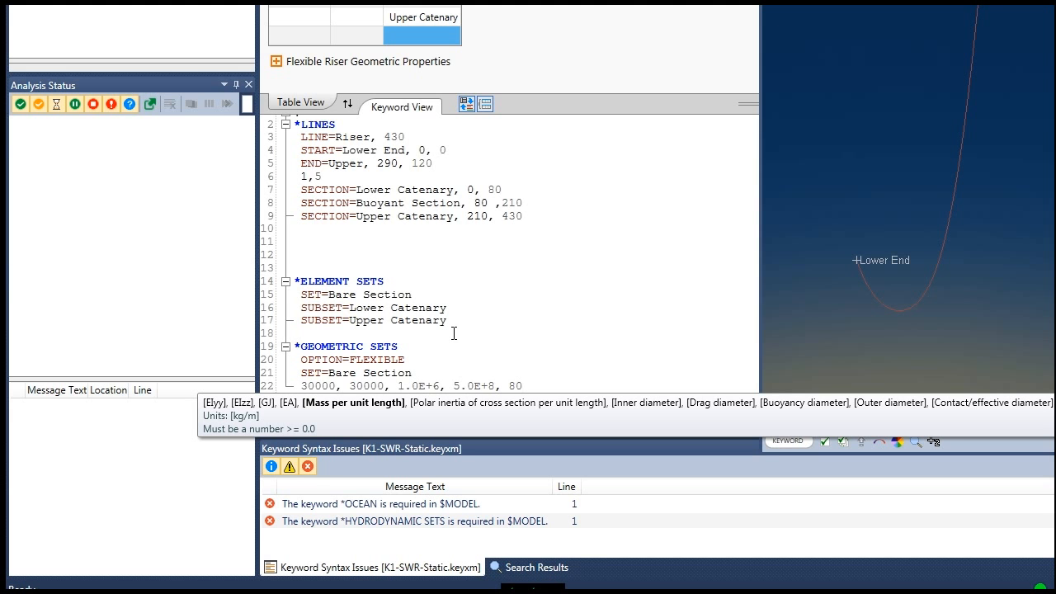
text(,)
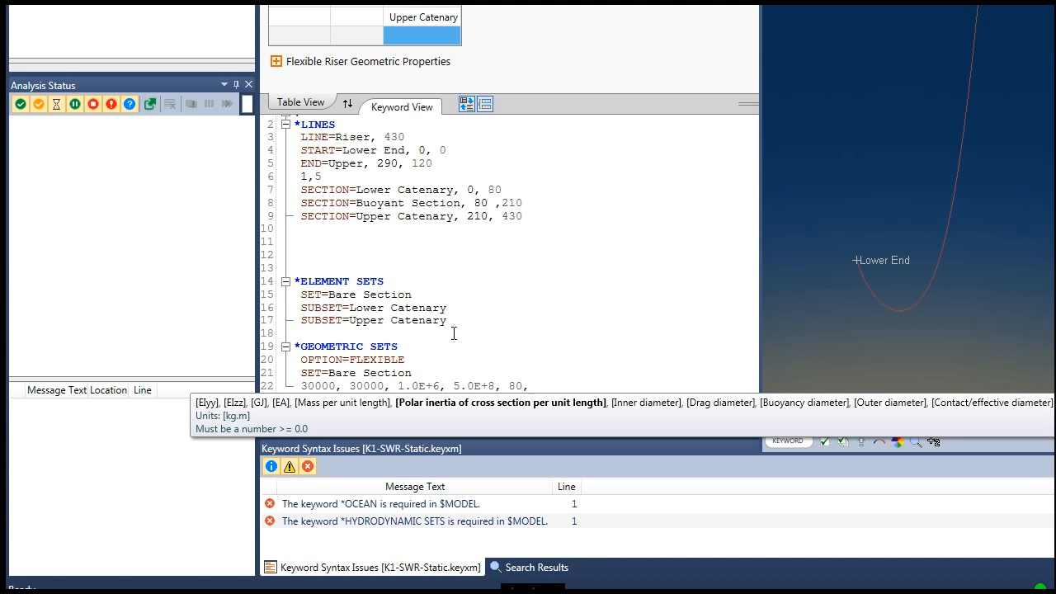
text( , 0.1)
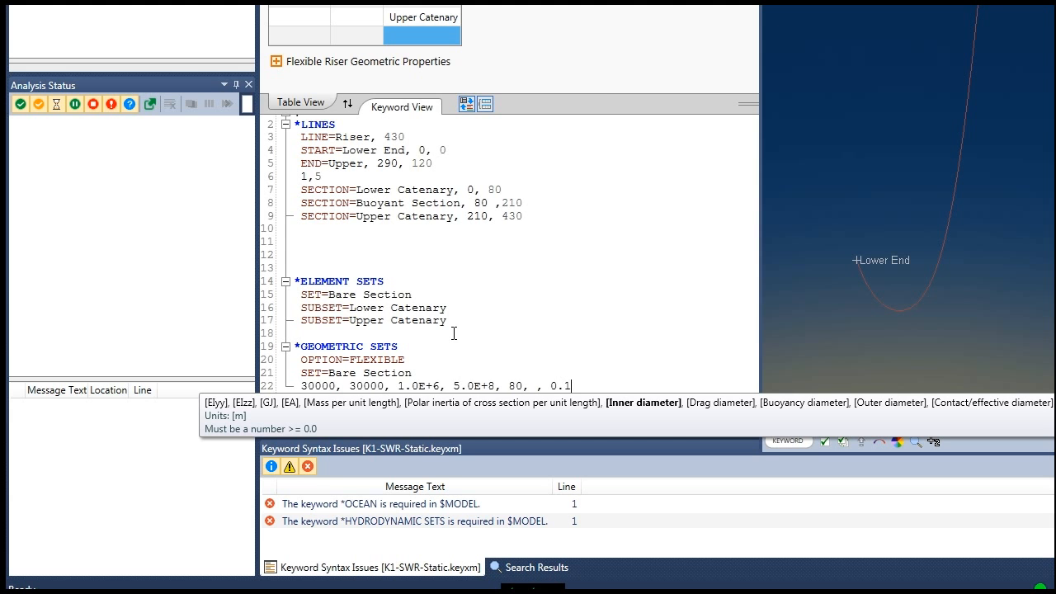
text(, 0.)
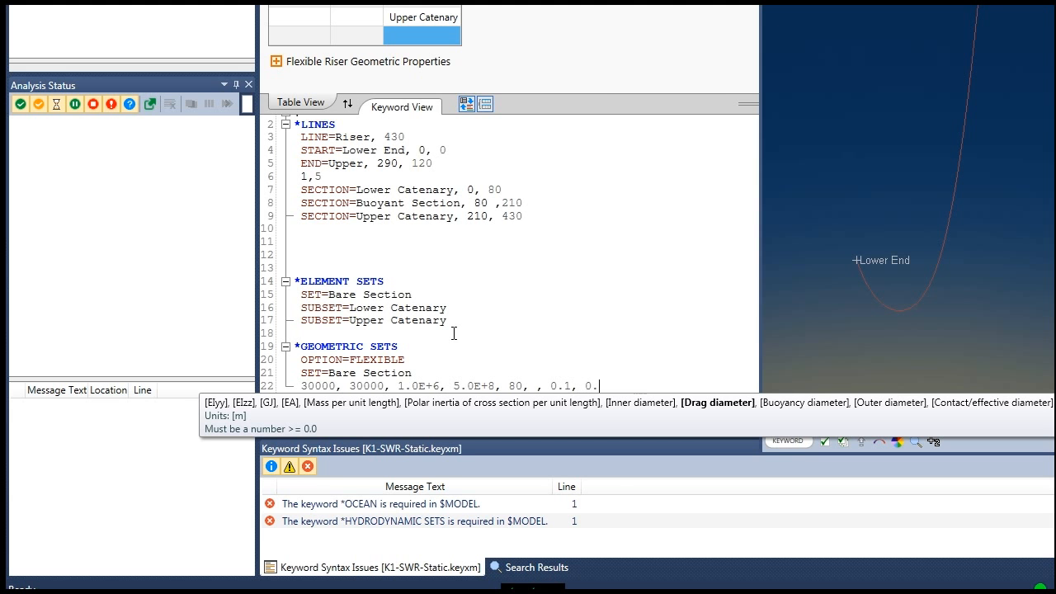
text(25, )
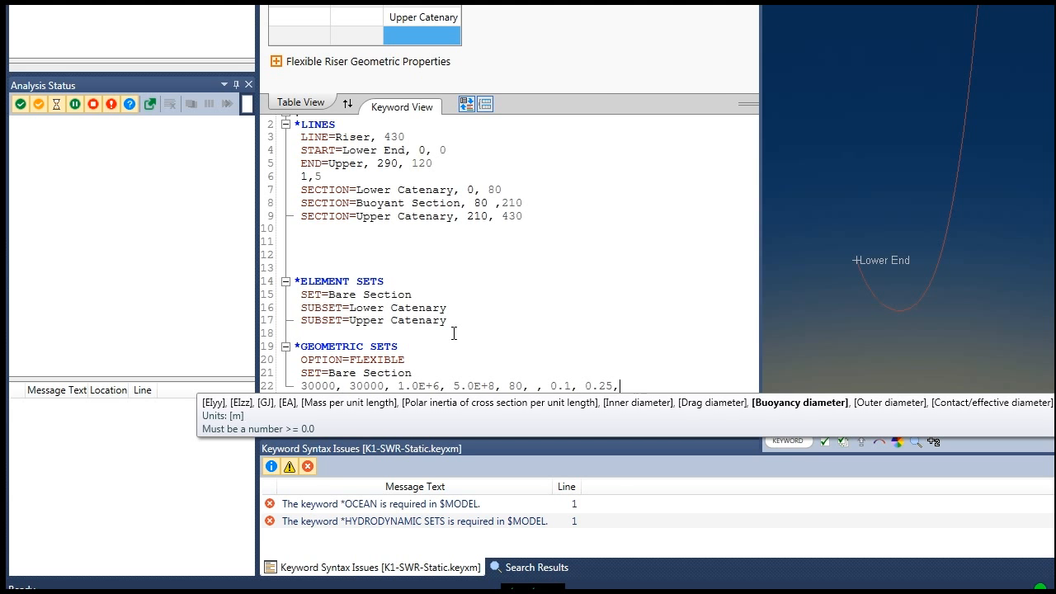
text(0.25)
Step: Add a second flexible geometric property entry with OPTION=FLEXIBLE and SET=Buoyant Section
key(Return)
text(op)
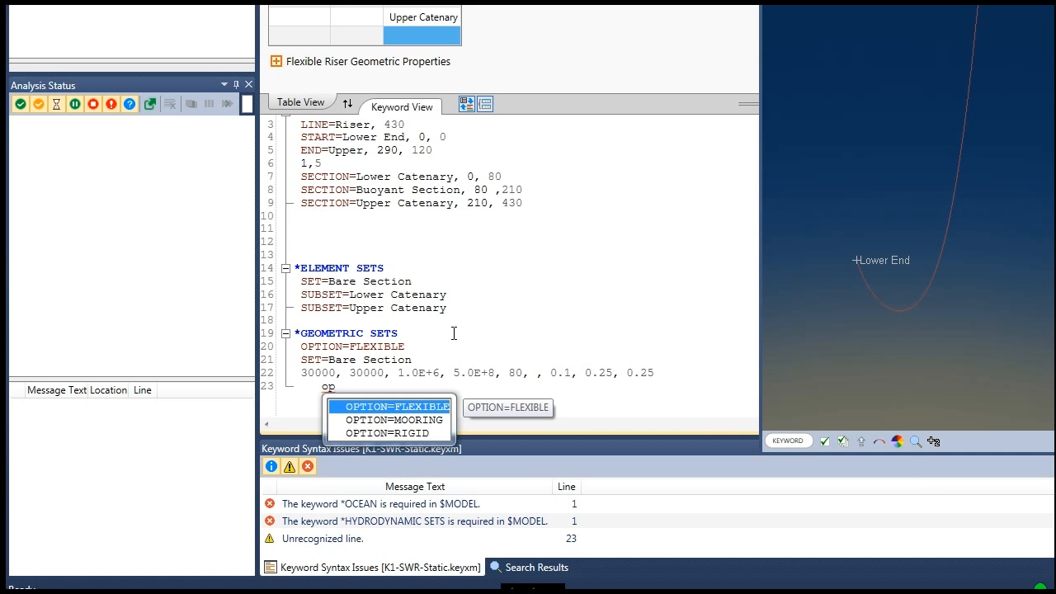
key(Return)
key(Return)
text(SET=)
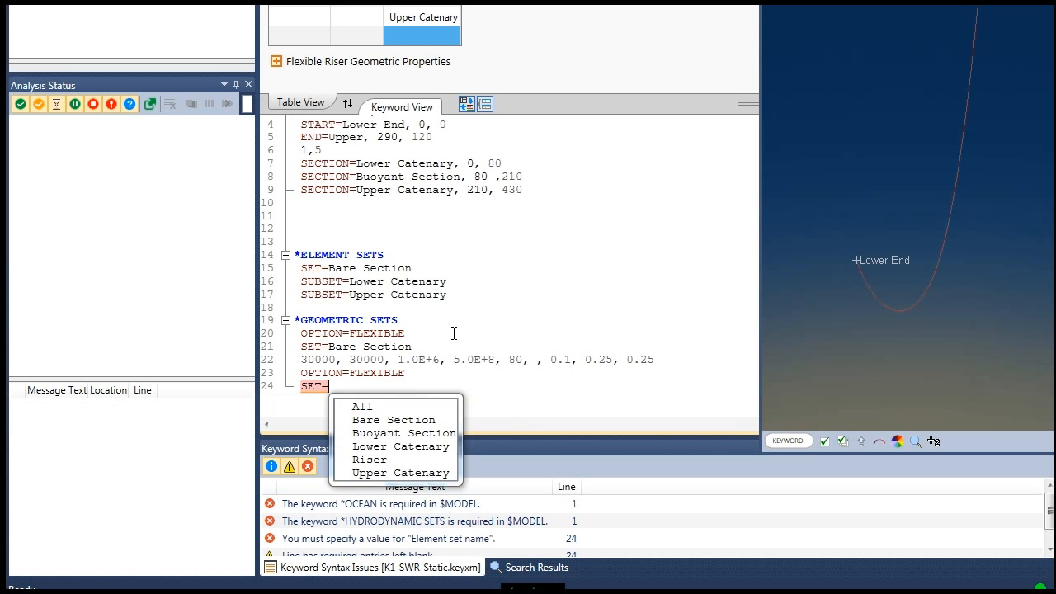
key(Down)
key(Down)
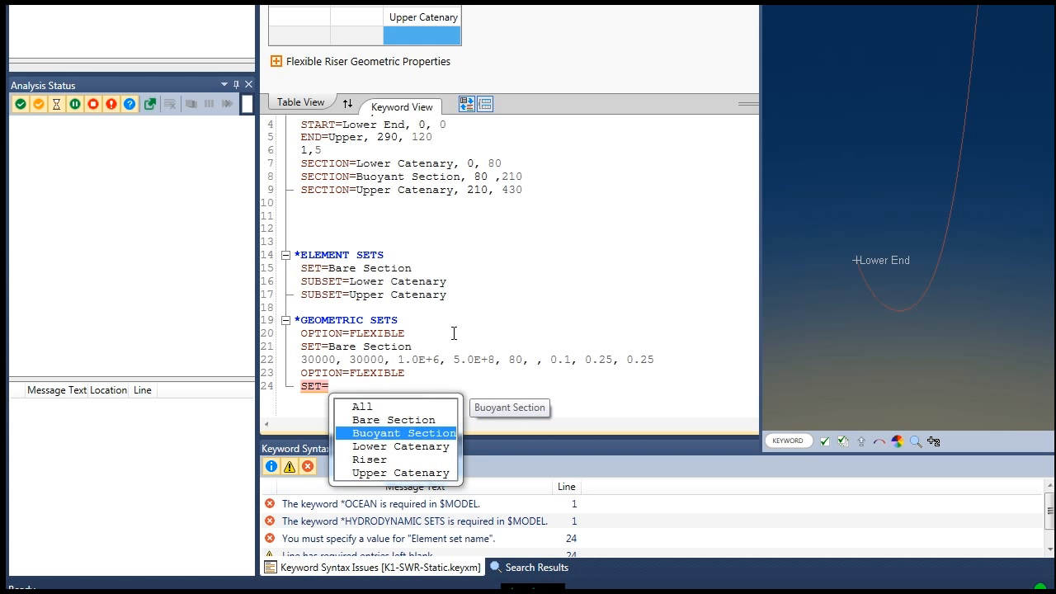
key(Return)
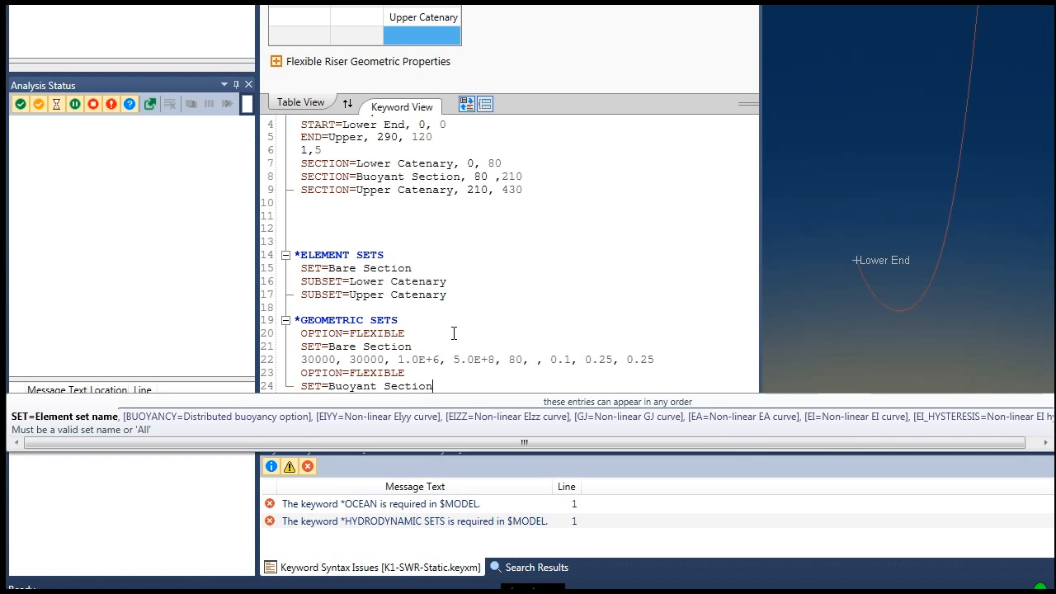
Step: Enter the Buoyant Section stiffnesses on a new line: EIyy and EIzz 30000, GJ 1.0E+6 and EA 5.0E+08
key(Return)
text(30000, 30000,)
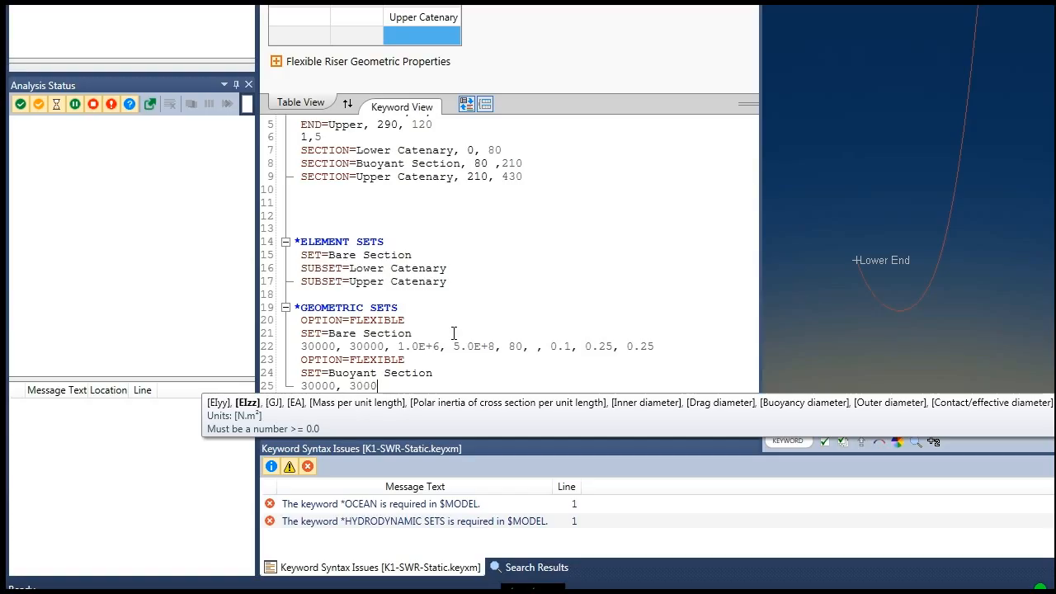
text( 1.0E)
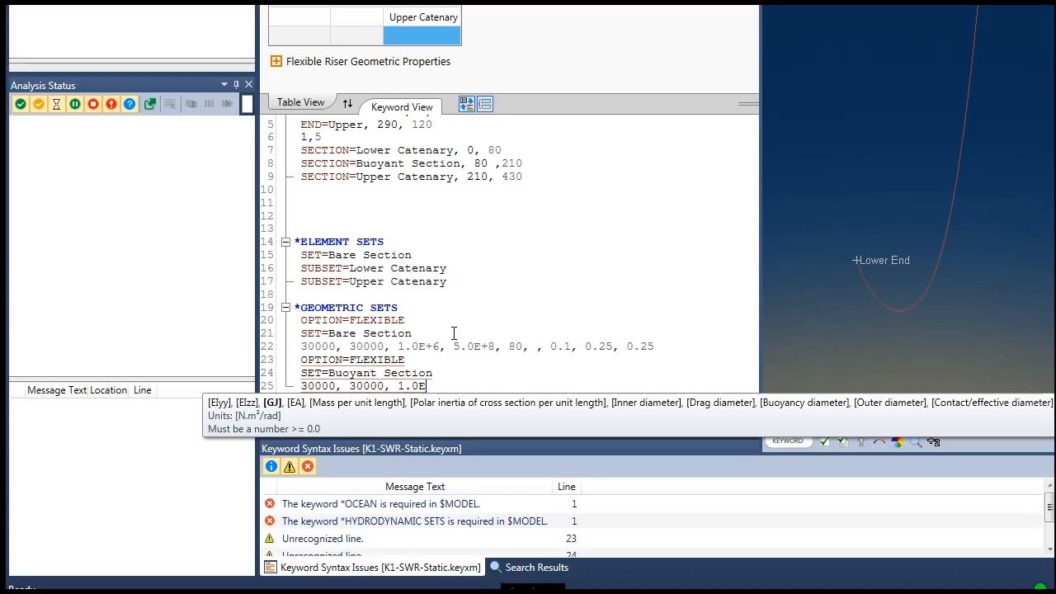
text(+6)
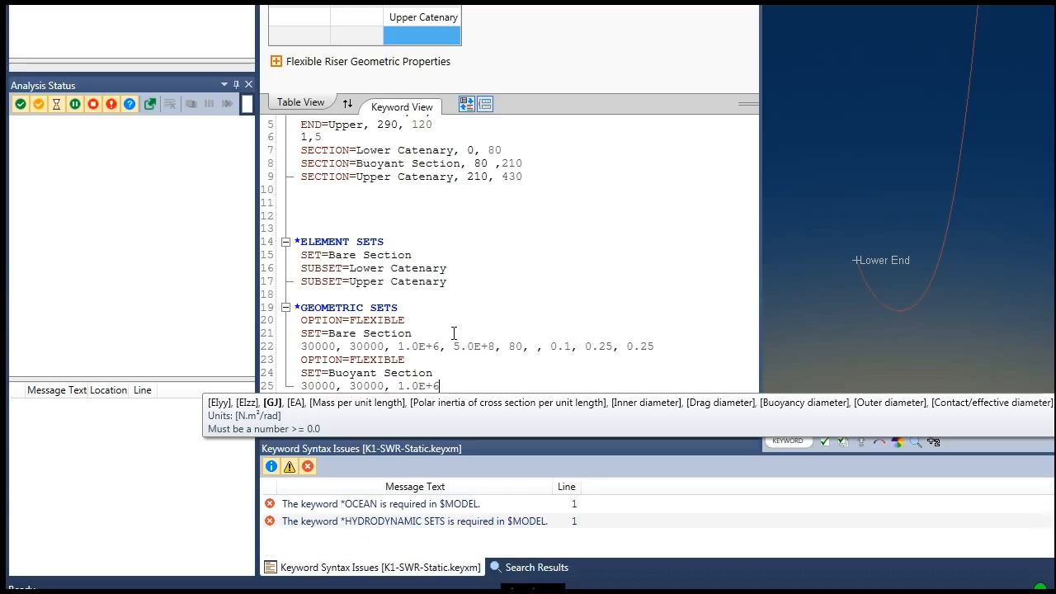
text(, 5)
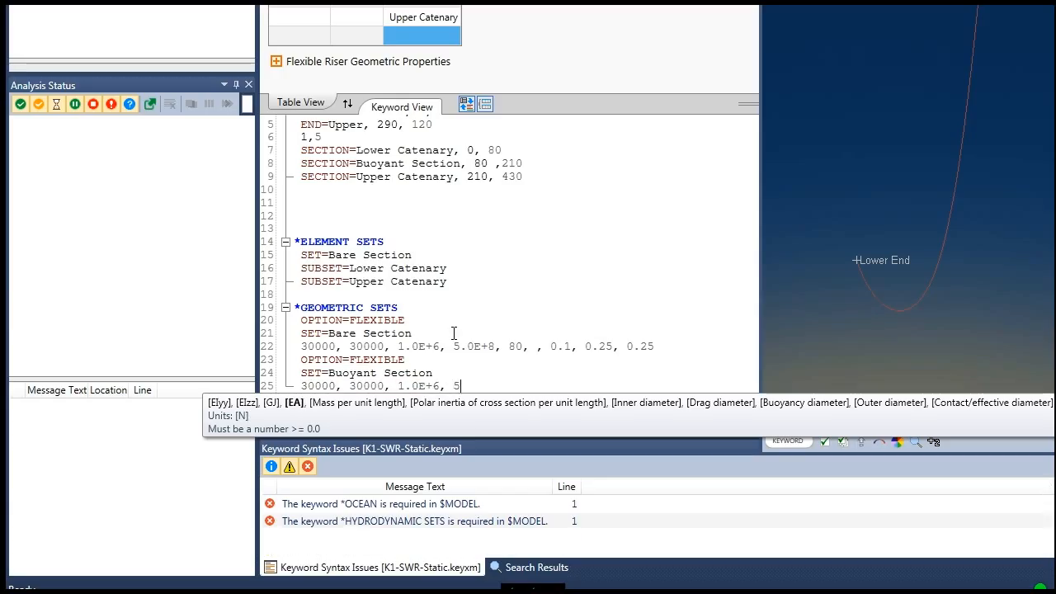
text(.0E)
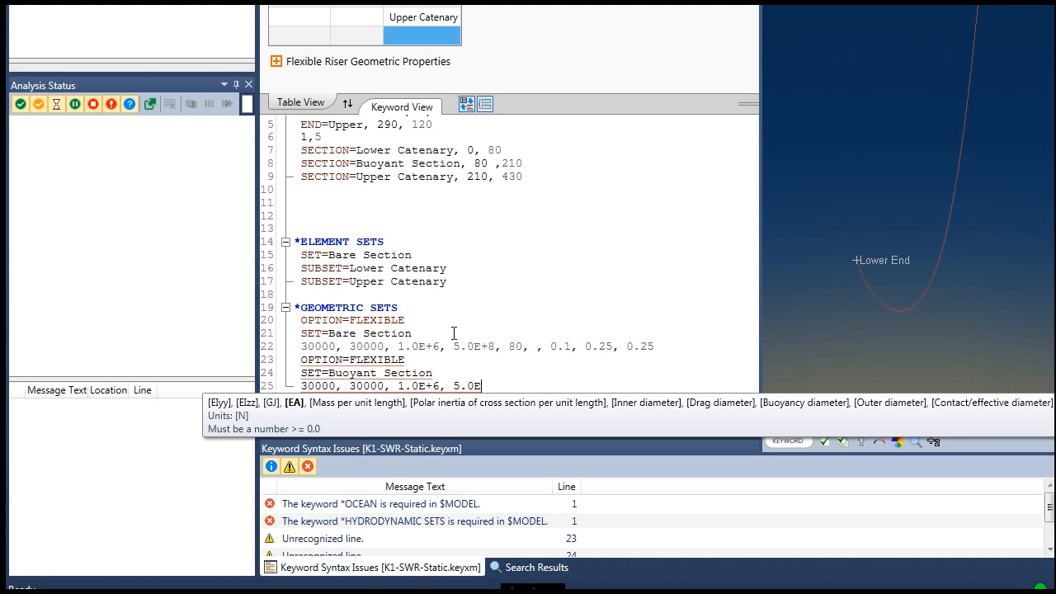
text(+0)
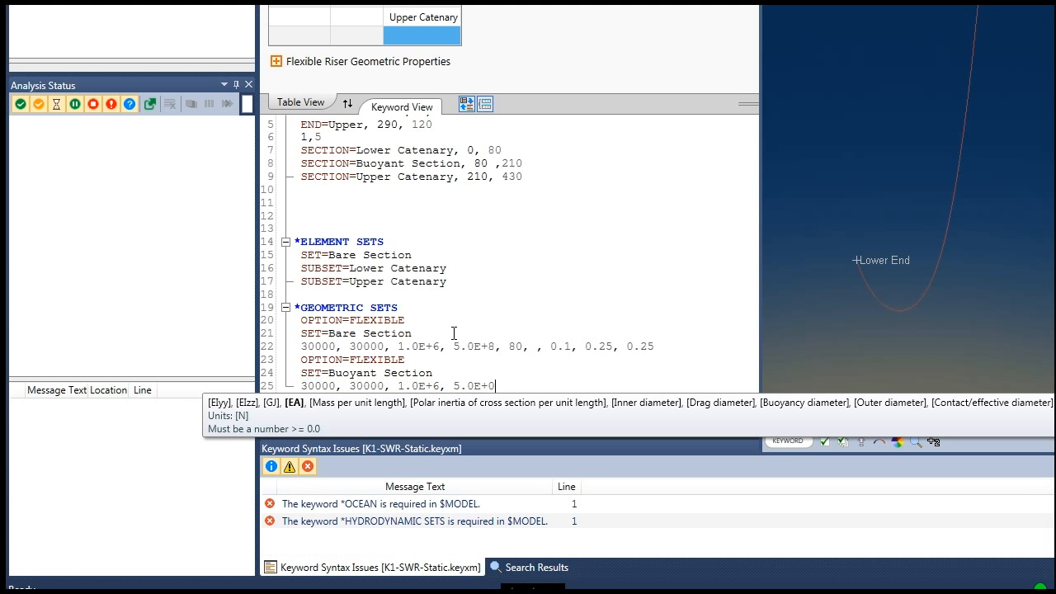
text(8, 1)
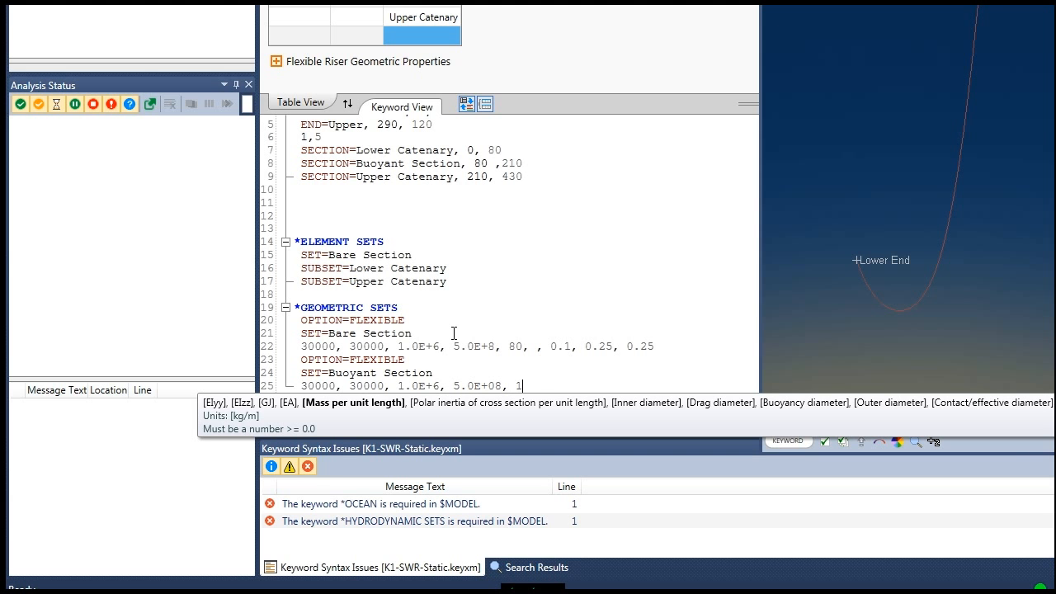
Step: Complete the Buoyant Section values with mass per unit length 160, blank polar inertia, inner diameter 0.1, and drag and buoyancy diameters 0.52
text(60,)
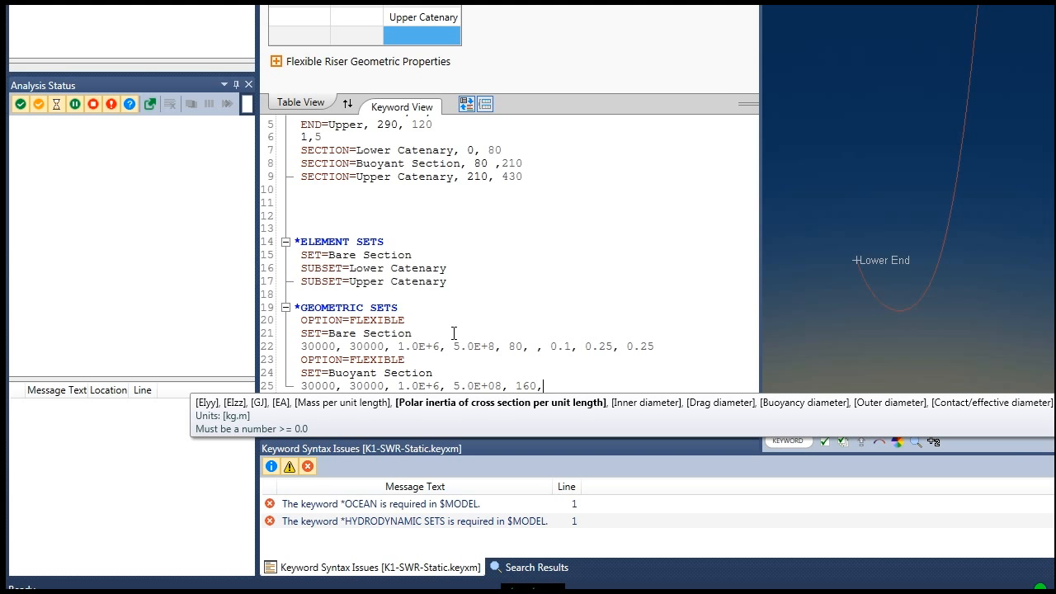
text( , 0)
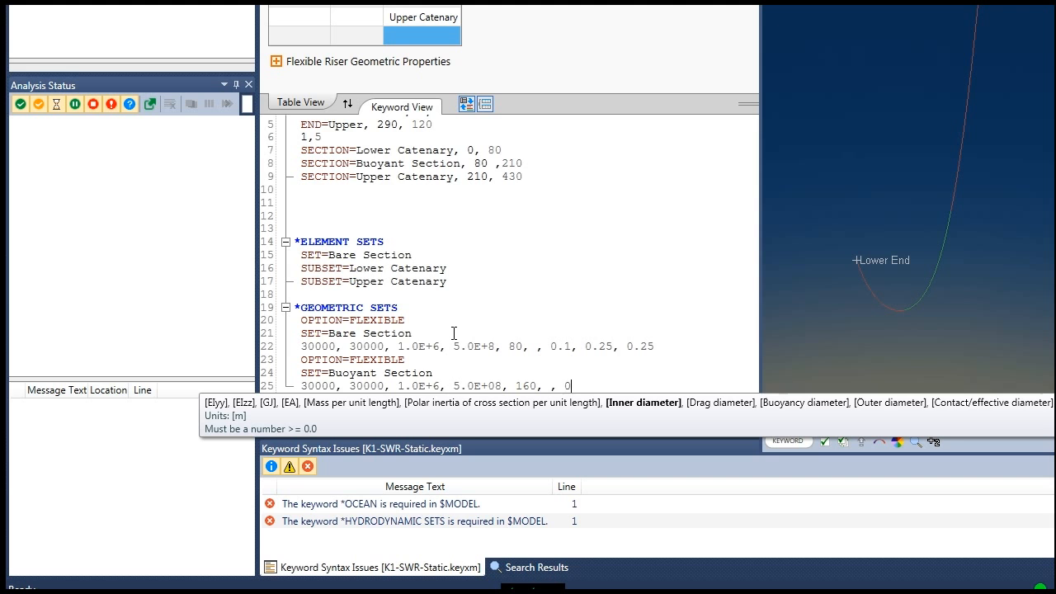
text(.1, 0.52,)
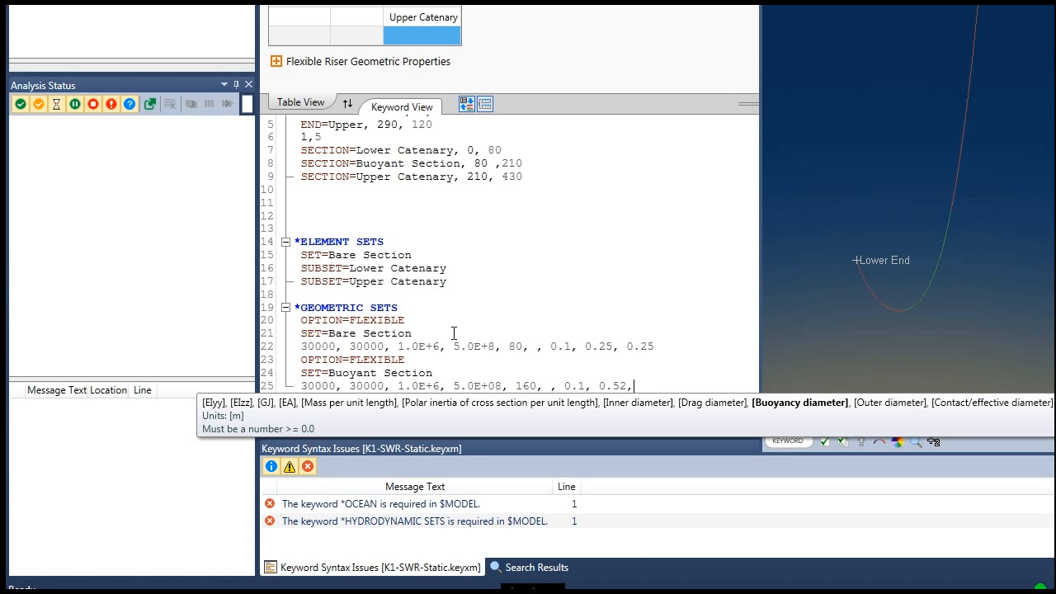
text( 0.52)
key(Return)
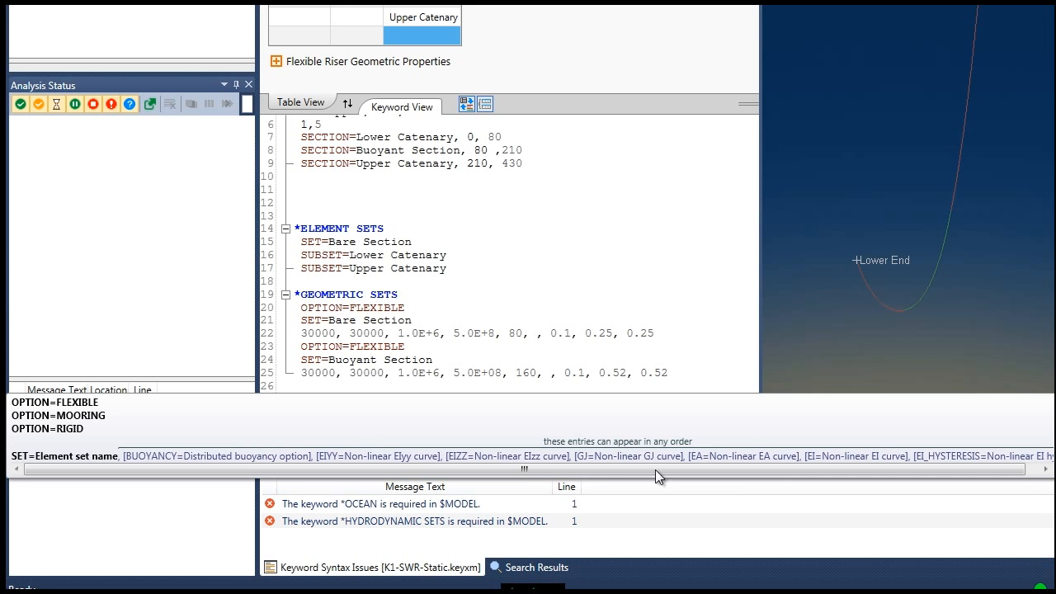
key(Escape)
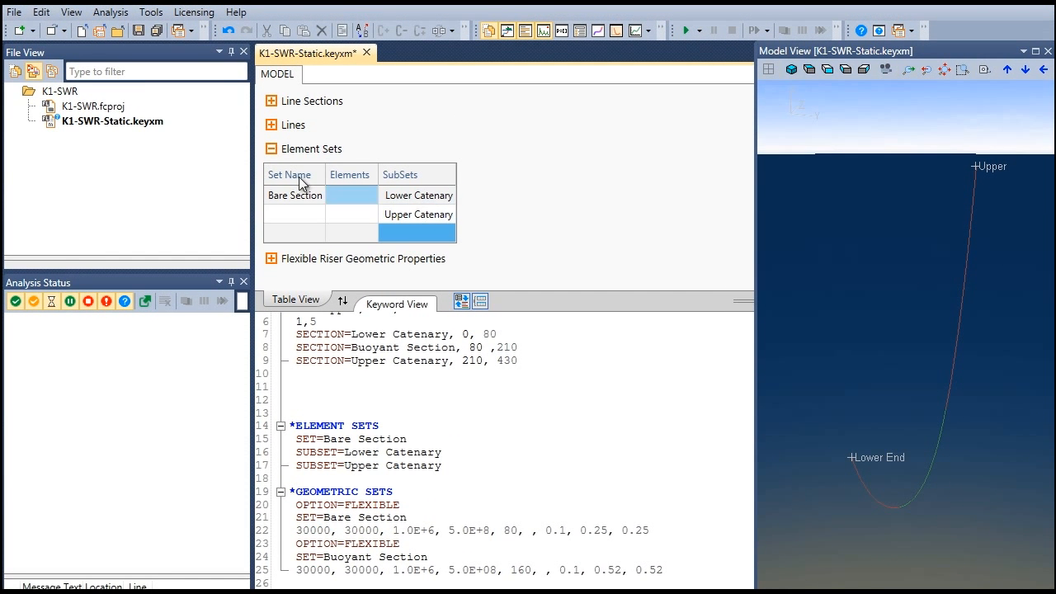
Step: Collapse the Element Sets table, add a constant Hydrodynamic Properties table to the model, and select its first set name cell
click(278, 156)
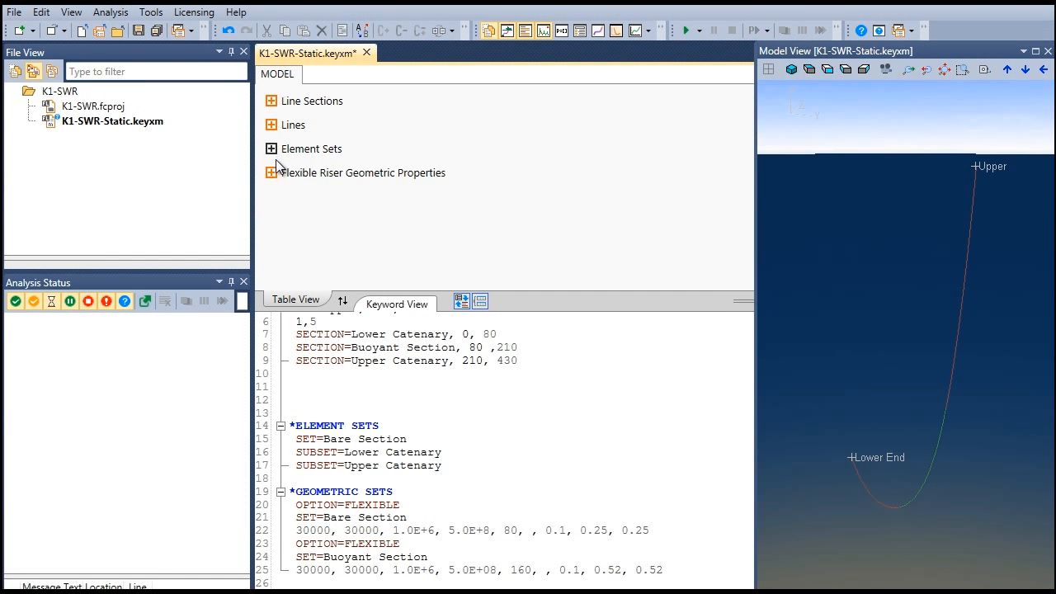
right_click(273, 214)
mouse_move(280, 225)
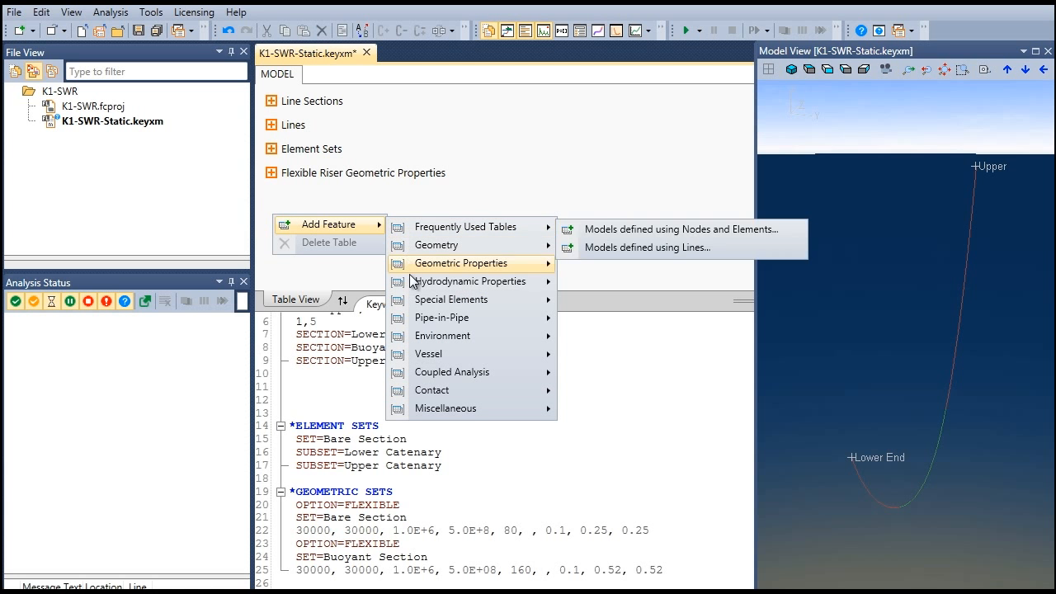
mouse_move(412, 285)
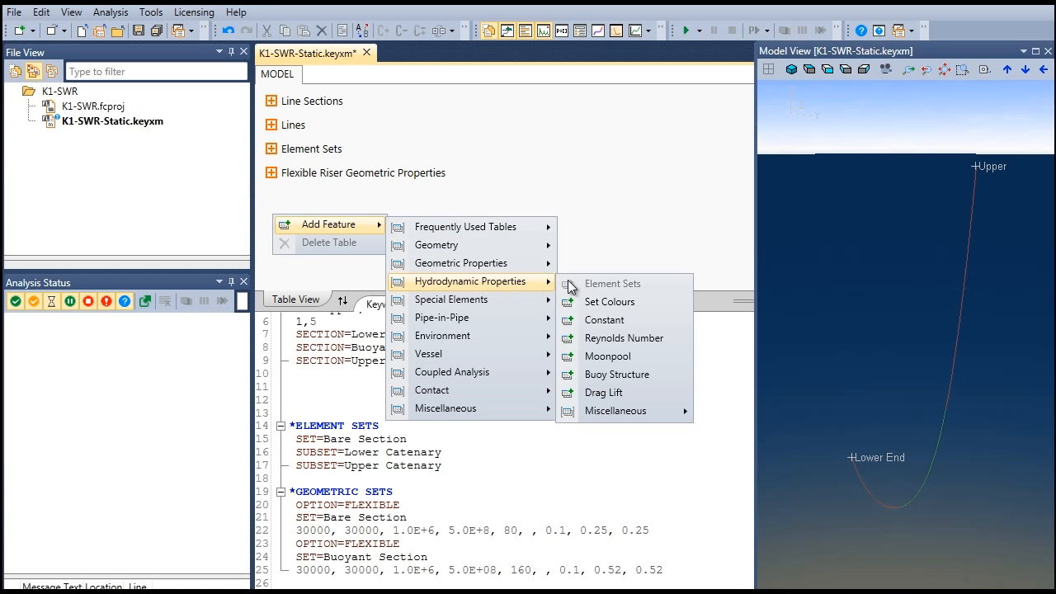
click(570, 320)
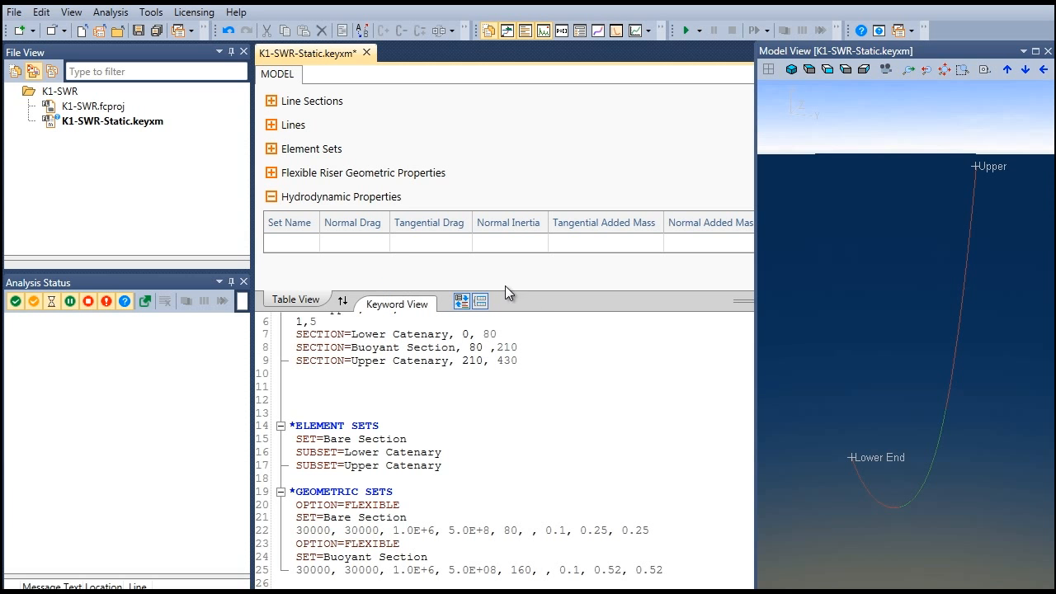
click(314, 249)
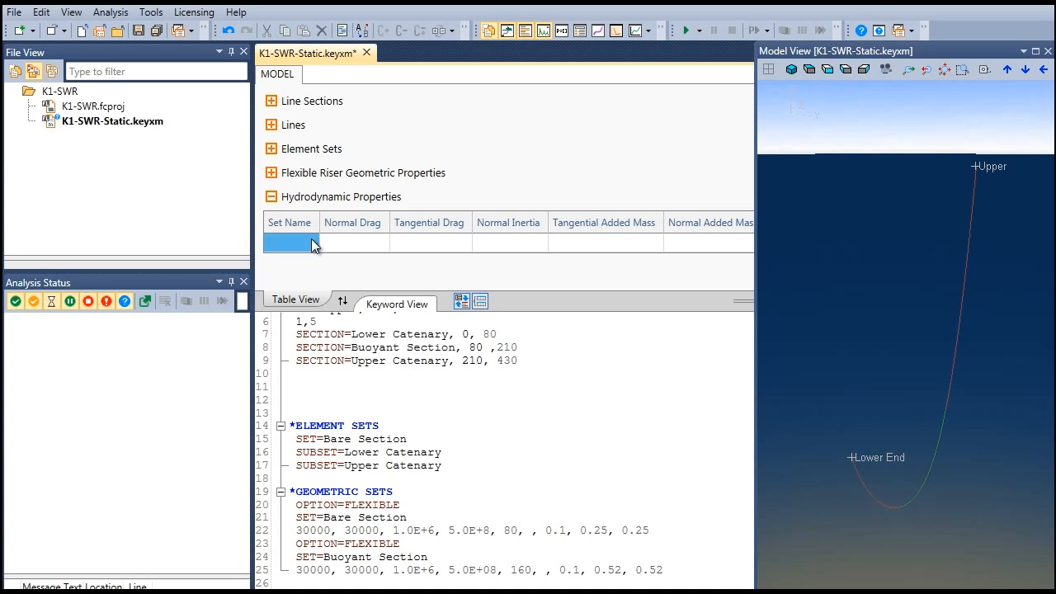
Step: Define hydrodynamic coefficients for set All: normal drag 1, tangential drag 0, normal inertia 2 and tangential added mass 0
click(306, 243)
click(307, 246)
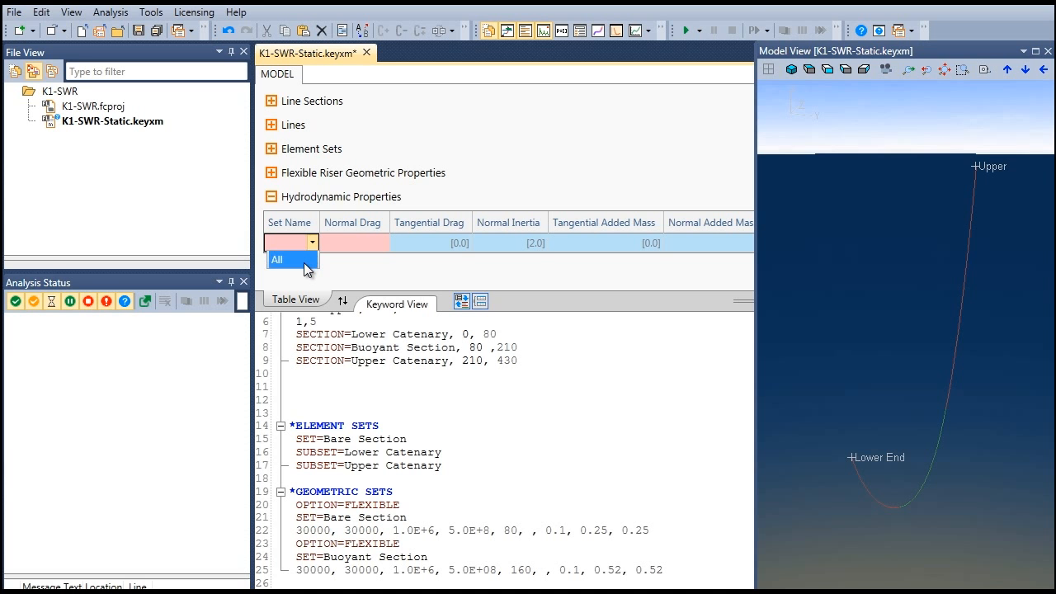
click(304, 260)
key(Tab)
text(1)
key(Tab)
text(0)
key(Tab)
text(2)
key(Tab)
text(0)
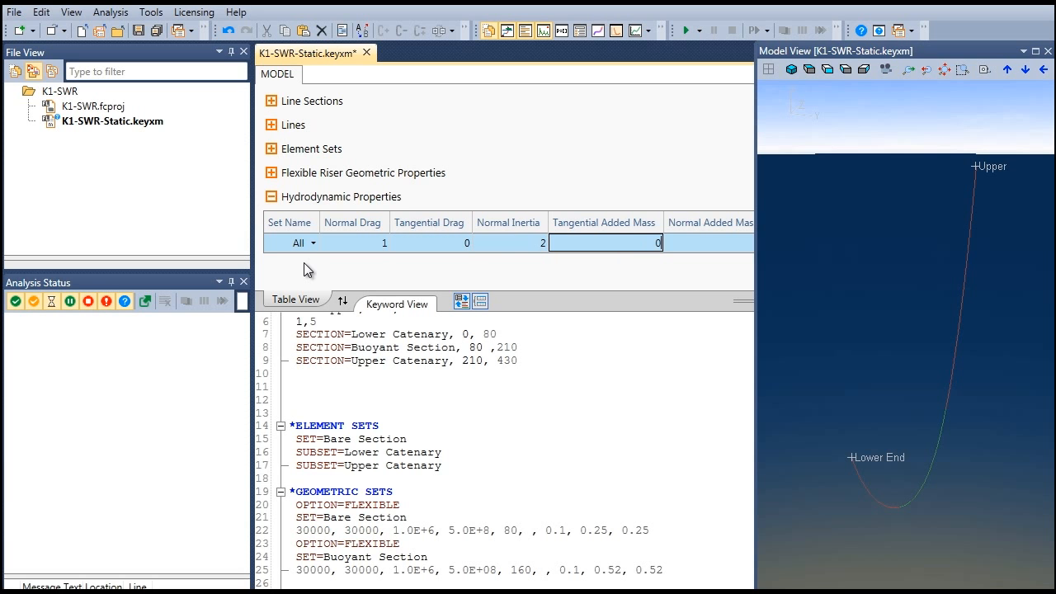
key(Return)
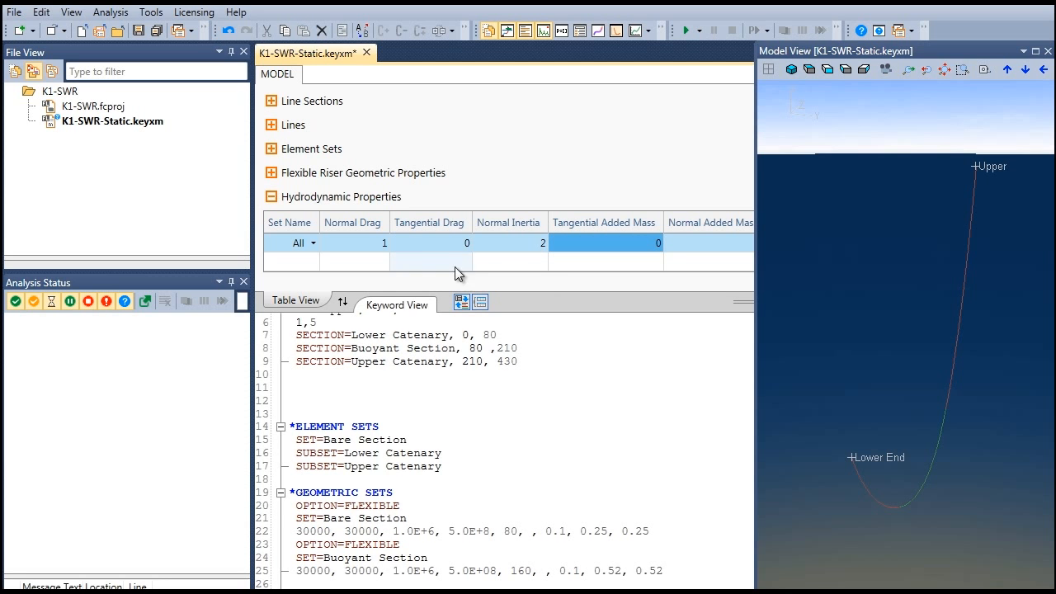
Step: Collapse the Hydrodynamic Properties table and add an Ocean properties table to the model, with enough room to show all its rows
click(271, 198)
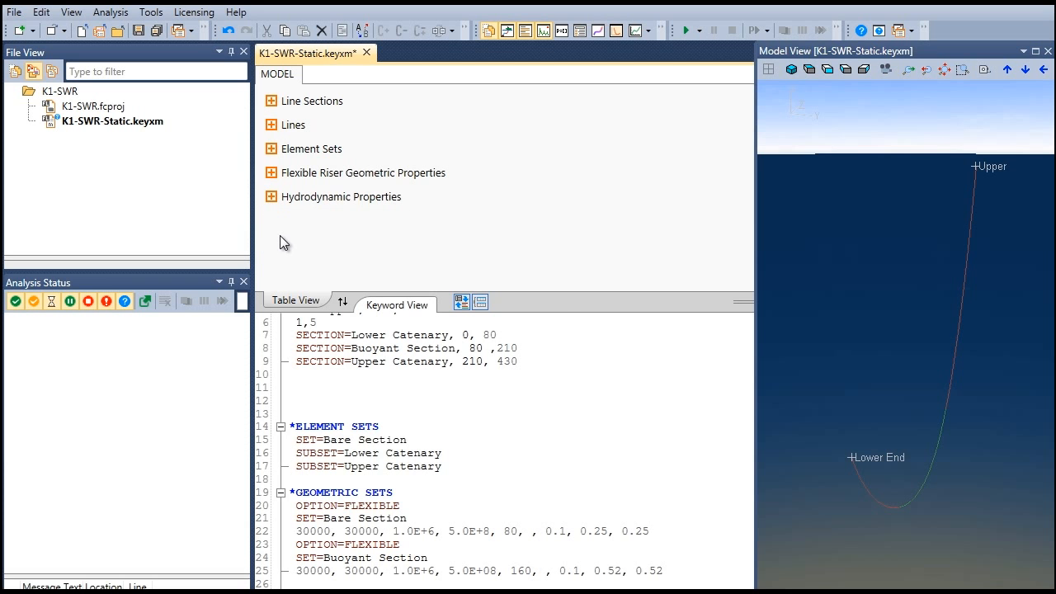
right_click(279, 236)
mouse_move(313, 248)
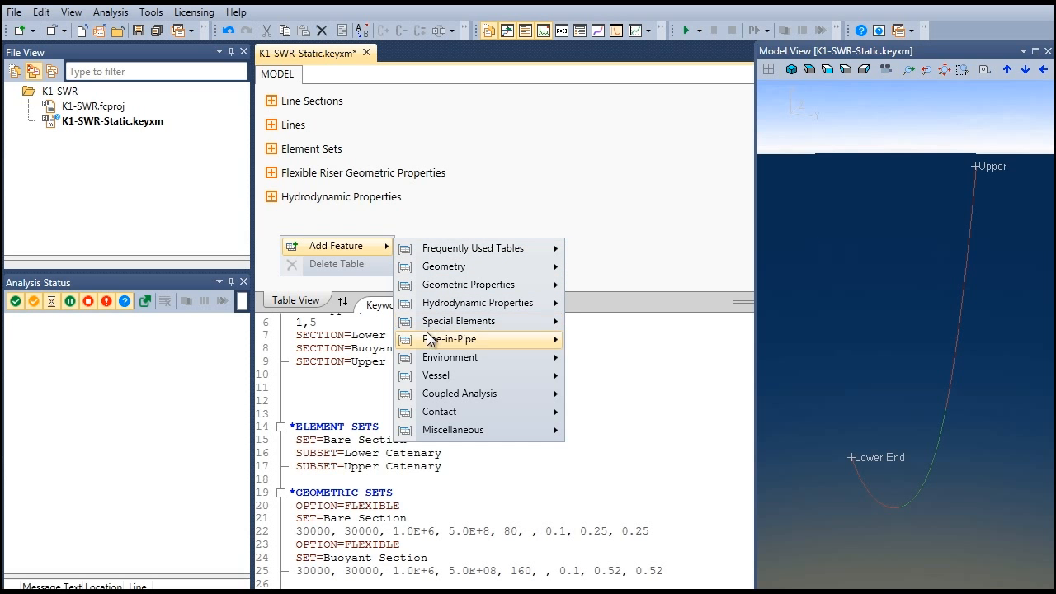
mouse_move(422, 362)
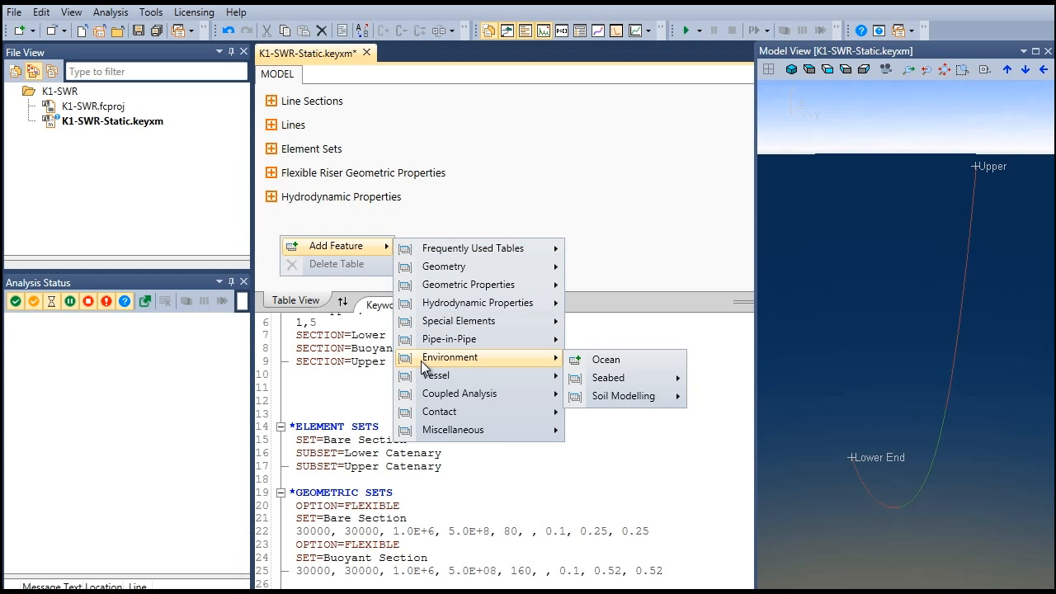
click(622, 360)
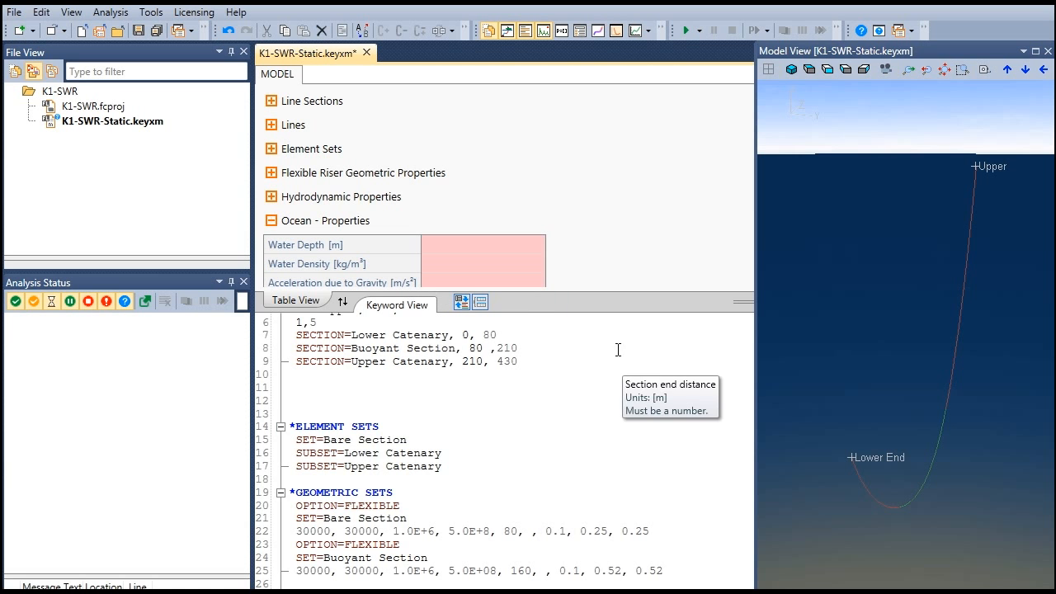
drag(610, 302, 612, 377)
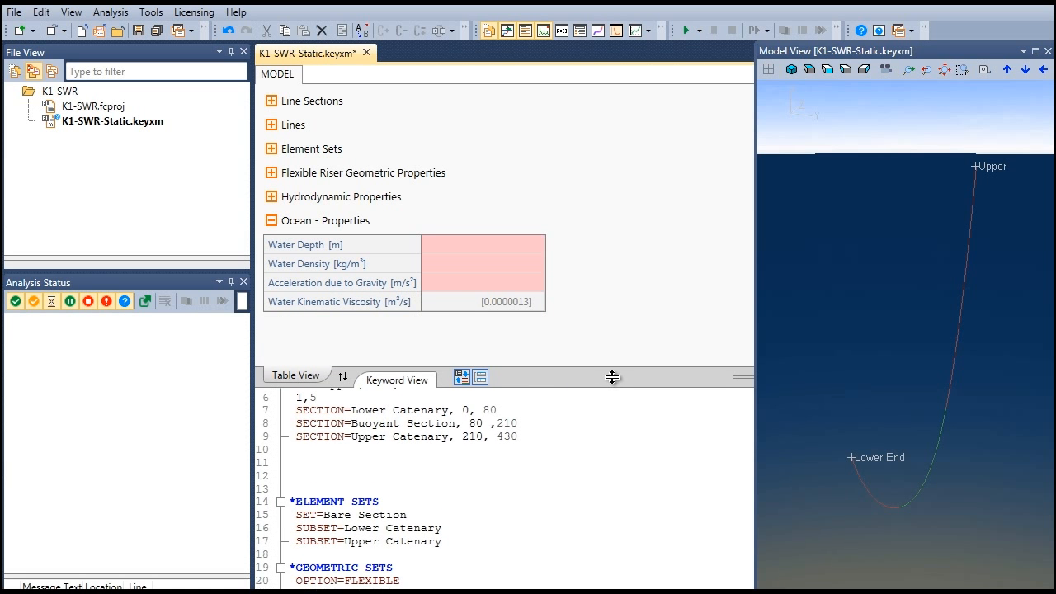
Step: Set the ocean properties to water depth 300 m, water density 1025 kg/m³ and gravitational acceleration 9.81 m/s²
click(470, 245)
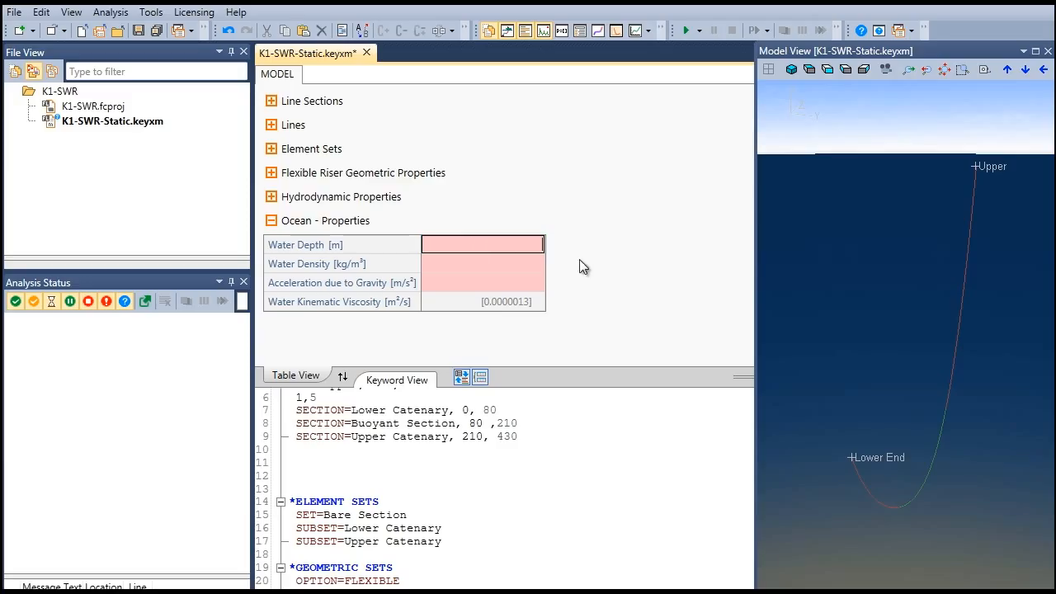
text(300)
key(Return)
text(1)
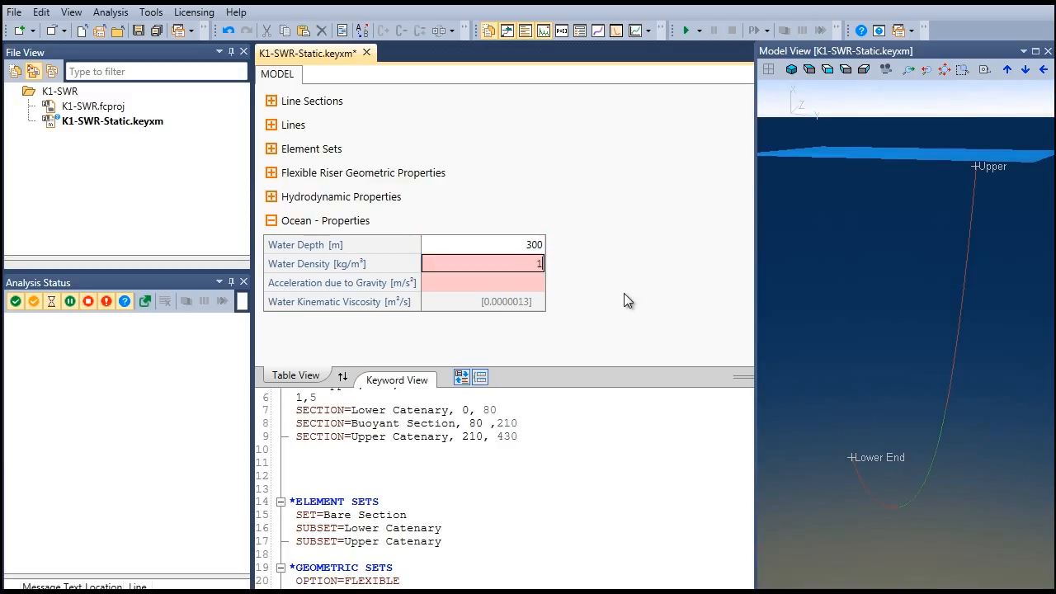
text(025)
key(Return)
text(9.8)
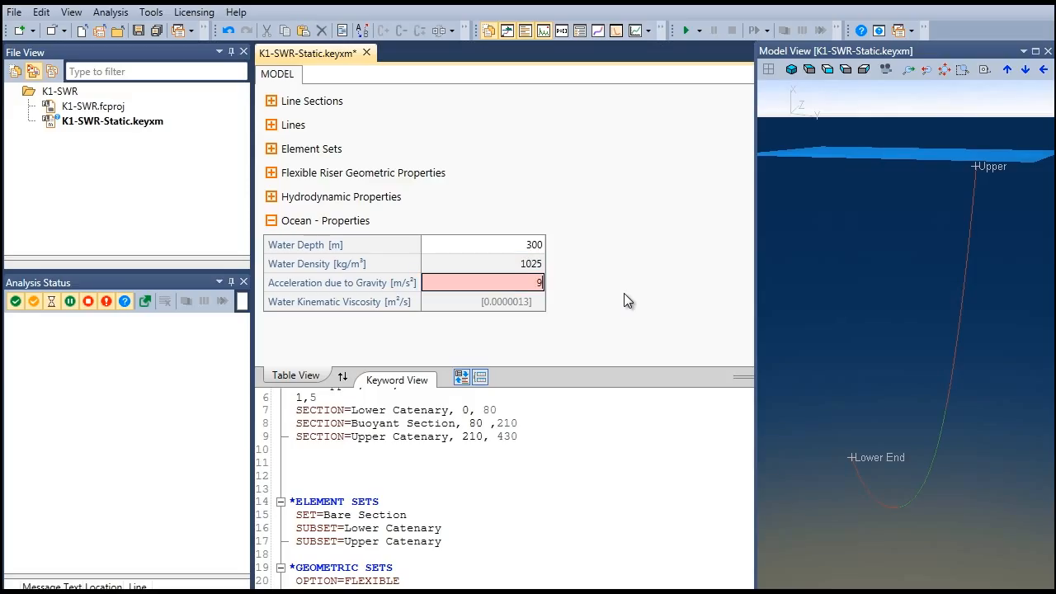
text(1)
key(Return)
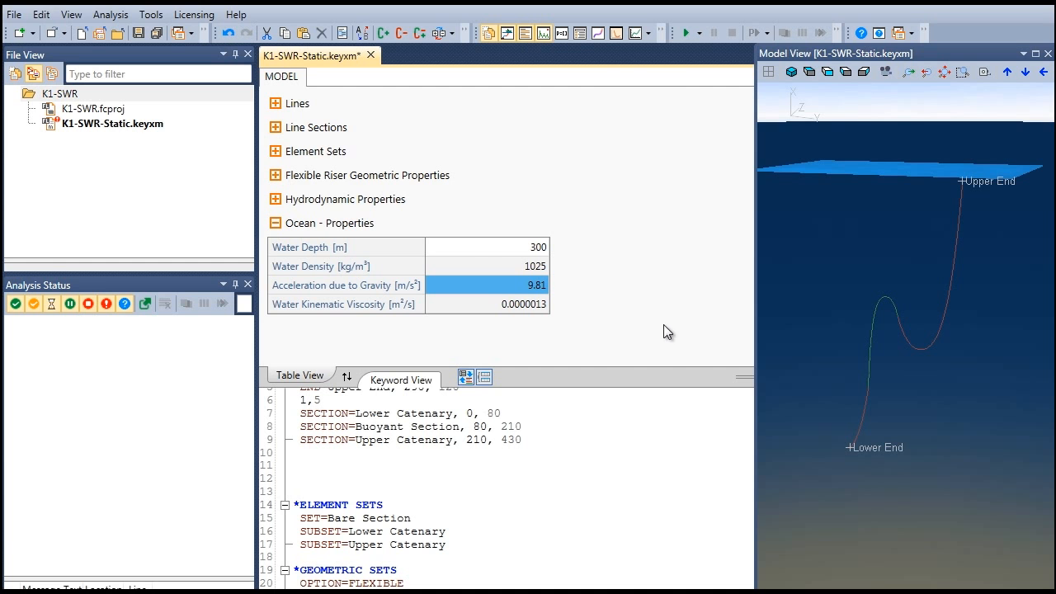
Step: Add a Stress Properties table from the geometric properties features to the model
right_click(313, 329)
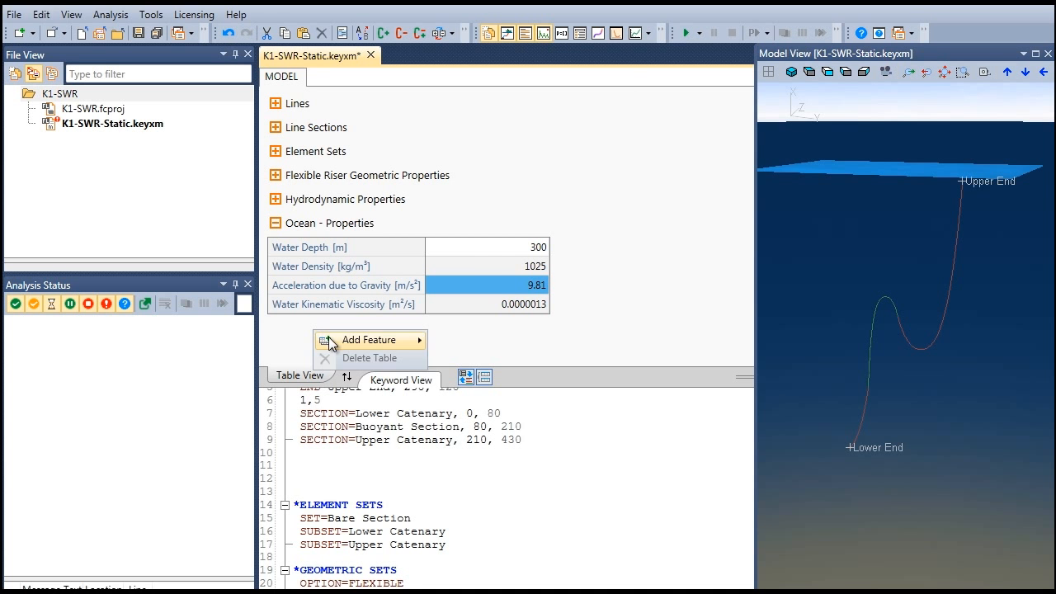
mouse_move(328, 336)
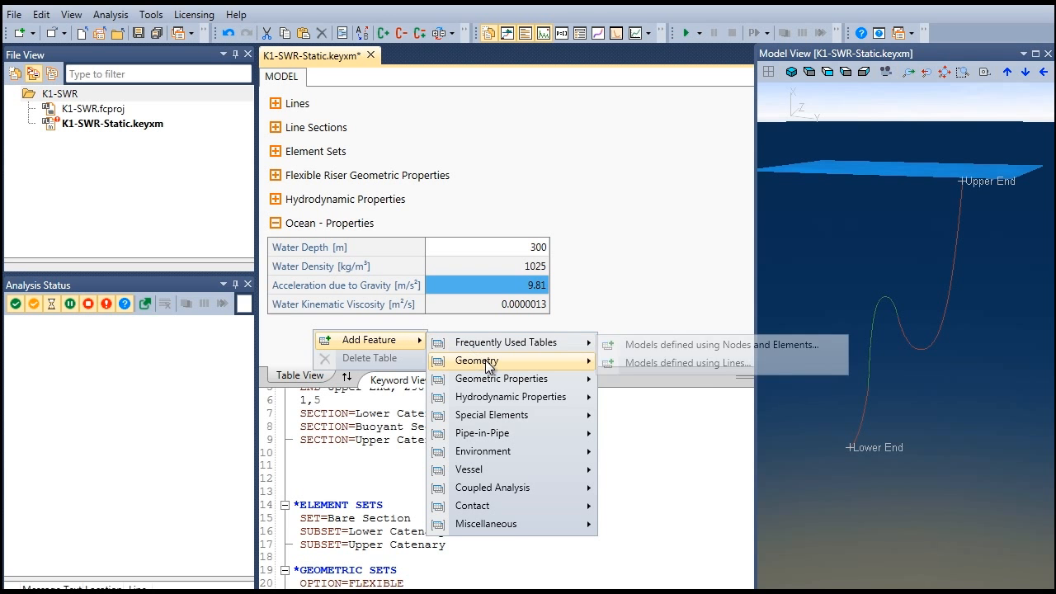
mouse_move(487, 381)
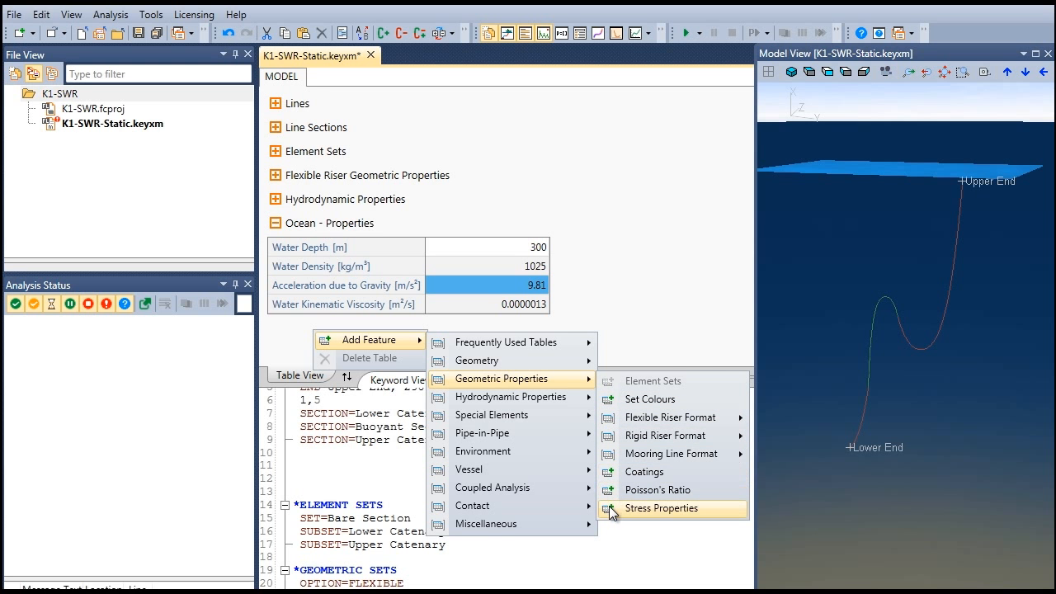
click(652, 508)
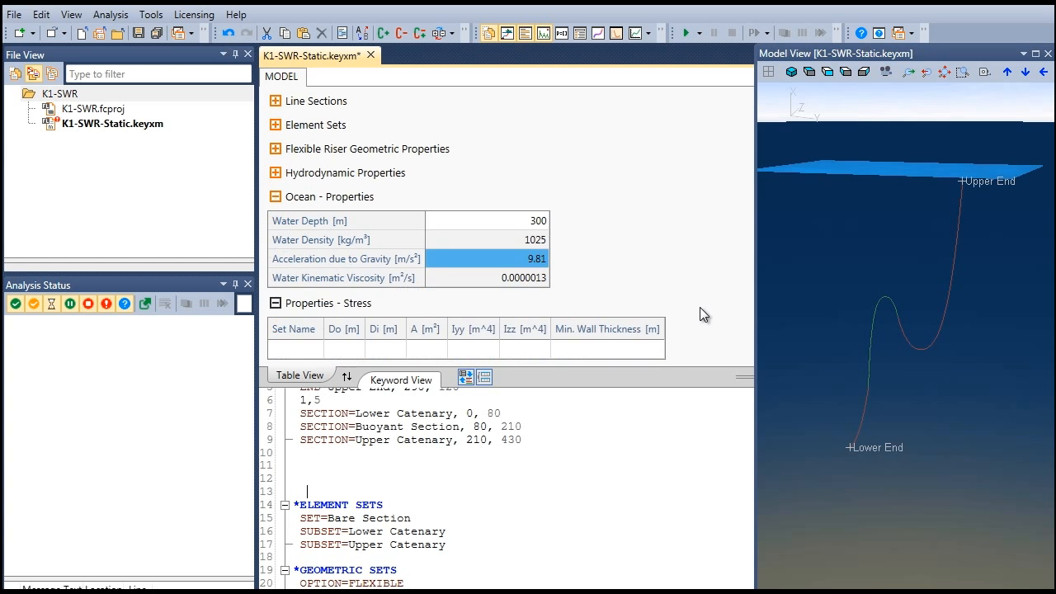
Step: Enter a stress properties row for Buoyant Section with outer diameter Do 0.2530 m, and collapse the table
click(307, 348)
click(314, 349)
click(313, 349)
text(Buoyan)
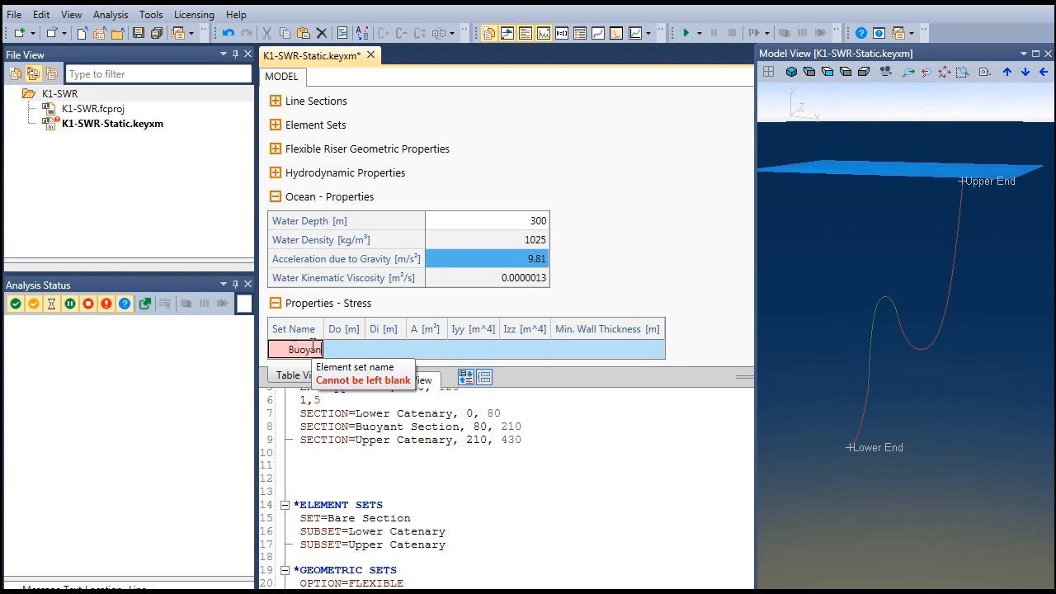
text(t Section)
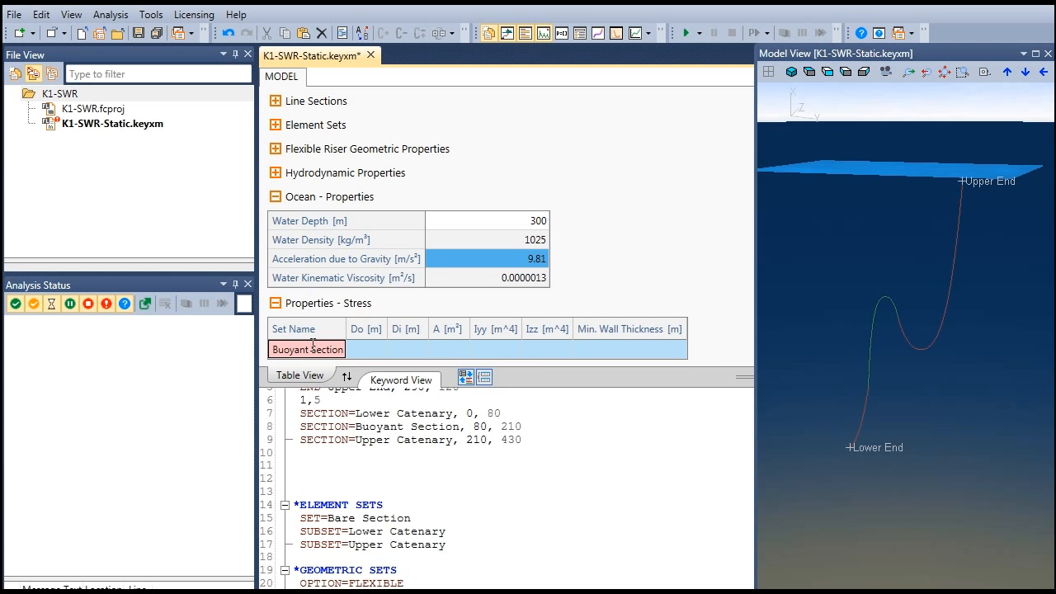
key(Tab)
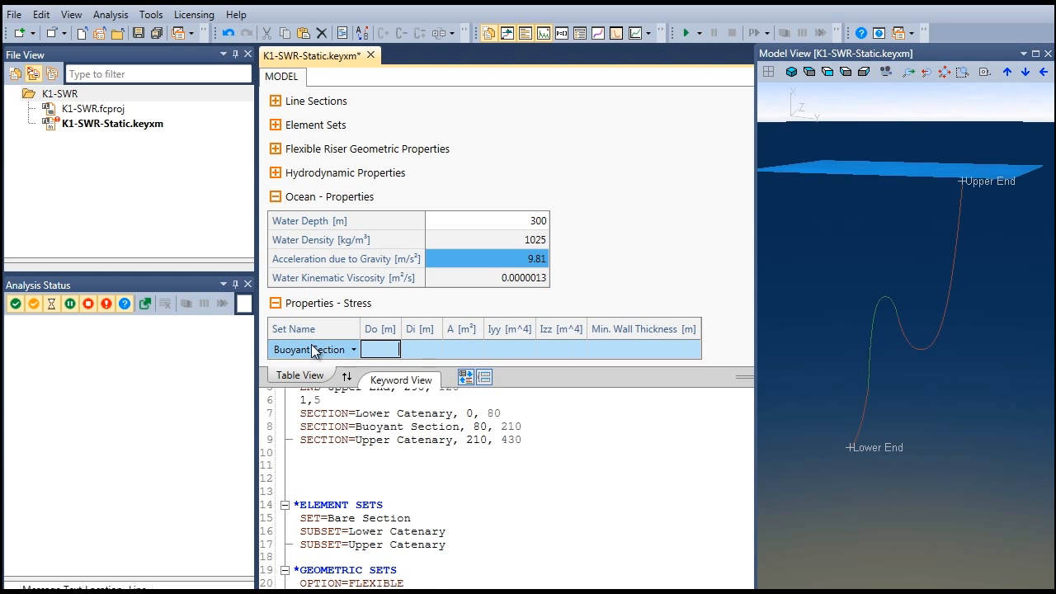
text(0.2)
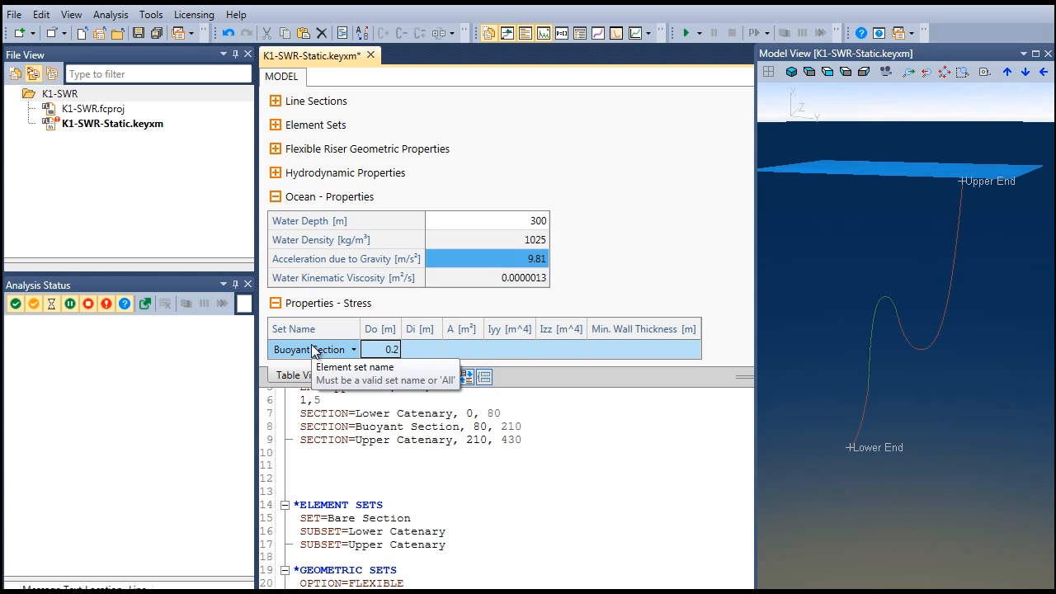
text(5)
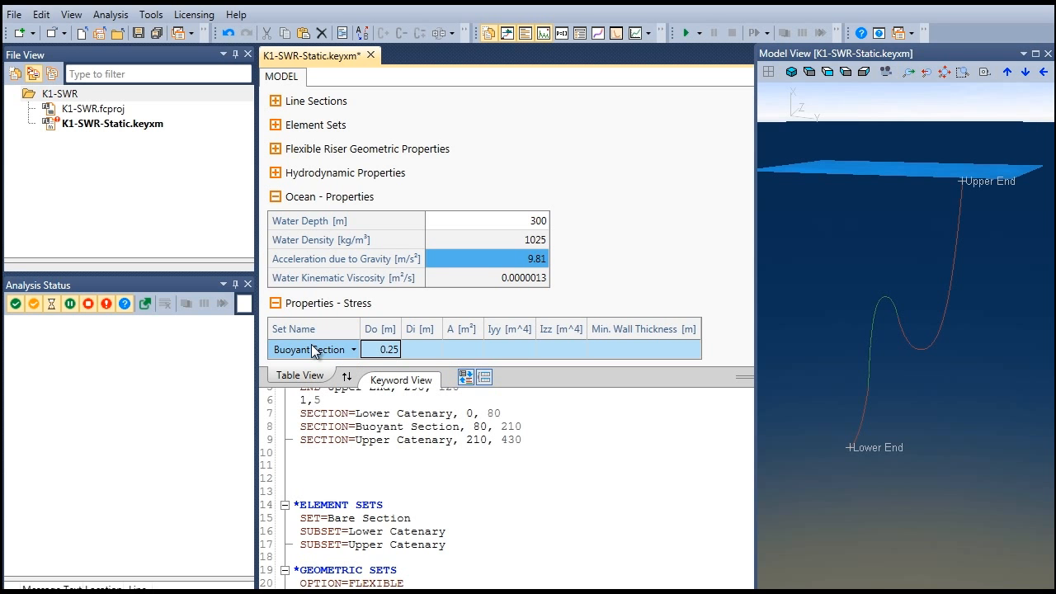
text(30)
key(Return)
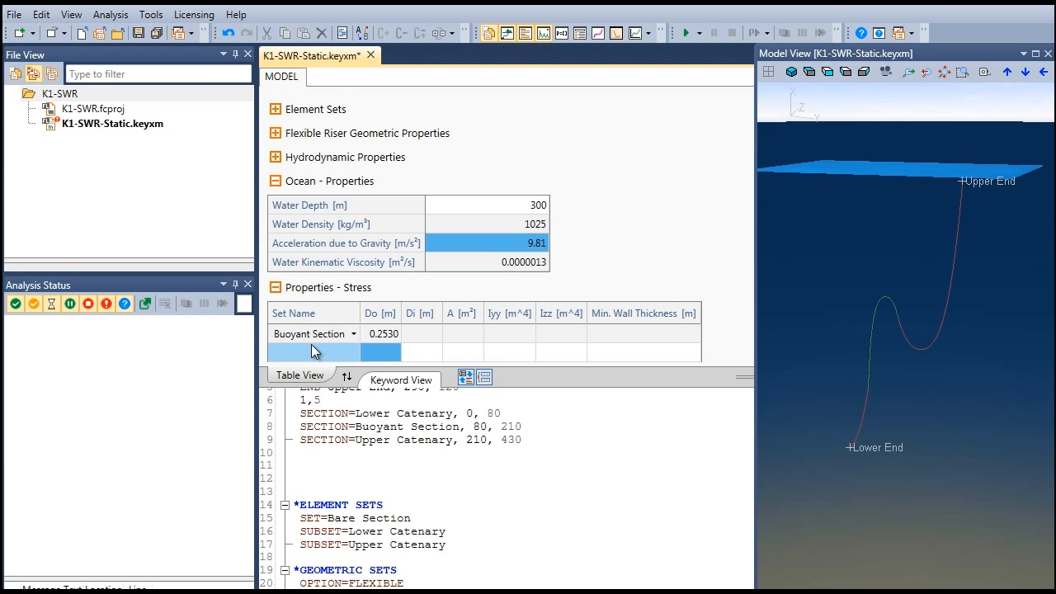
click(311, 357)
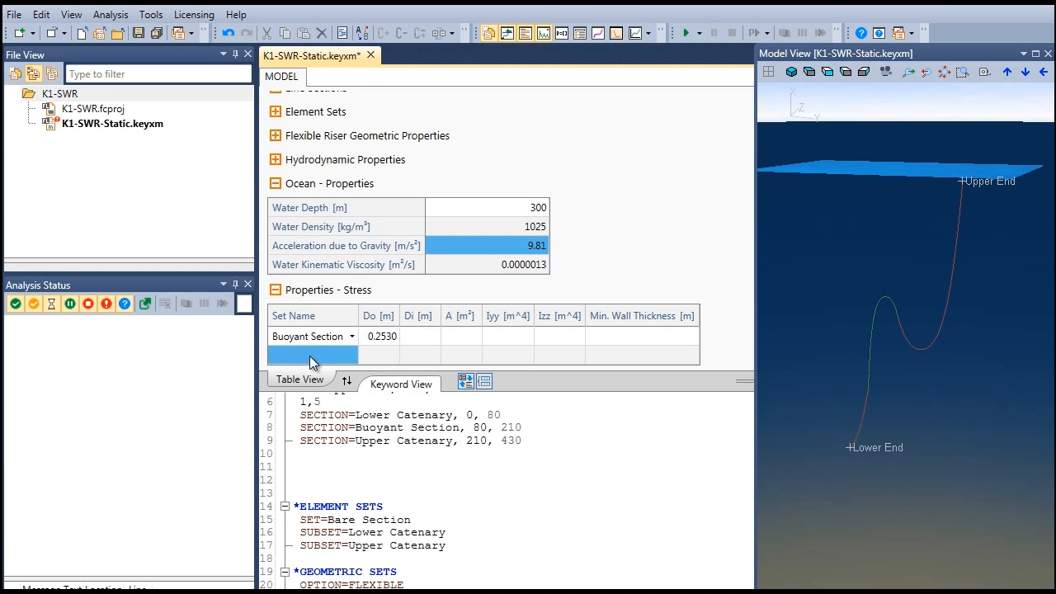
click(275, 290)
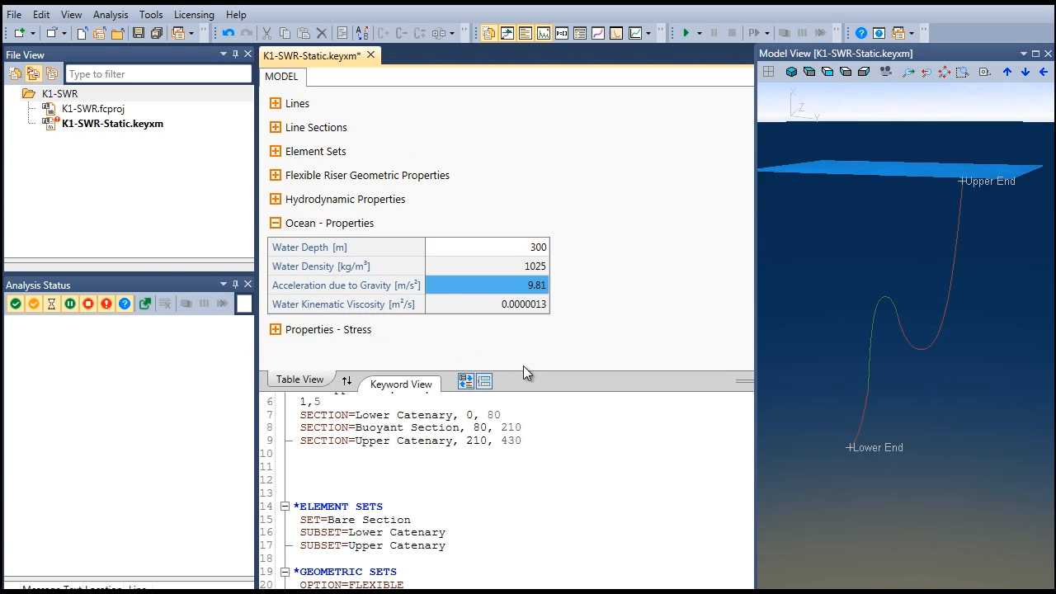
Step: Enlarge the keyword text area and add a *SEABED PROPERTIES keyword after the *OCEAN data
drag(587, 385, 584, 232)
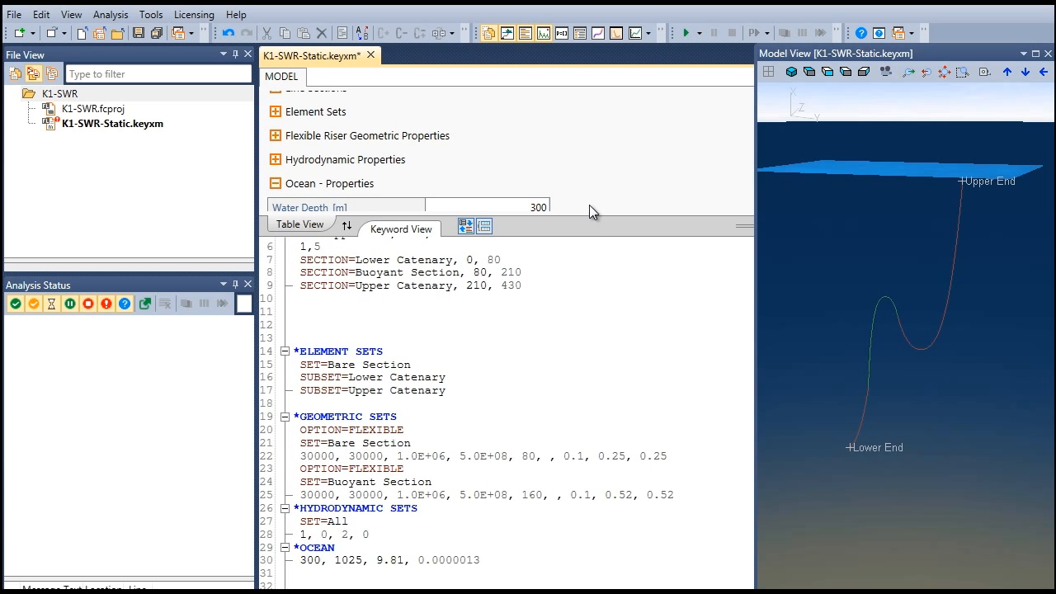
scroll(589, 213, down, 2)
scroll(589, 214, up, 3)
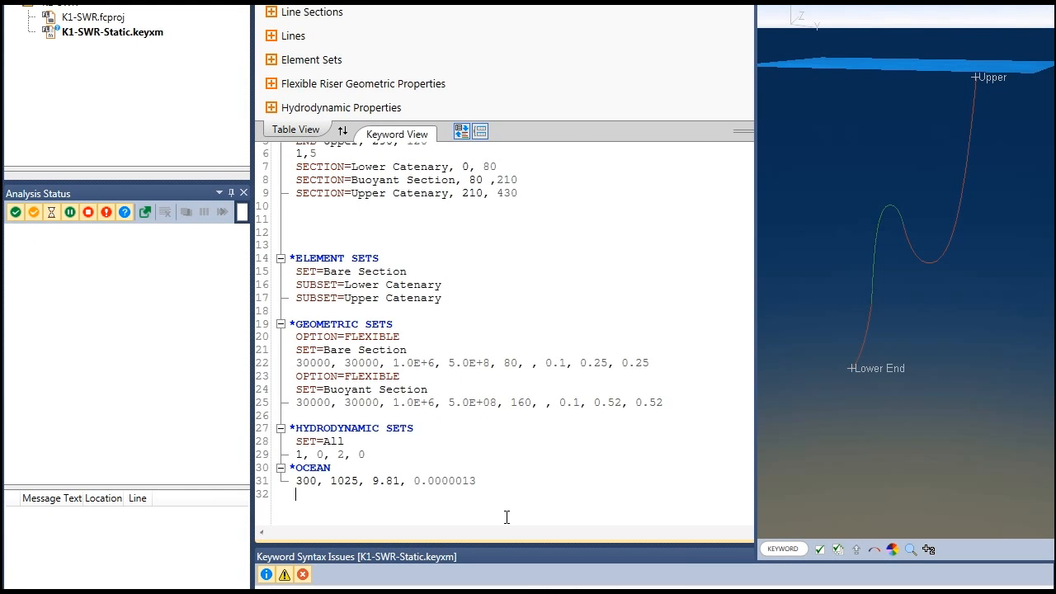
text(*)
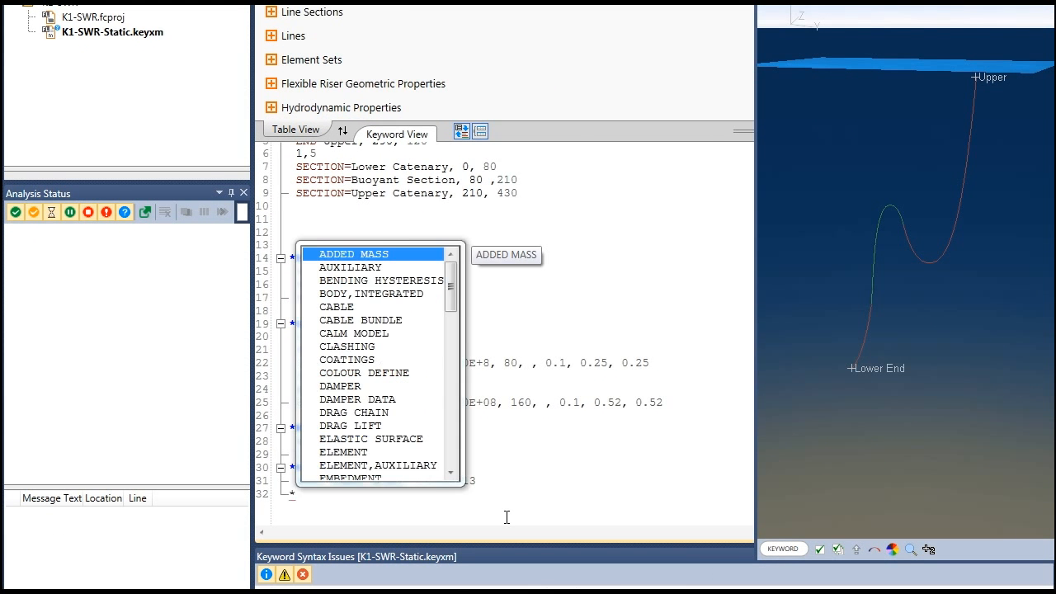
text(S)
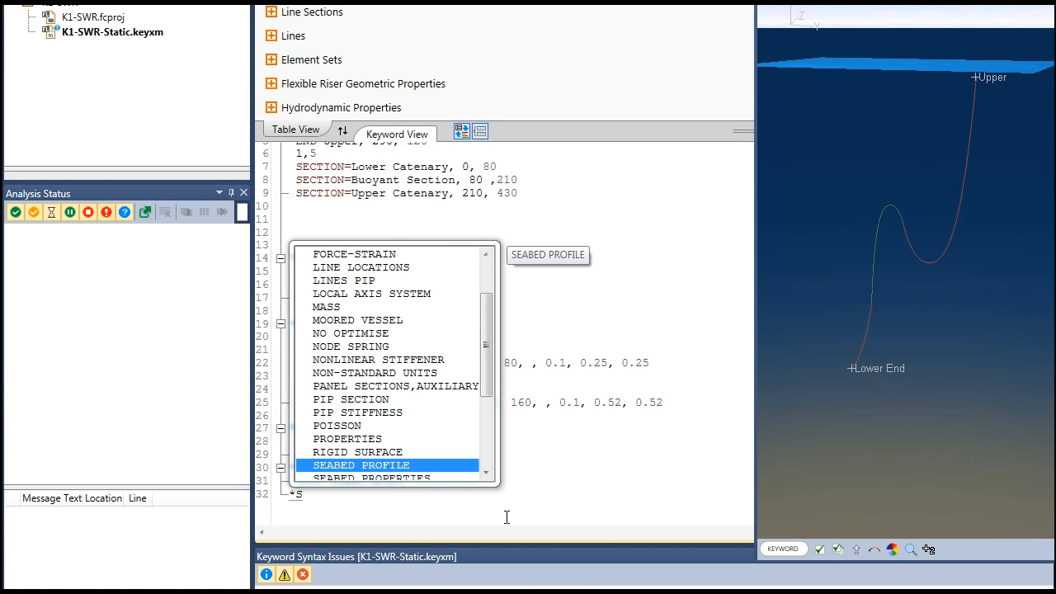
key(Down)
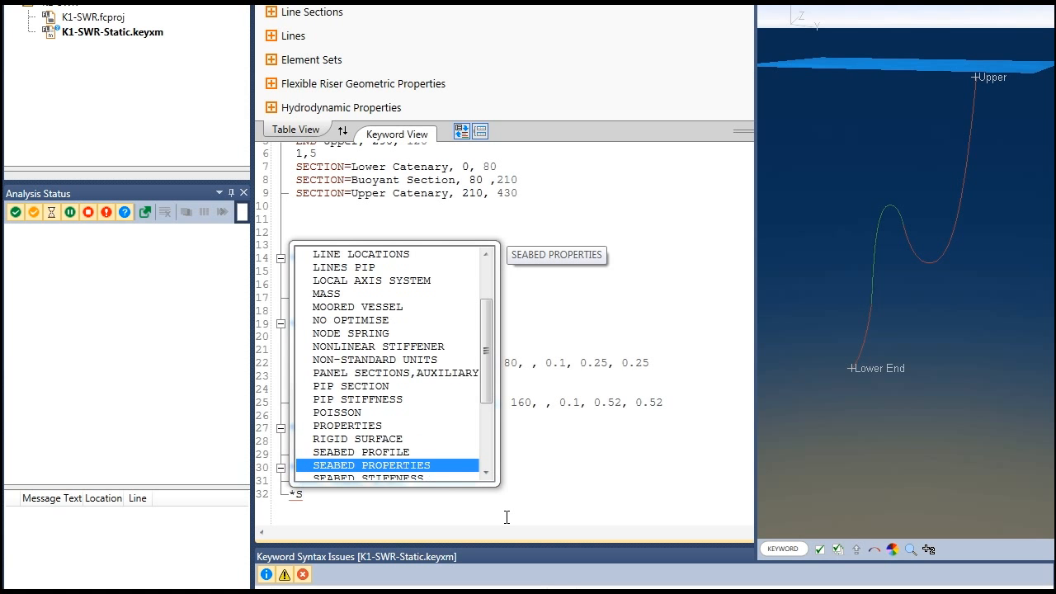
key(Return)
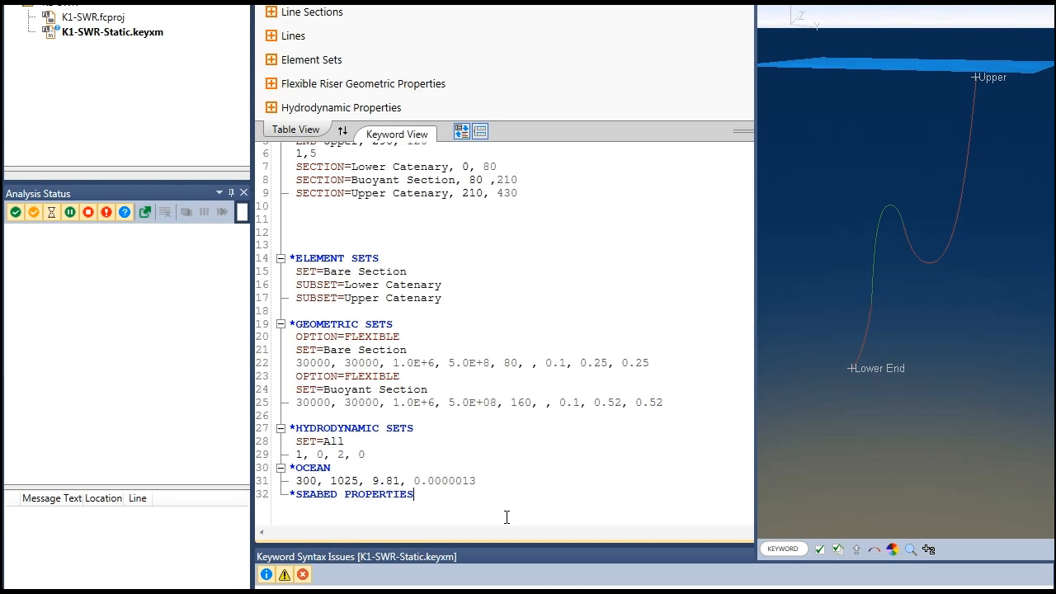
Step: Define the seabed beneath its keyword with TYPE=RIGID and SET=All
key(Return)
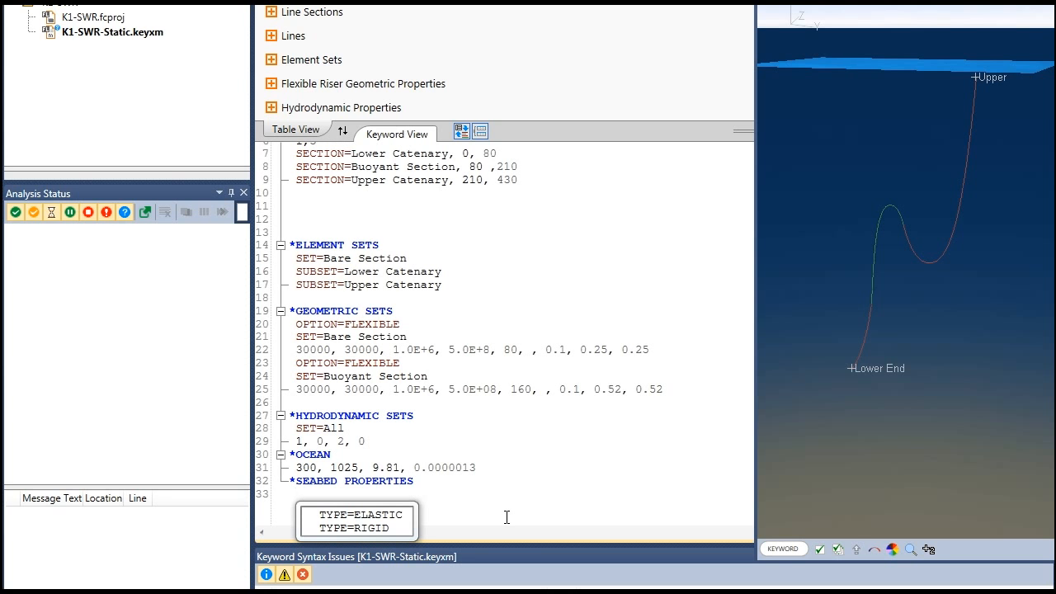
key(Down)
key(Down)
key(Return)
key(Return)
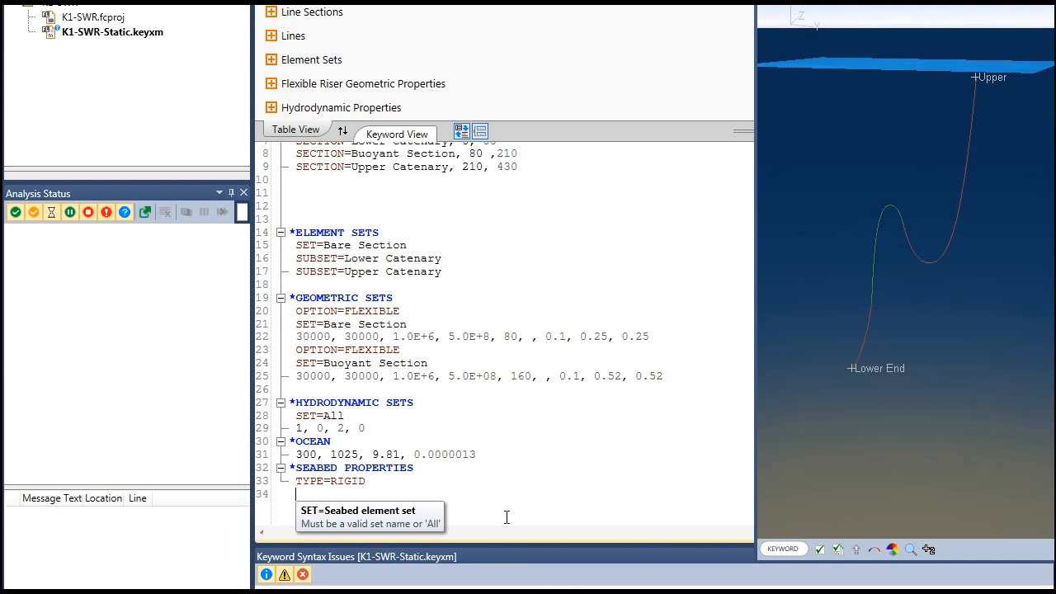
text(SET=)
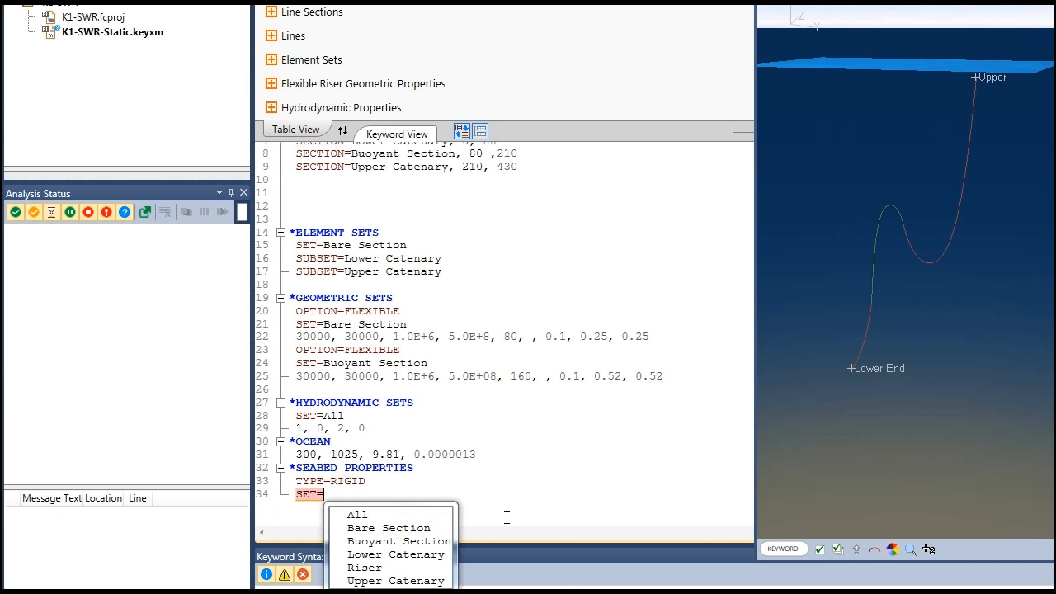
key(Down)
key(Return)
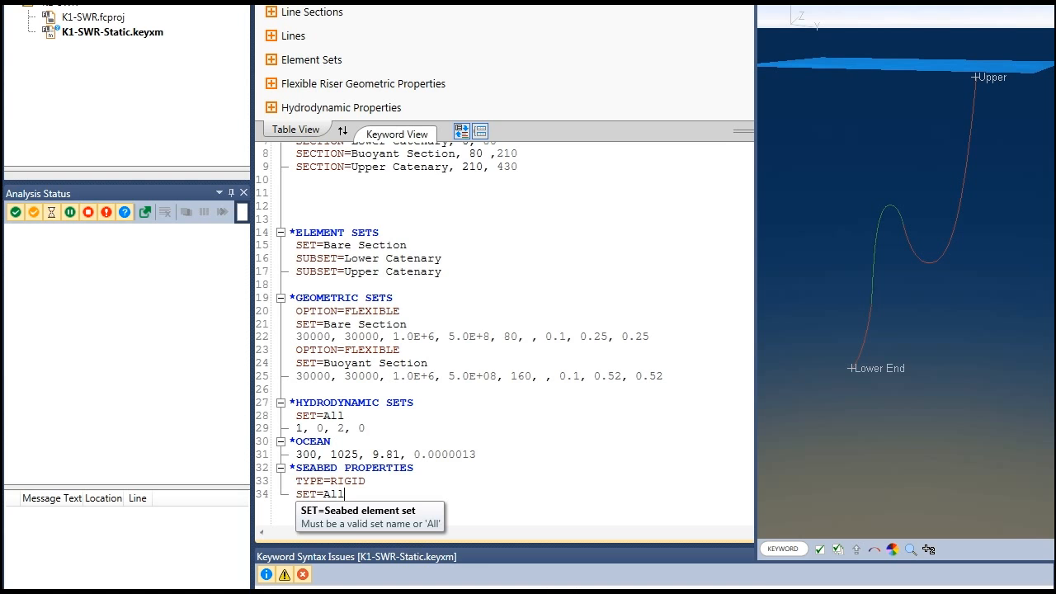
key(Return)
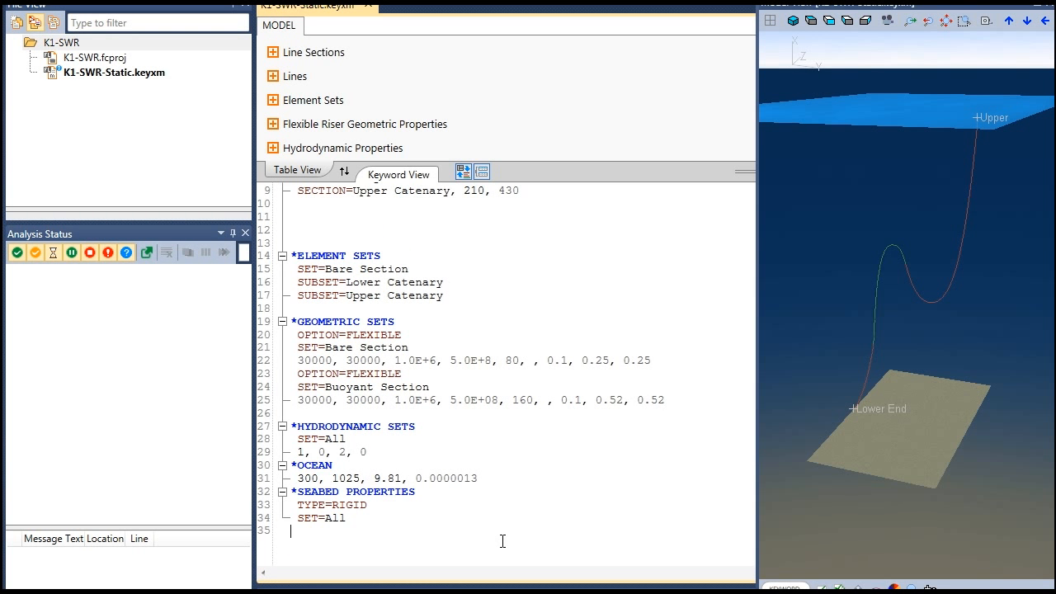
Step: Add a *VESSEL,INTEGRATED keyword below the seabed properties and define its vessel name as VESSEL=FPSO
scroll(503, 541, down, 6)
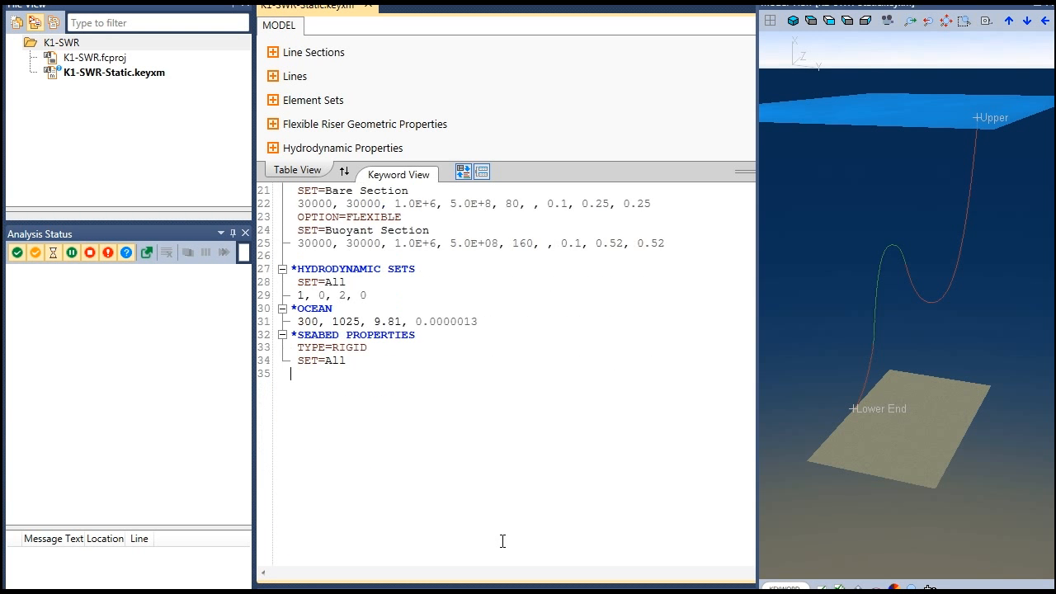
key(Return)
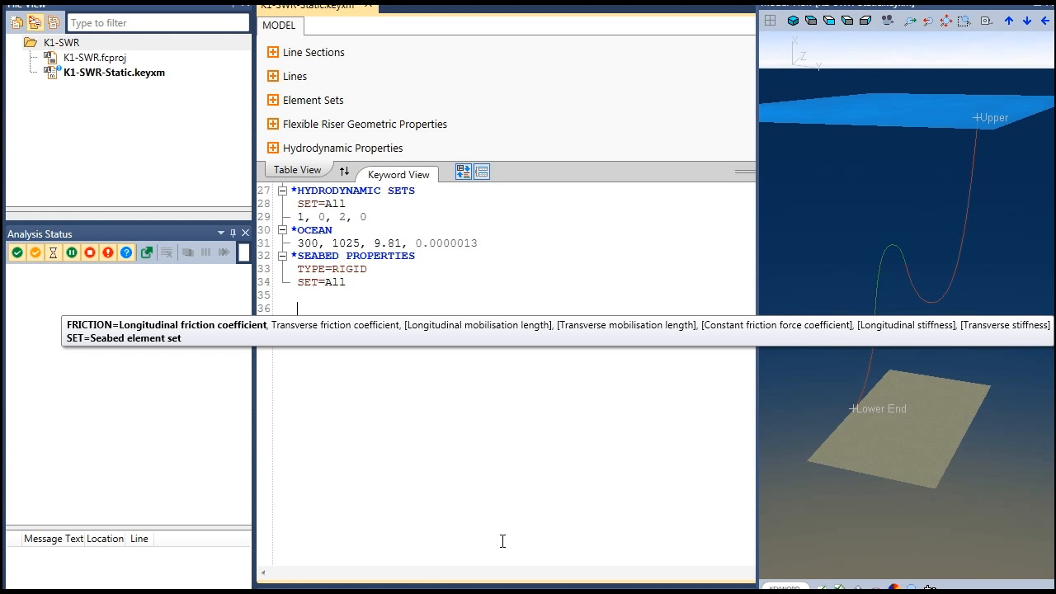
text(*)
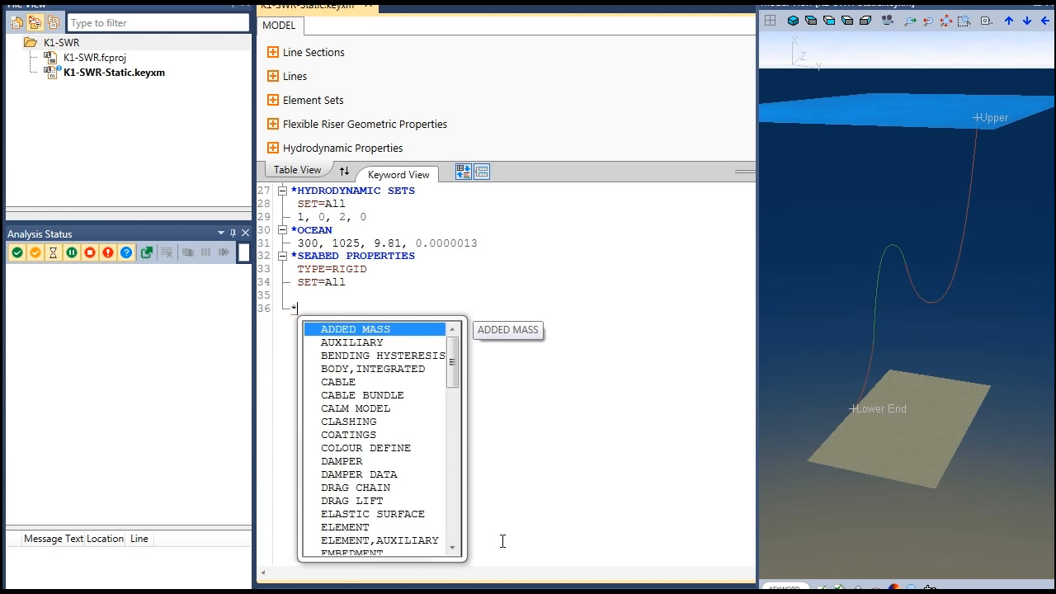
text(V)
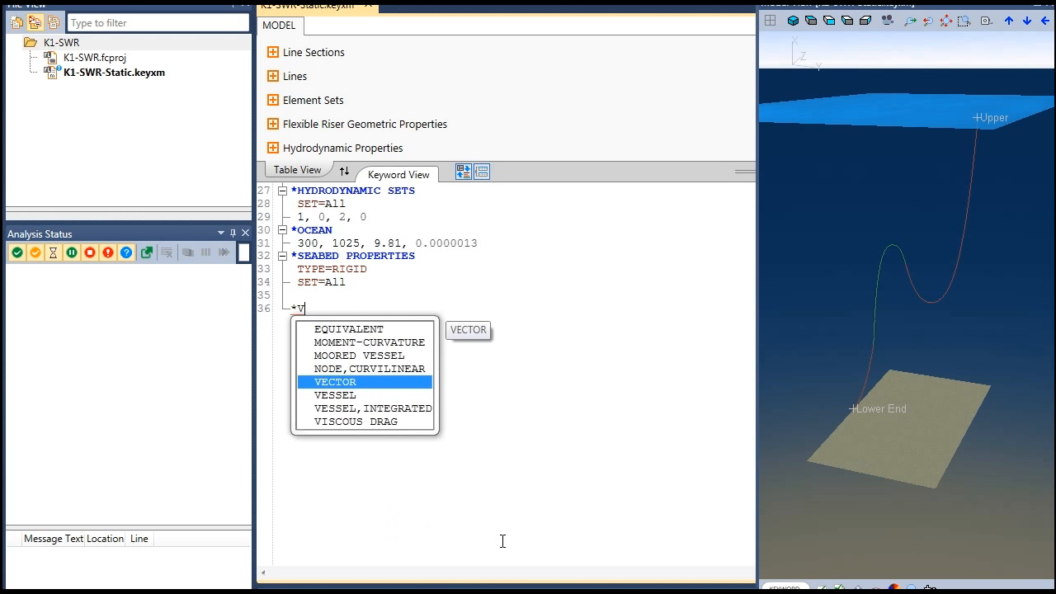
key(Down)
key(Down)
key(Return)
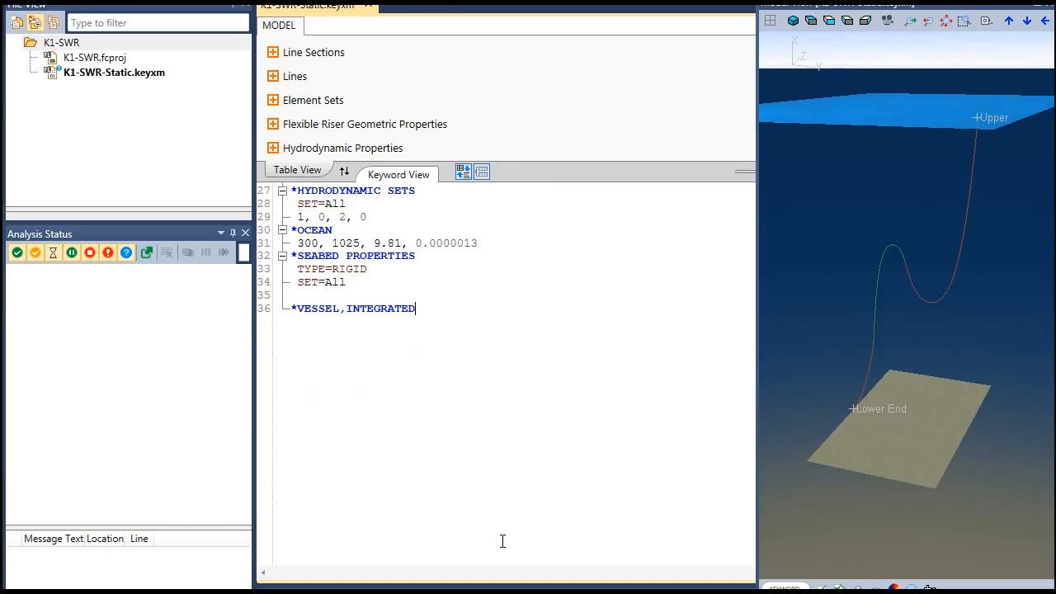
key(Return)
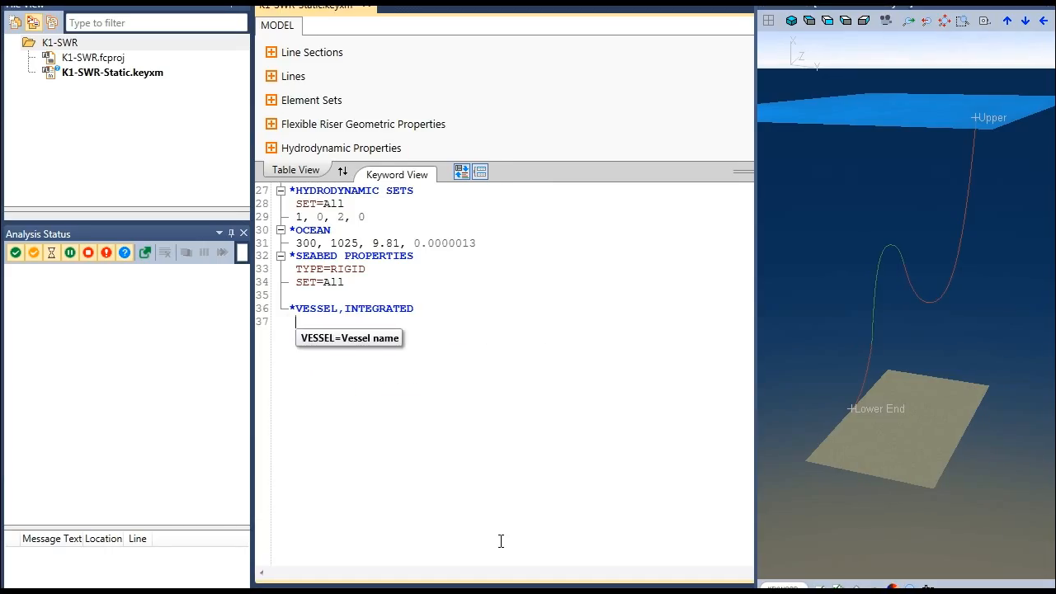
text(VESSEL=)
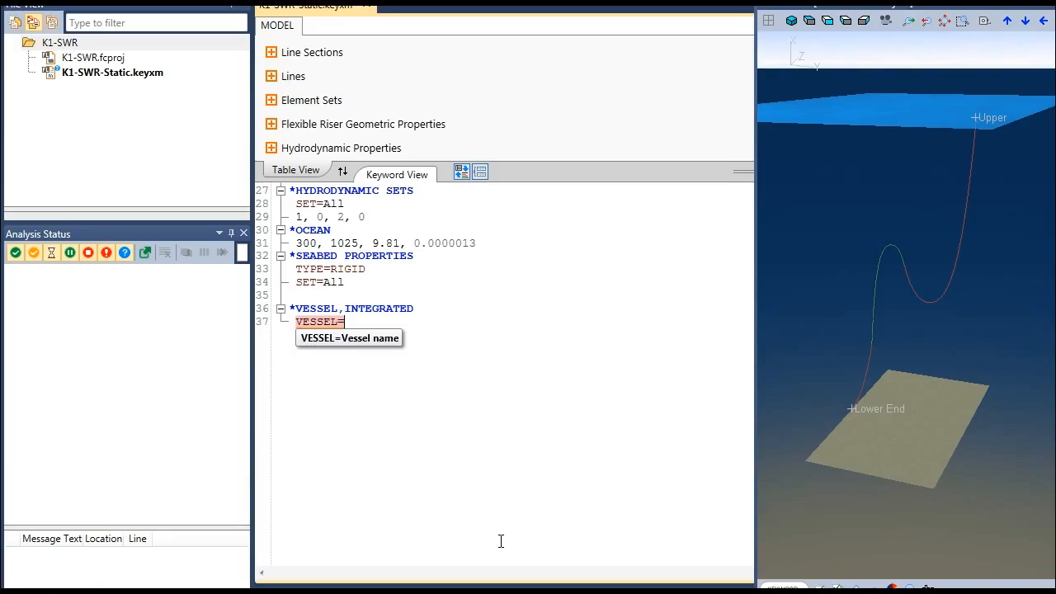
text(FPSO)
key(Return)
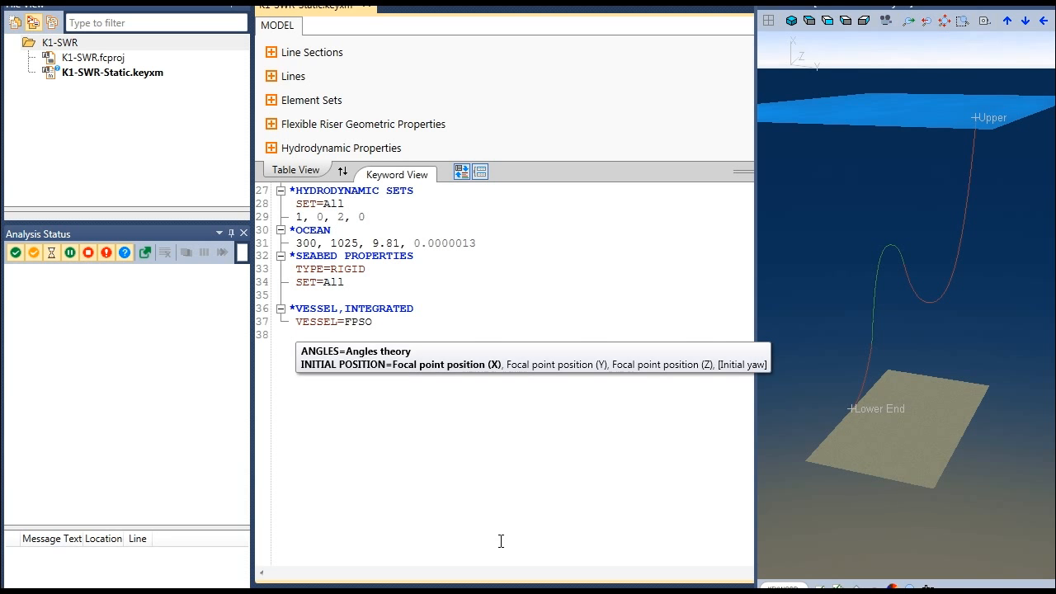
Step: Define the vessel's focal point and initial yaw with INITIAL POSITION=305, 120, 0, 50
text(INITIAL POSITION=)
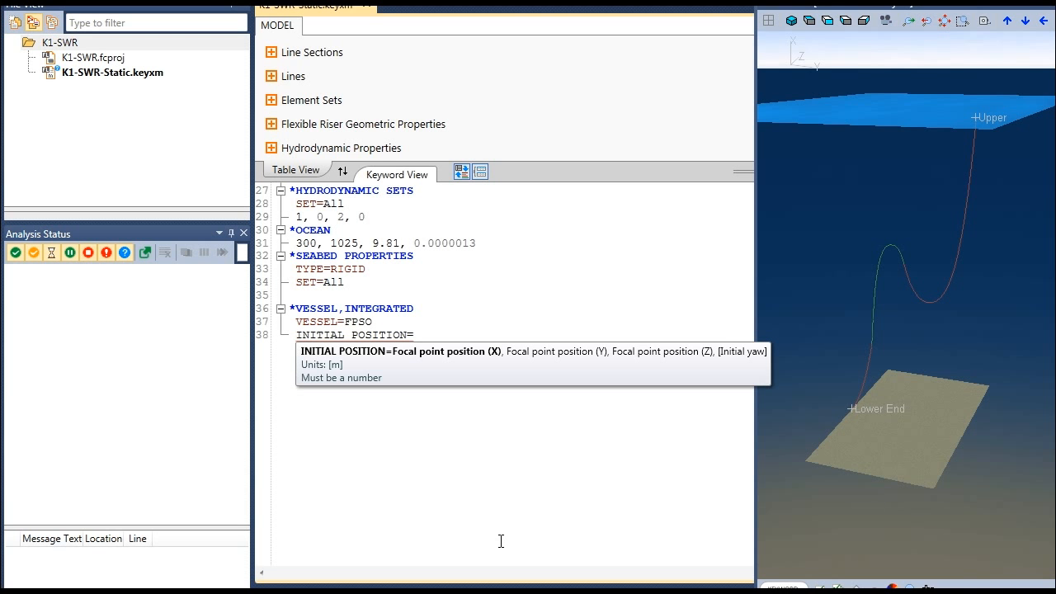
text(305, 1)
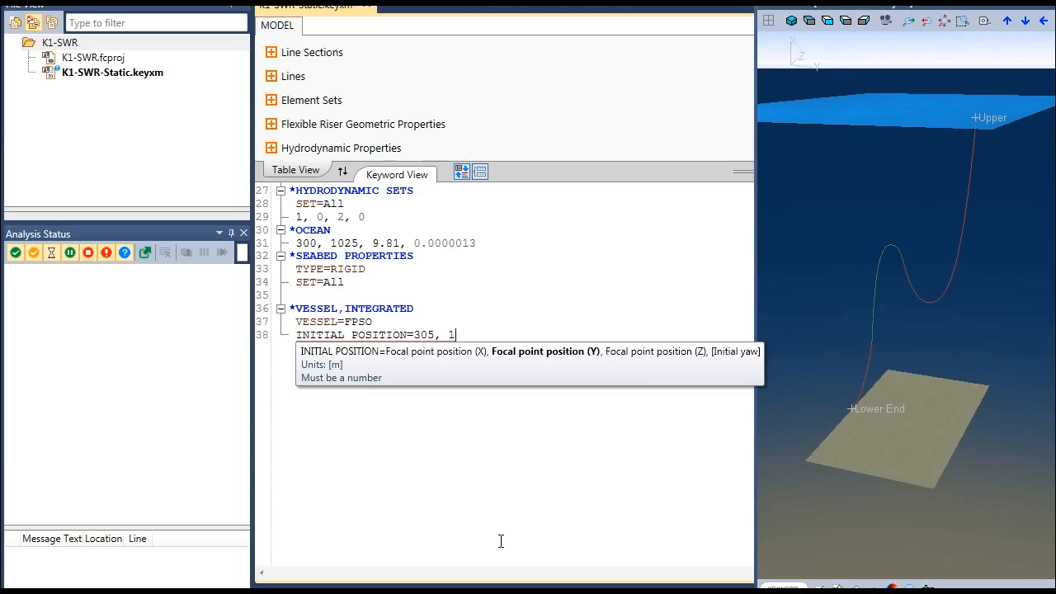
text(20, 0, 0)
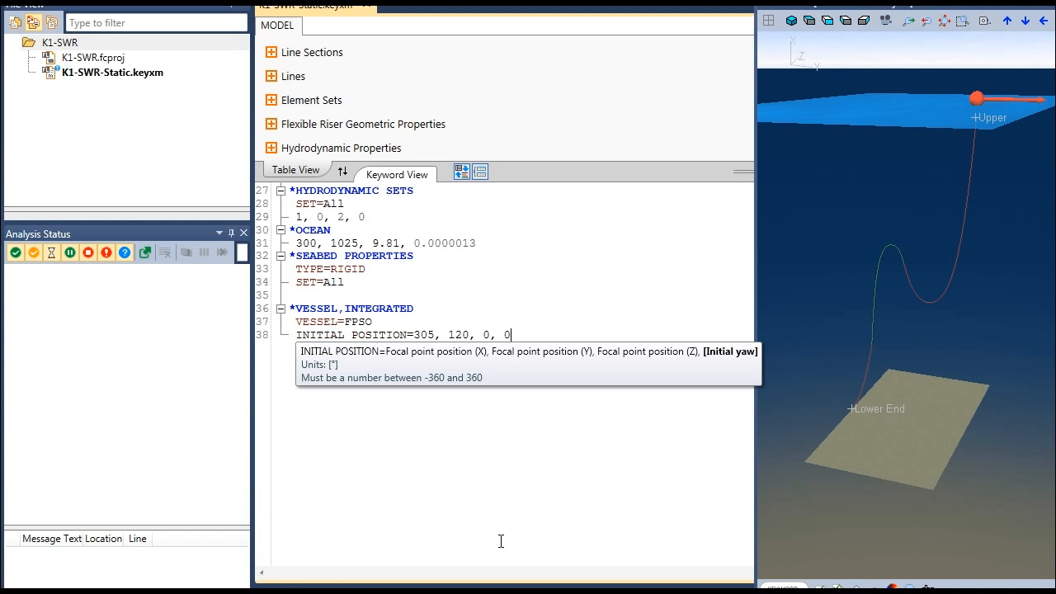
key(BackSpace)
text(50)
key(Return)
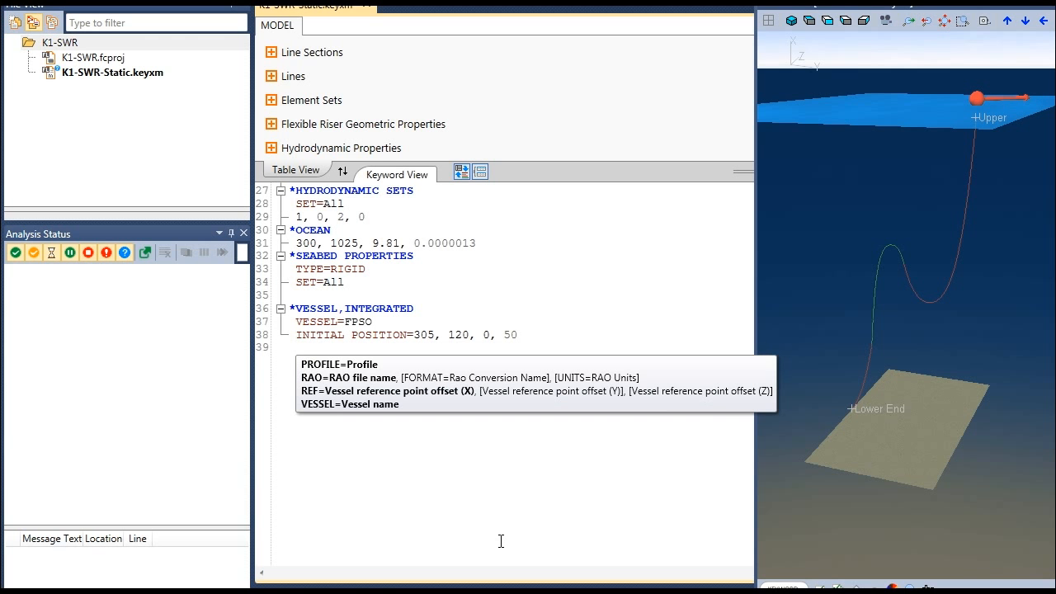
Step: Start an RAO= entry for the vessel, switch to Windows Explorer and copy K1-SWR-RAO.incx from the Worked example - basic folder
text(RAO=)
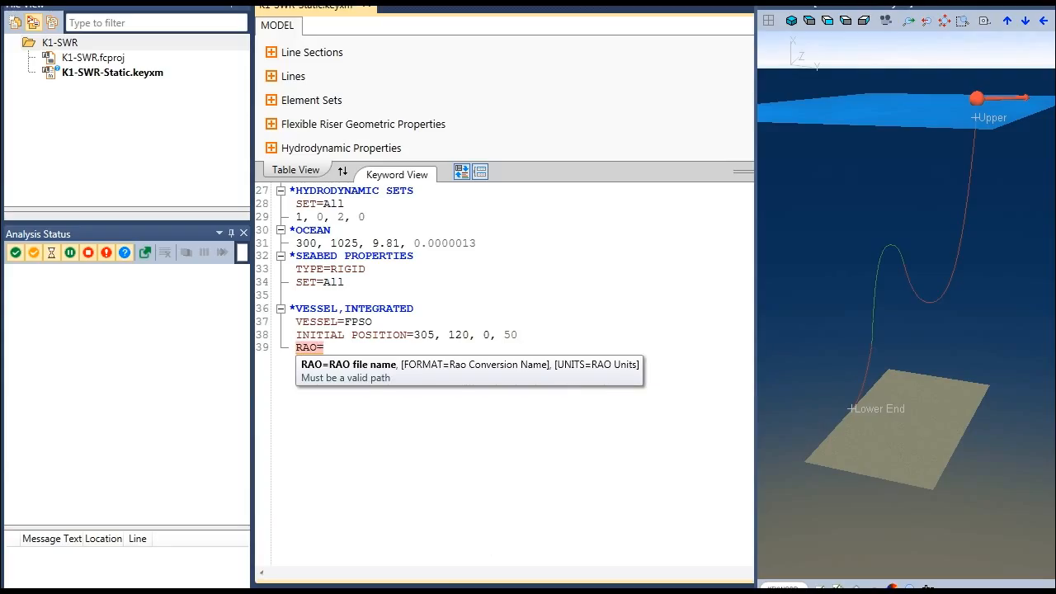
key(alt+Tab)
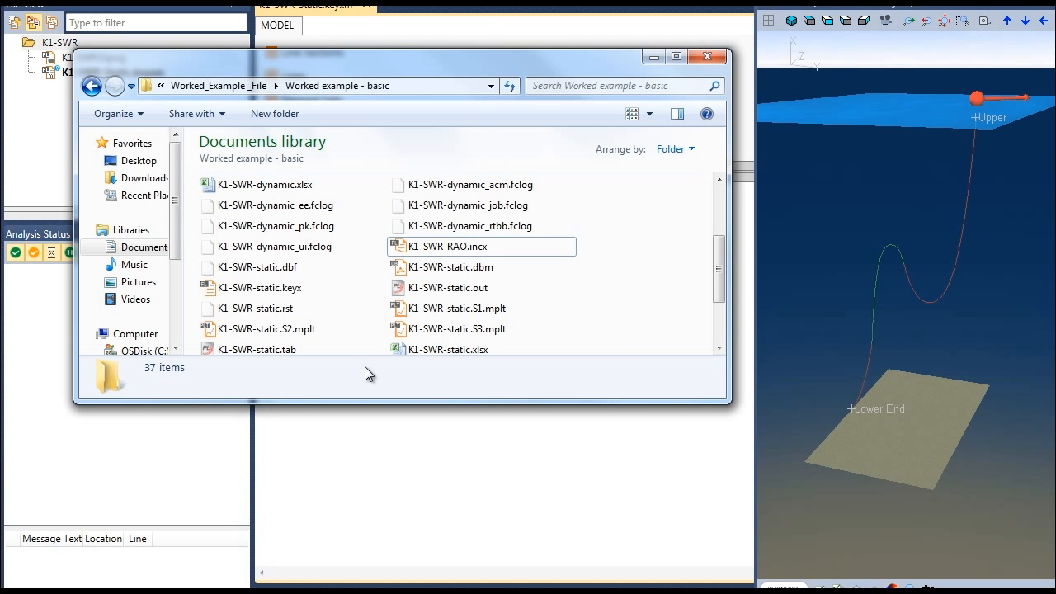
click(438, 247)
right_click(439, 247)
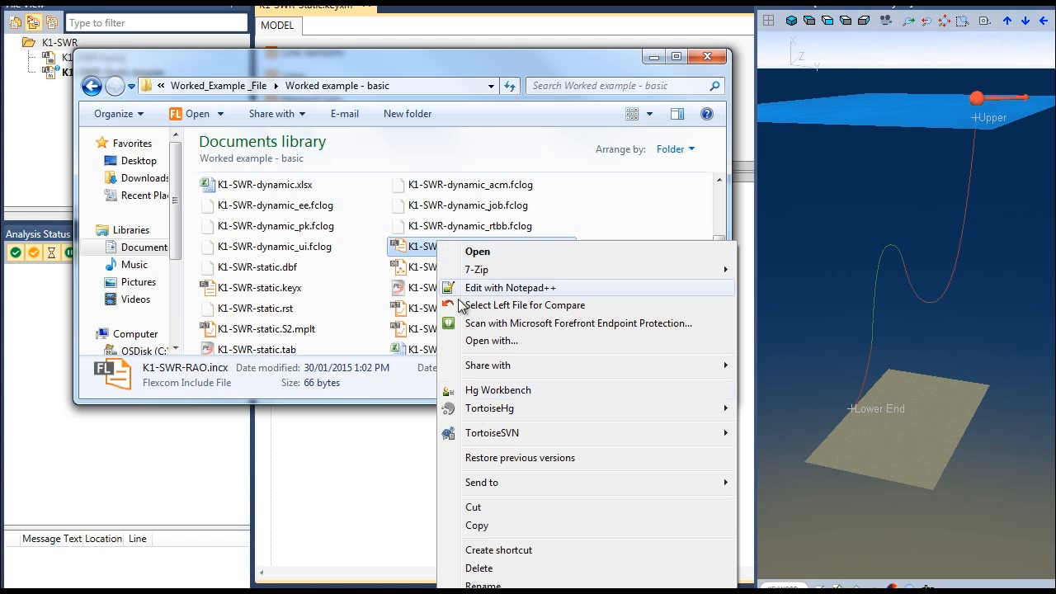
click(478, 525)
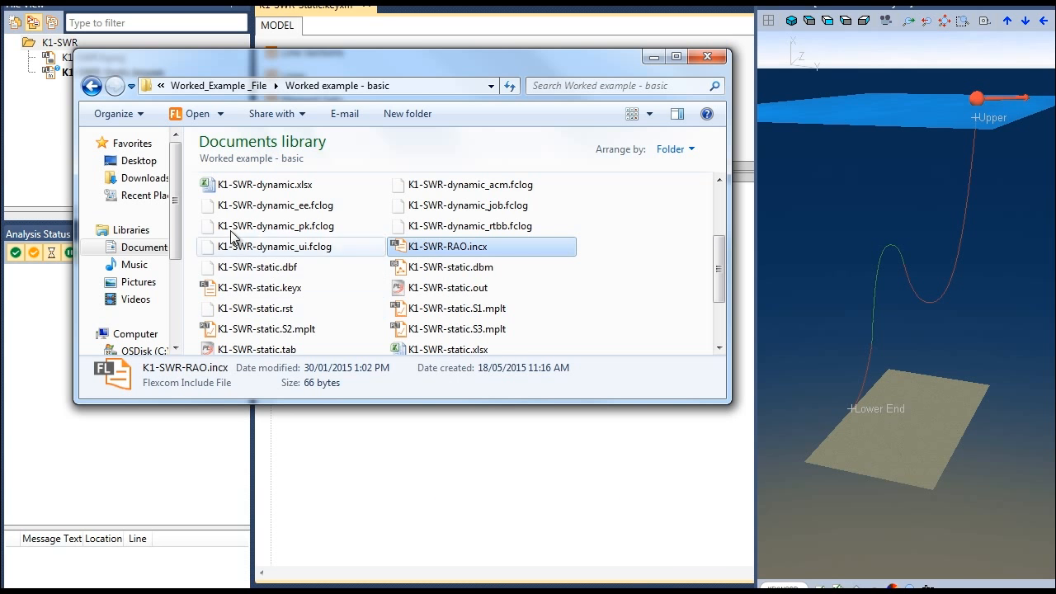
Step: Paste the copied RAO file into the inner K1-SWR project folder under Documents, and close the file window
click(132, 248)
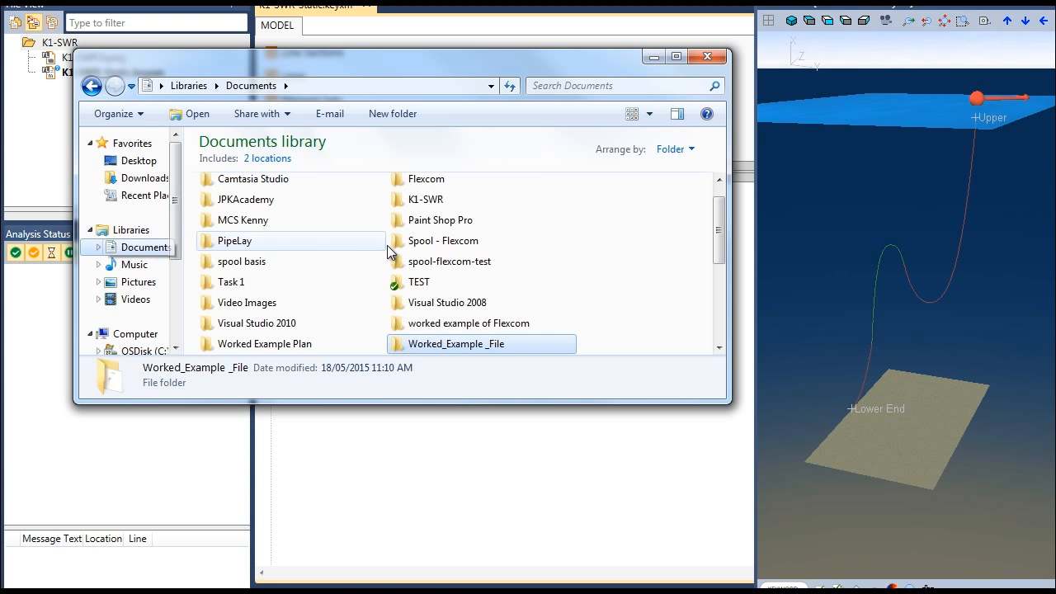
double_click(440, 201)
double_click(264, 188)
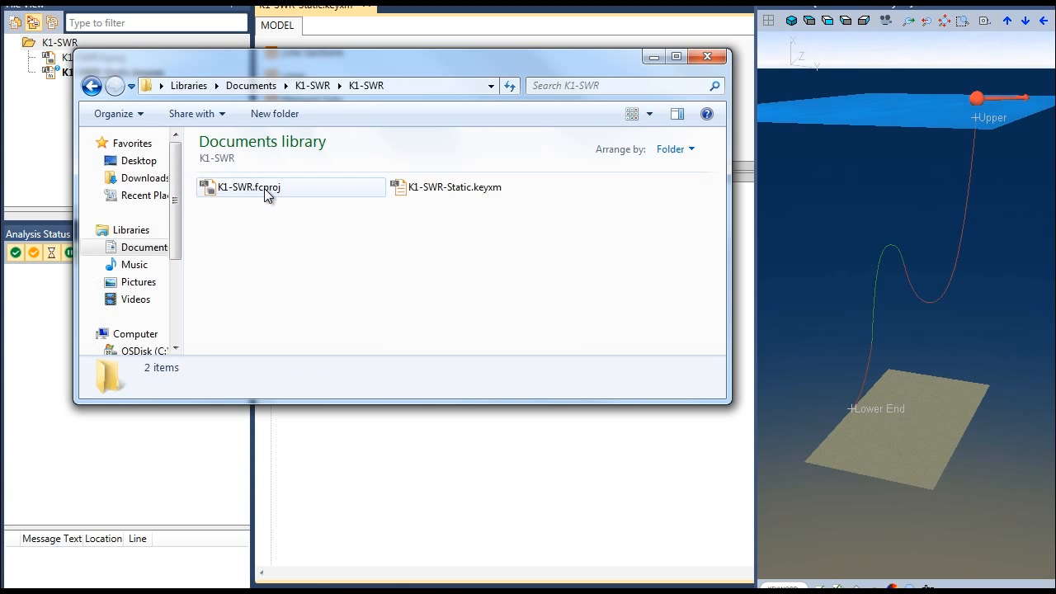
right_click(319, 235)
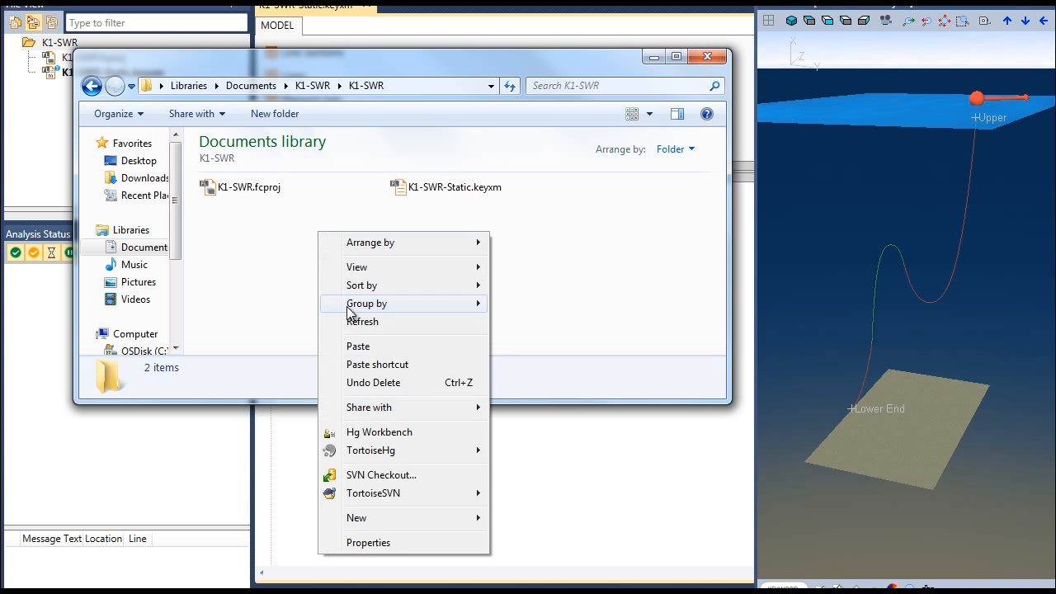
click(366, 347)
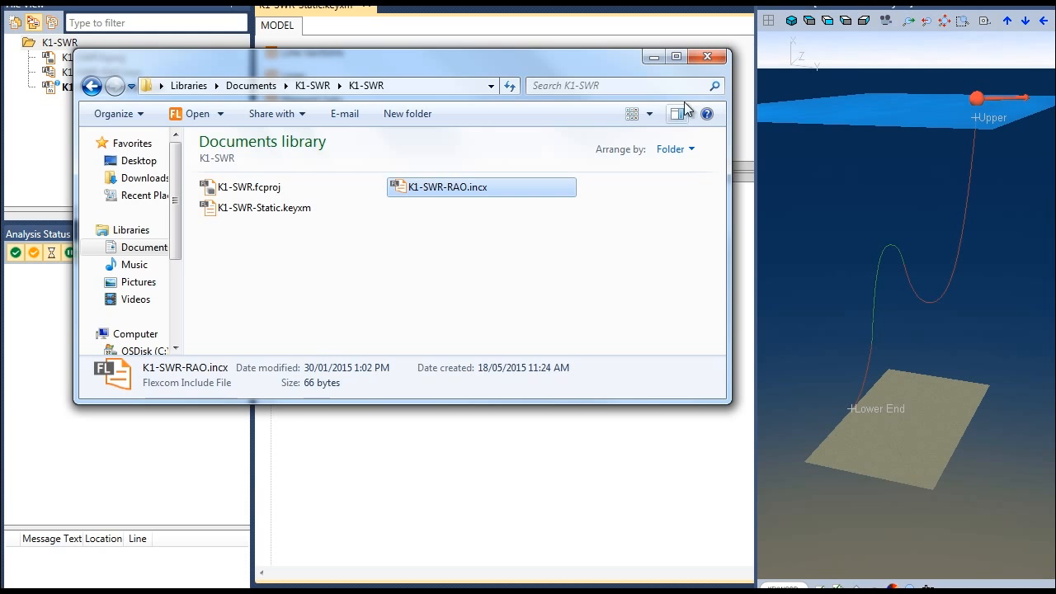
click(706, 58)
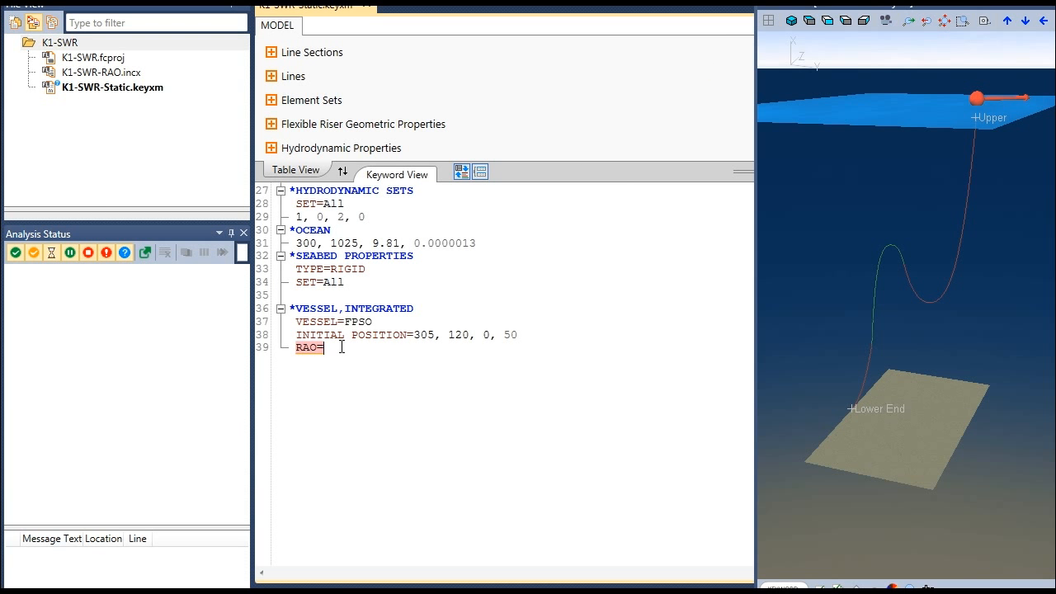
Step: Complete the vessel's RAO entry with the file name K1-SWR-RAO.incx
text(K1)
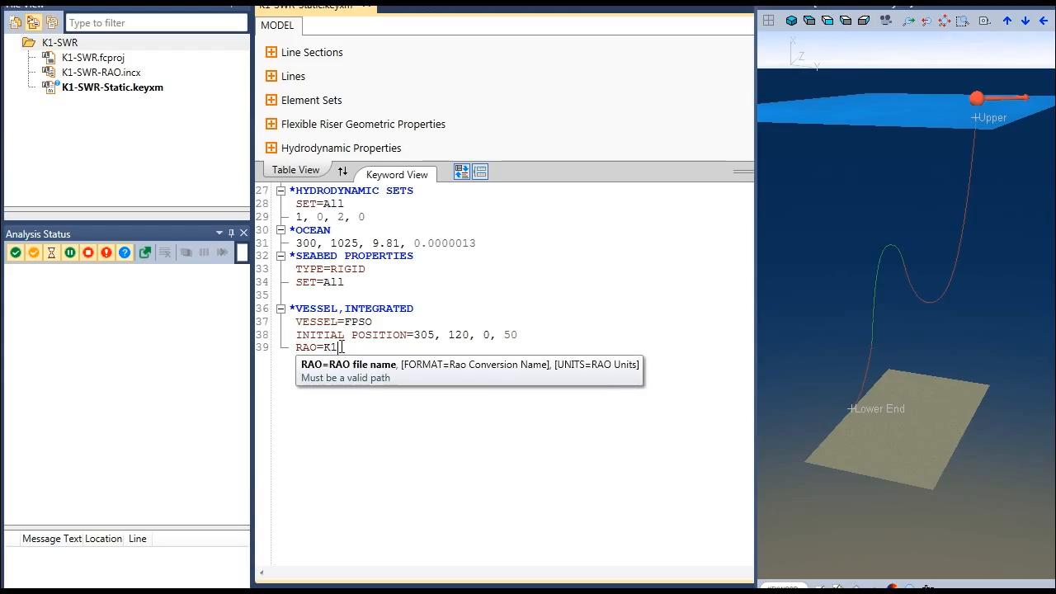
text(-SWR-)
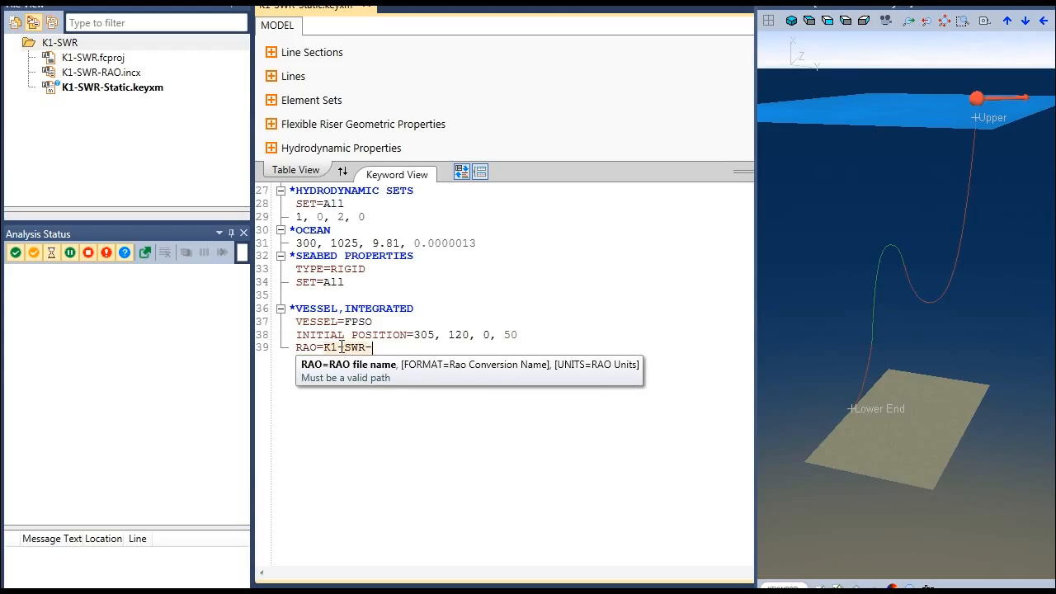
text(RAO.incx)
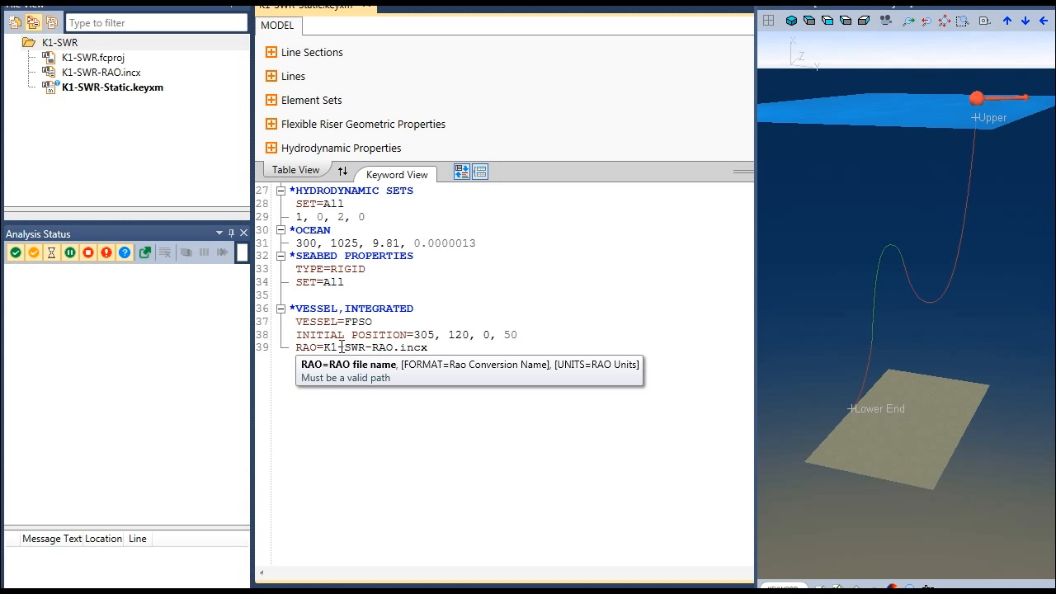
key(Return)
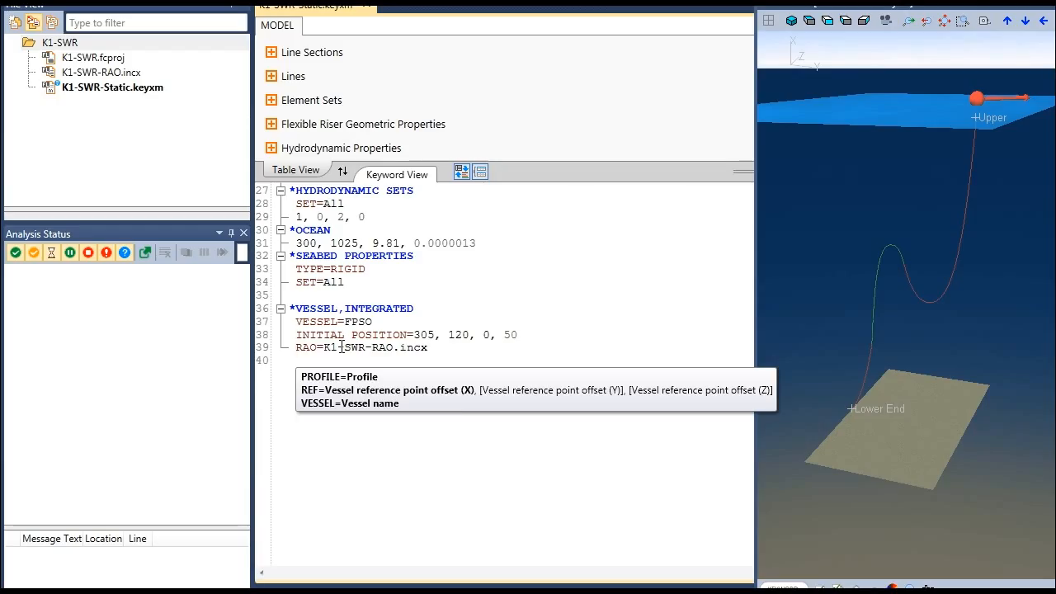
Step: Assign the FPSO profile to the integrated vessel with PROFILE=FPSO
text(P)
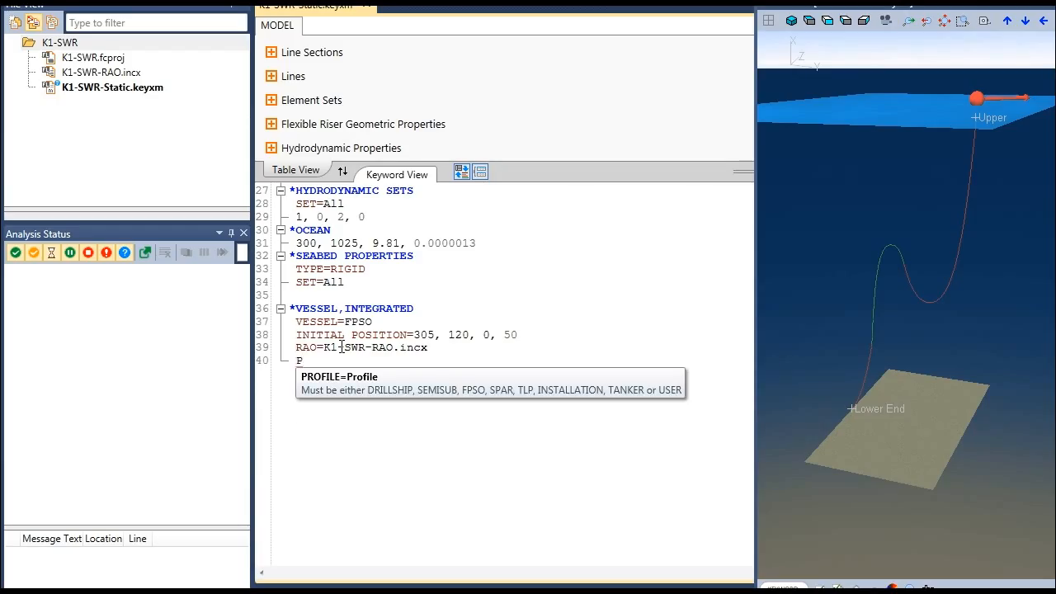
text(ROFILE=FP)
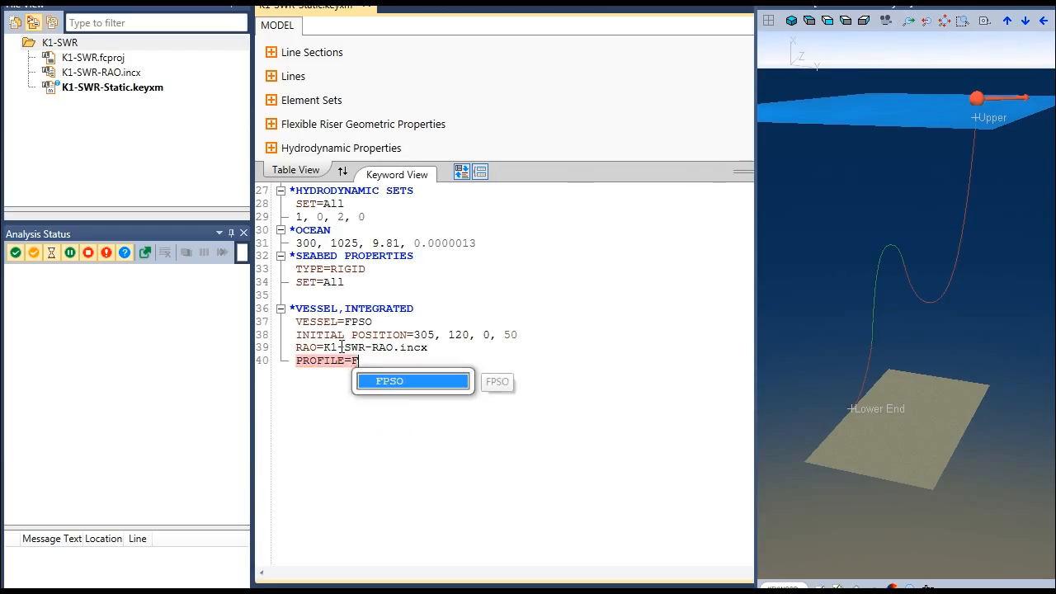
key(Return)
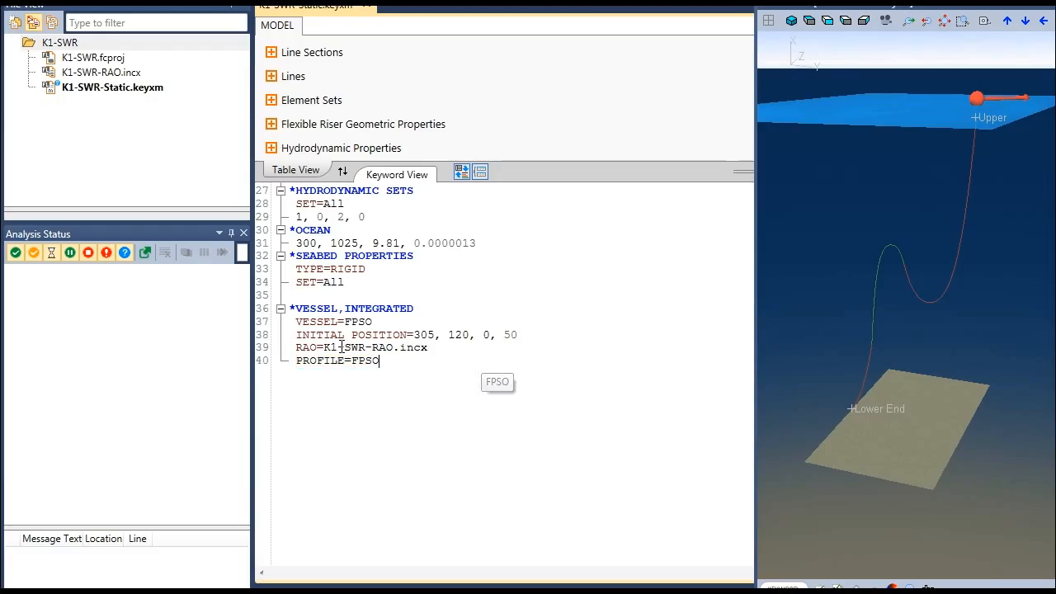
key(Return)
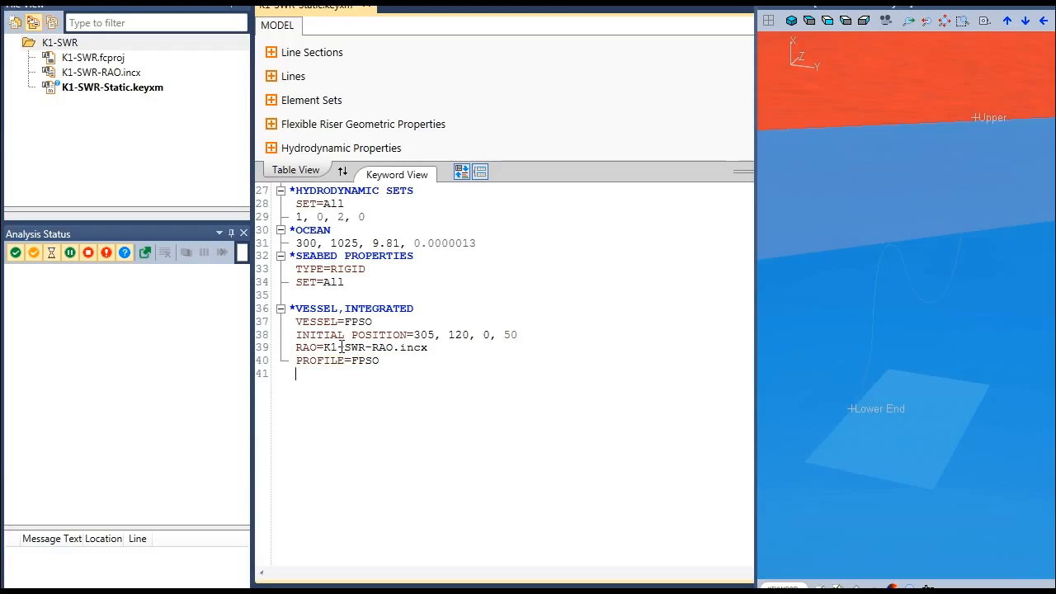
Step: Define the vessel profile's height, length and width with DIMENSIONS=55,170,30
text(D)
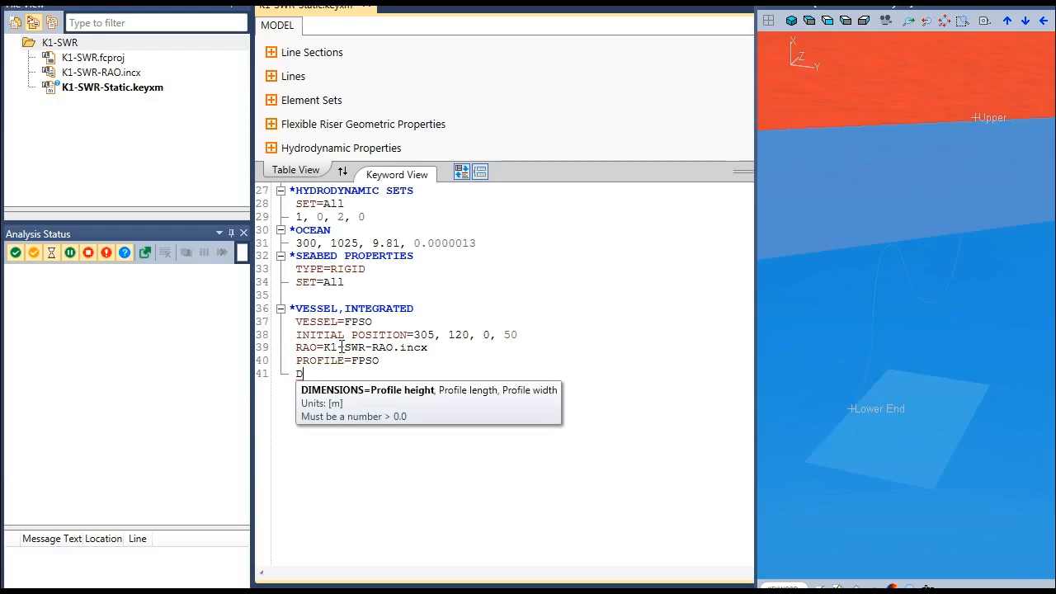
key(ctrl+space)
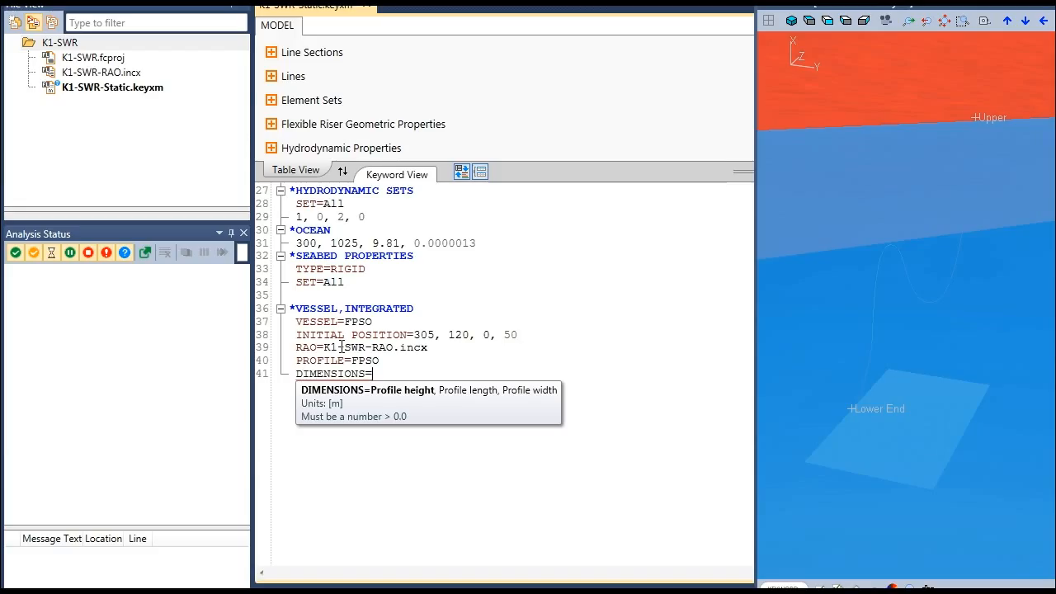
text(55,170)
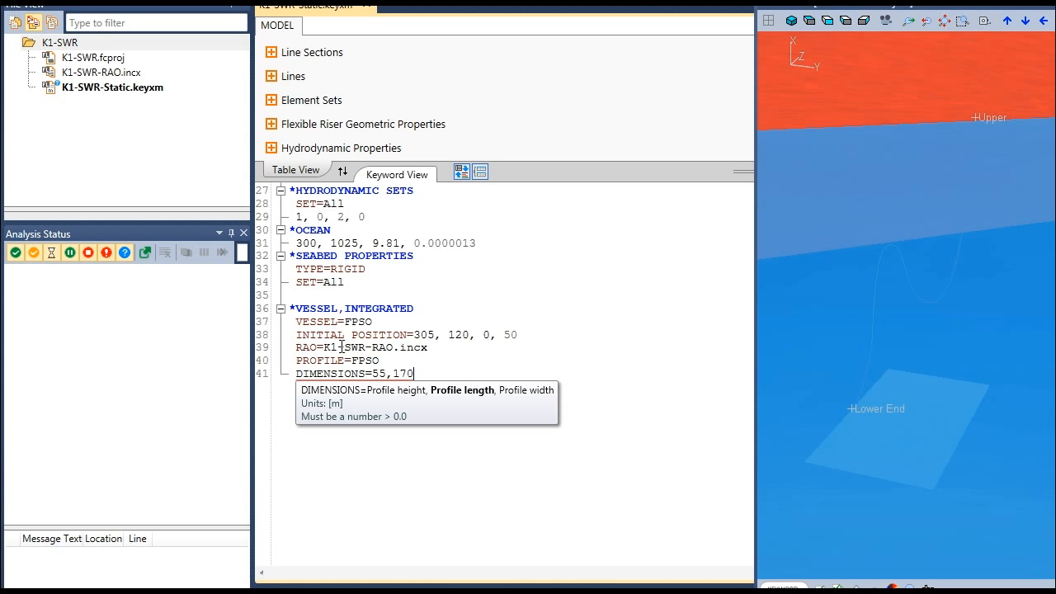
text(,30)
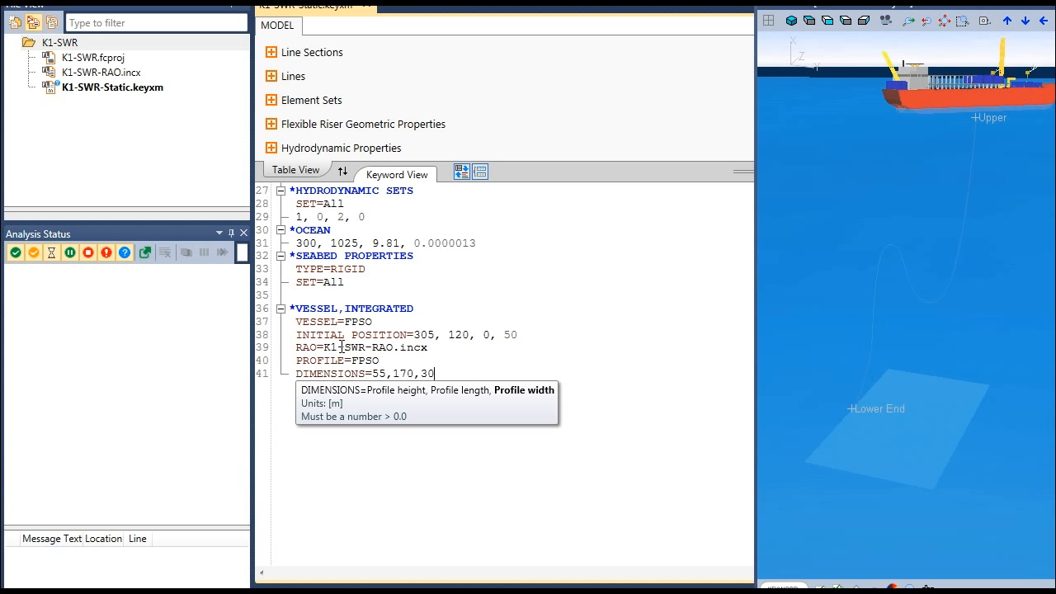
key(Return)
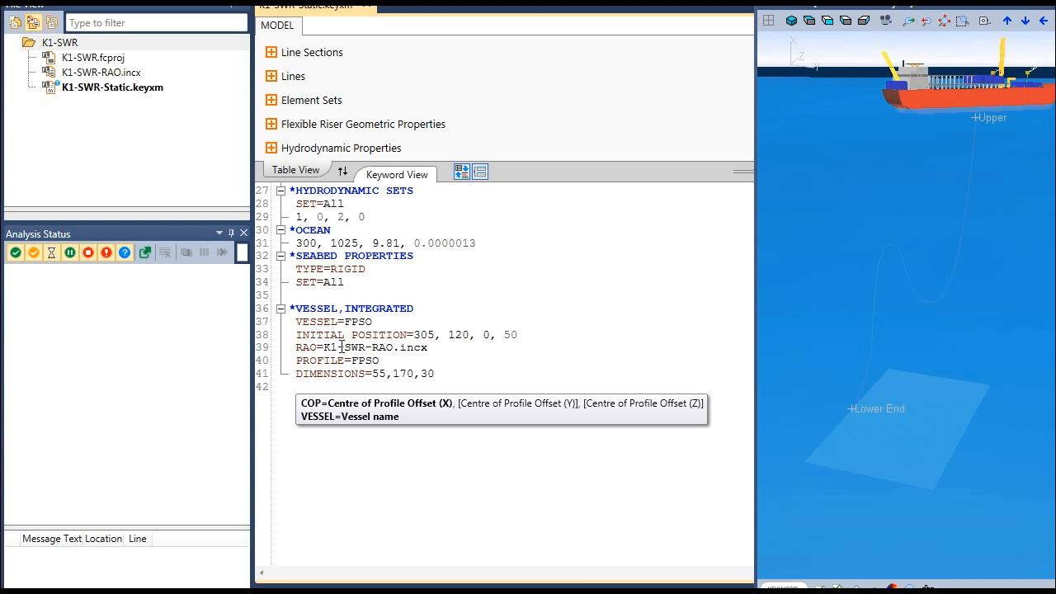
Step: Set the vessel's centre of profile offset with COP=-7, 0, 0
text(COP=)
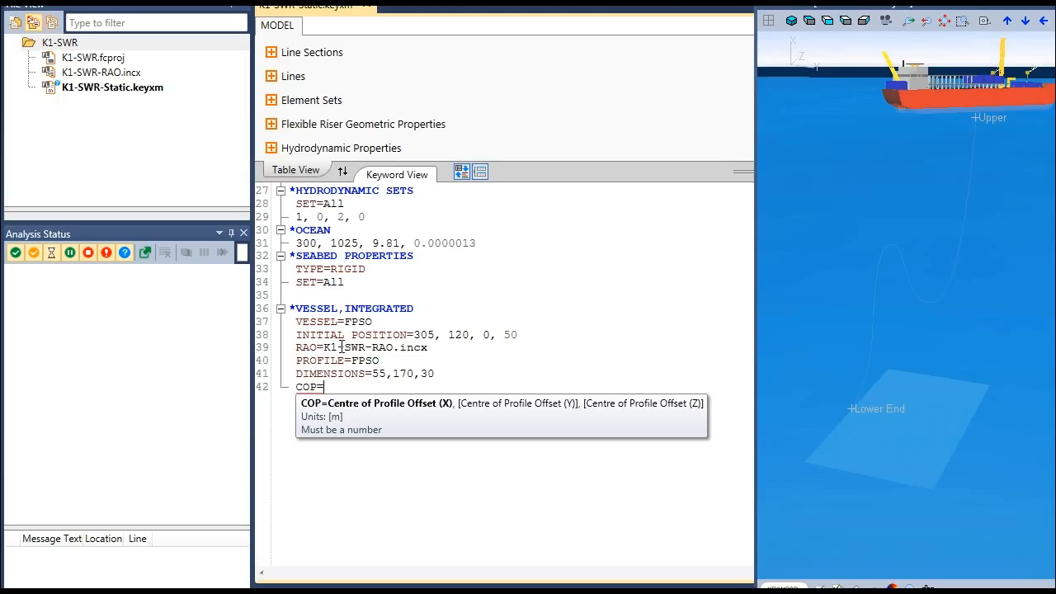
text(-7)
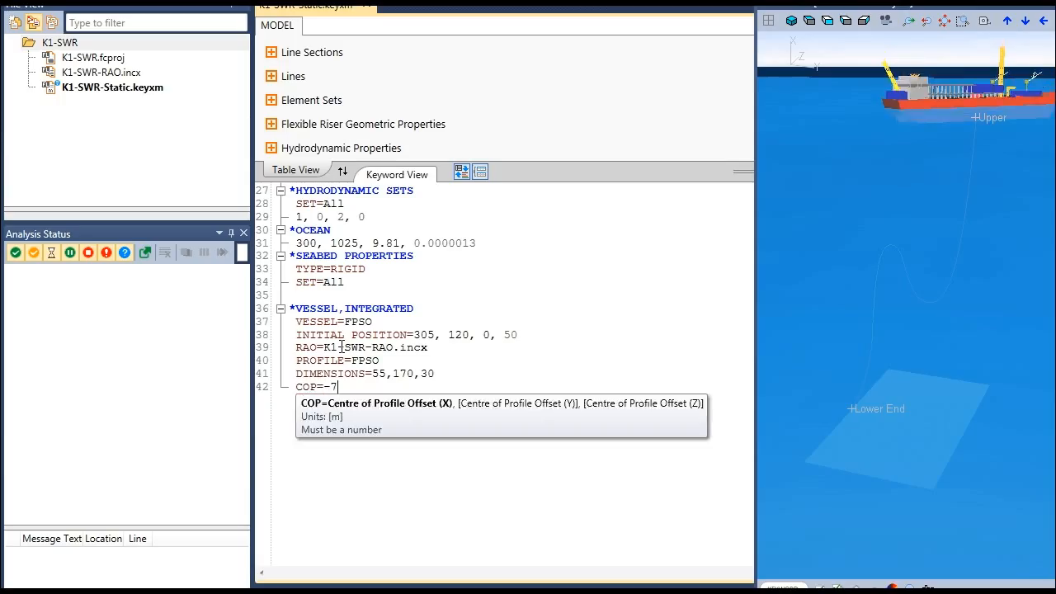
text(, 0)
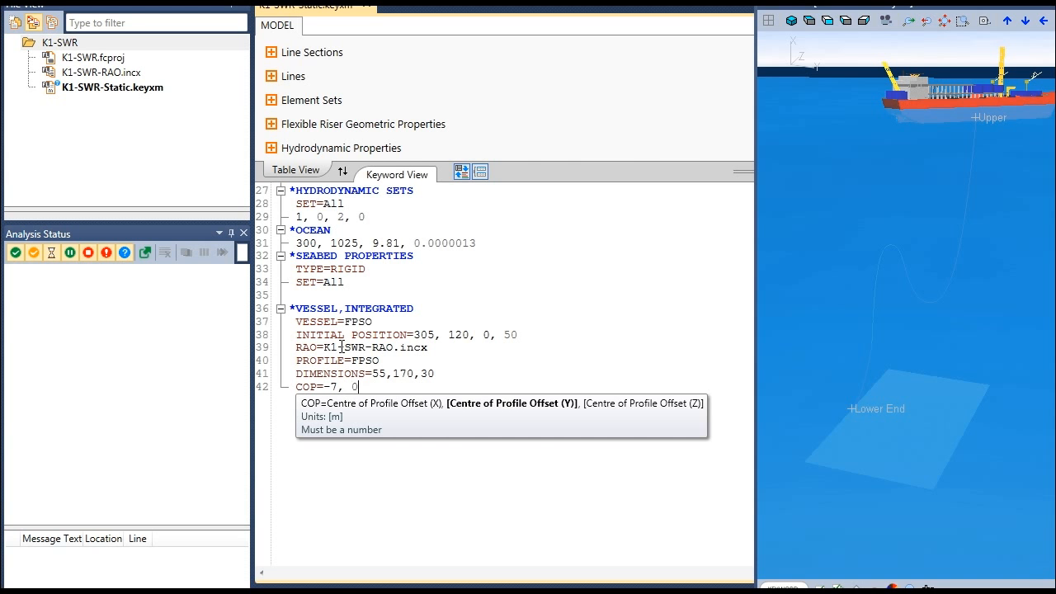
text(, 0)
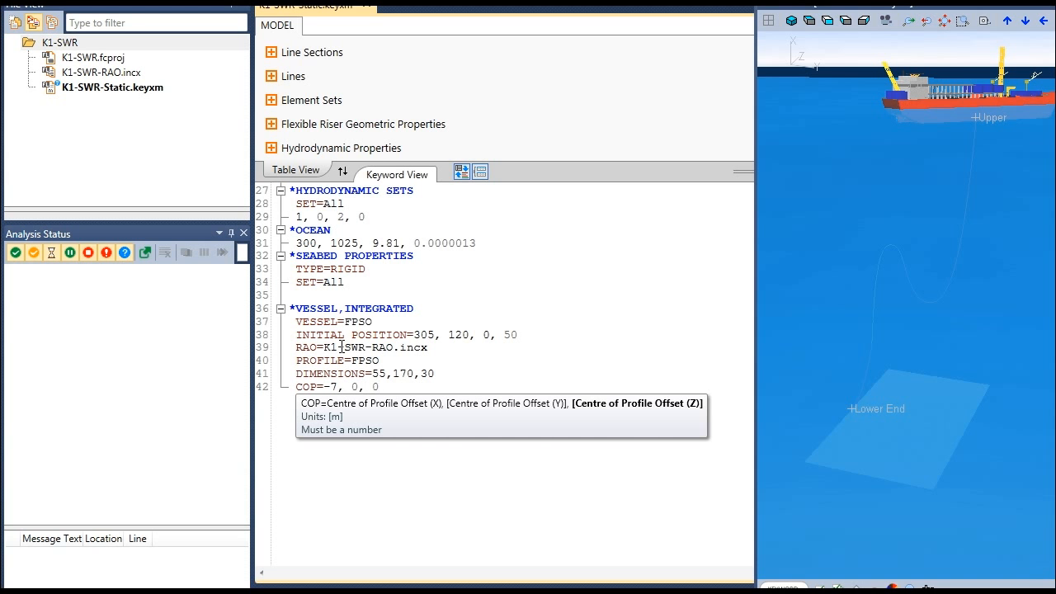
key(Return)
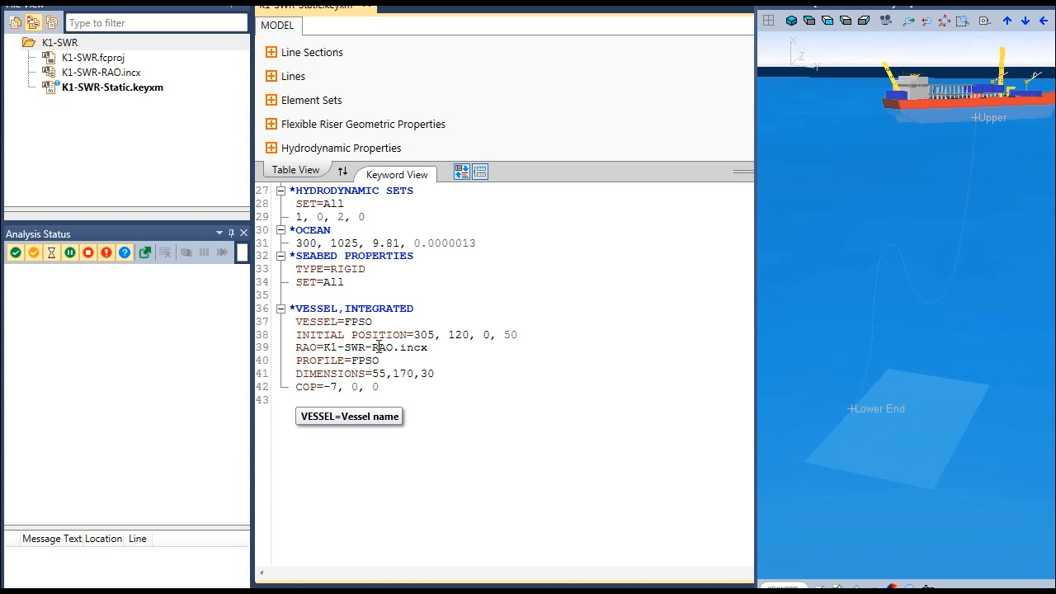
drag(914, 142, 896, 288)
scroll(896, 288, up, 3)
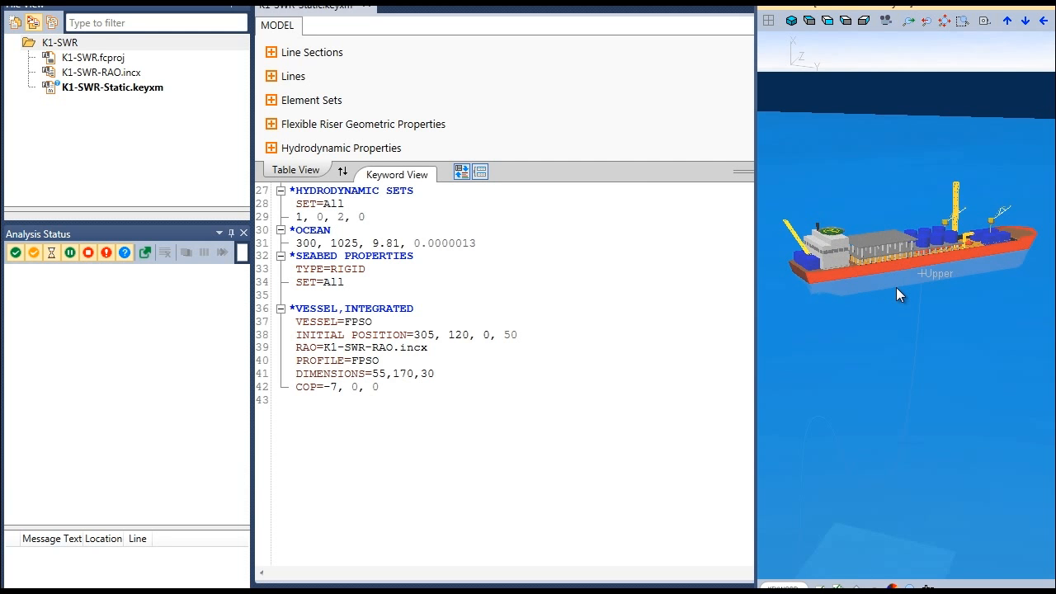
click(792, 21)
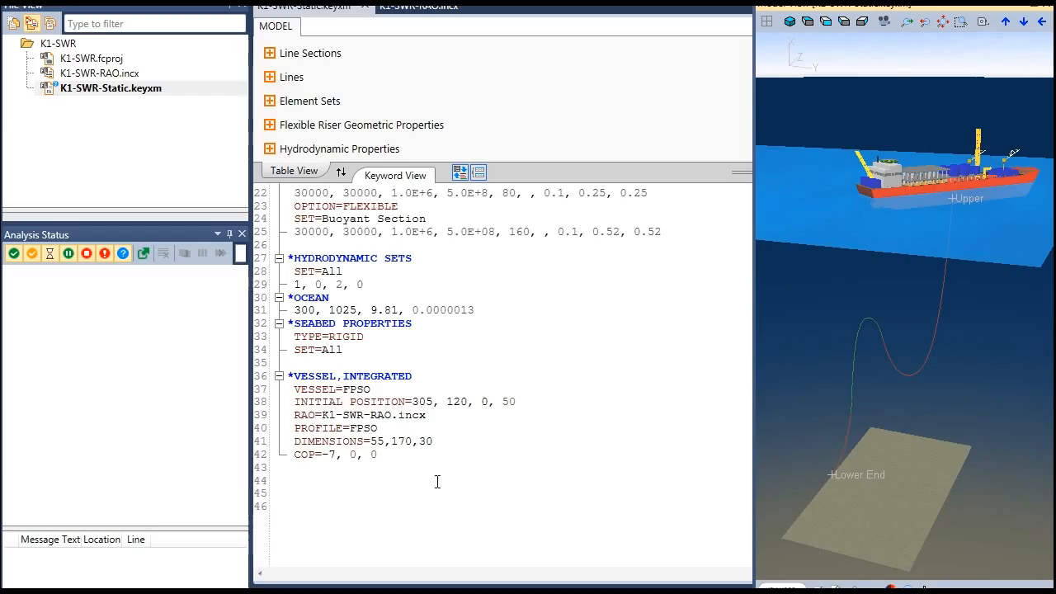
Step: Add a $LOAD CASE section below the integrated vessel definition
click(370, 479)
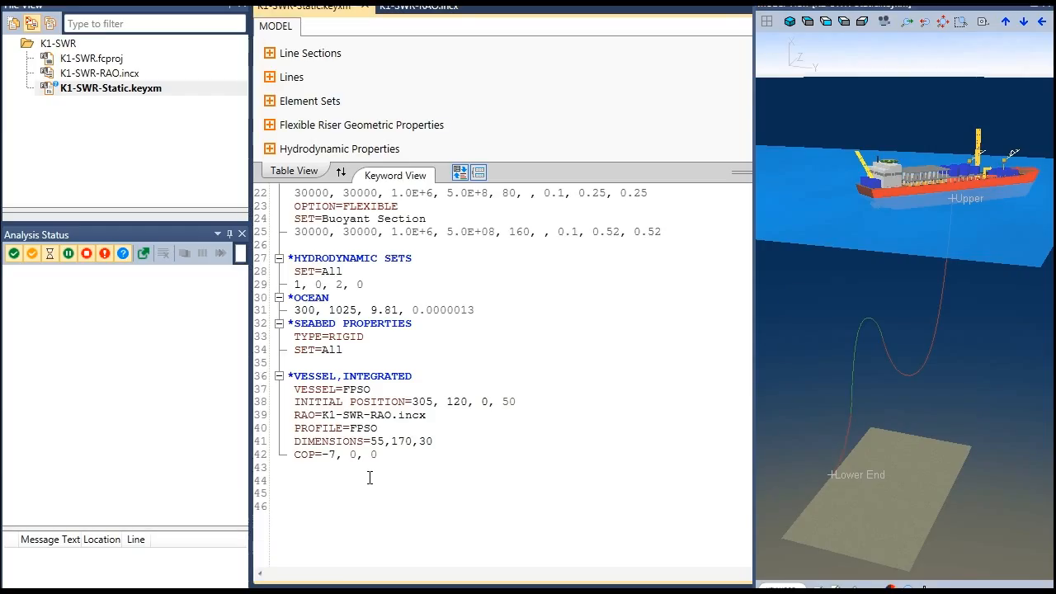
key(Return)
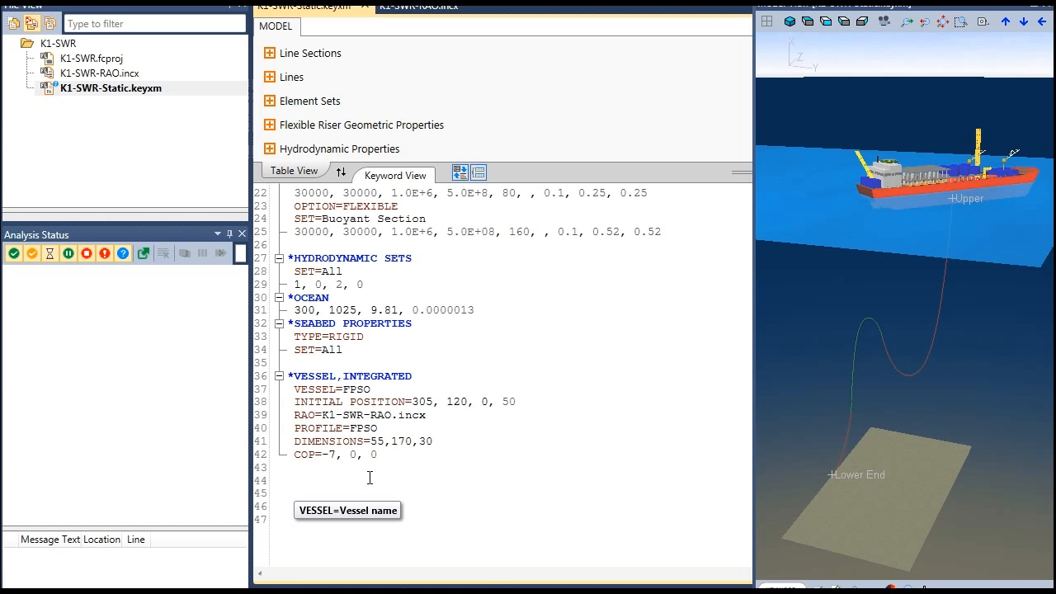
text($l)
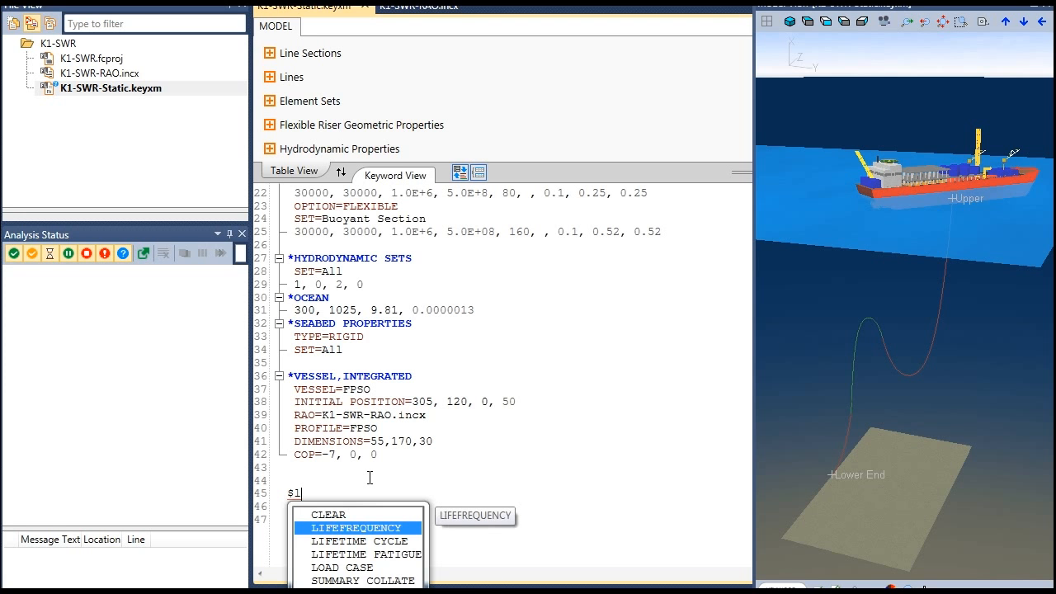
key(Down)
key(Down)
key(Down)
key(Return)
key(Return)
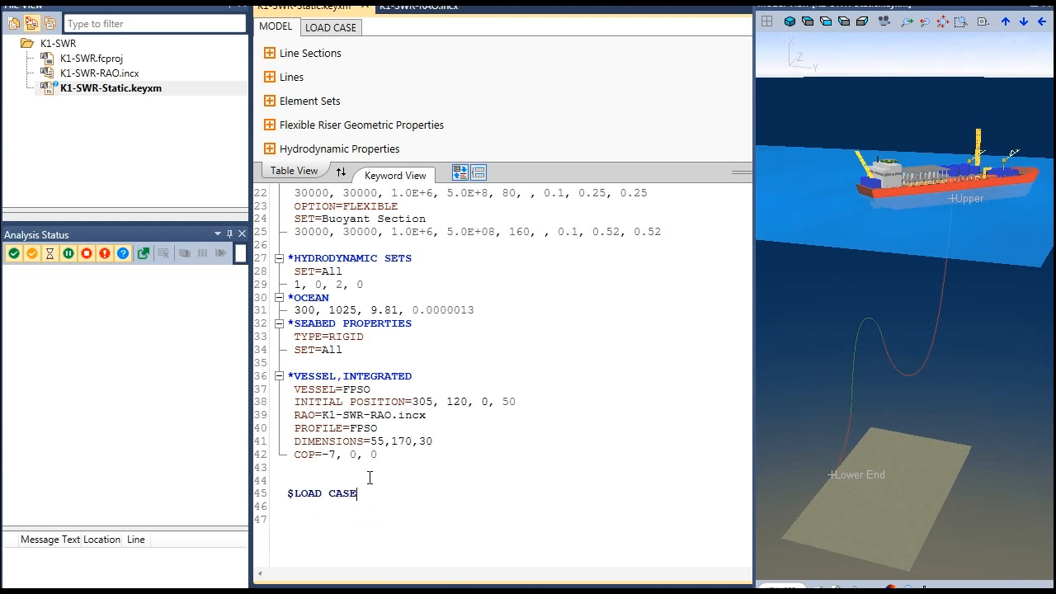
Step: Add the *ANALYSIS TYPE keyword to the load case and define it with TYPE=STATIC
text(*)
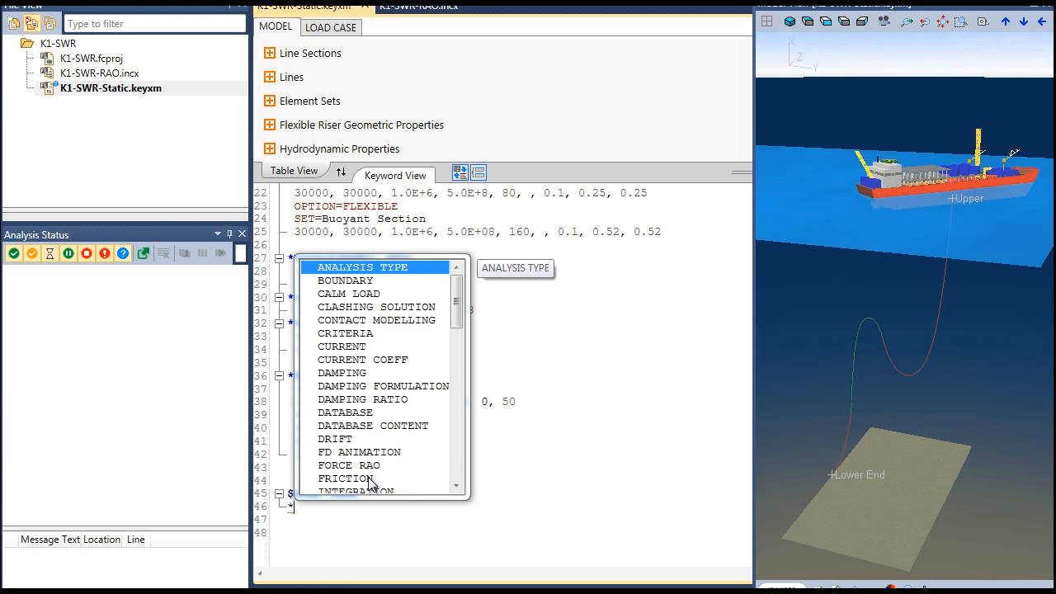
key(Return)
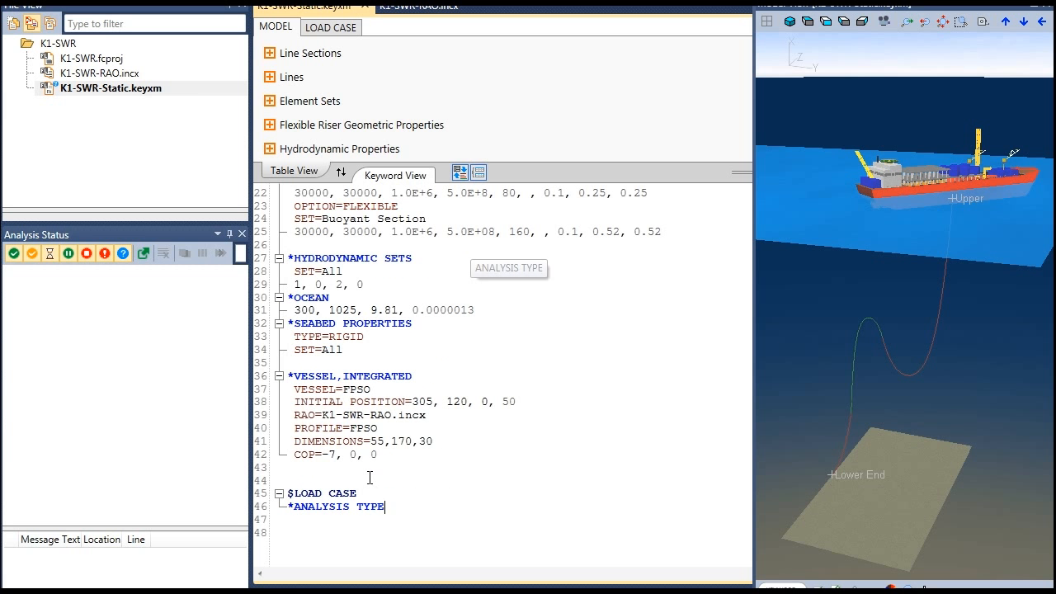
key(Return)
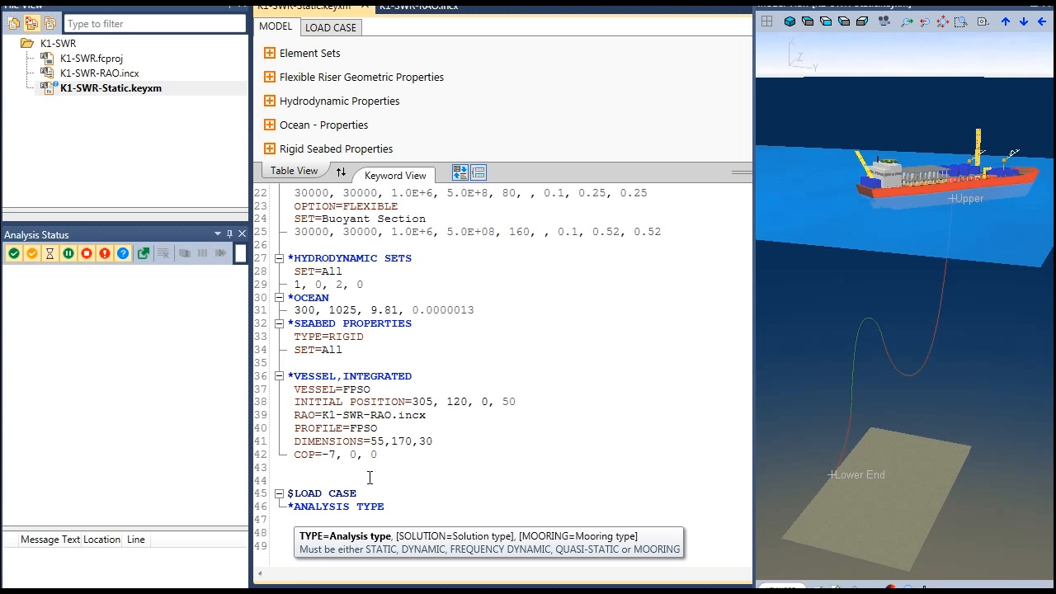
text(TYPE=)
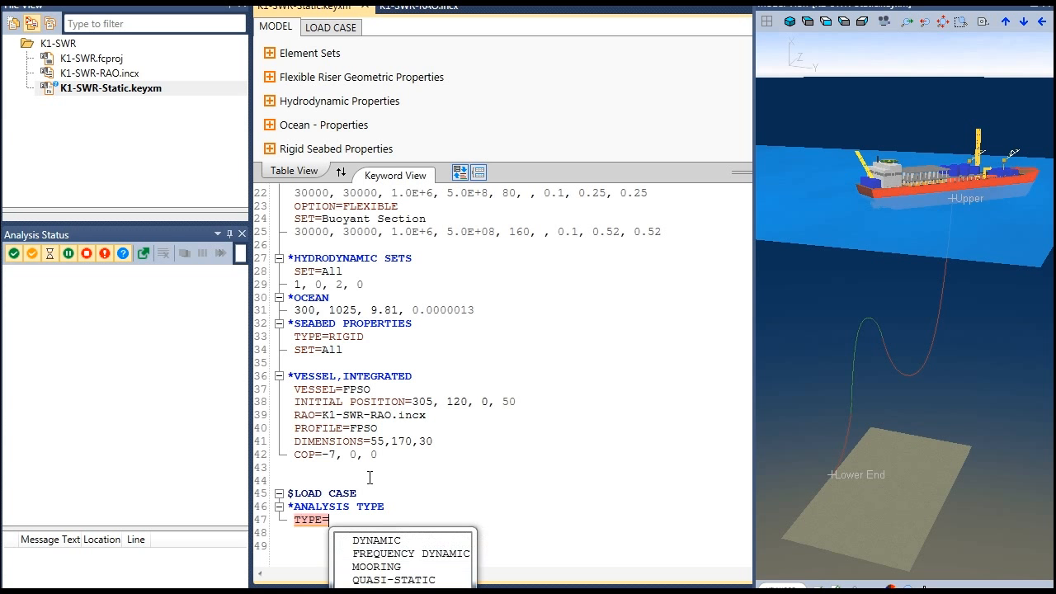
key(Down)
key(Down)
key(Down)
key(Down)
key(Down)
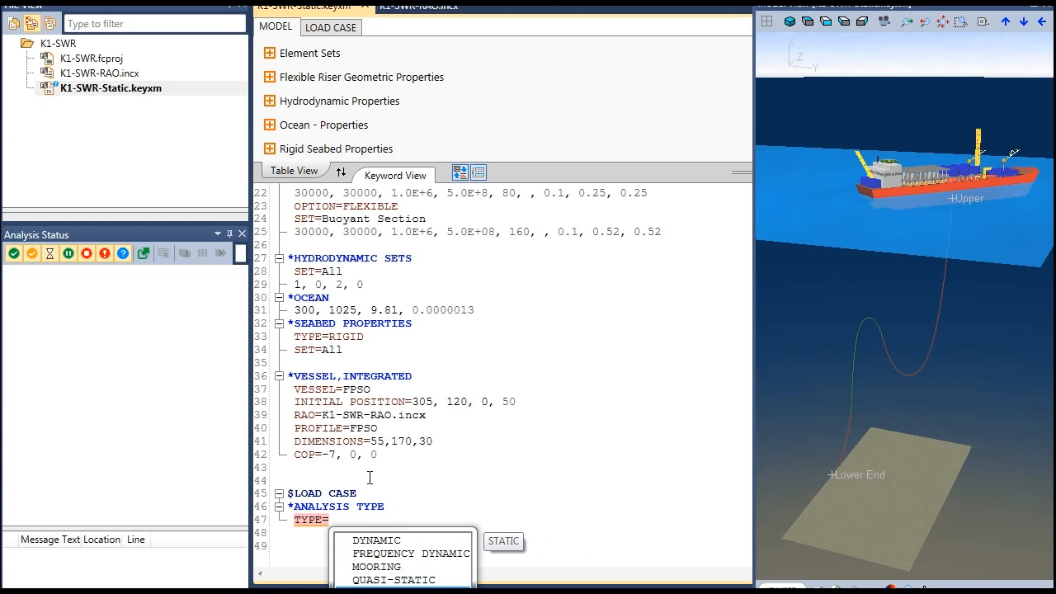
key(Return)
key(Return)
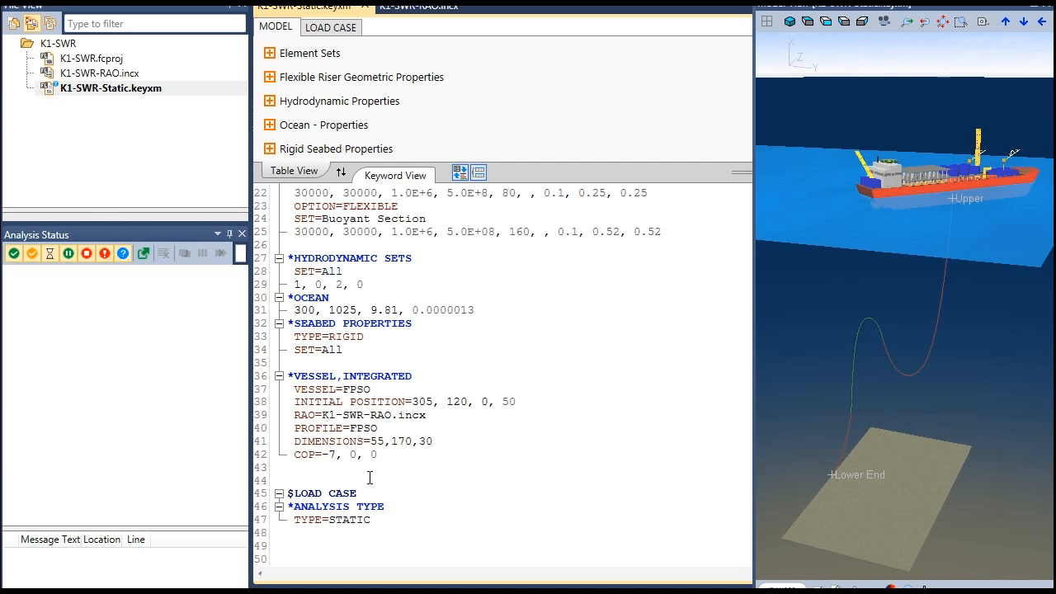
Step: Add a *BOUNDARY keyword below the analysis type and start its entries with TYPE=CONSTANT
click(335, 544)
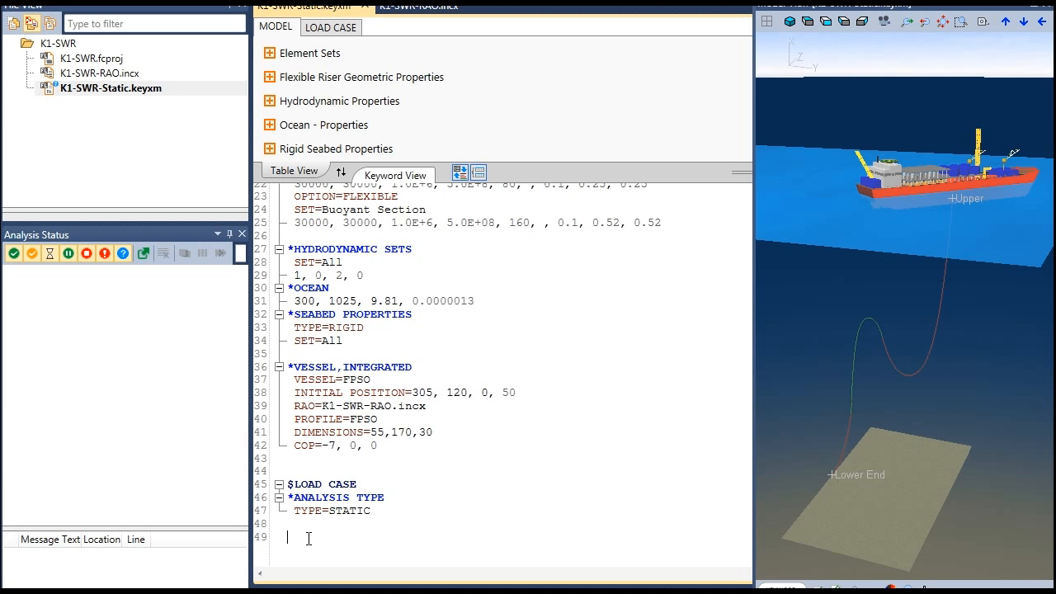
scroll(309, 539, down, 6)
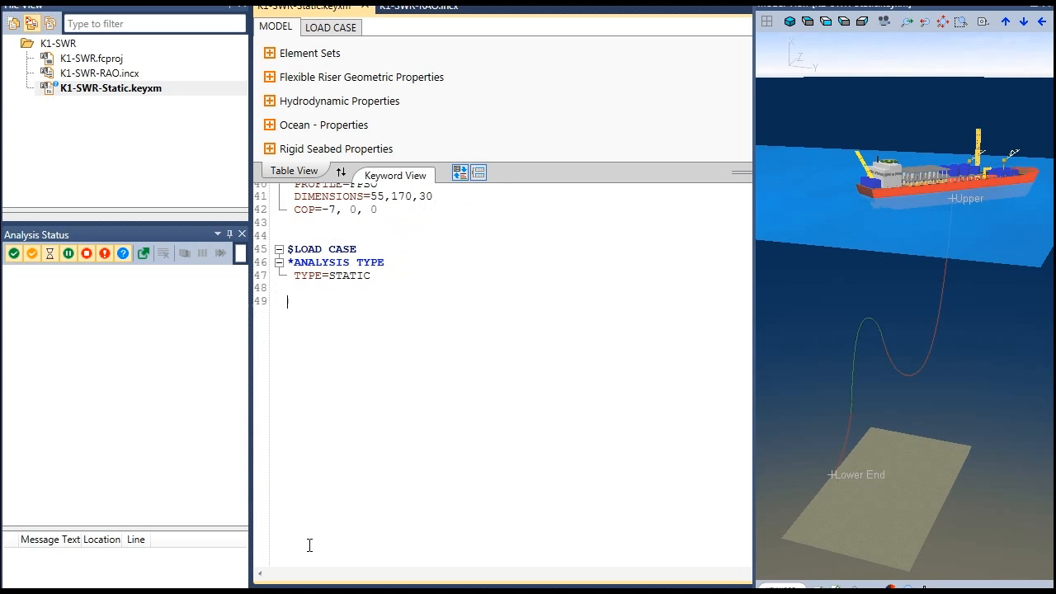
text(*)
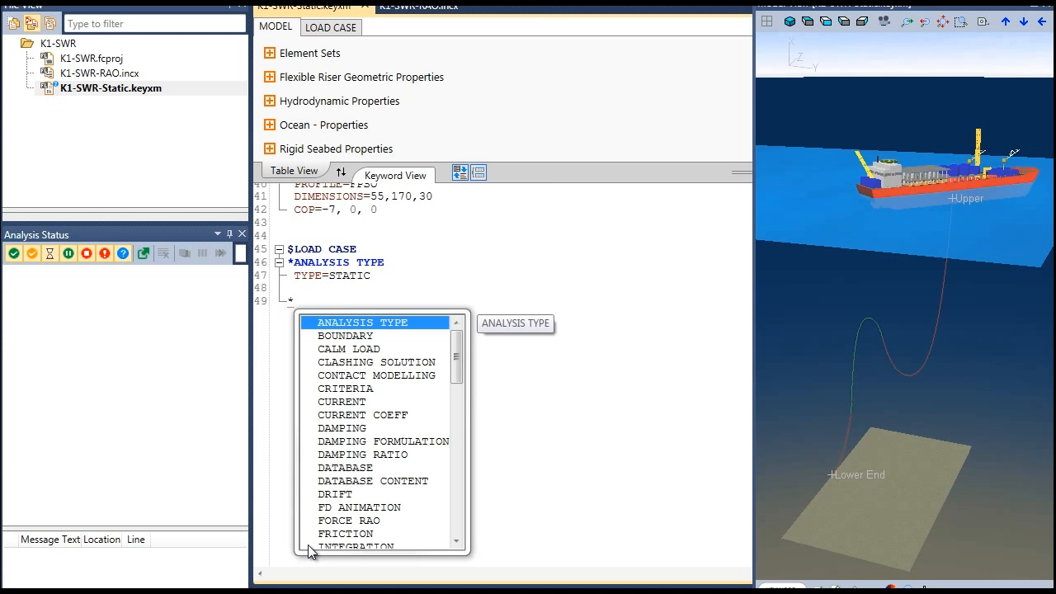
key(Down)
key(Return)
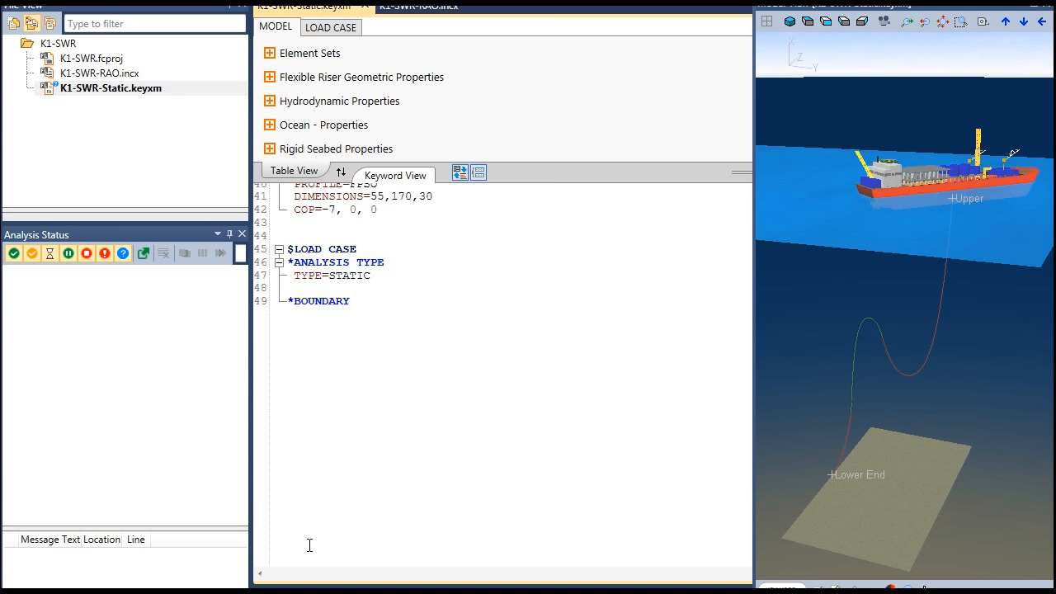
key(Return)
text(T)
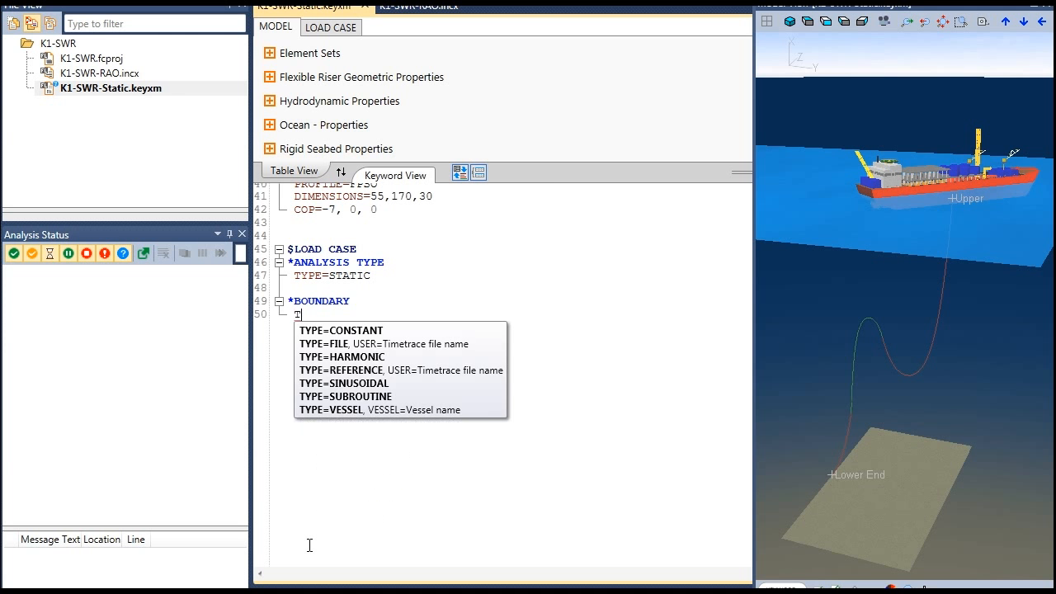
text(YPE=C)
key(Return)
key(Return)
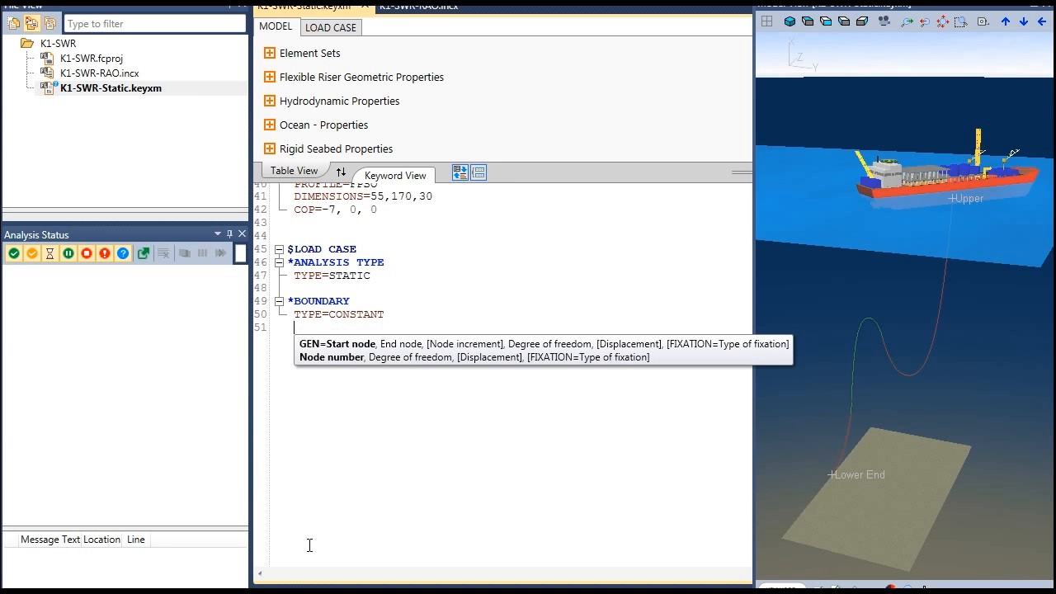
Step: Fix the {Lower End} node in degree of freedom 1 with a displacement of 0.0
key(ctrl+space)
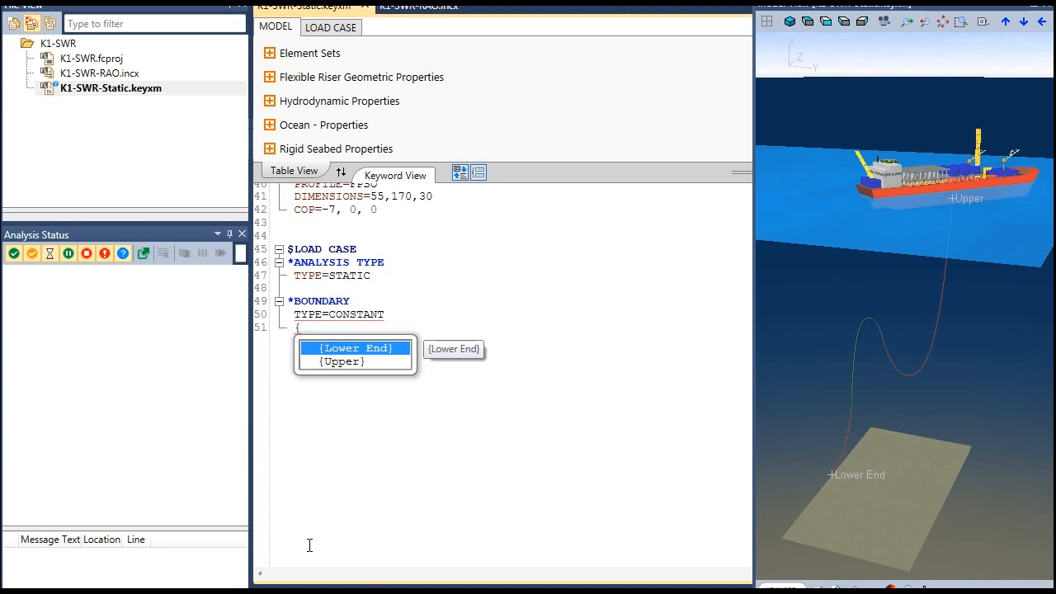
key(Return)
text(, )
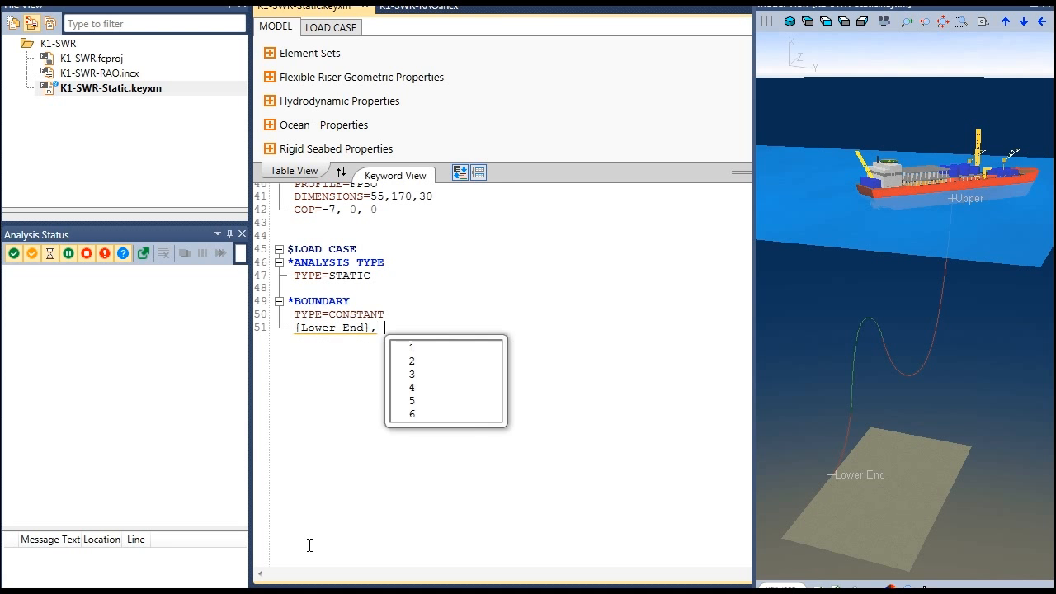
text(1, 0.0)
key(Return)
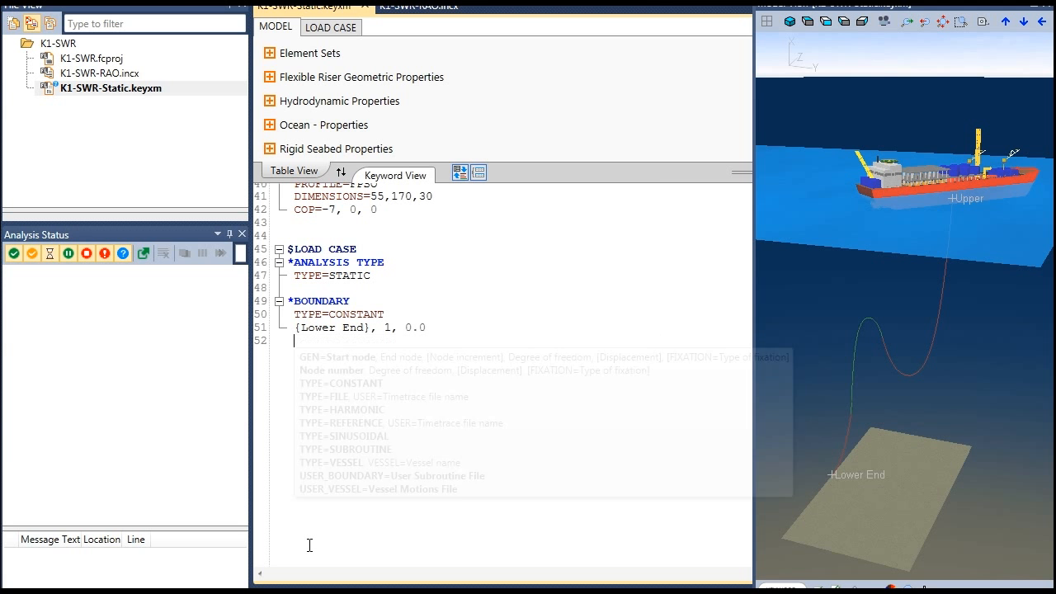
Step: Add constant boundary entries for {Lower End} in degrees of freedom 2 and 3, each with displacement 0.0
text({)
key(Return)
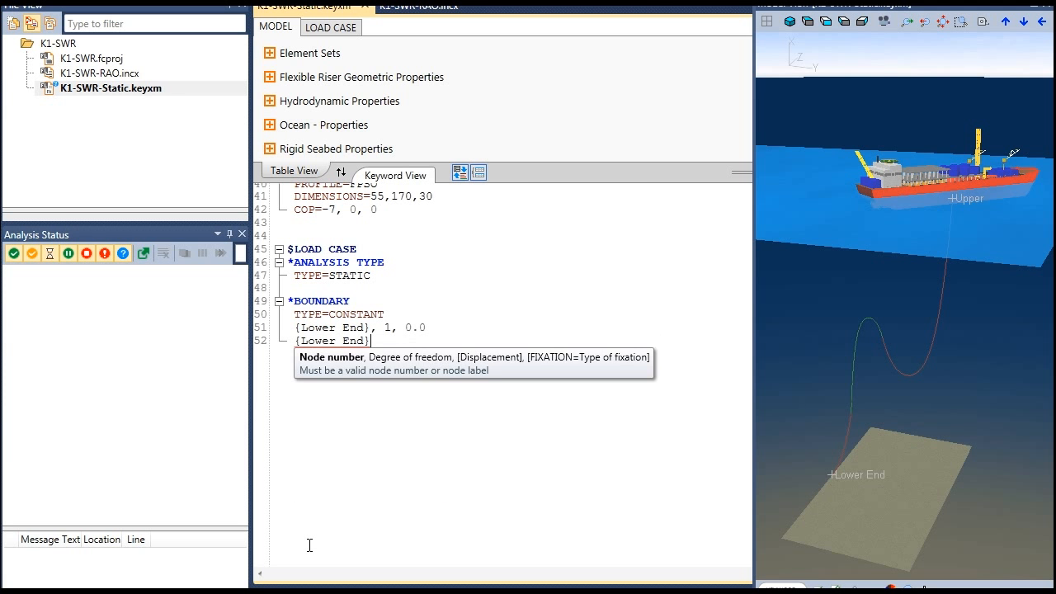
text(, 2)
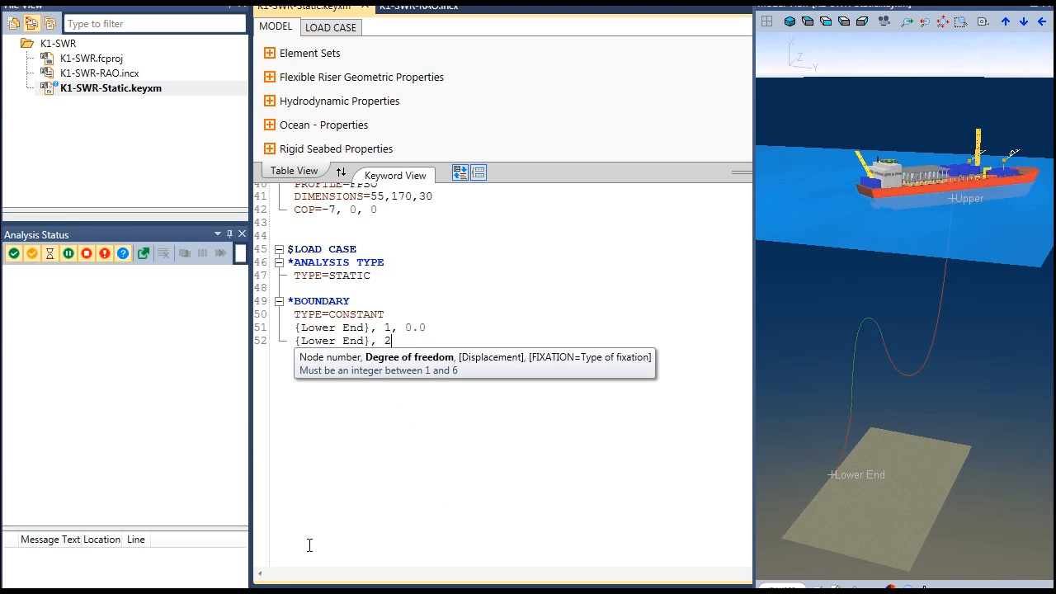
text(, 0.0)
key(Return)
text({)
key(Return)
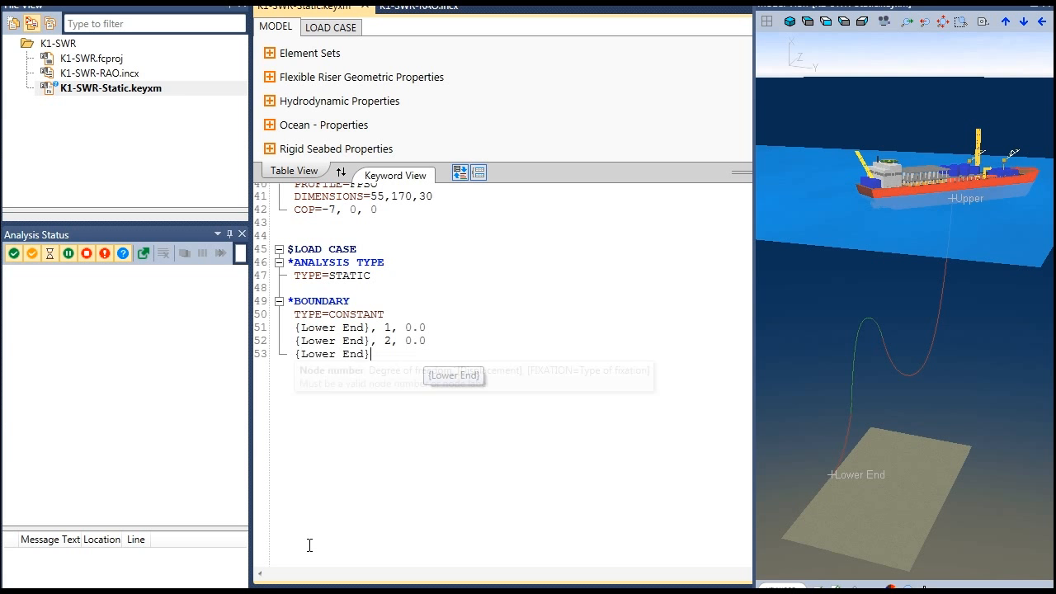
text(, 3)
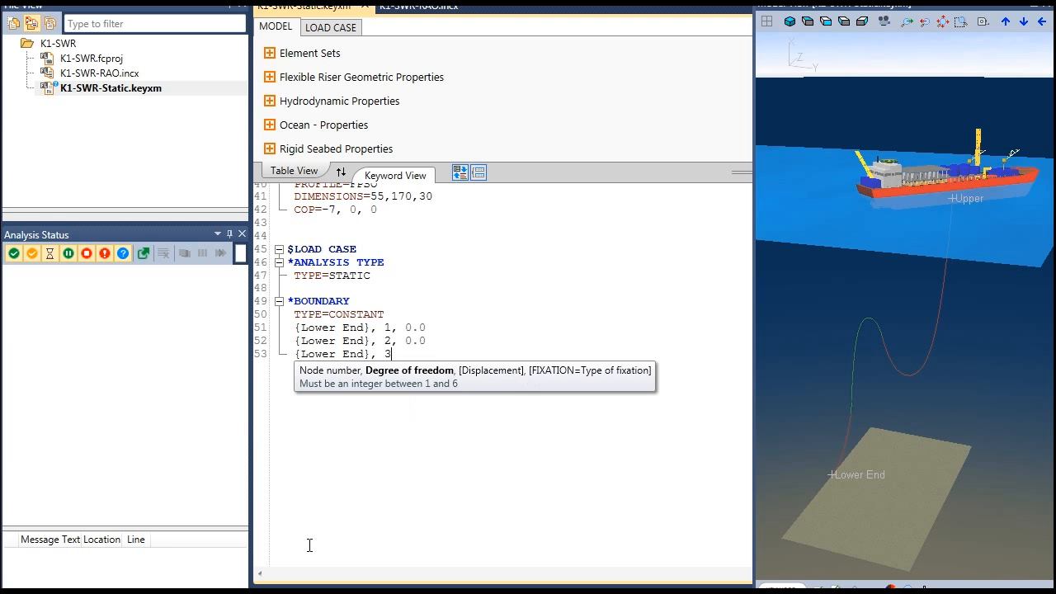
text(, 0.0)
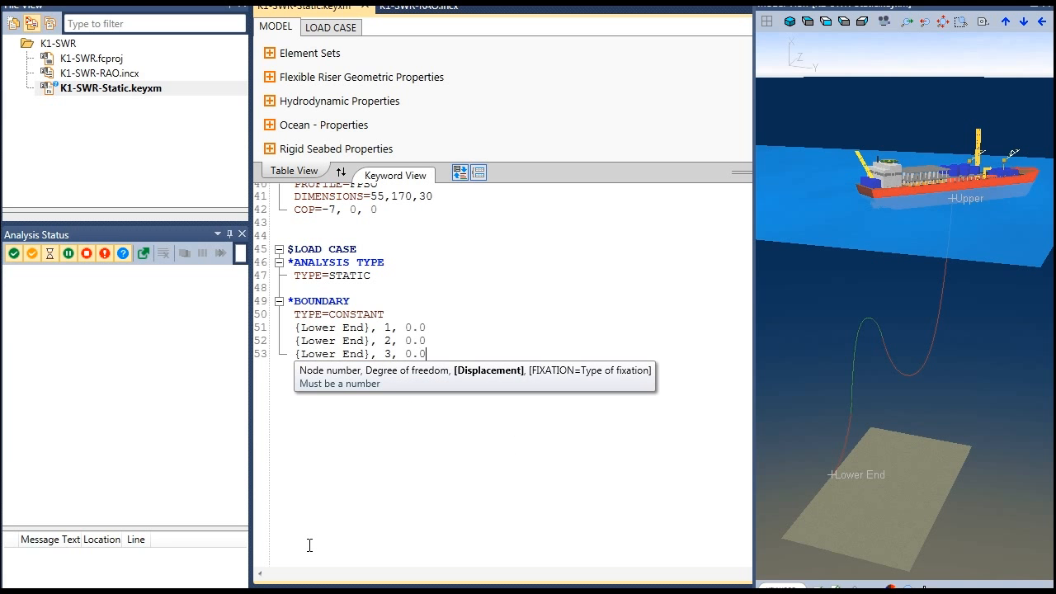
key(Return)
Step: Add a vessel boundary entry below the constant ones with TYPE=VESSEL, VESSEL=FPSO
text(T)
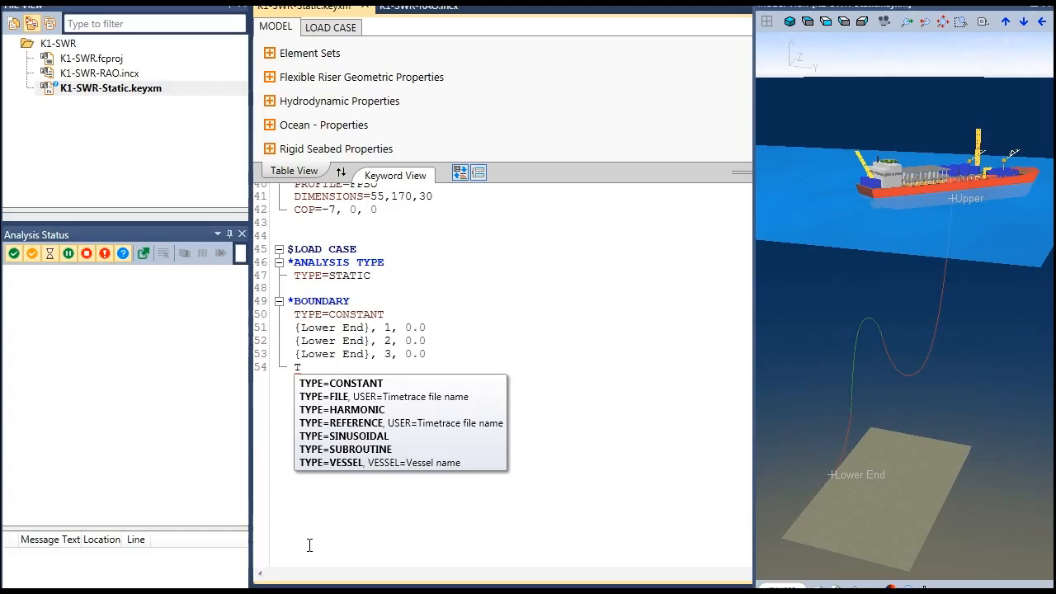
text(YPE=V)
key(Return)
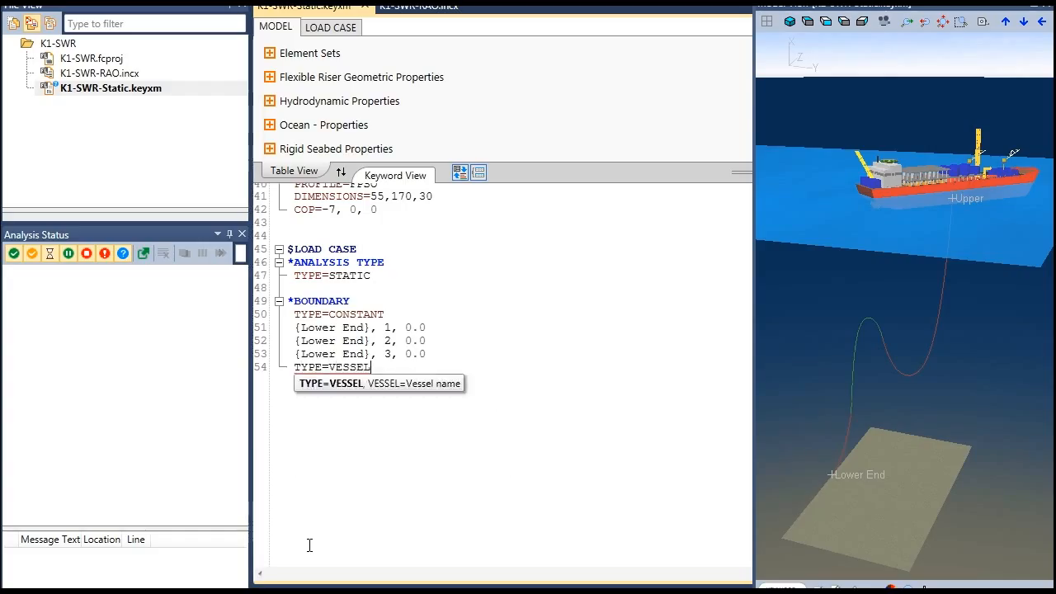
text(, )
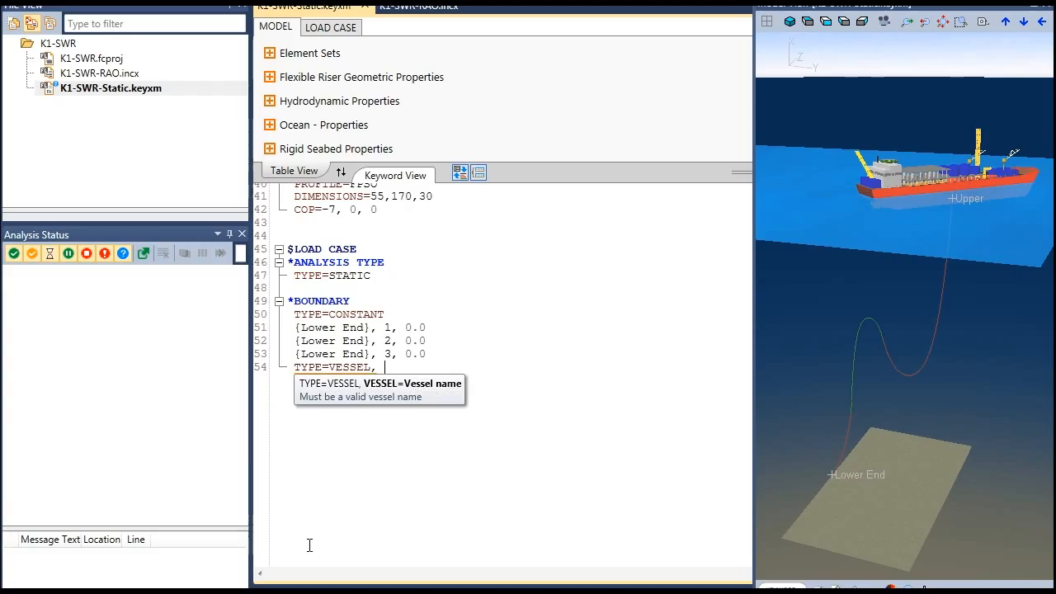
text(VESSEL=FPSO)
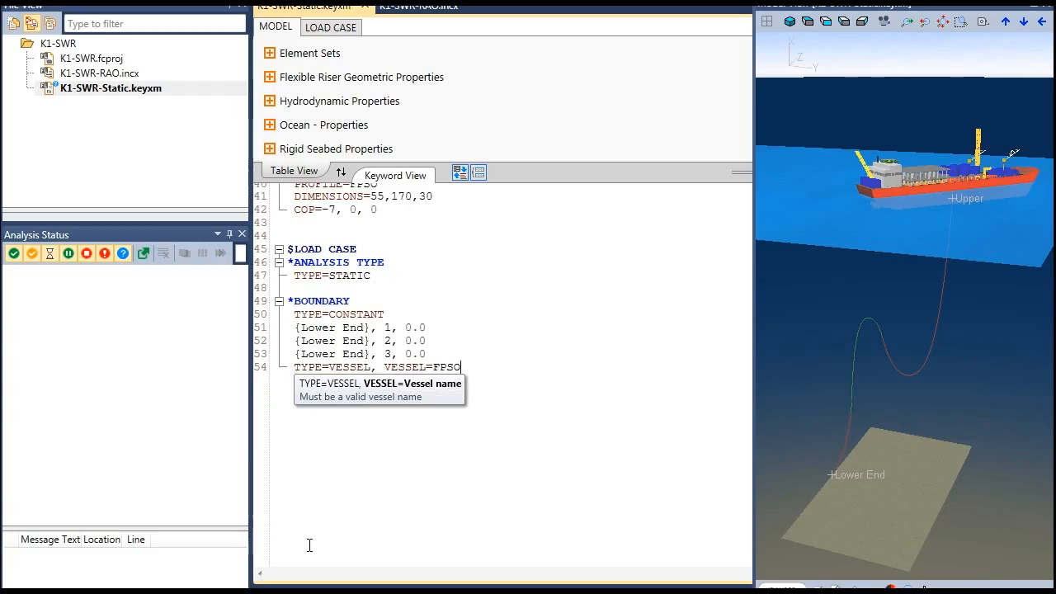
Step: Attach the {Upper} node to the FPSO vessel boundary in degree of freedom 1 with a displacement of 0.0
key(Return)
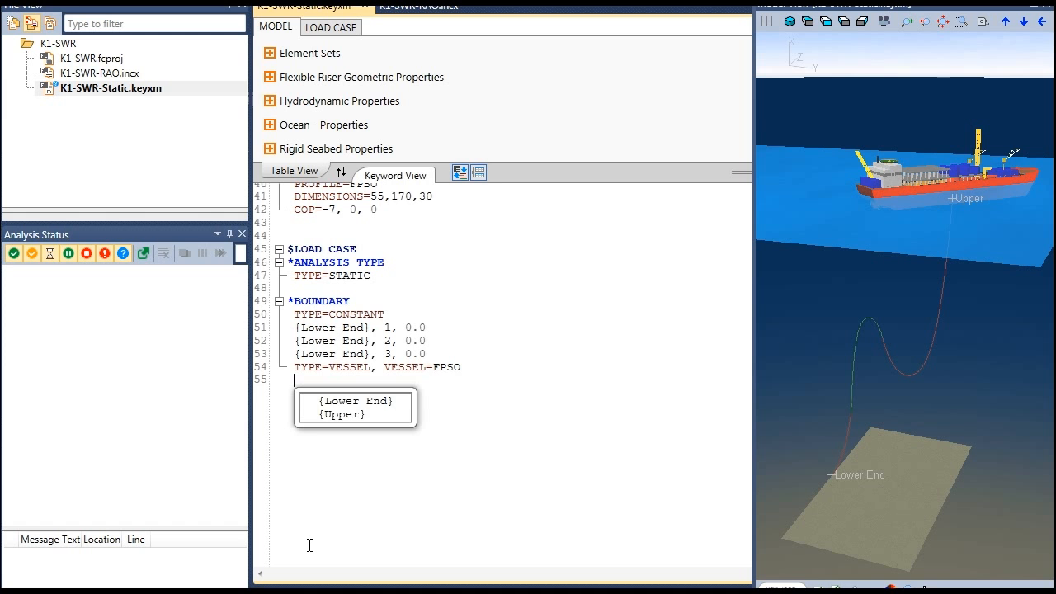
key(Down)
key(Down)
key(Return)
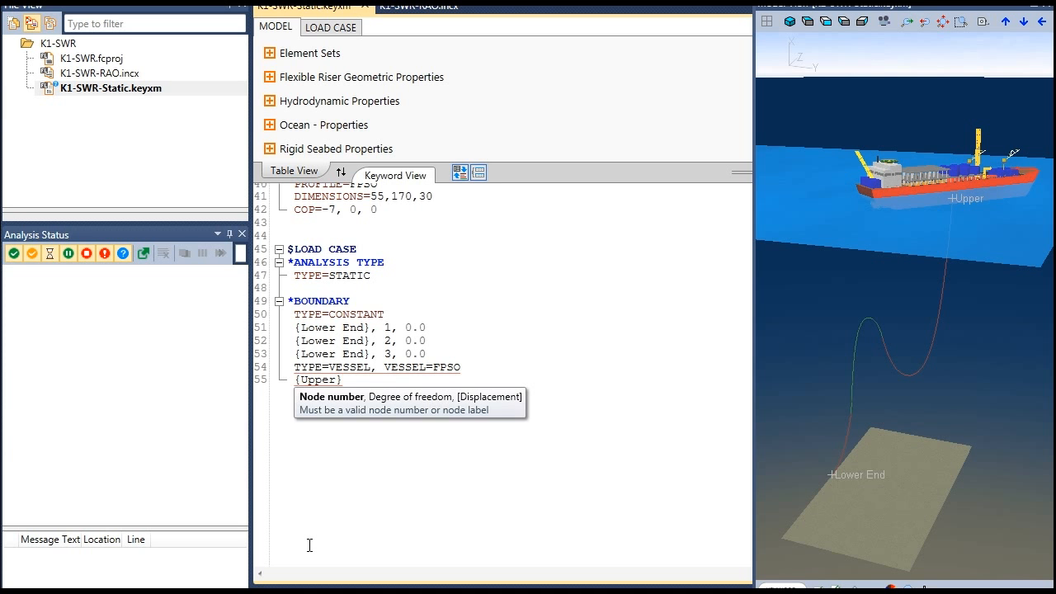
text(, )
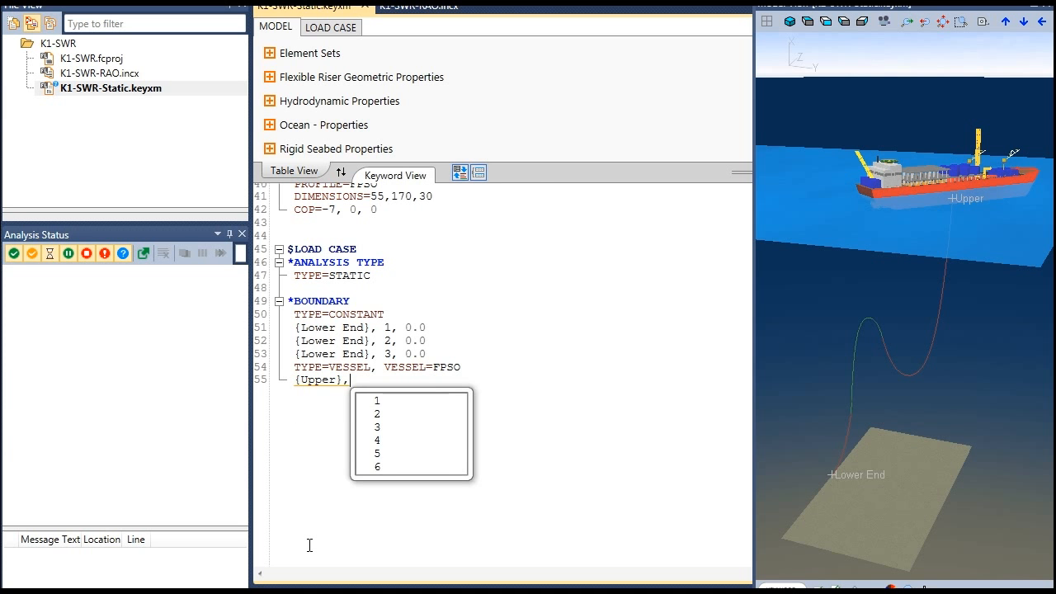
text(1, 0.0)
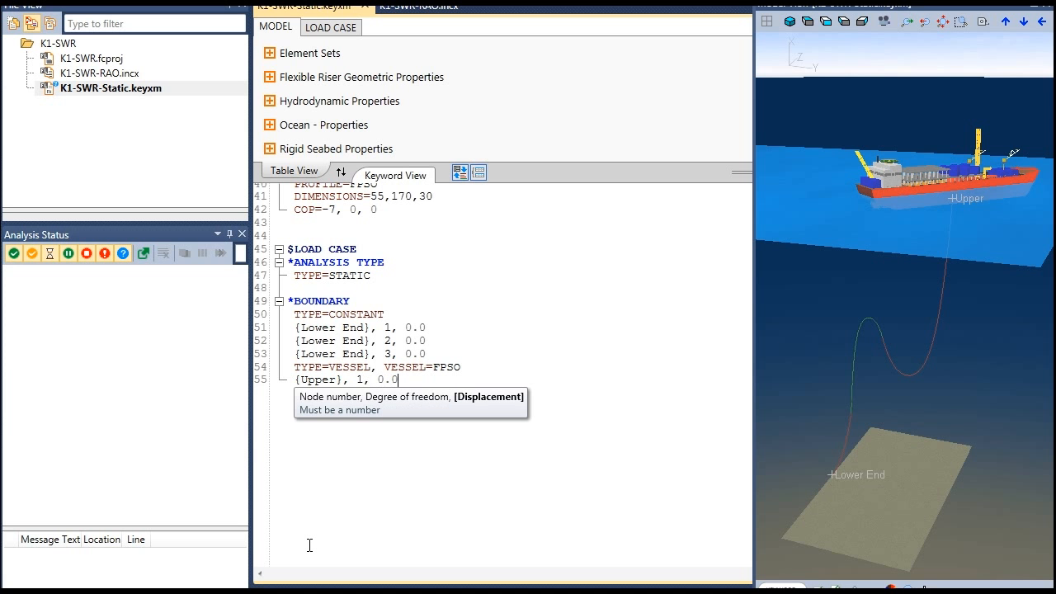
Step: Add a vessel boundary entry for {Upper} in degree of freedom 2 with a displacement of 0.0
key(Return)
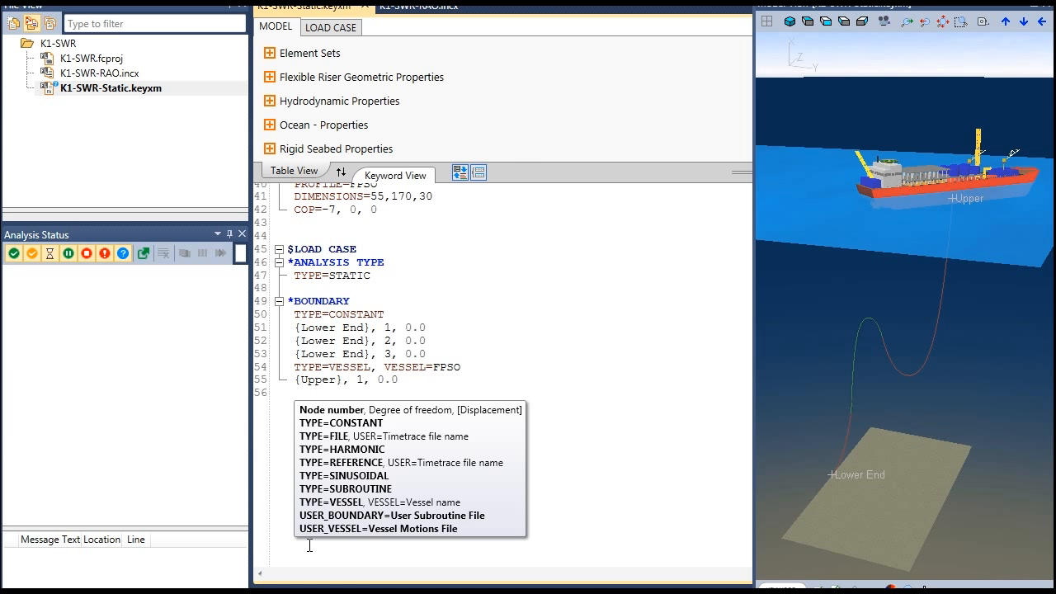
text({)
key(Down)
key(Return)
text(, 2, )
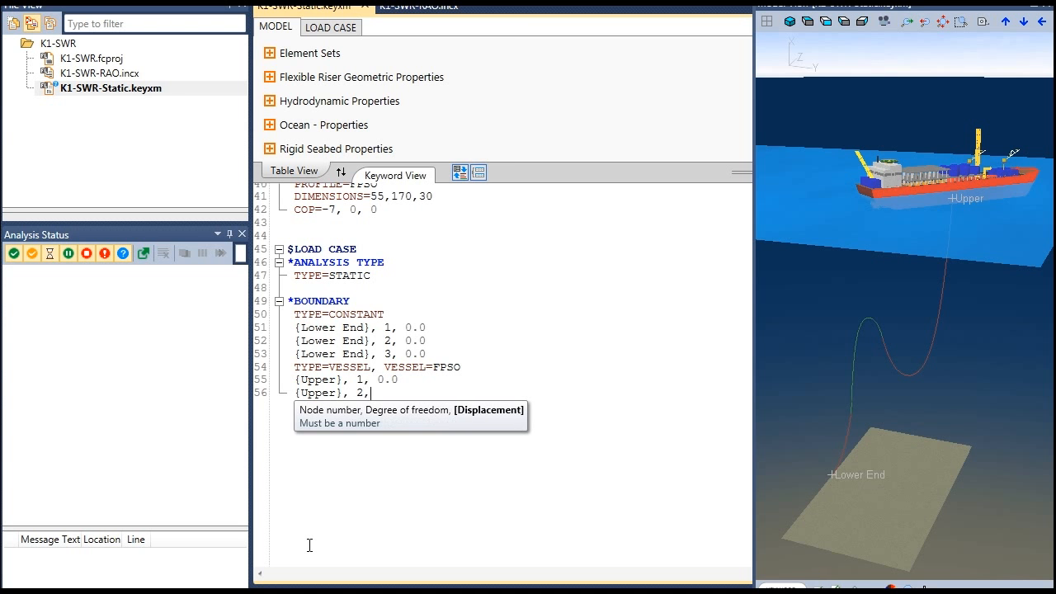
text(0.0)
Step: Add a vessel boundary entry for {Upper} in degree of freedom 3 with a displacement of 0.0
key(Return)
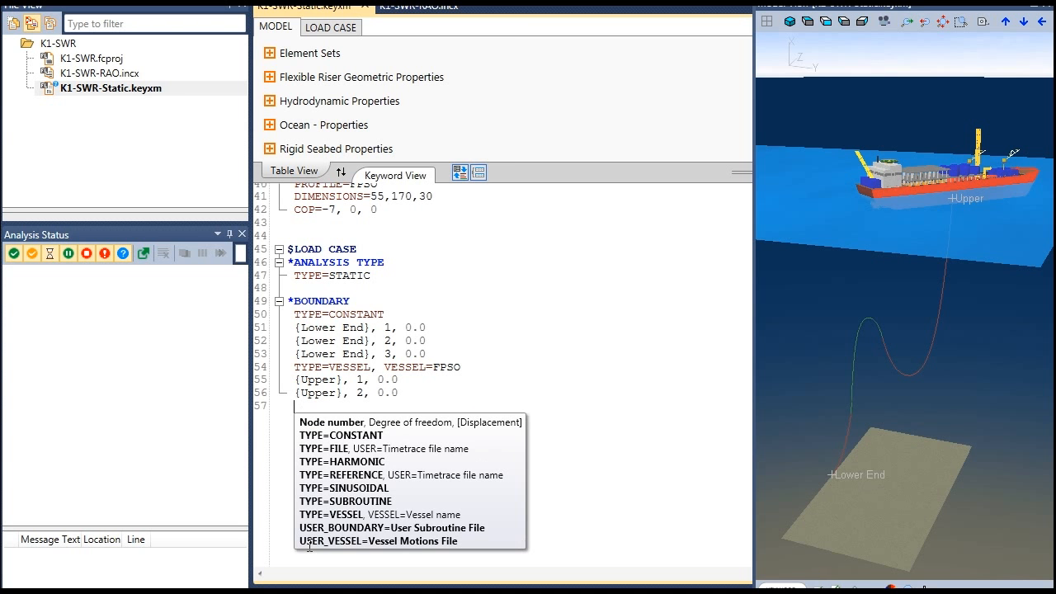
text({)
key(Down)
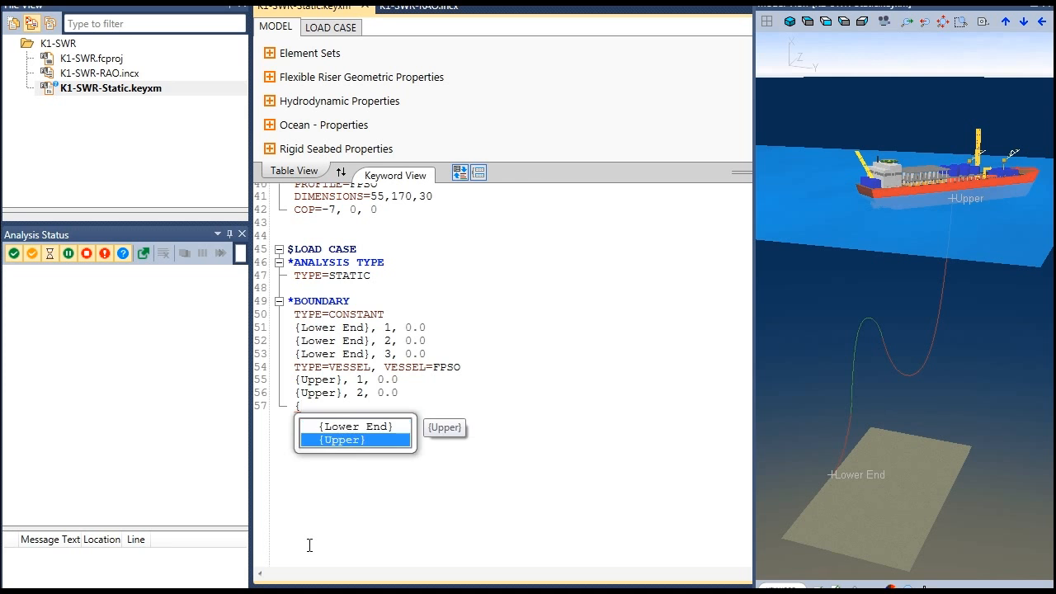
key(Return)
text(, 3)
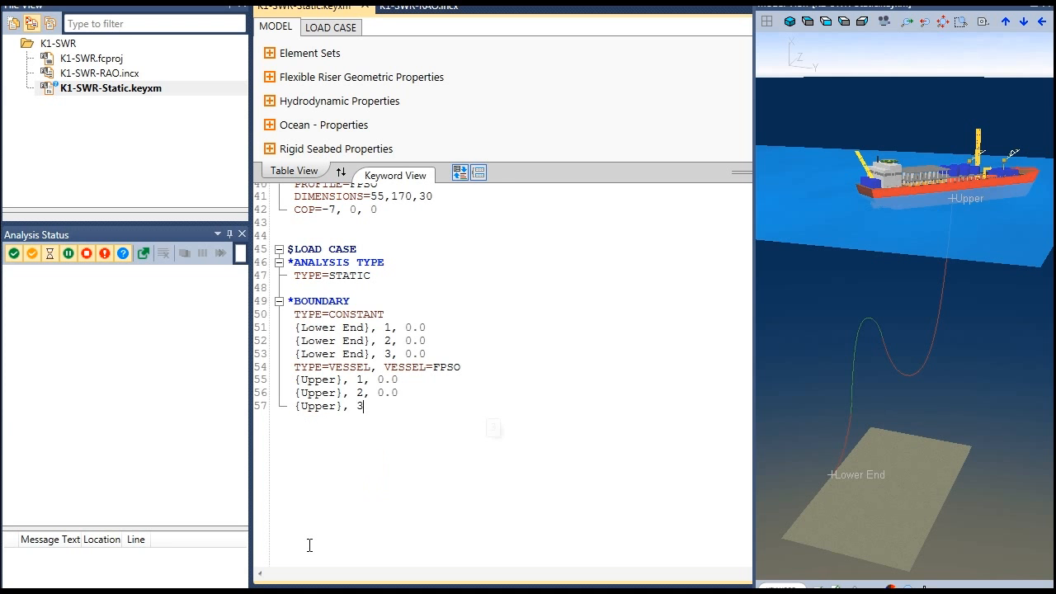
text(, 0.0)
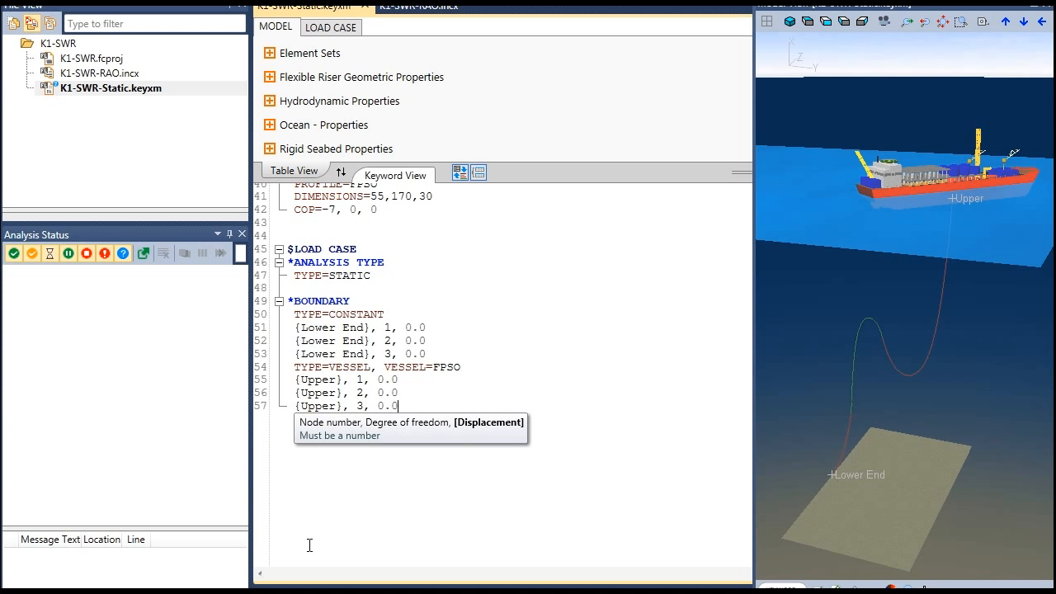
key(Return)
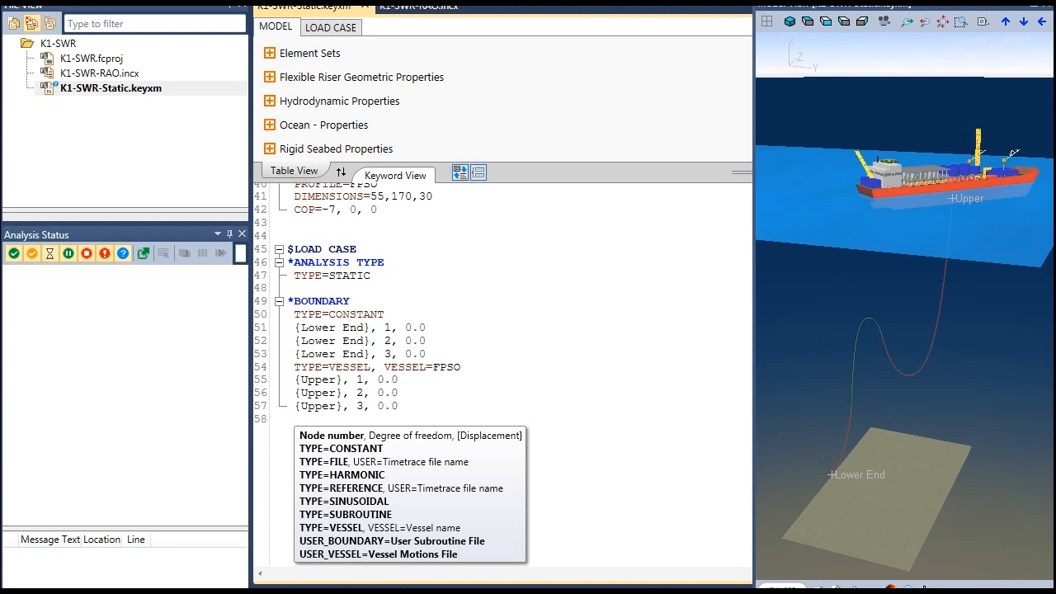
click(317, 428)
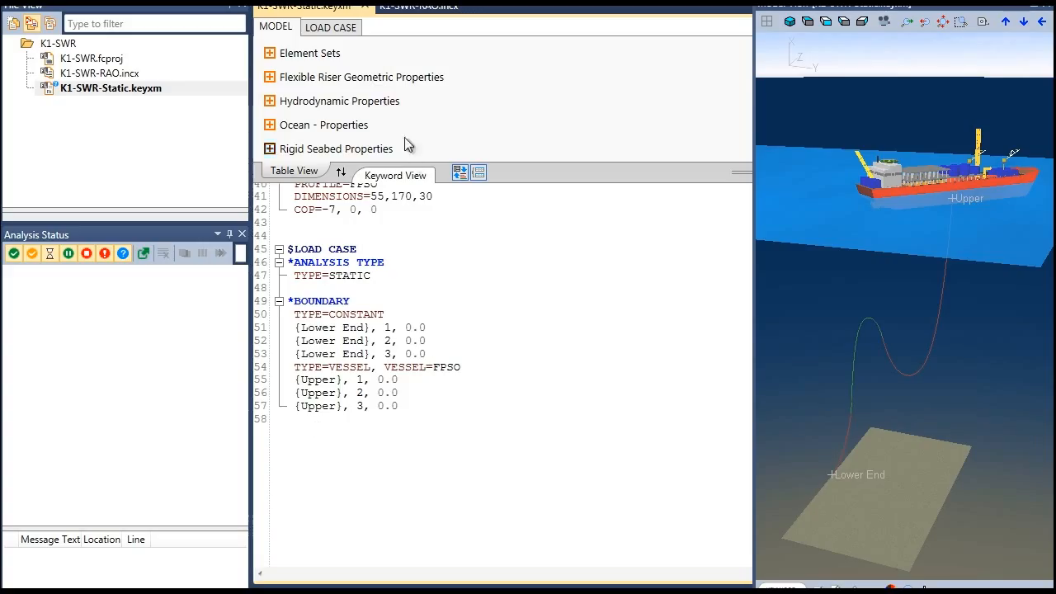
Step: Enlarge the load case table area and add an Internal Fluid load table to the load case
click(330, 30)
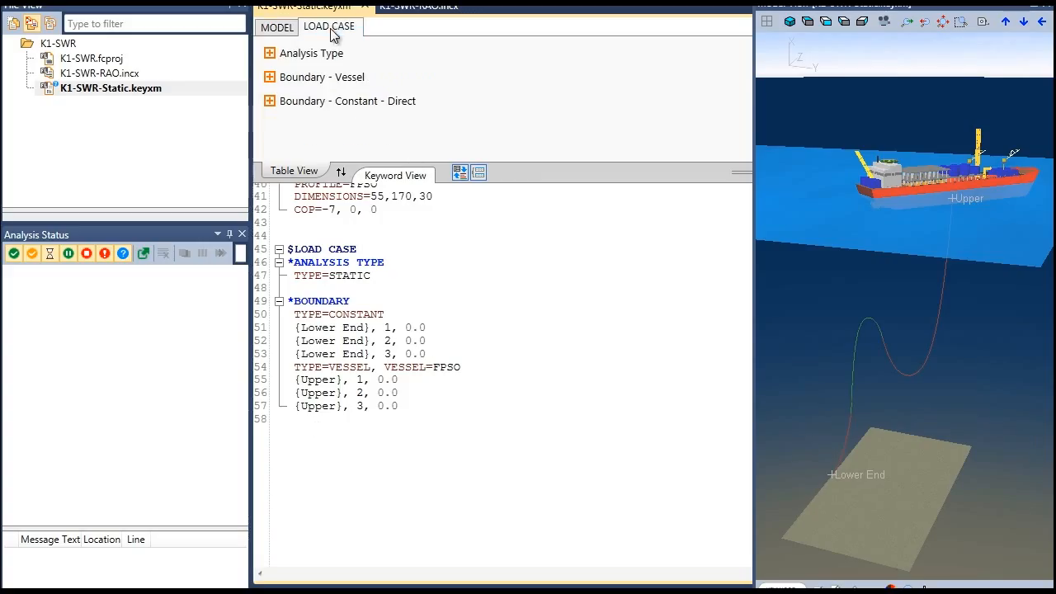
drag(523, 174, 523, 288)
right_click(298, 190)
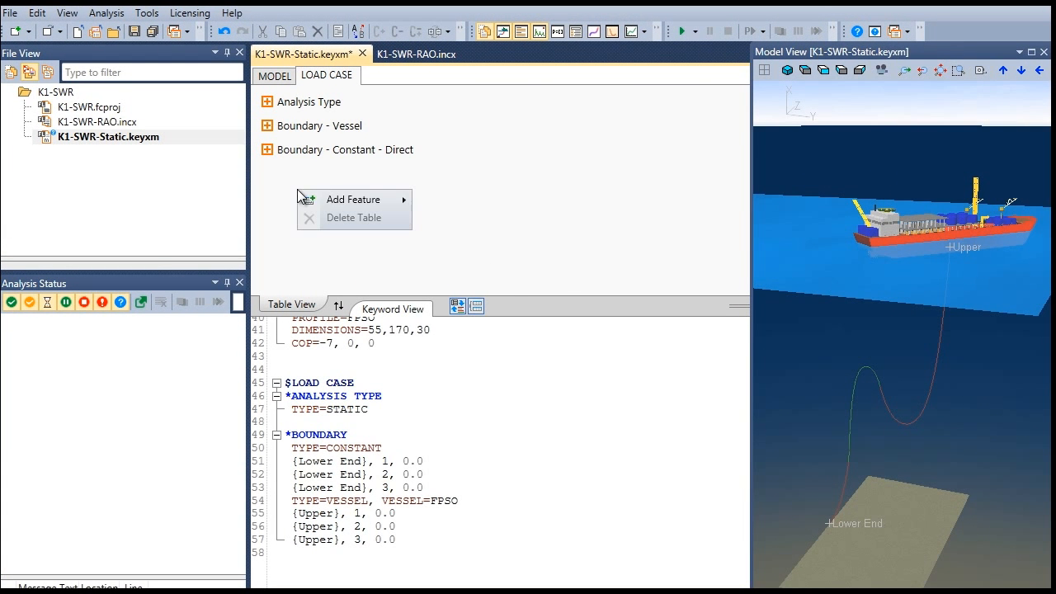
mouse_move(334, 201)
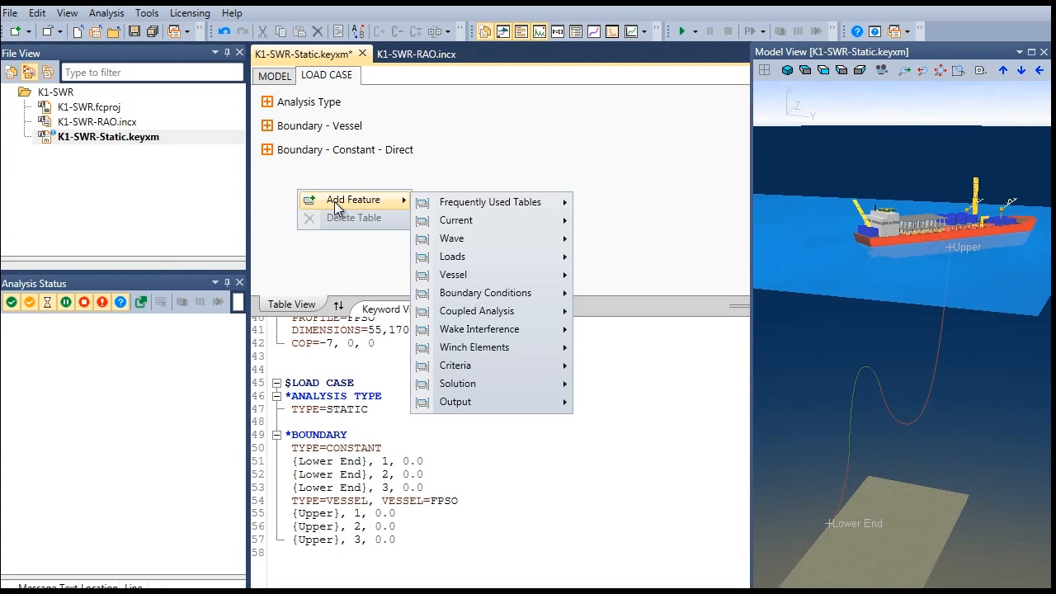
mouse_move(448, 206)
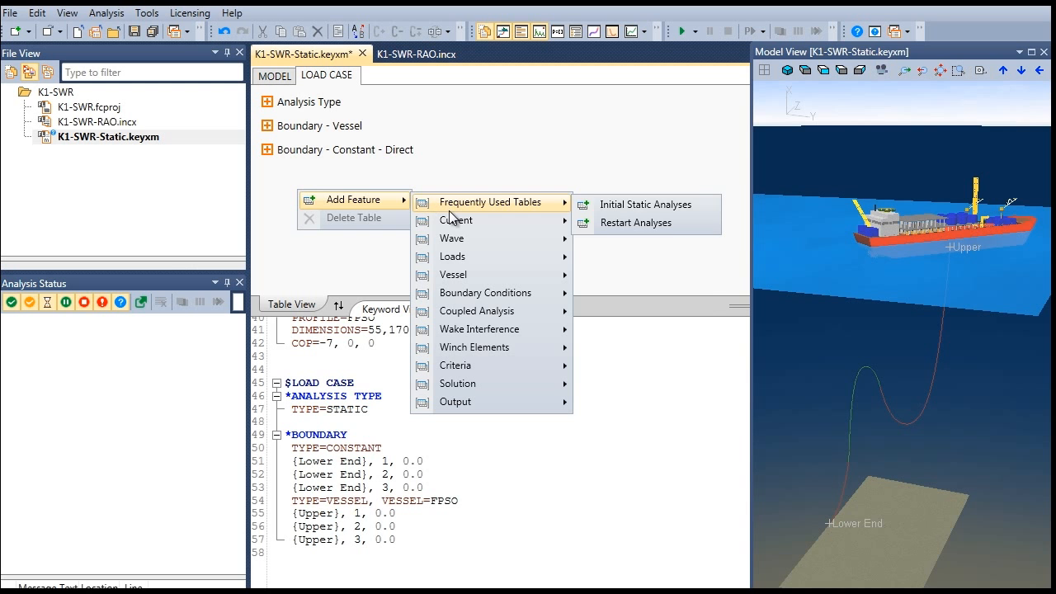
mouse_move(449, 259)
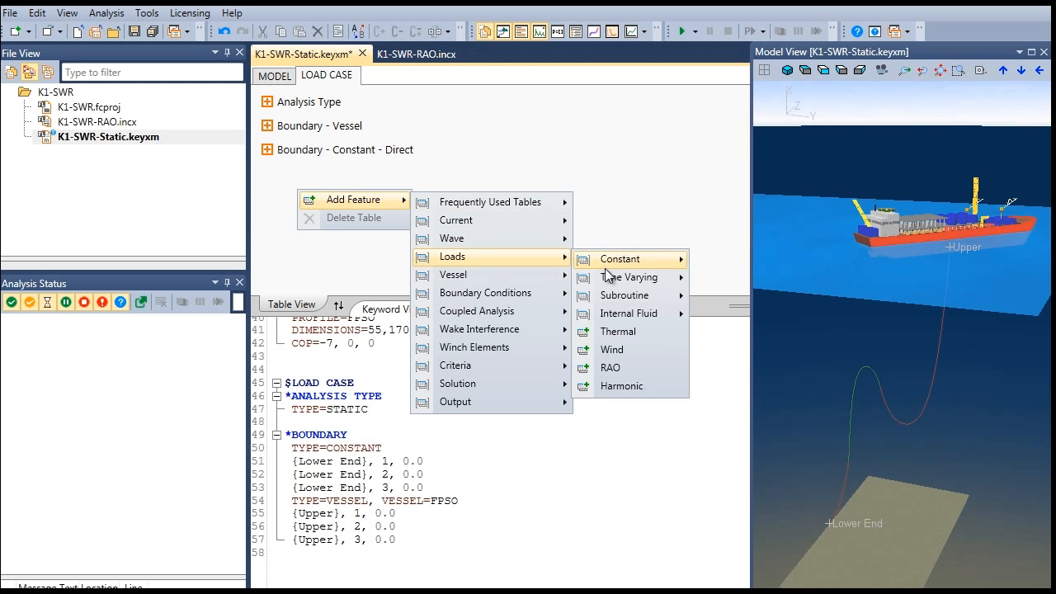
mouse_move(603, 316)
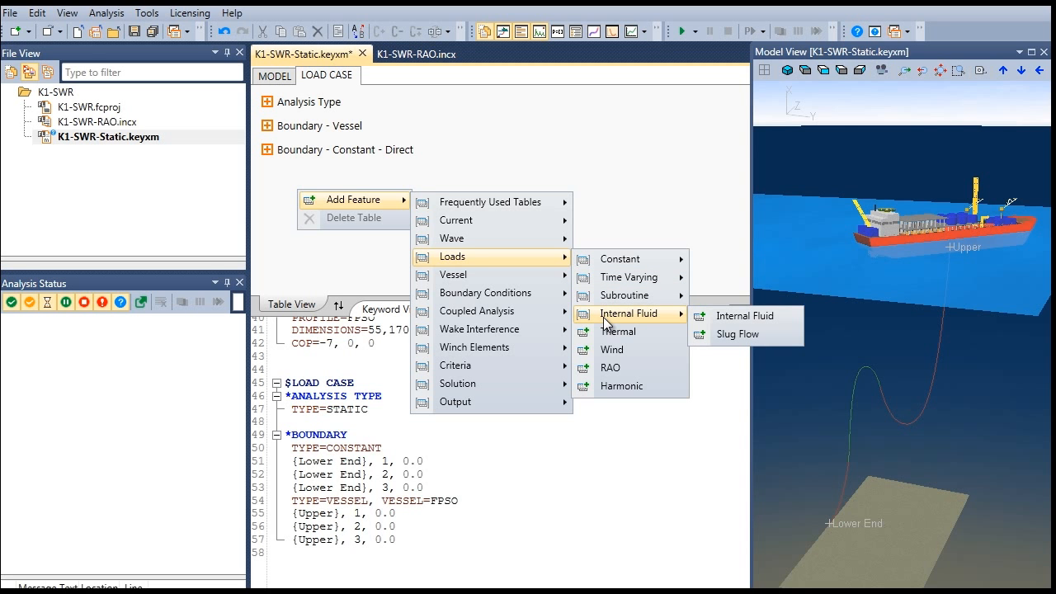
click(710, 318)
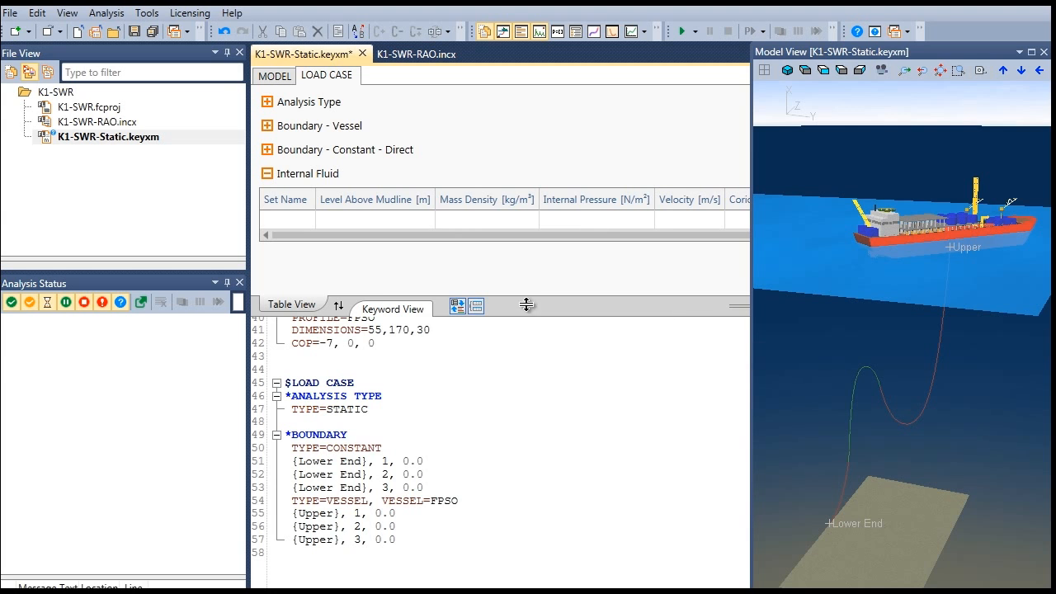
Step: Define the internal fluid for set All with level above mudline 290 m, mass density 880 kg/m³ and internal pressure 18E6 N/m², then collapse its table
click(303, 218)
click(307, 218)
click(300, 234)
click(340, 219)
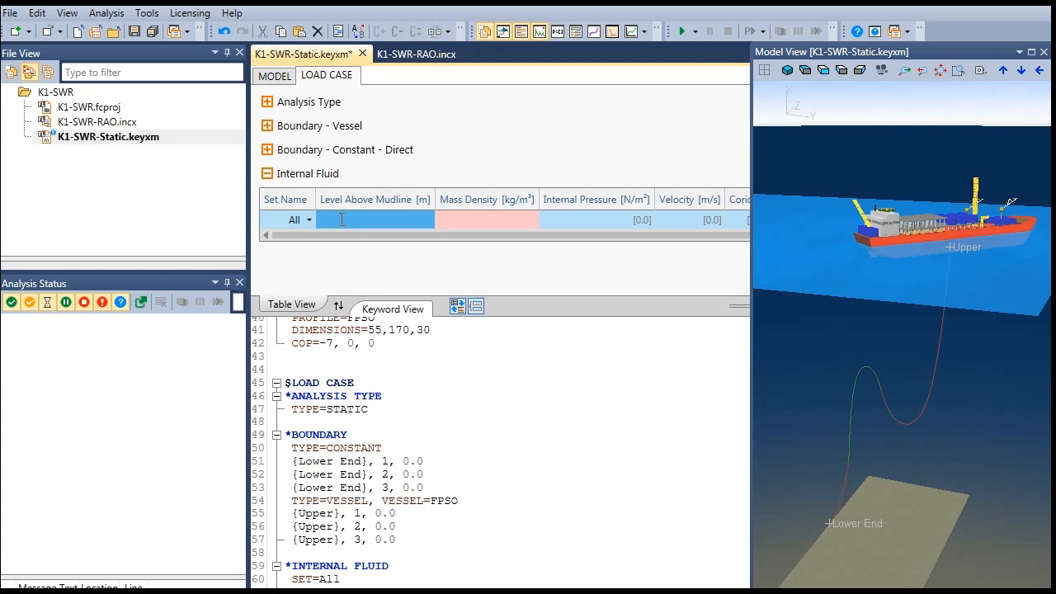
text(290)
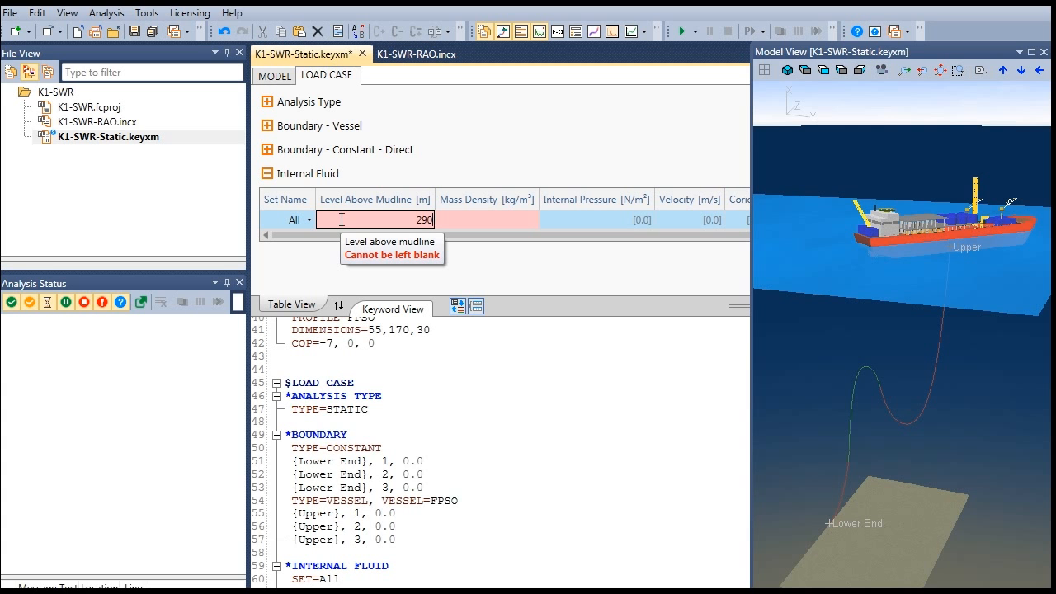
key(Tab)
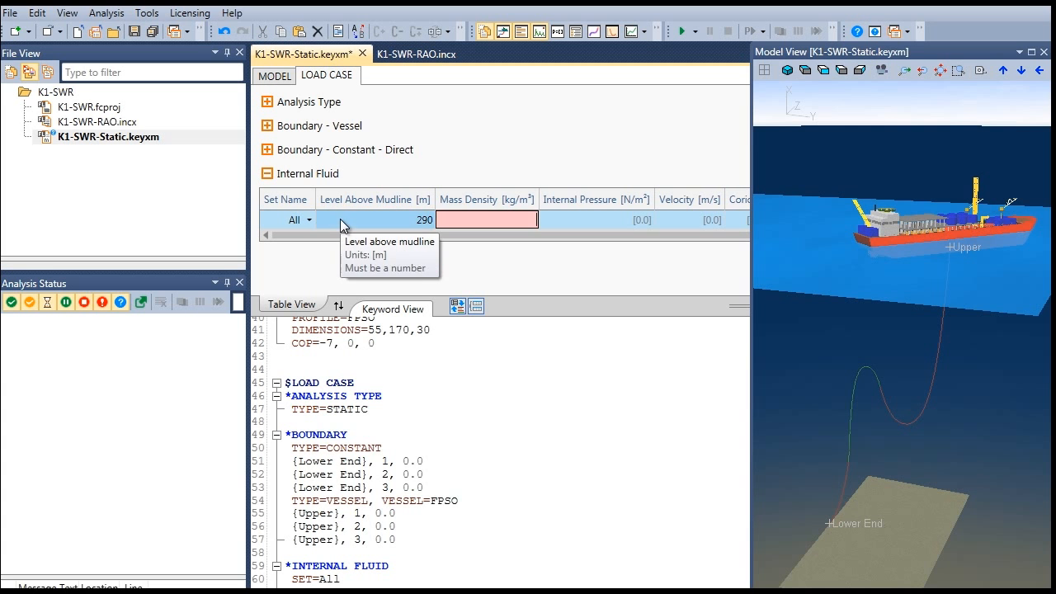
text(880)
key(Tab)
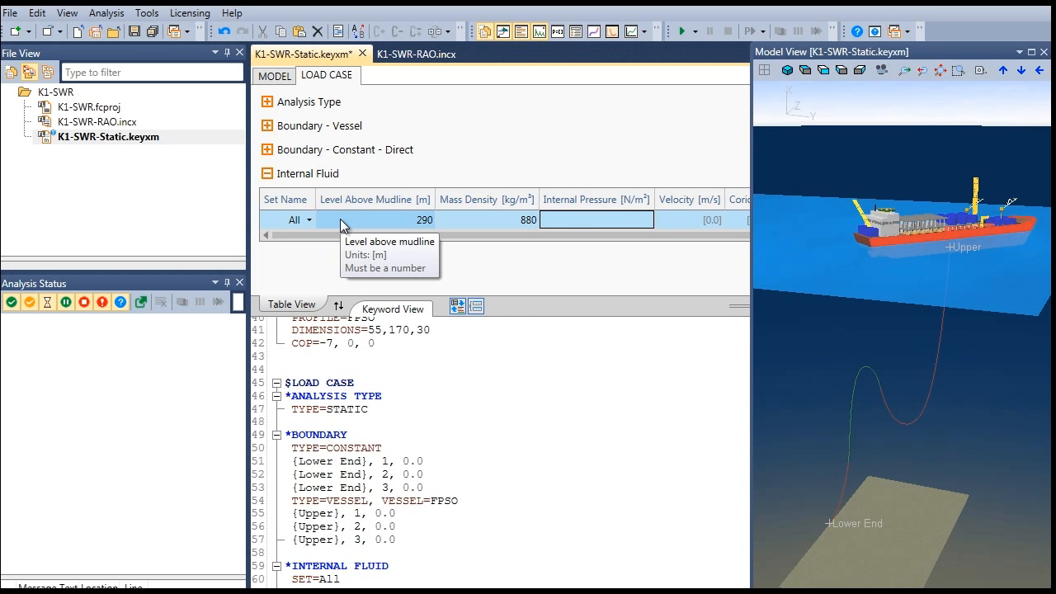
text(18E6)
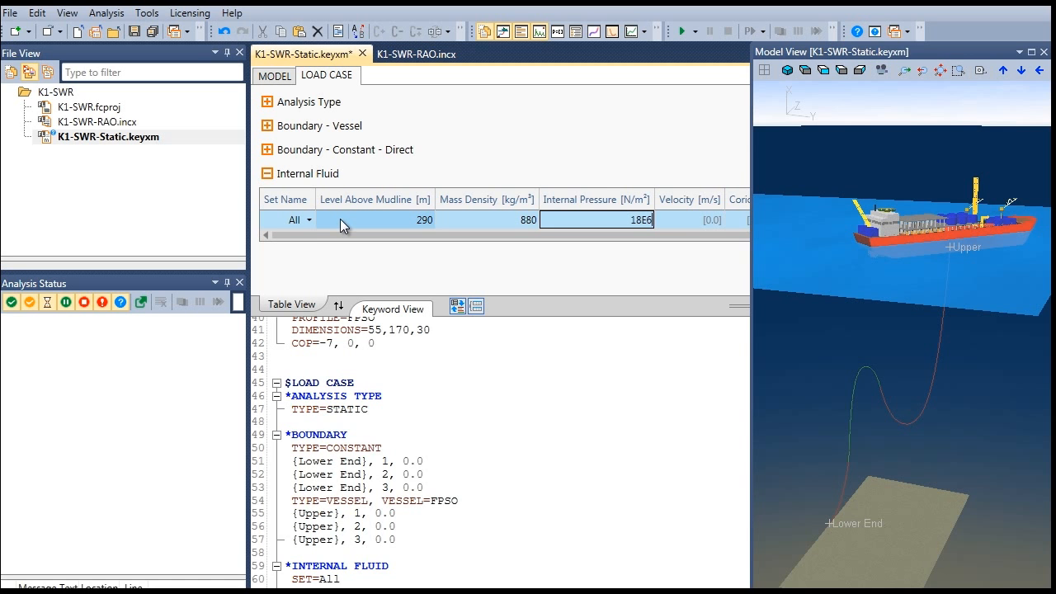
key(Return)
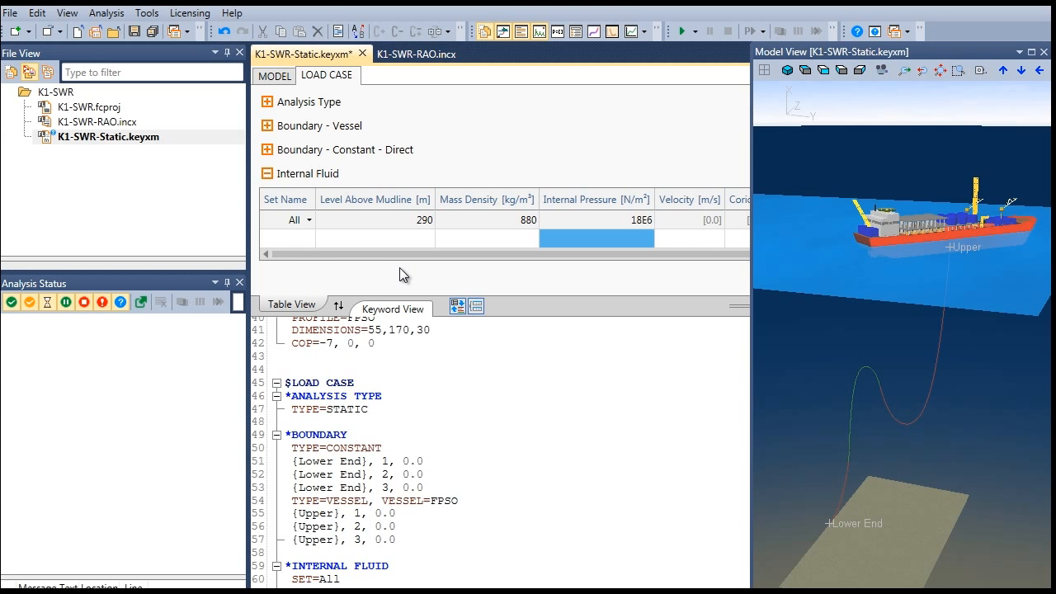
click(267, 174)
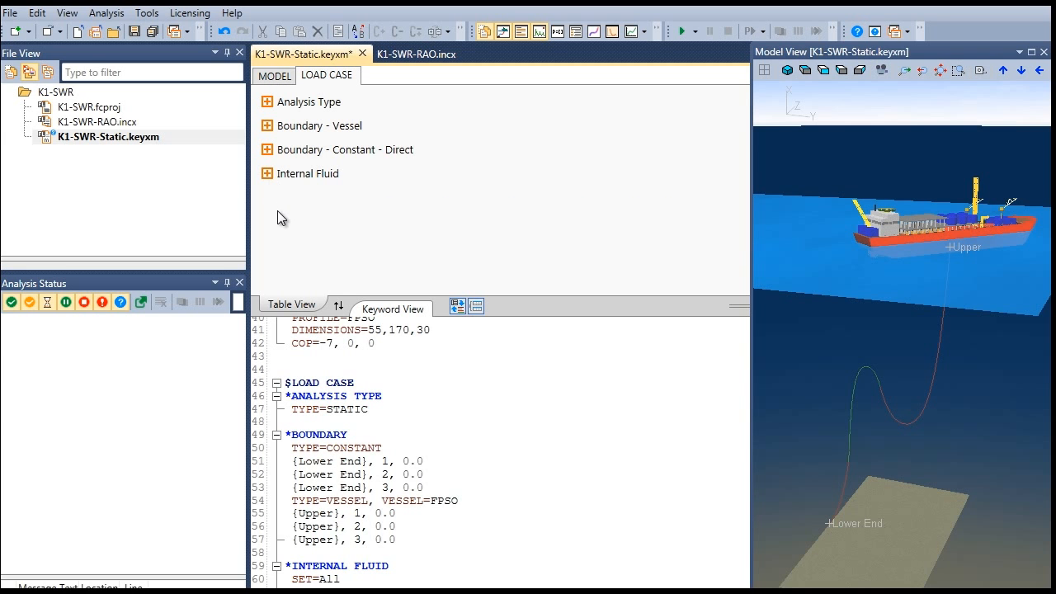
Step: Add a Fixed Time Step table from the solution features to the load case
right_click(278, 212)
mouse_move(308, 221)
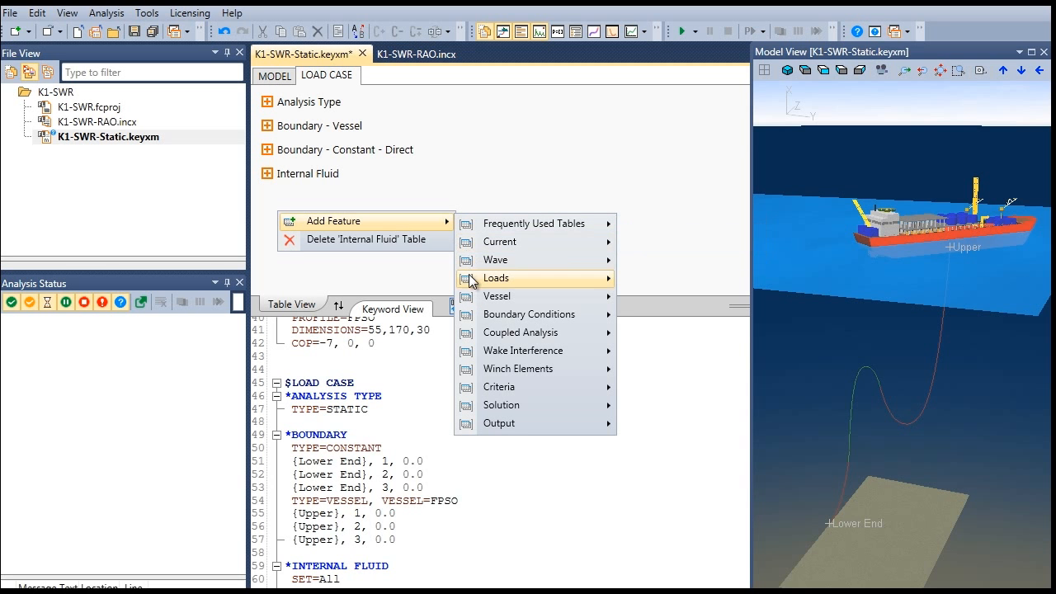
mouse_move(472, 413)
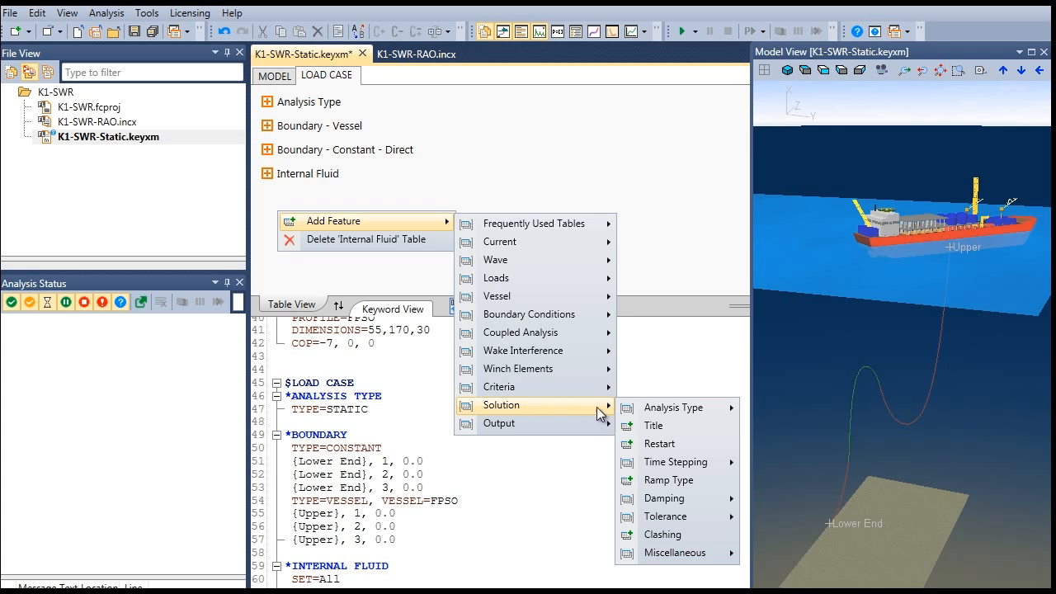
mouse_move(644, 465)
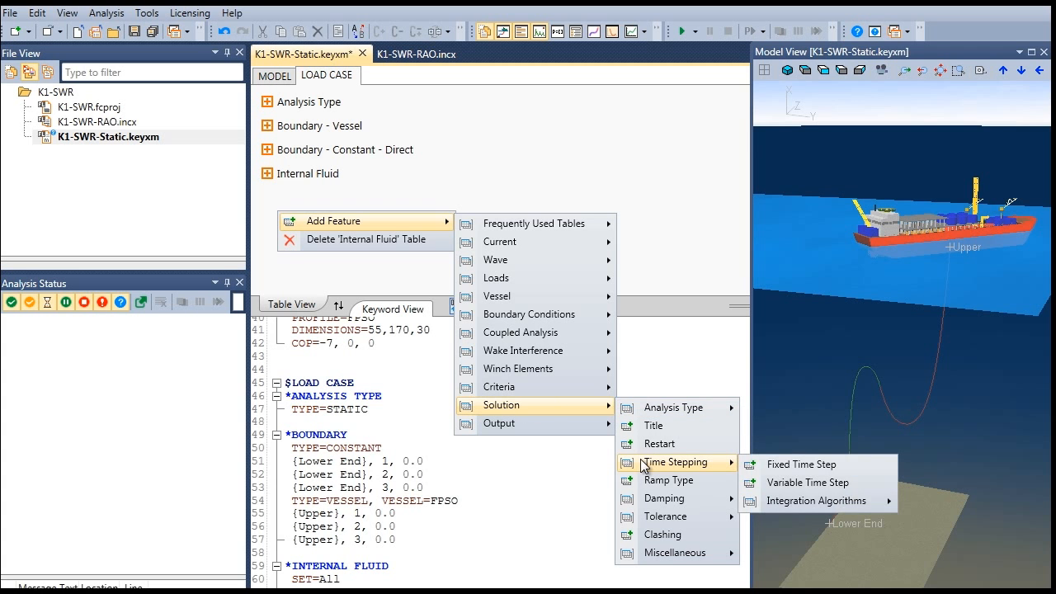
click(772, 465)
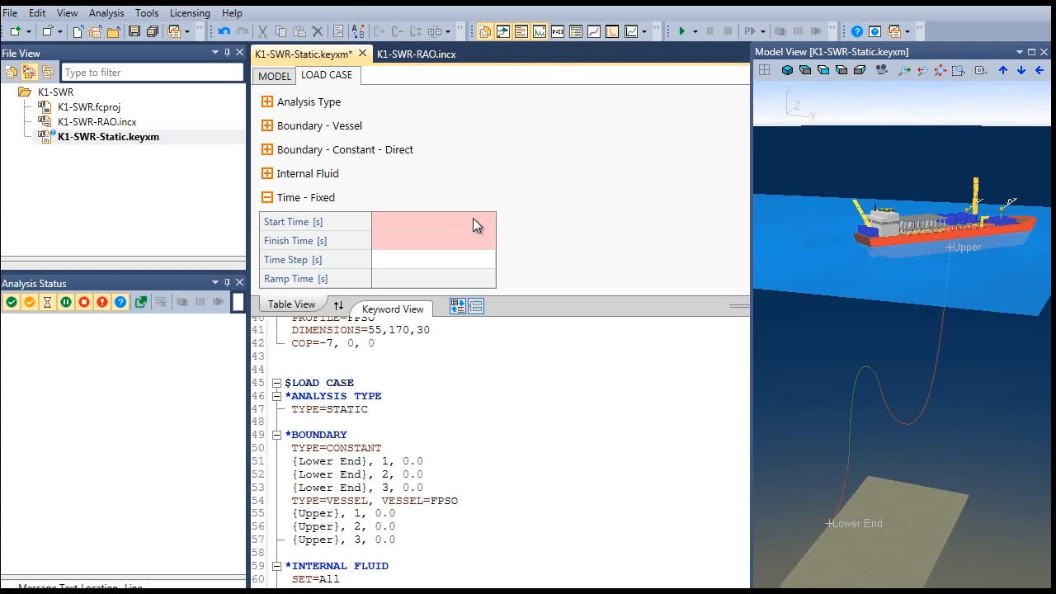
Step: Set the fixed time stepping to a start time of 0 s and a finish time of 1 s
click(464, 218)
click(463, 218)
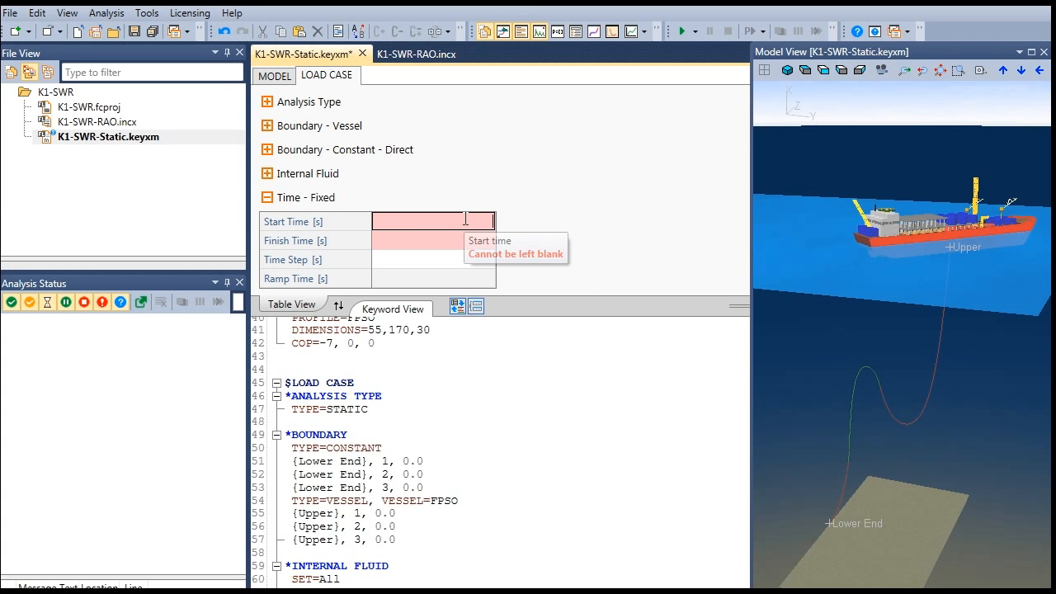
text(0)
key(Return)
click(477, 240)
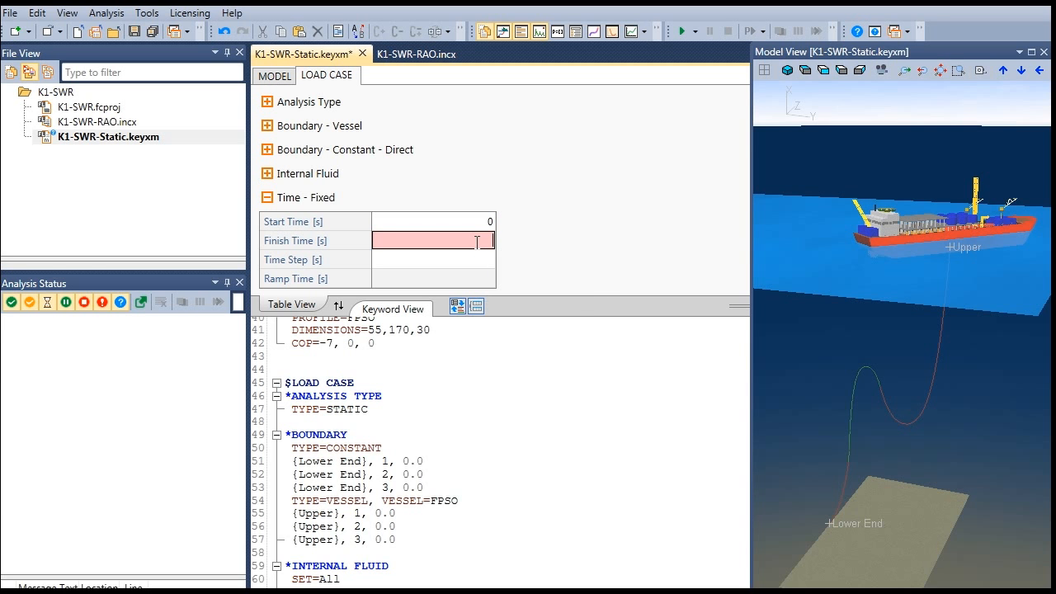
text(1)
key(Return)
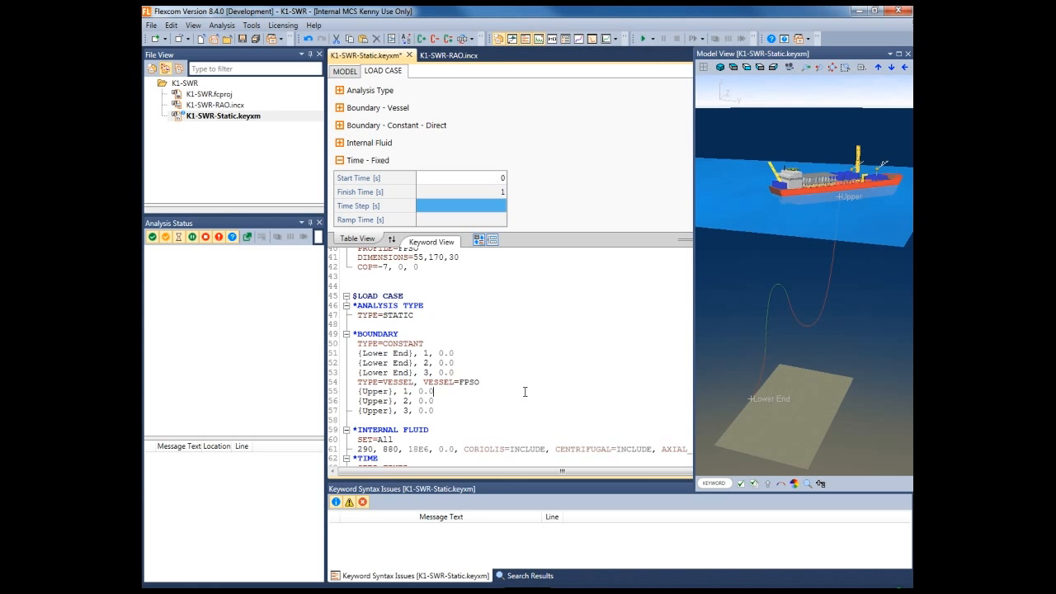
Step: Add a $DATABASE POSTPROCESSING section after the *TIME keyword at the end of the static keyword file
scroll(526, 383, down, 6)
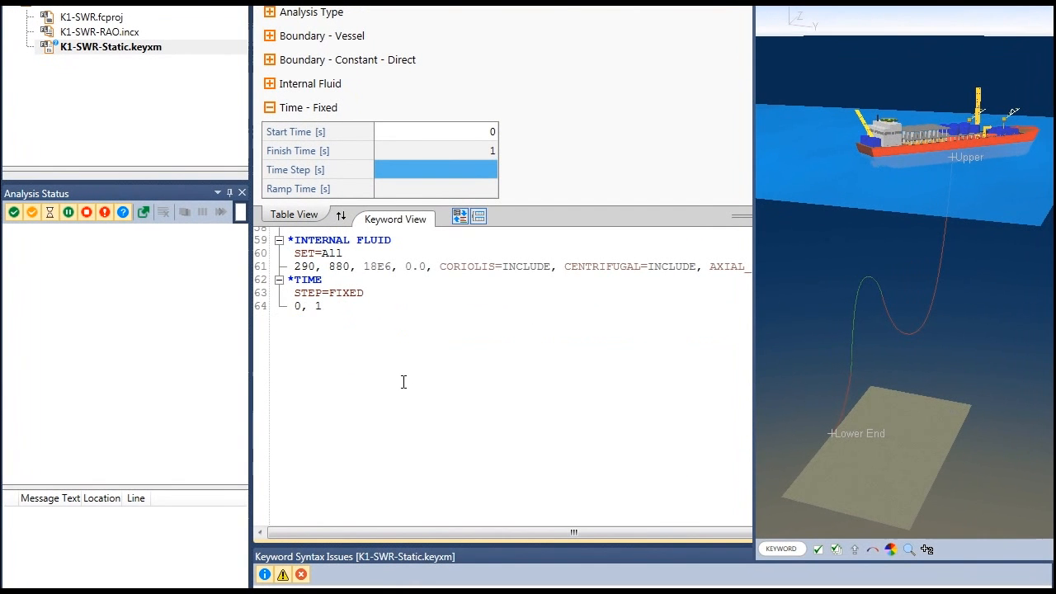
click(402, 379)
key(Return)
key(Return)
text($D)
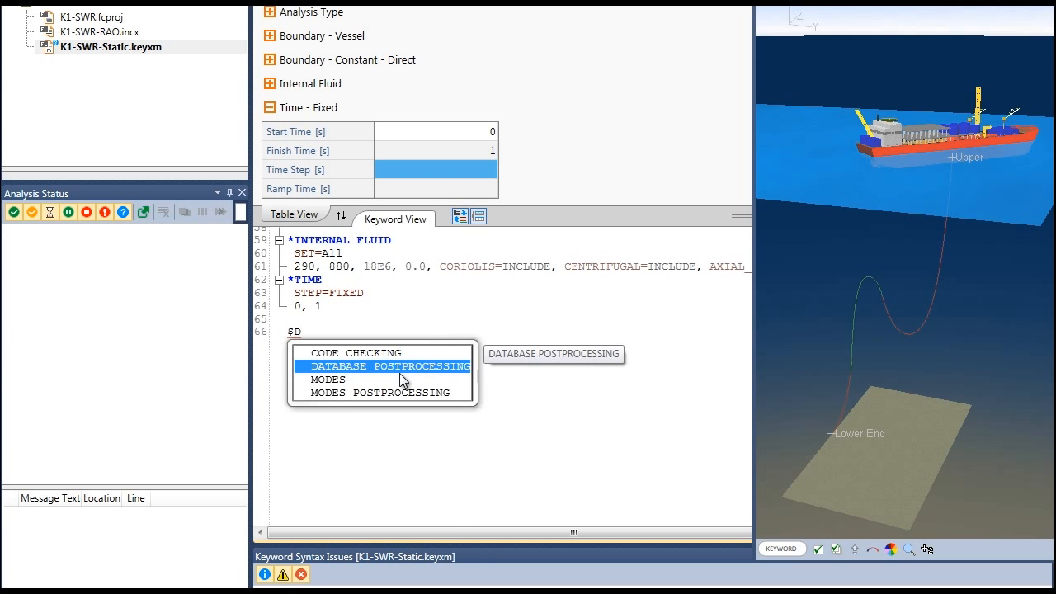
double_click(399, 371)
key(Return)
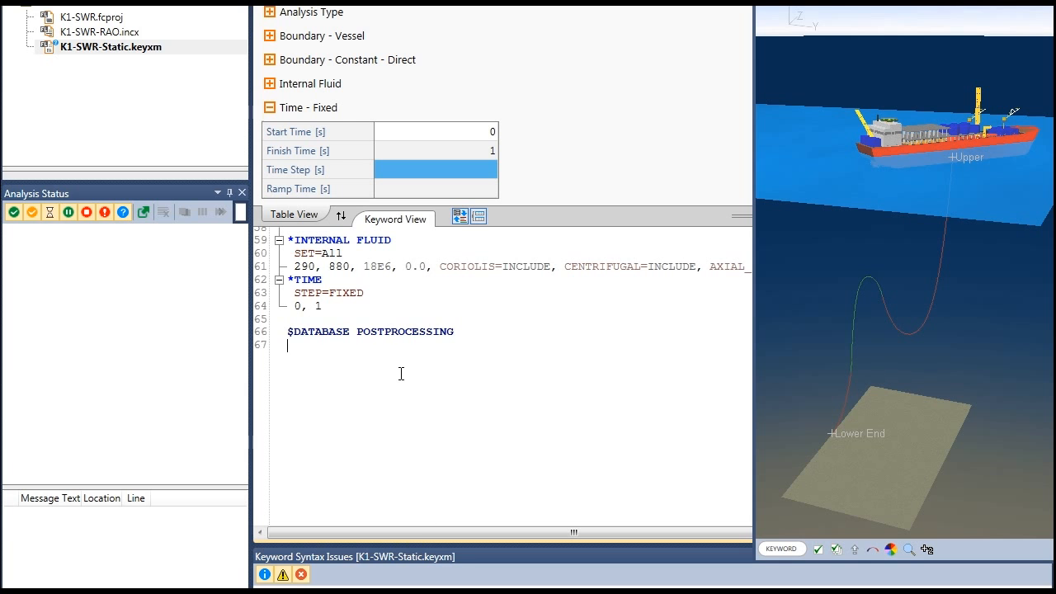
Step: Add a *STANDARD OUTPUT keyword with SET=All to the database postprocessing section
text(*s)
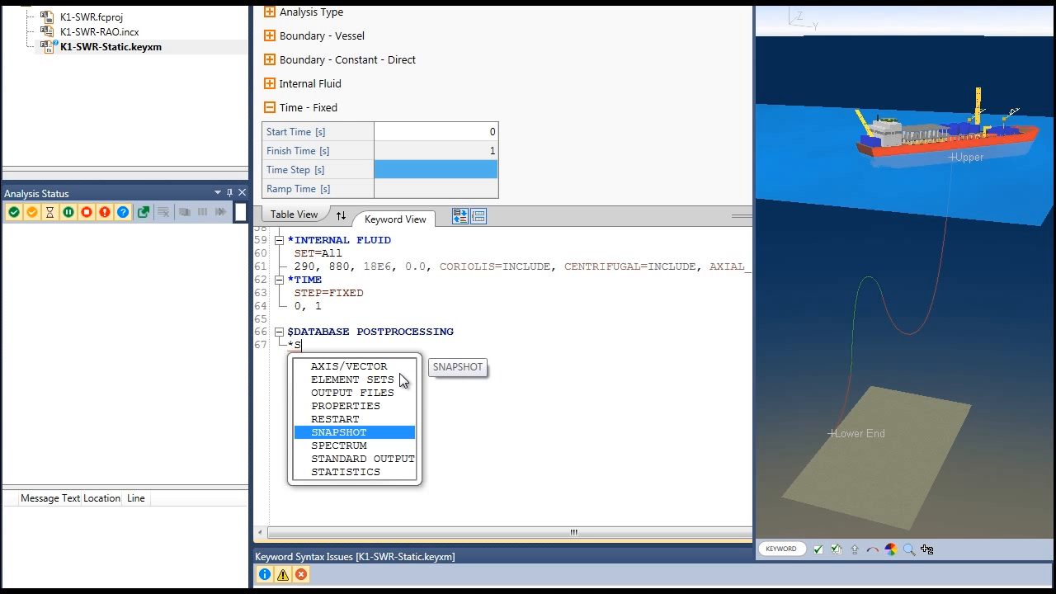
key(Down)
key(Down)
key(Return)
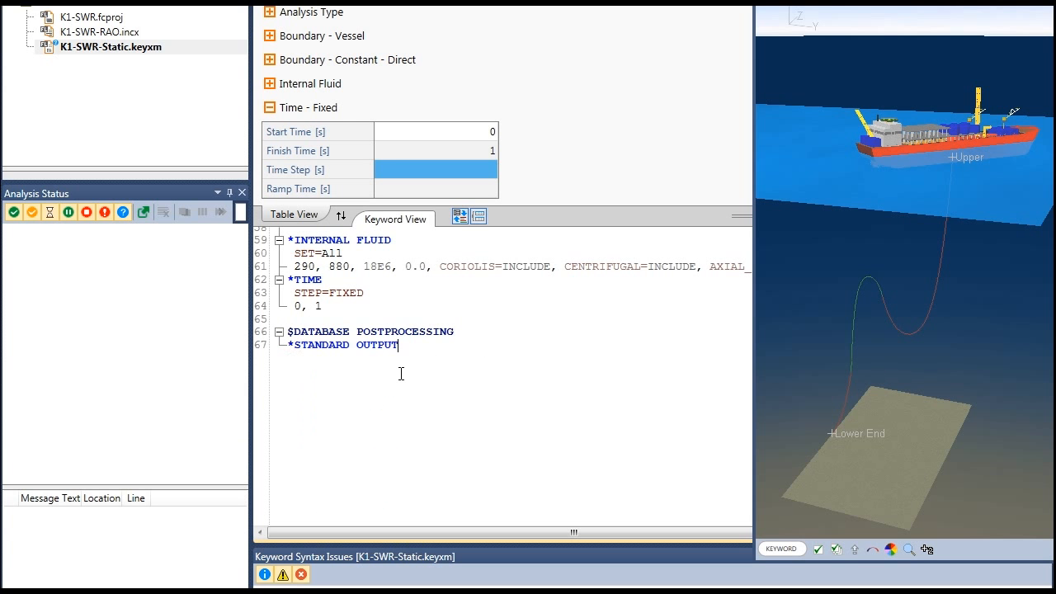
key(Return)
text(S)
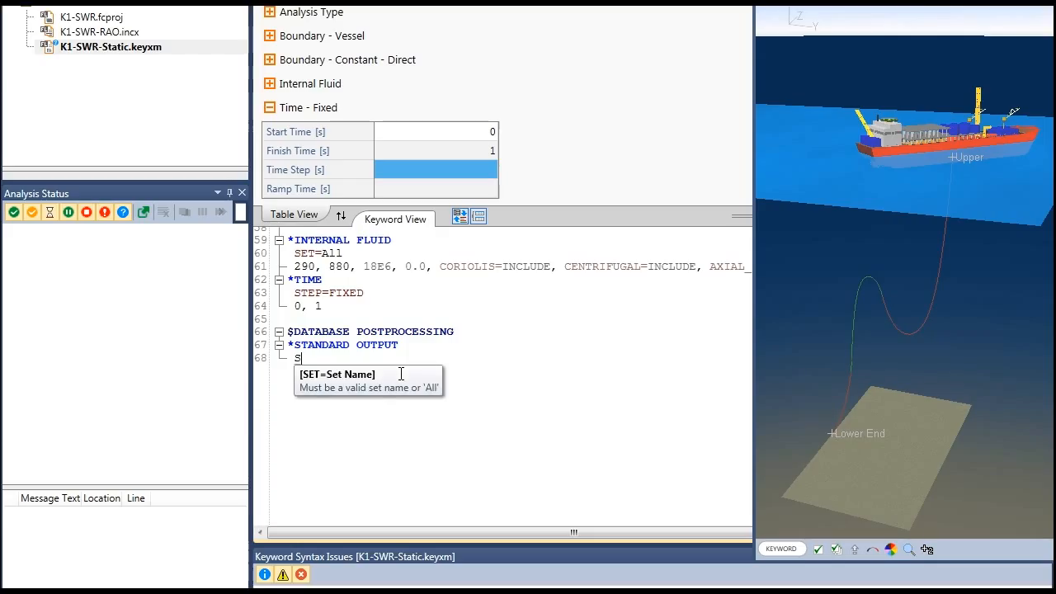
text(ET=)
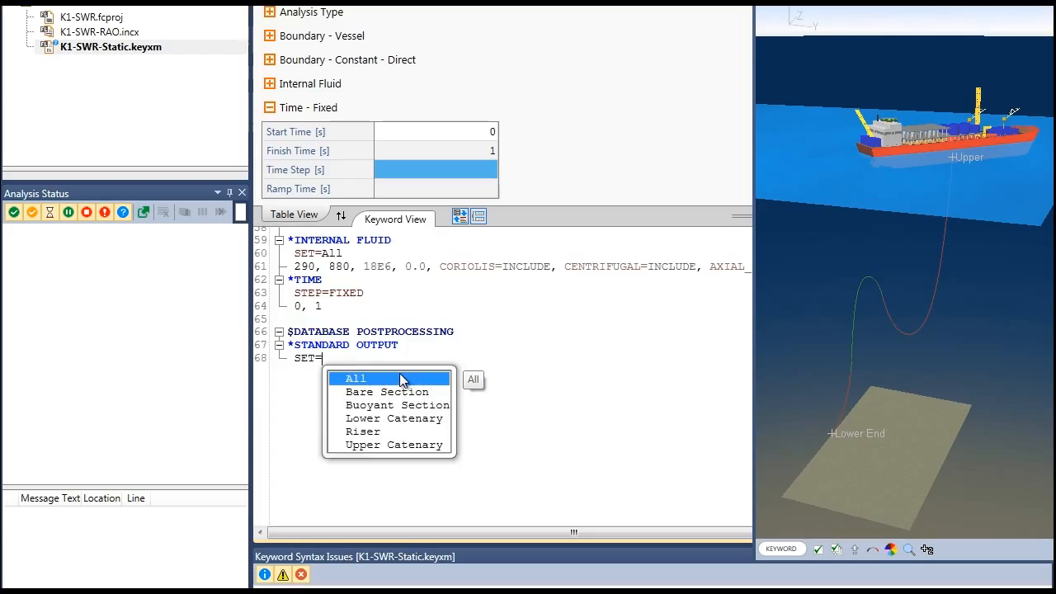
click(400, 379)
key(Return)
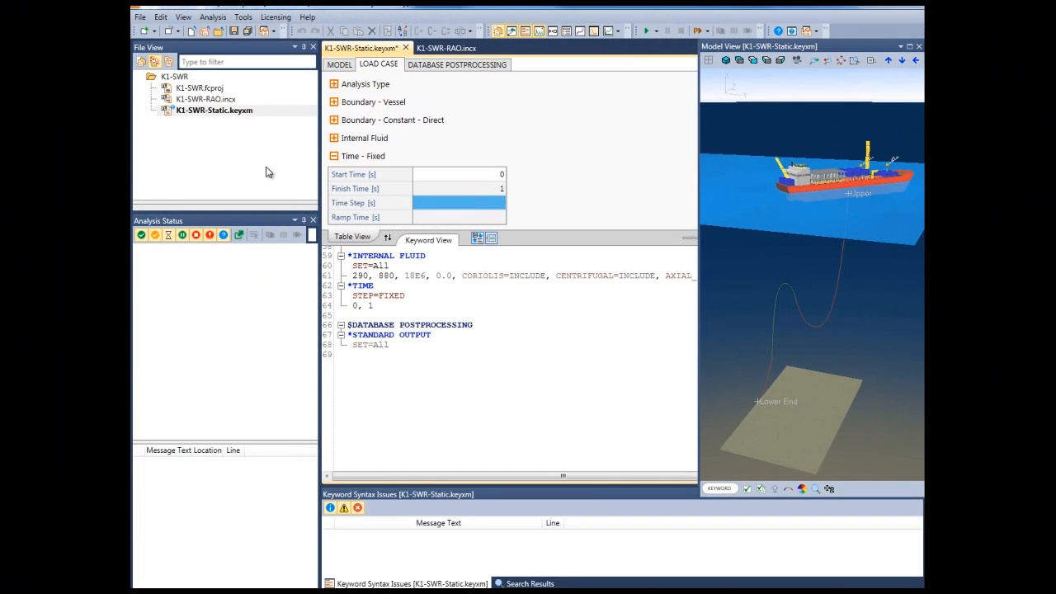
Step: Run the analysis for K1-SWR-Static.keyxm
right_click(207, 120)
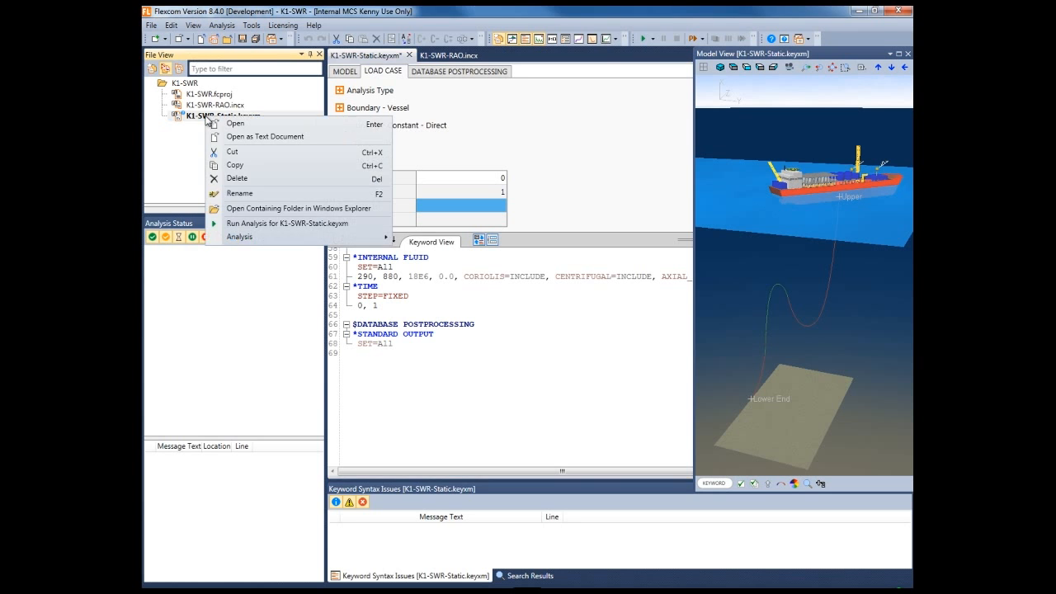
click(251, 224)
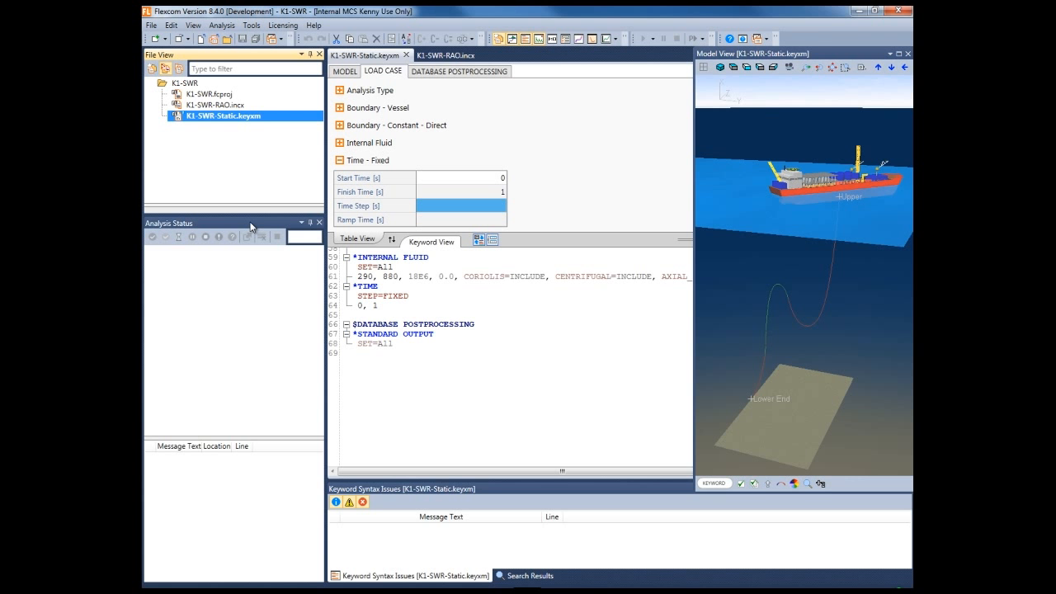
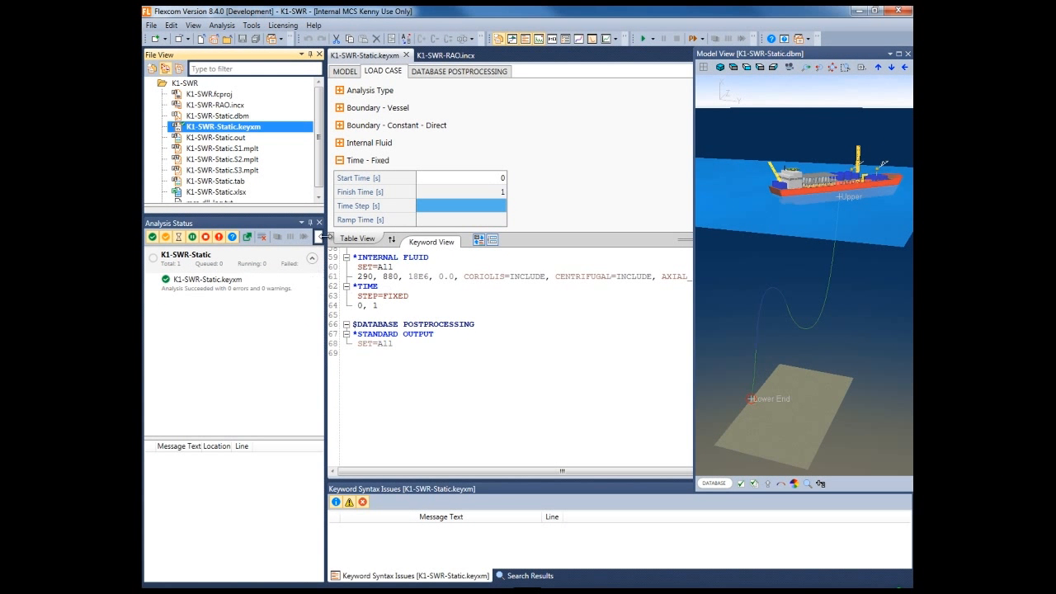
Step: Review the static snapshot plots starting from K1-SWR-Static.S1.mplt with the model view closed, and close the plot file
double_click(250, 149)
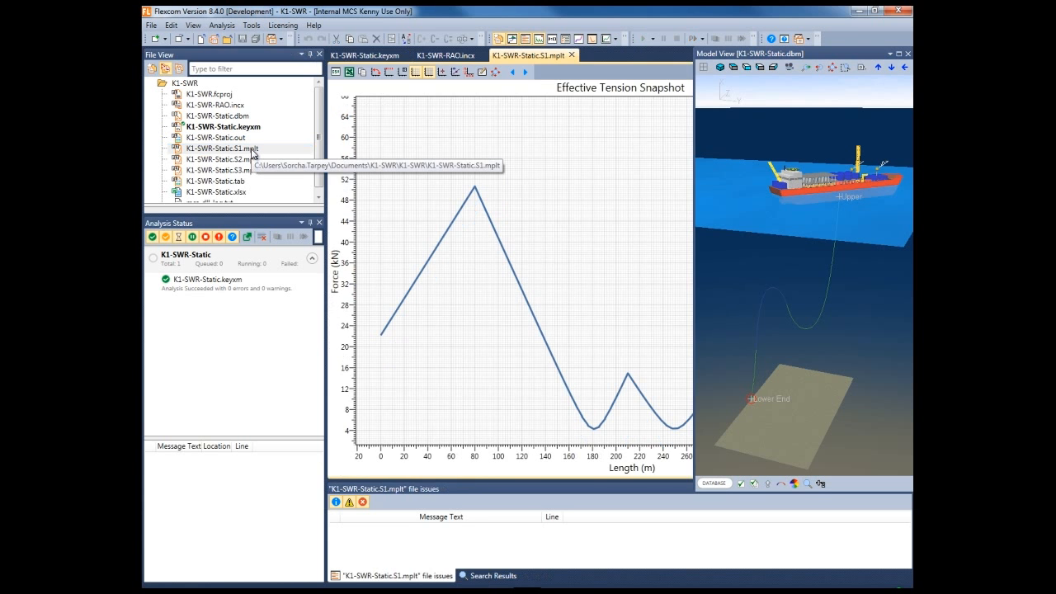
click(907, 54)
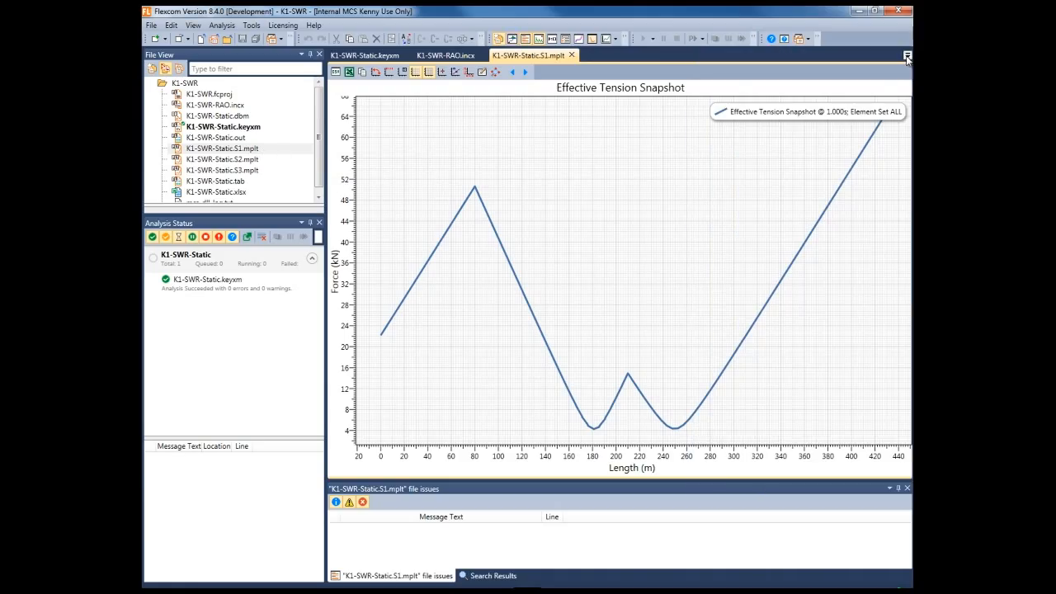
click(525, 74)
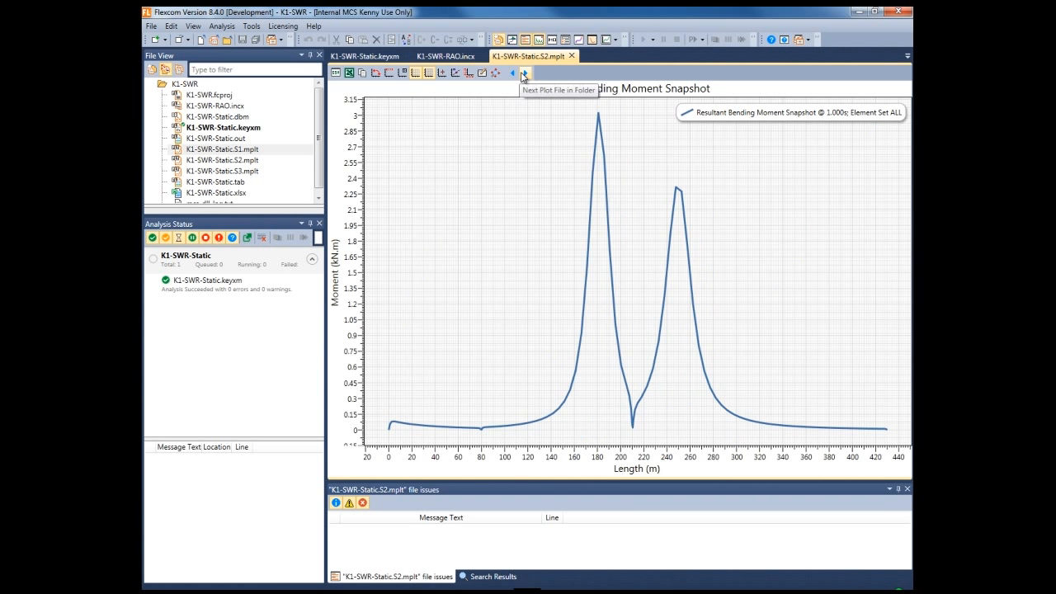
click(523, 75)
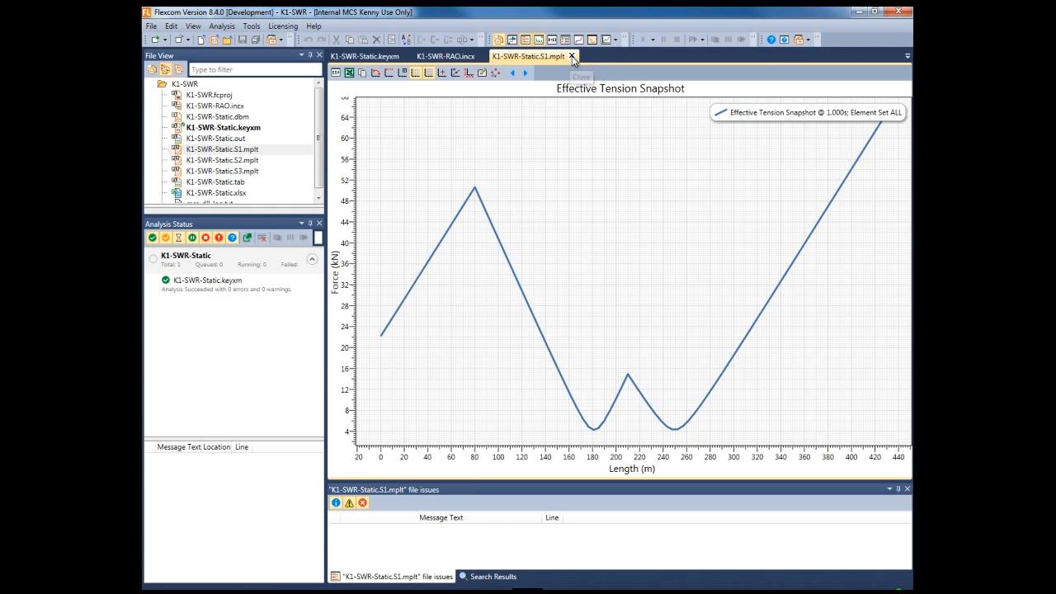
click(572, 56)
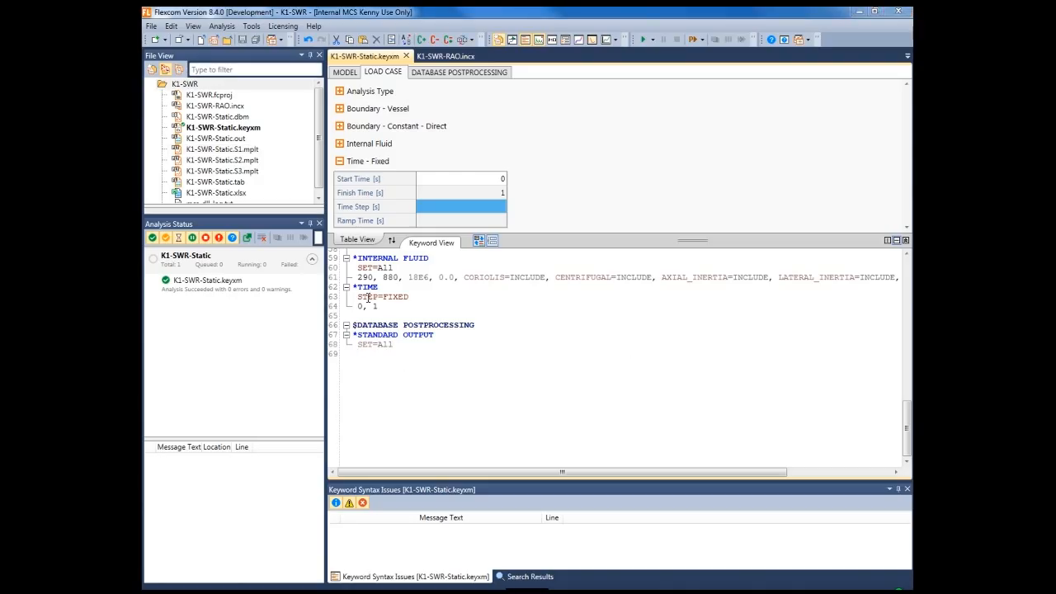
Step: Create a new metric-units keyword file named K1-SWR-dynamic.keyxm in the project folder
click(151, 29)
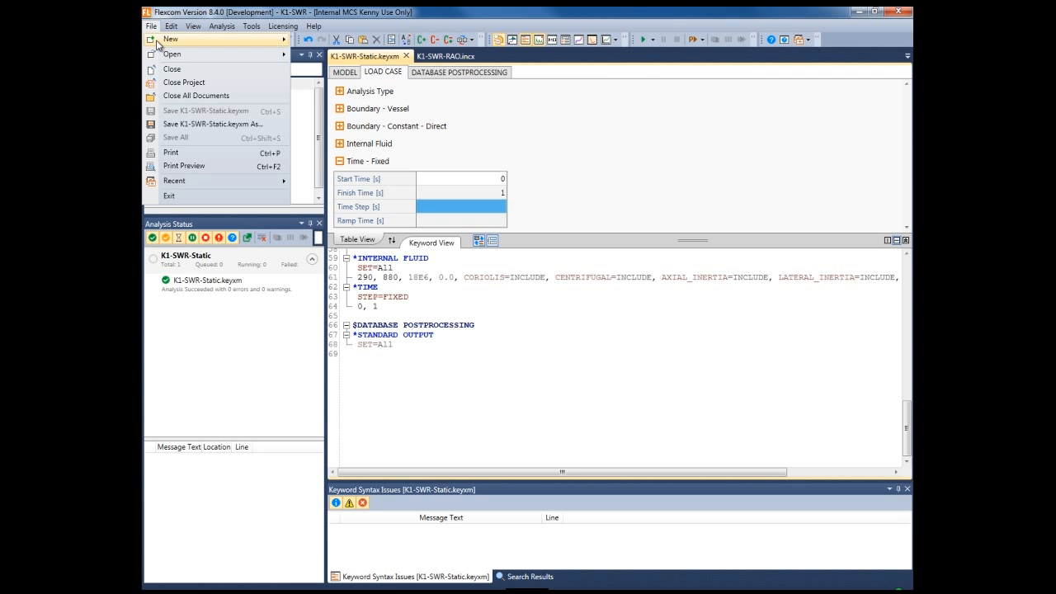
mouse_move(160, 45)
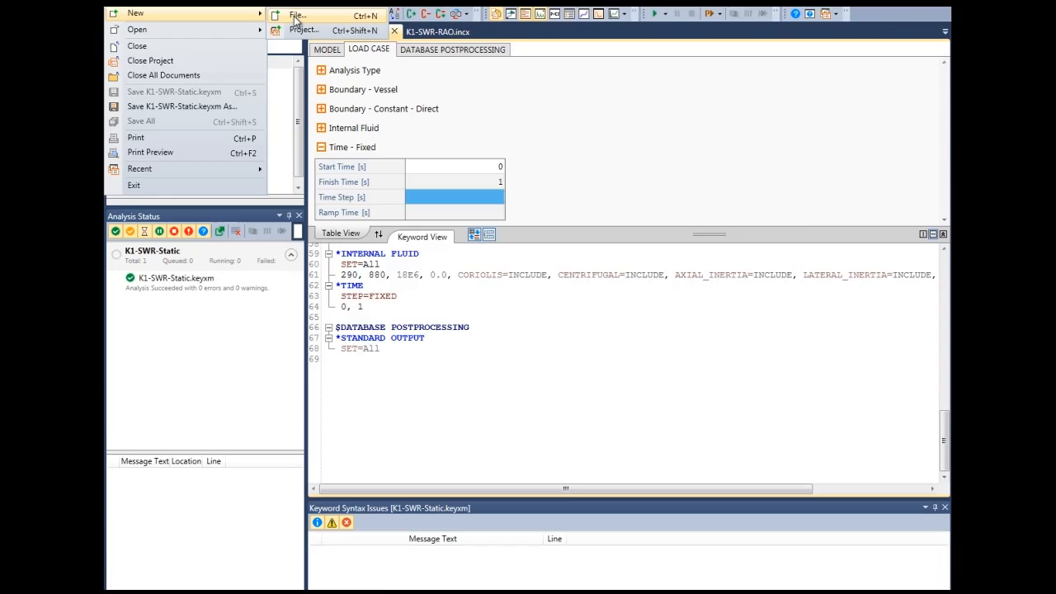
click(316, 43)
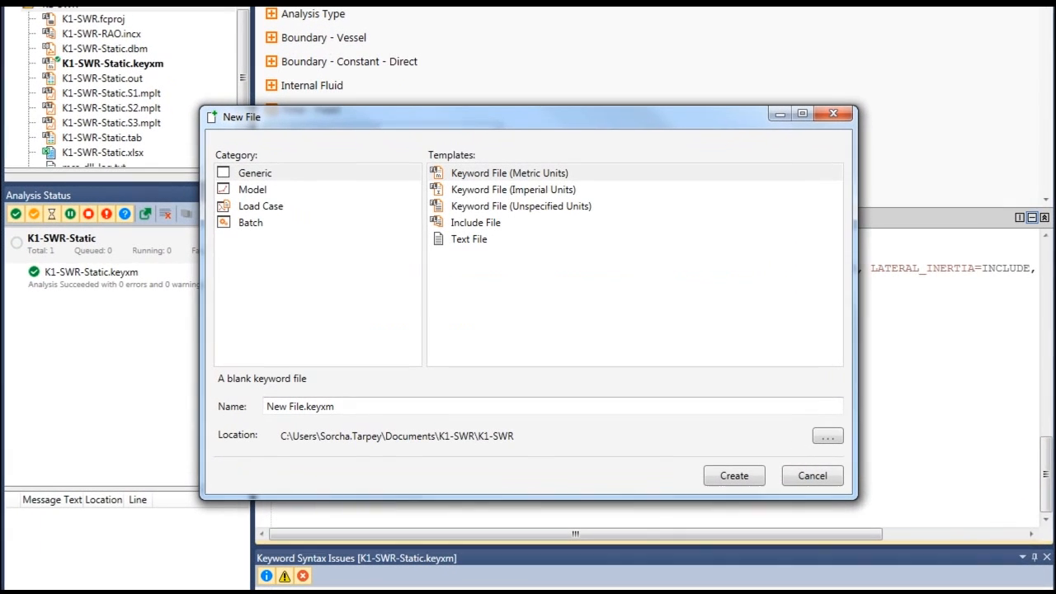
click(454, 177)
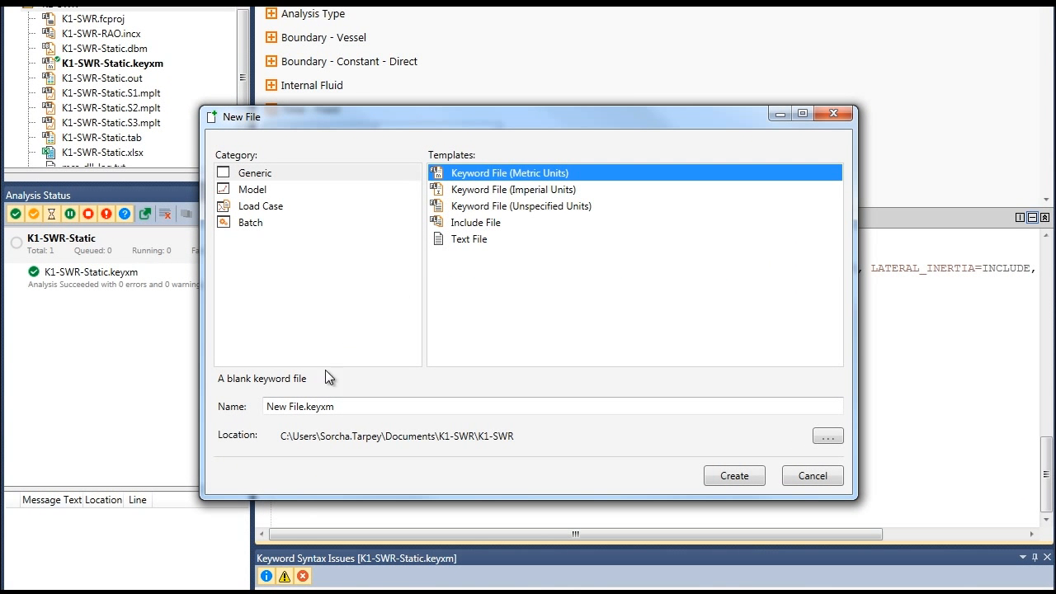
click(302, 408)
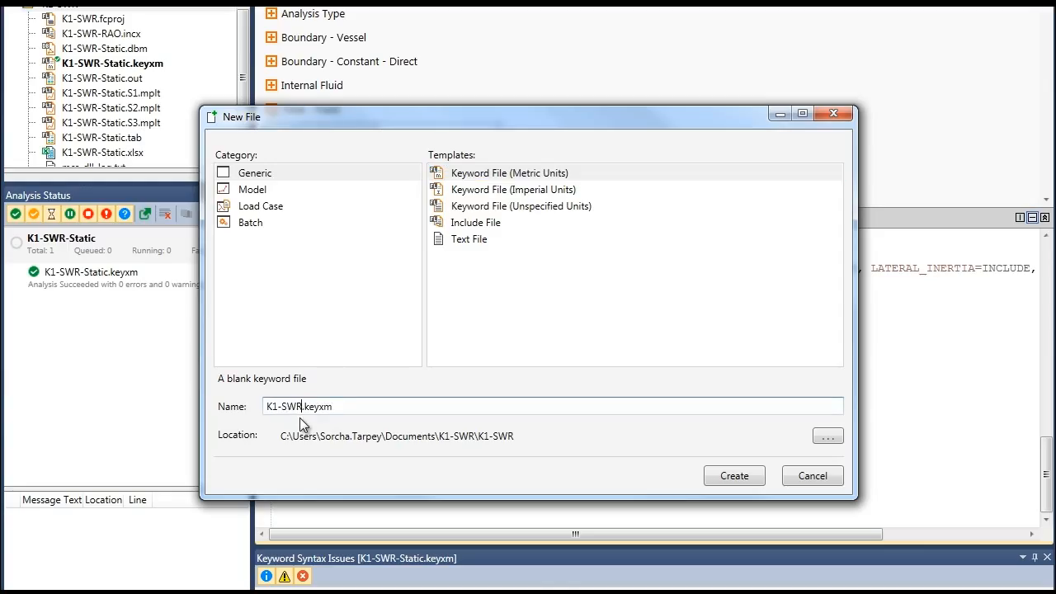
text(dynamic)
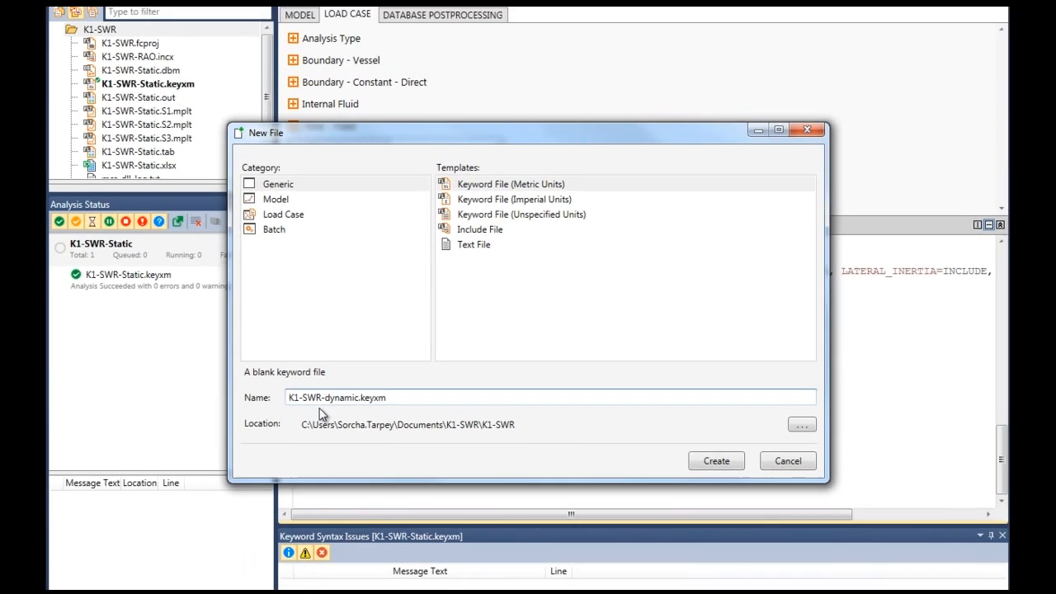
key(Return)
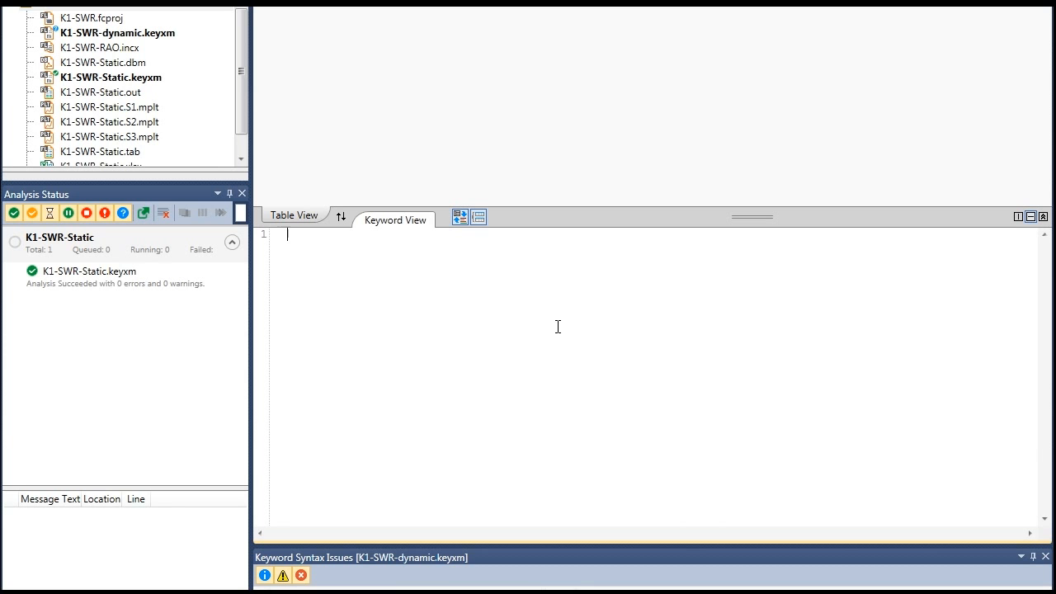
Step: Start the dynamic file with a $PREPROCESSOR section containing a *PARAMETERS keyword
text($P)
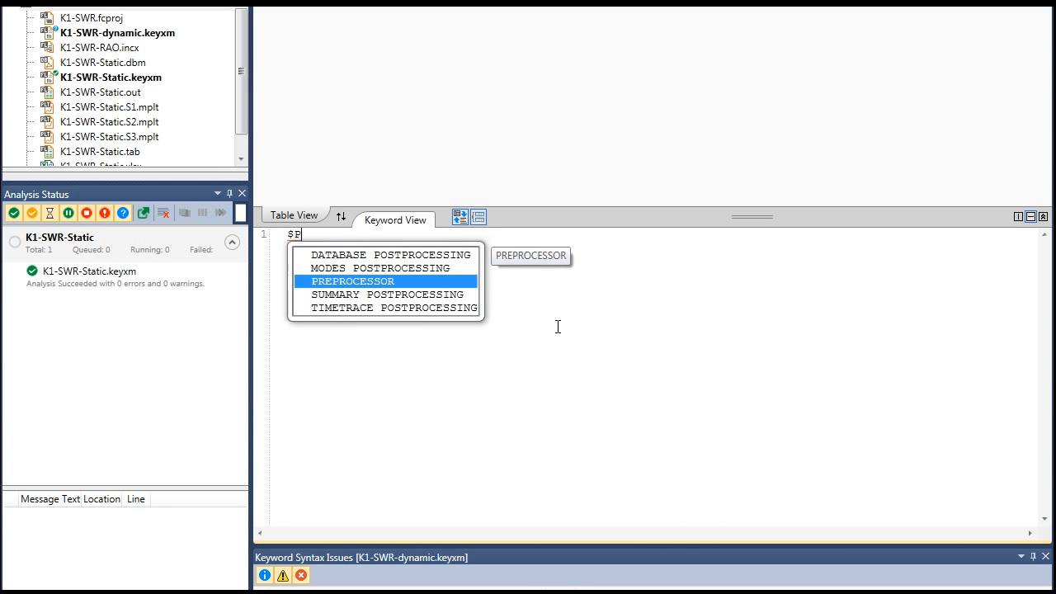
key(Return)
key(Return)
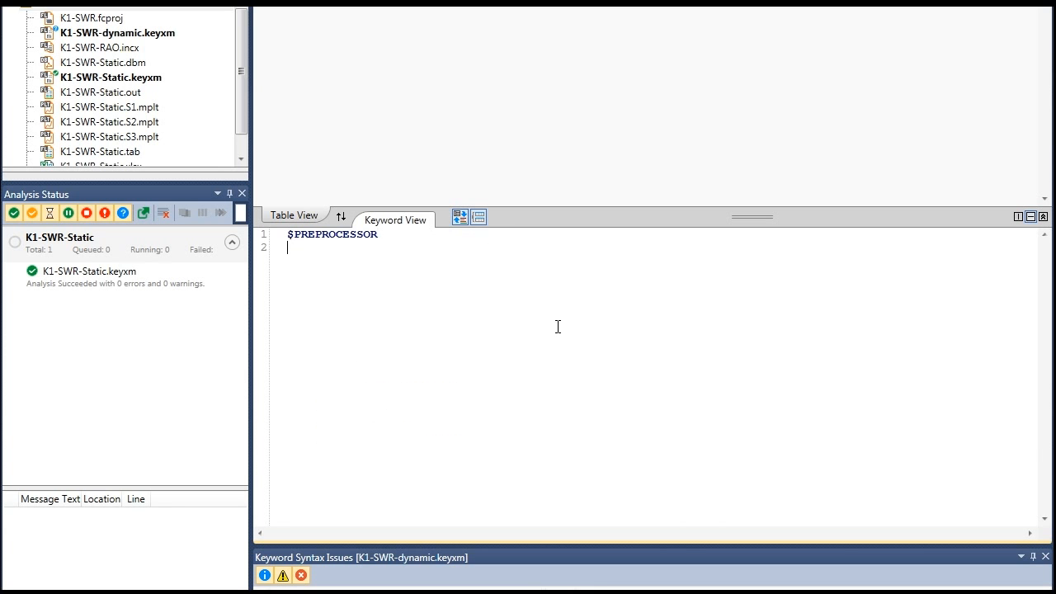
text(*)
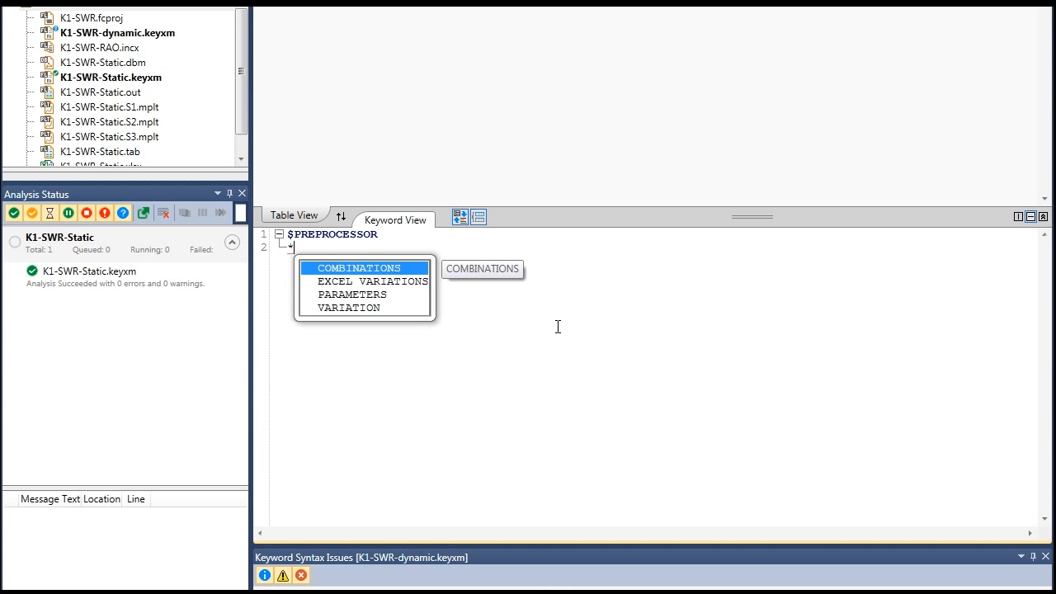
text(p)
key(Return)
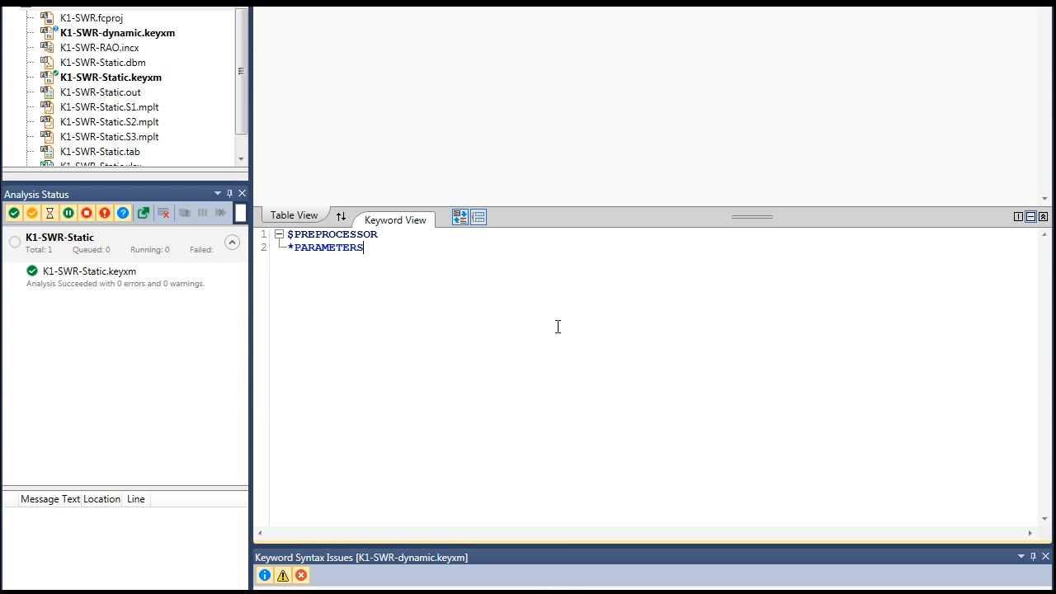
Step: Define a parameter named Period with a value of 10 under the *PARAMETERS keyword
key(Return)
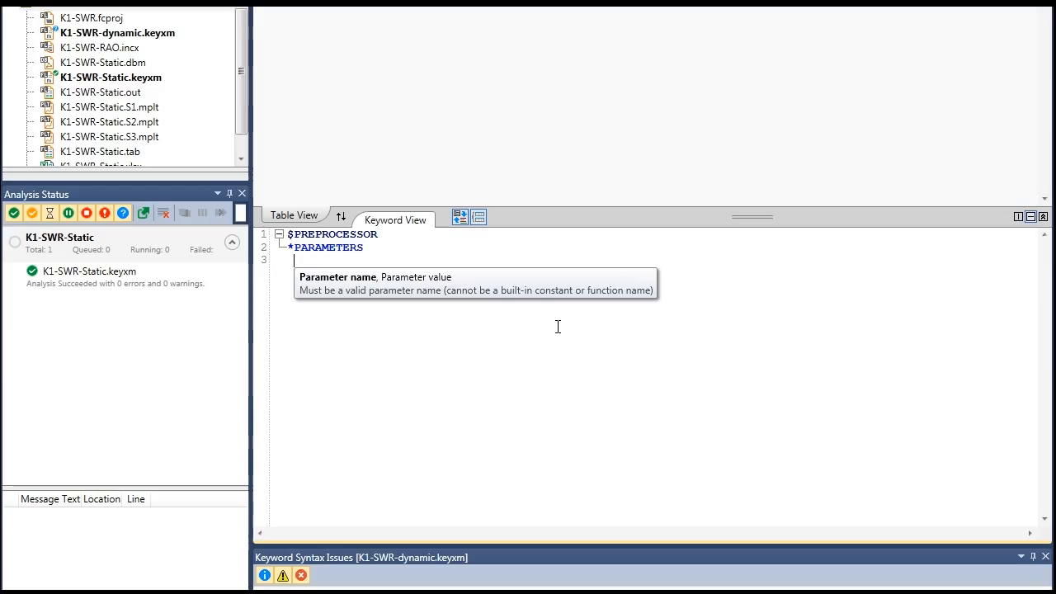
text(Period,)
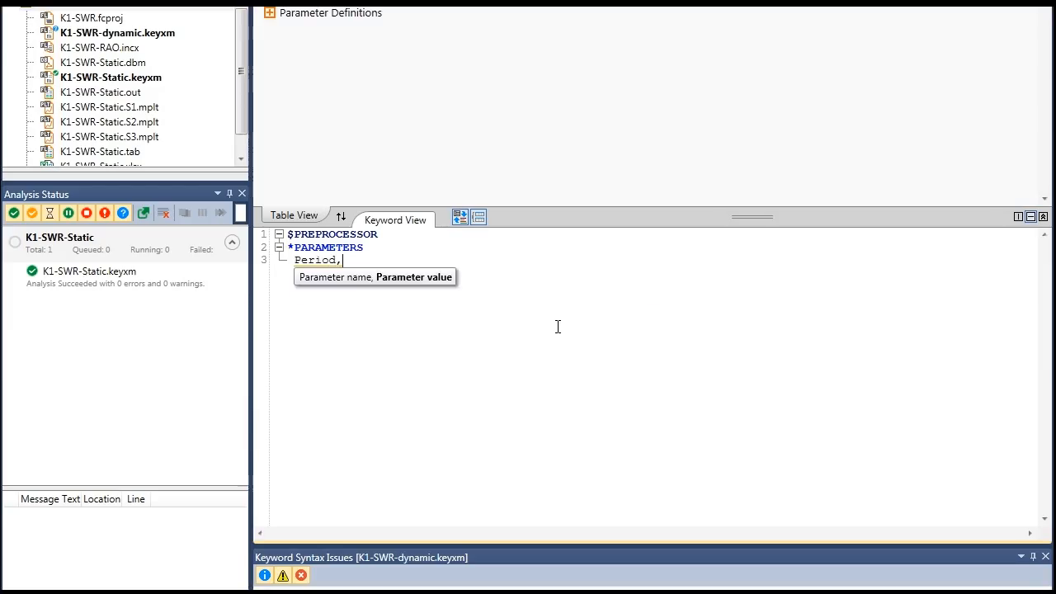
text( 10)
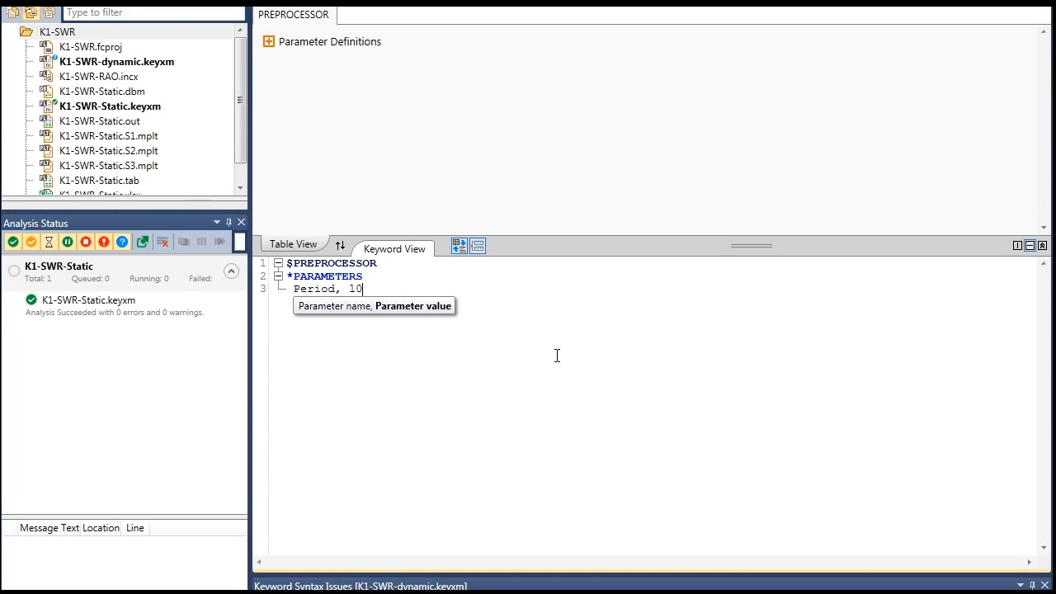
key(Return)
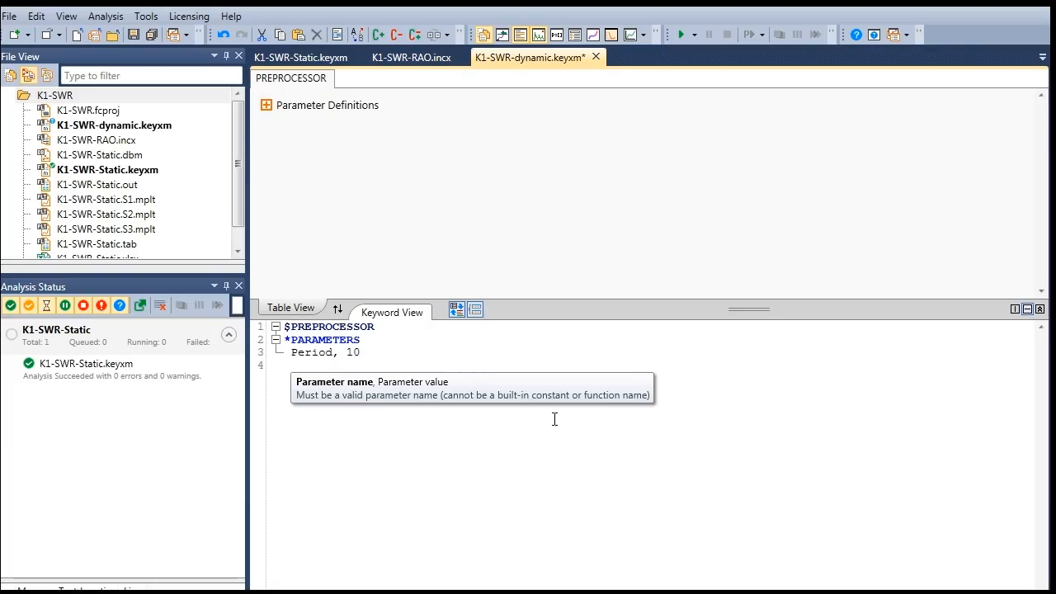
Step: Add a LOAD CASE section to the dynamic keyword file
right_click(345, 80)
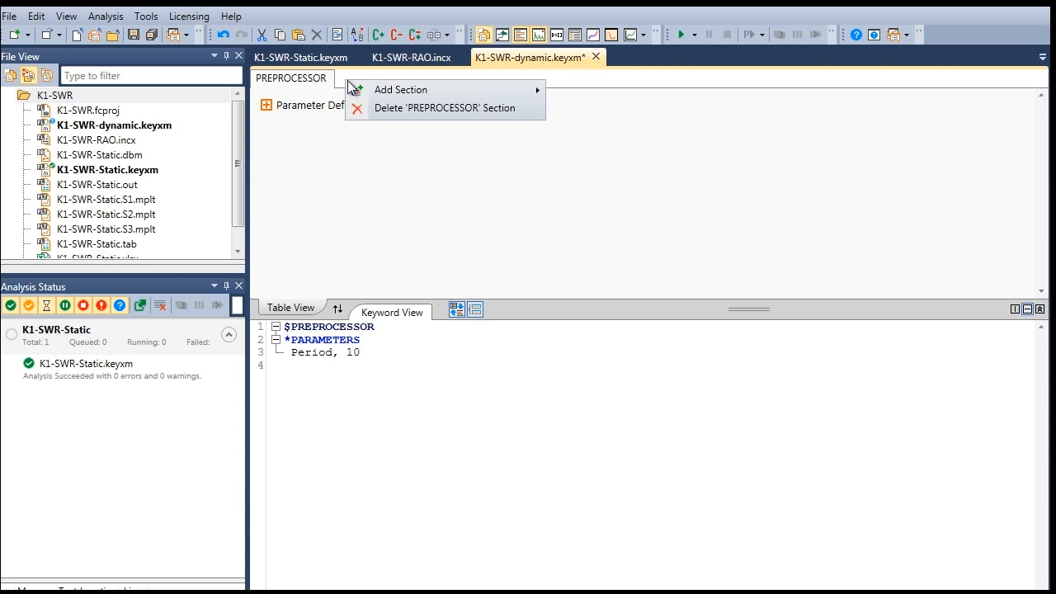
mouse_move(362, 90)
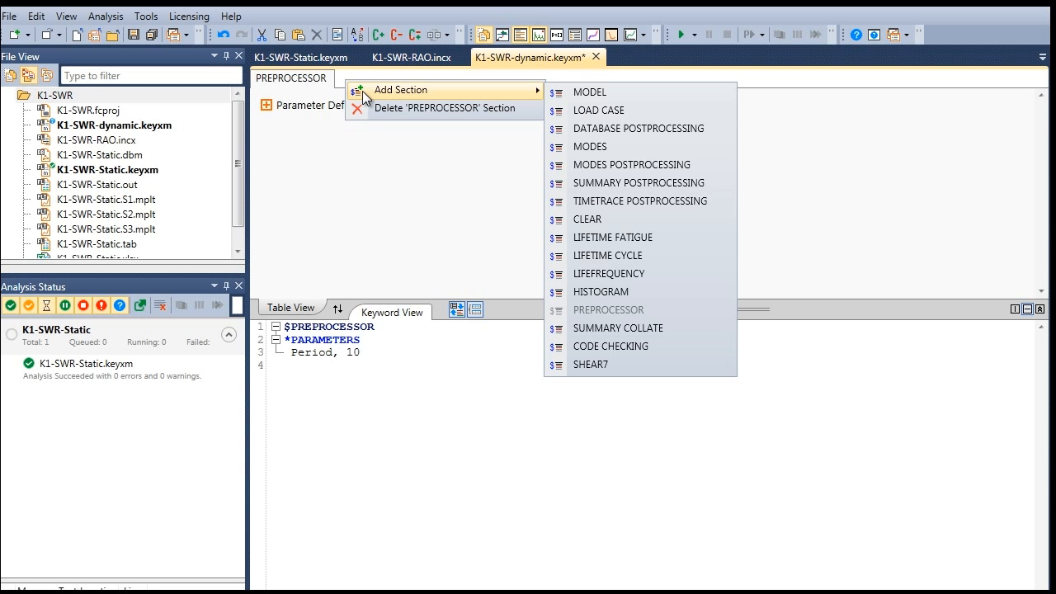
click(591, 111)
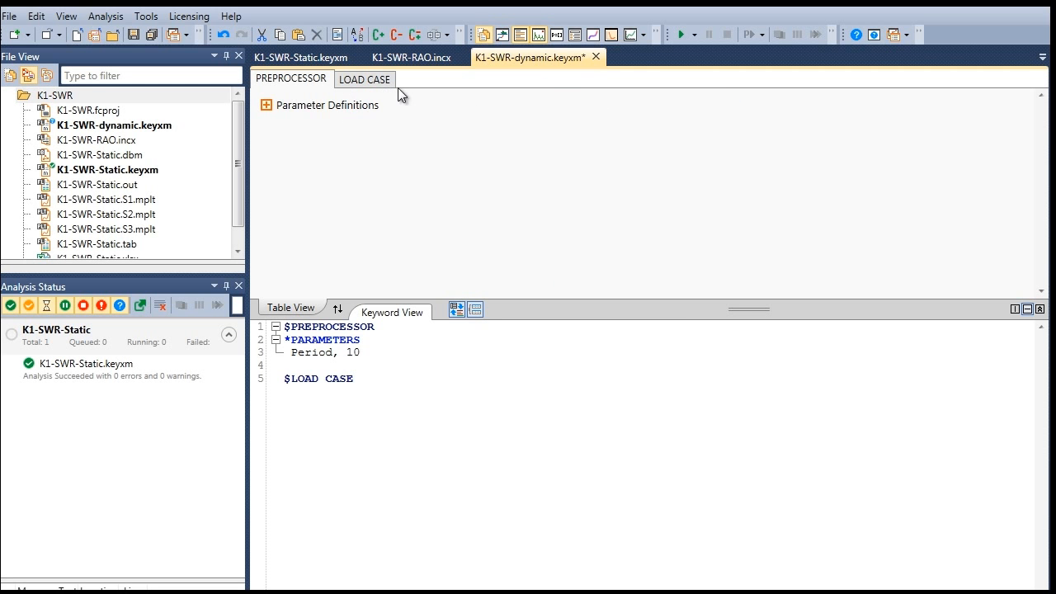
Step: Add an Analysis Type feature to the LOAD CASE section and set the analysis type to DYNAMIC
click(373, 82)
right_click(371, 118)
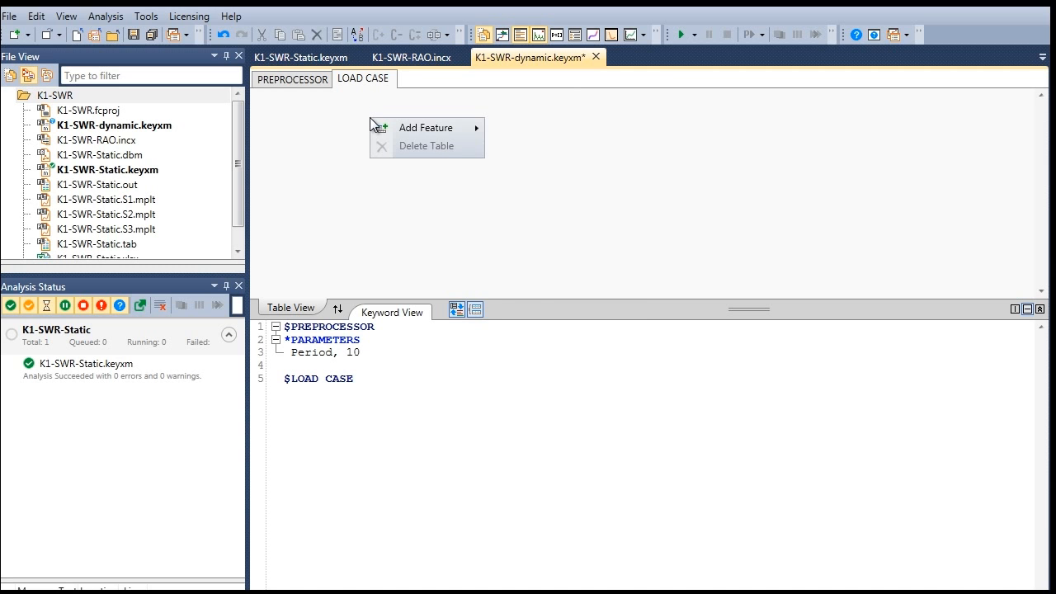
mouse_move(394, 129)
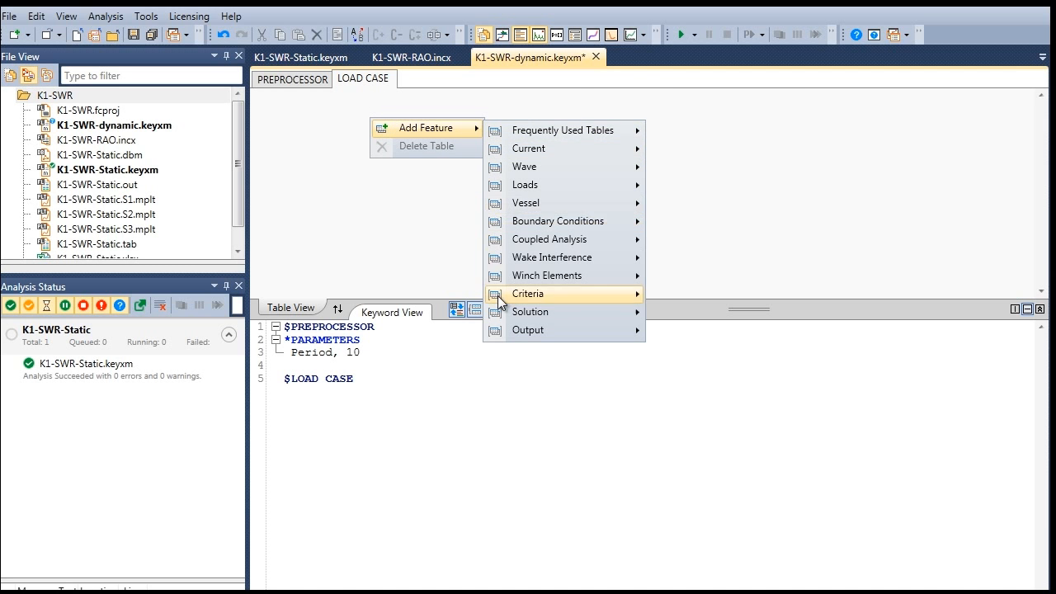
mouse_move(504, 312)
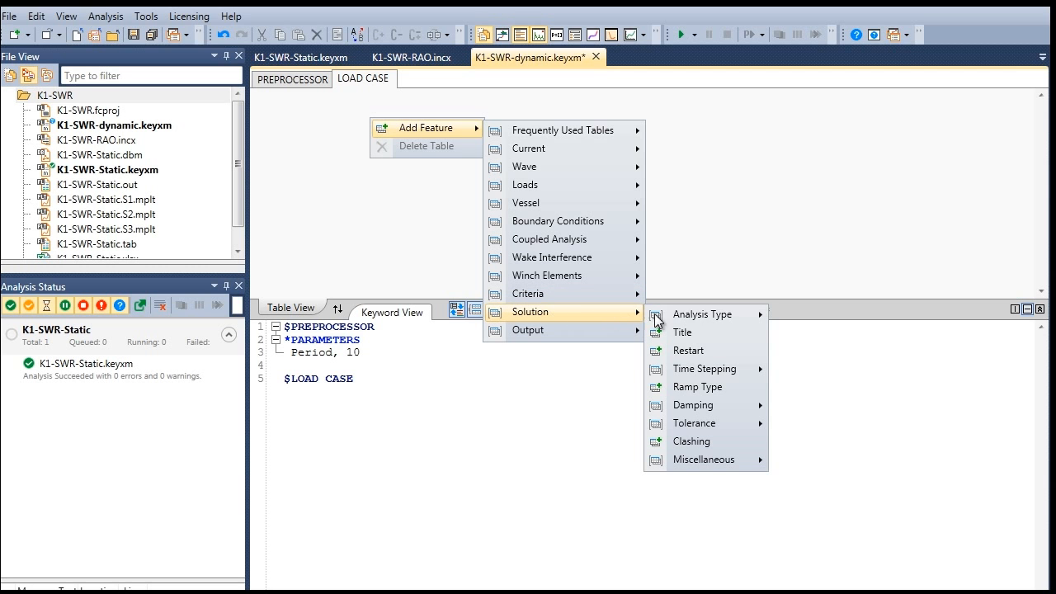
mouse_move(693, 314)
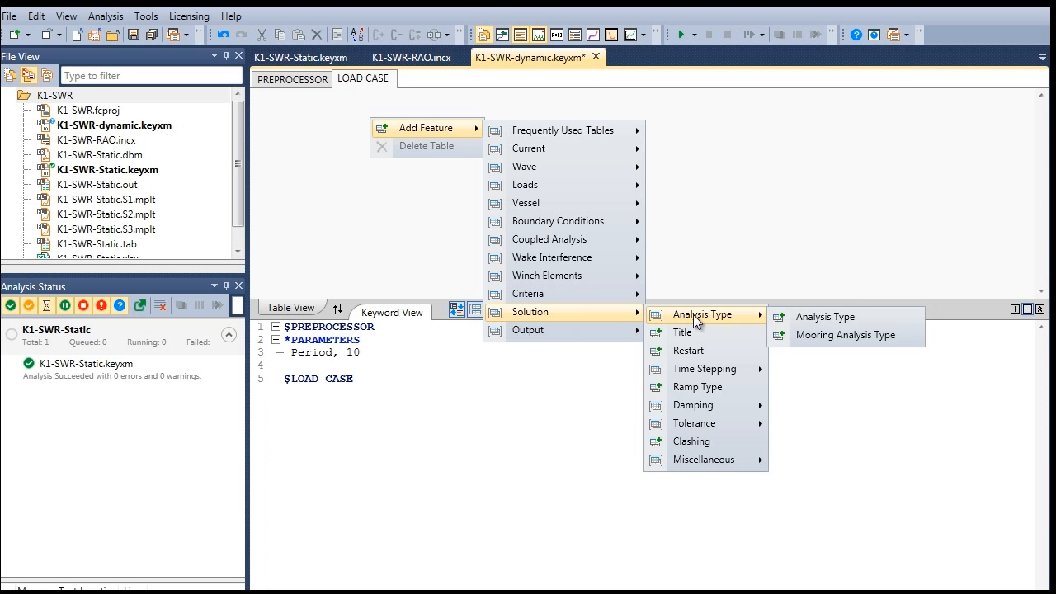
click(789, 316)
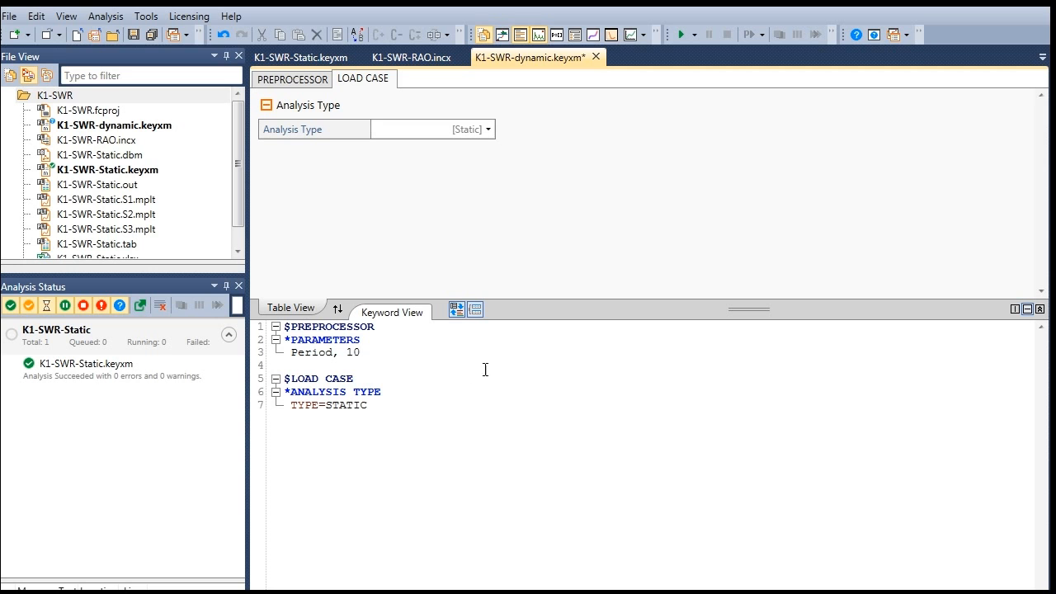
click(488, 129)
click(484, 164)
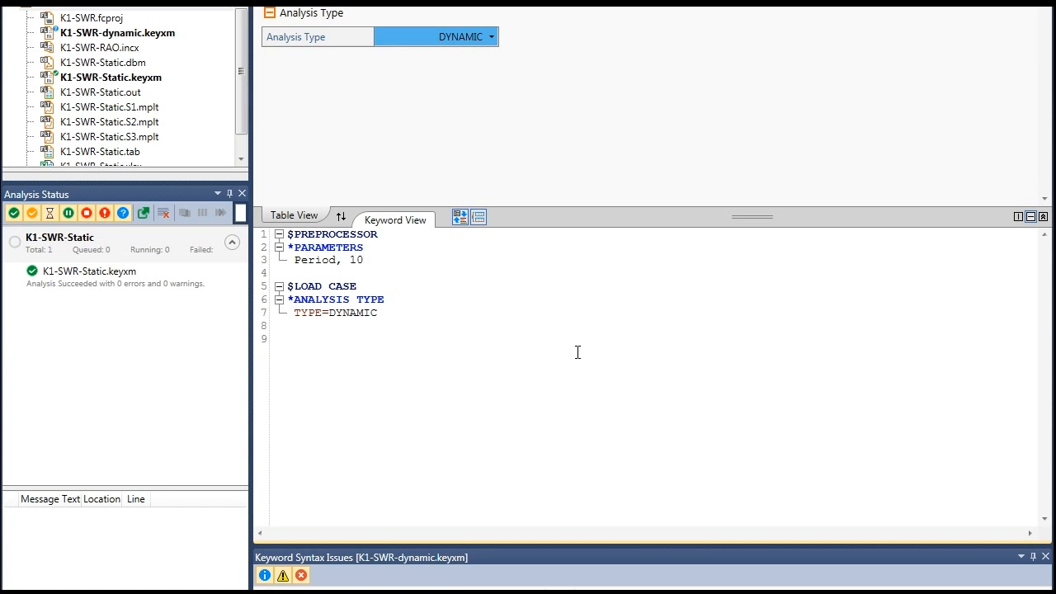
Step: Add a *WAVE-REGULAR keyword with amplitude 5, wave period =[Period], direction -130 and phase 0
text(*wave-re)
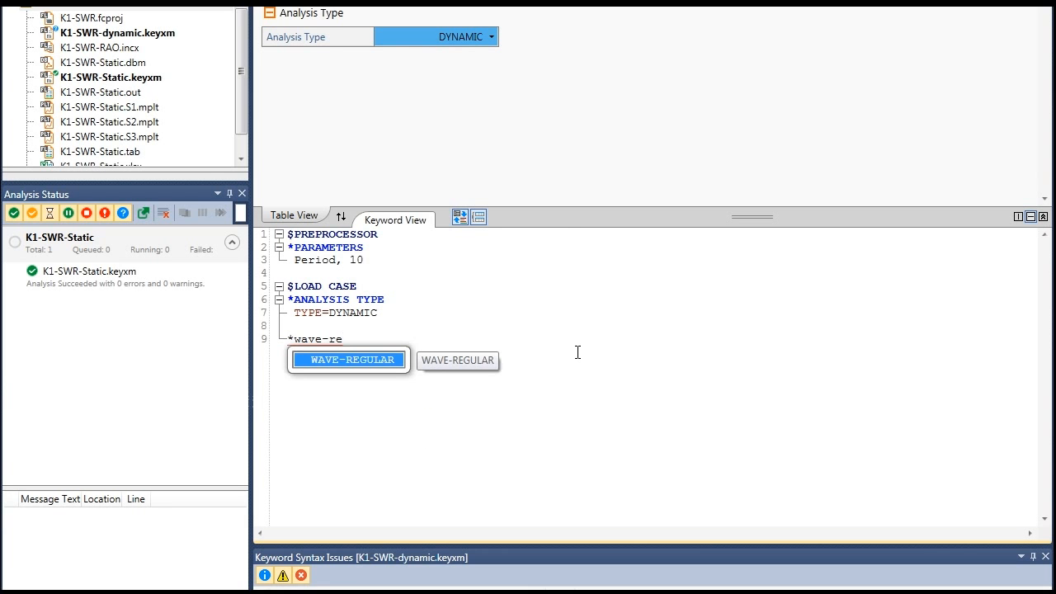
key(Return)
key(Return)
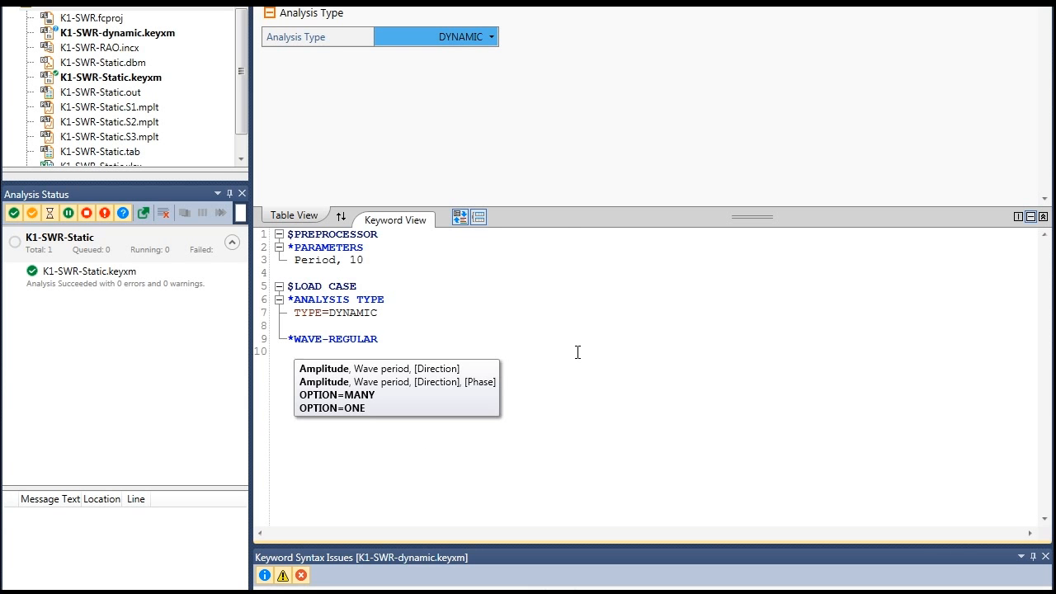
text(5, )
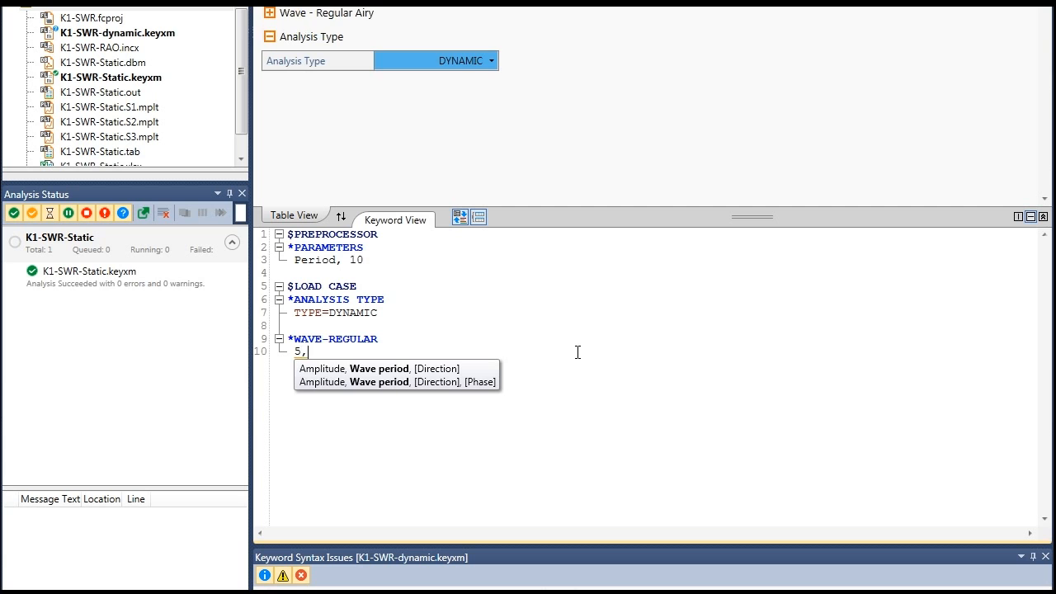
text(=)
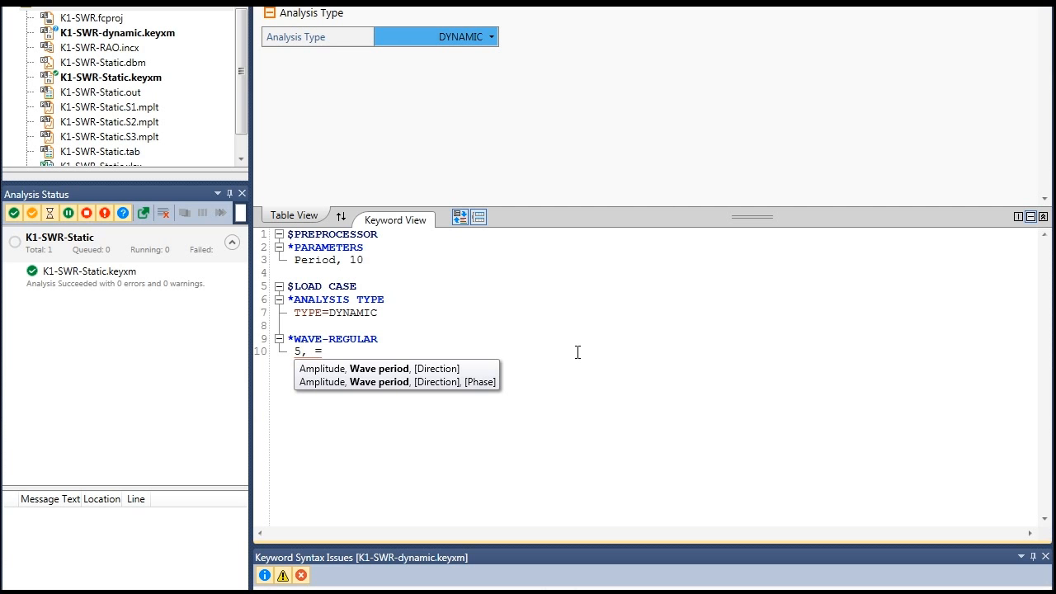
text([Period], -130, 0)
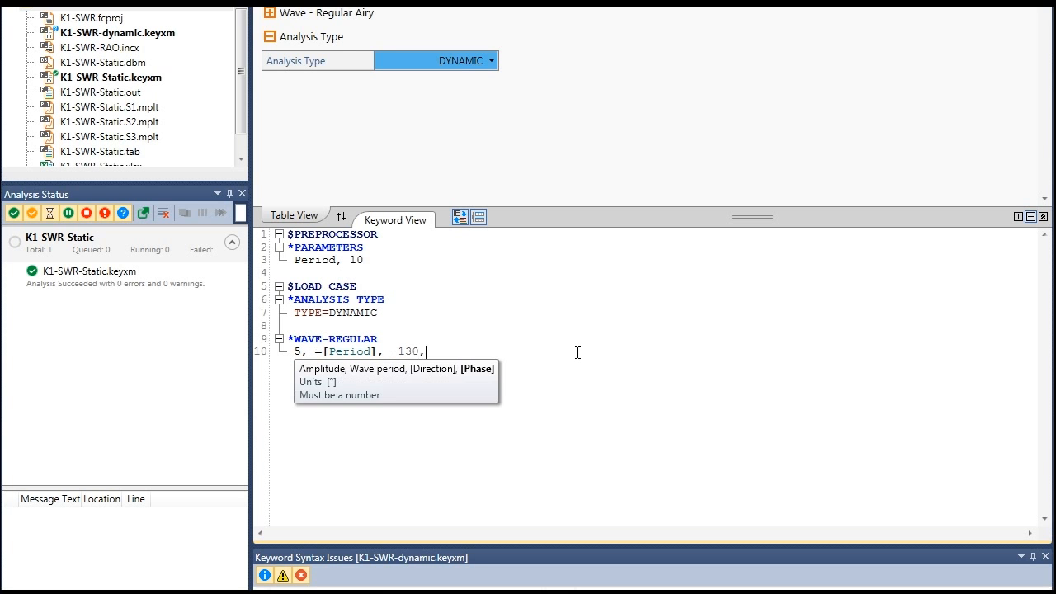
key(Return)
key(Return)
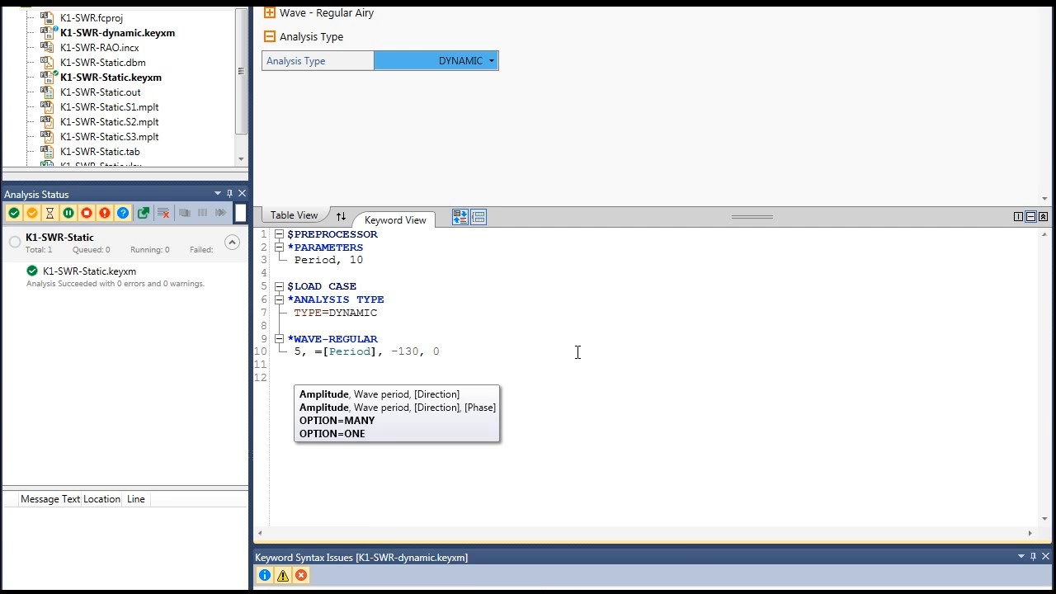
Step: Add a *TIME keyword with STEP=FIXED below the regular wave definition
text(*T)
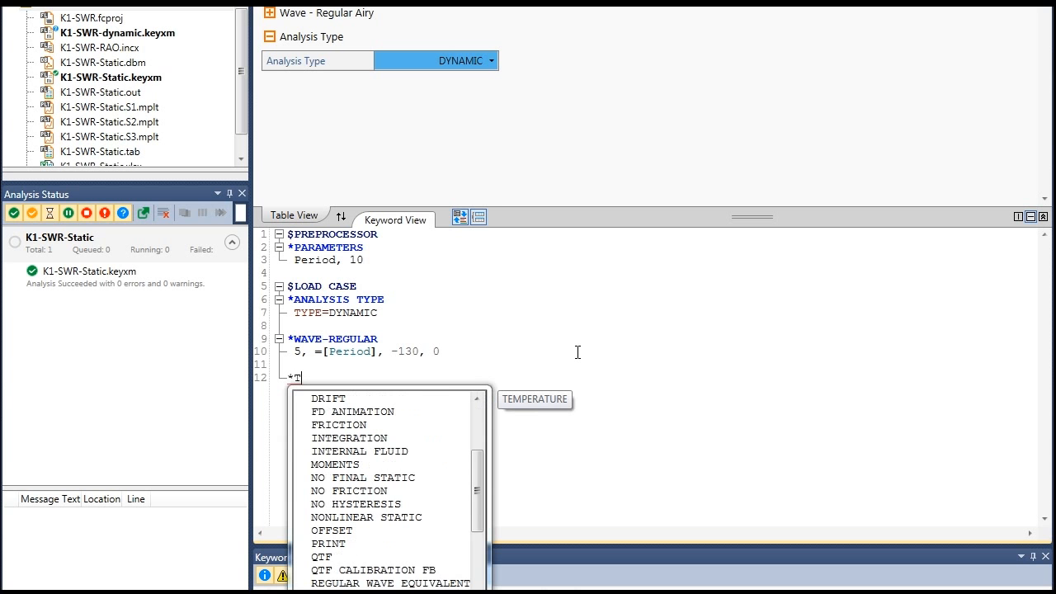
text(IM)
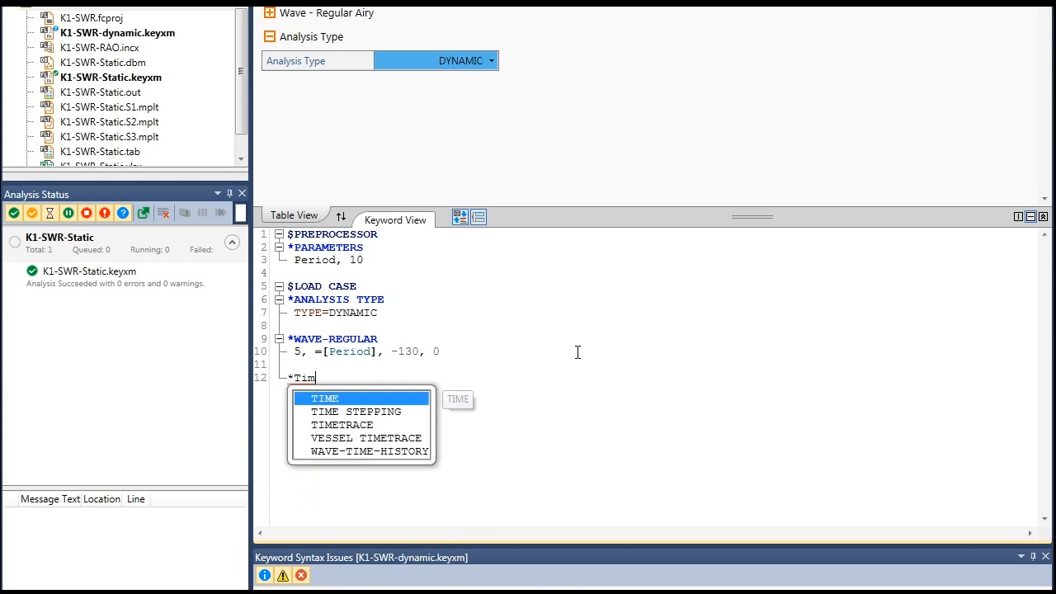
key(Return)
key(Return)
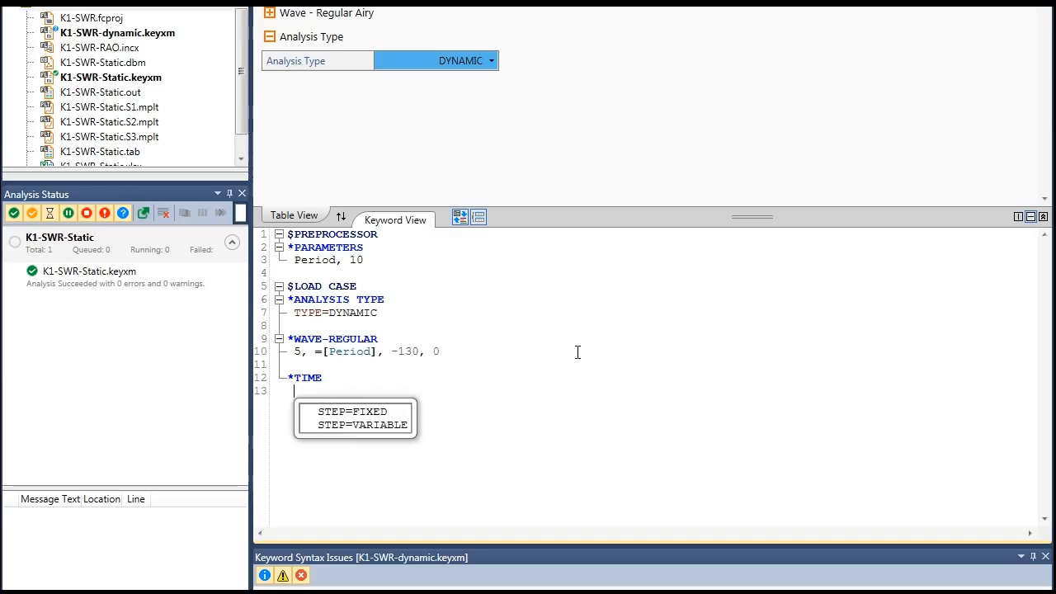
text(S)
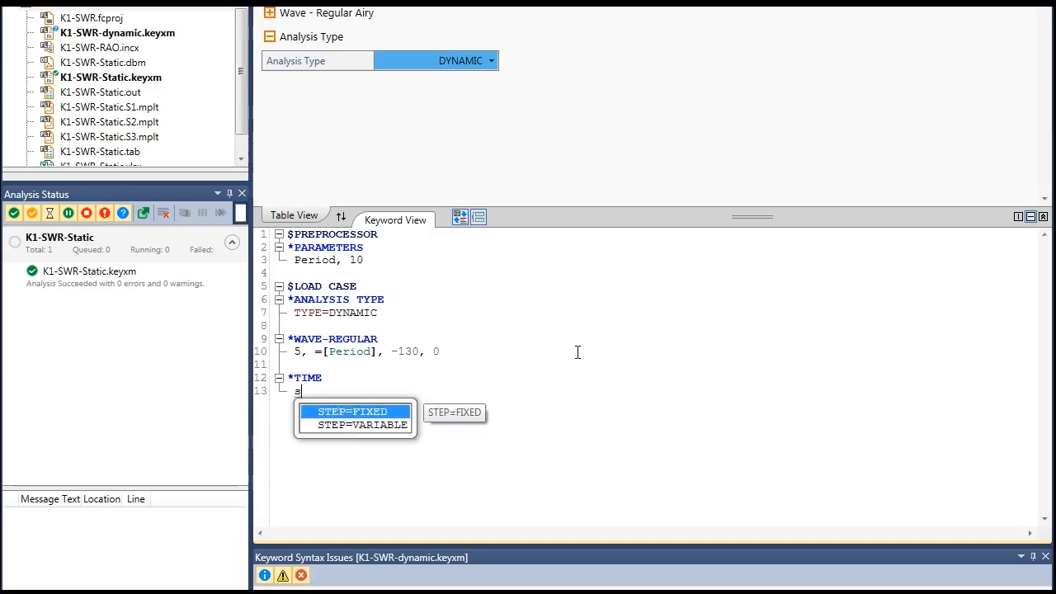
key(Return)
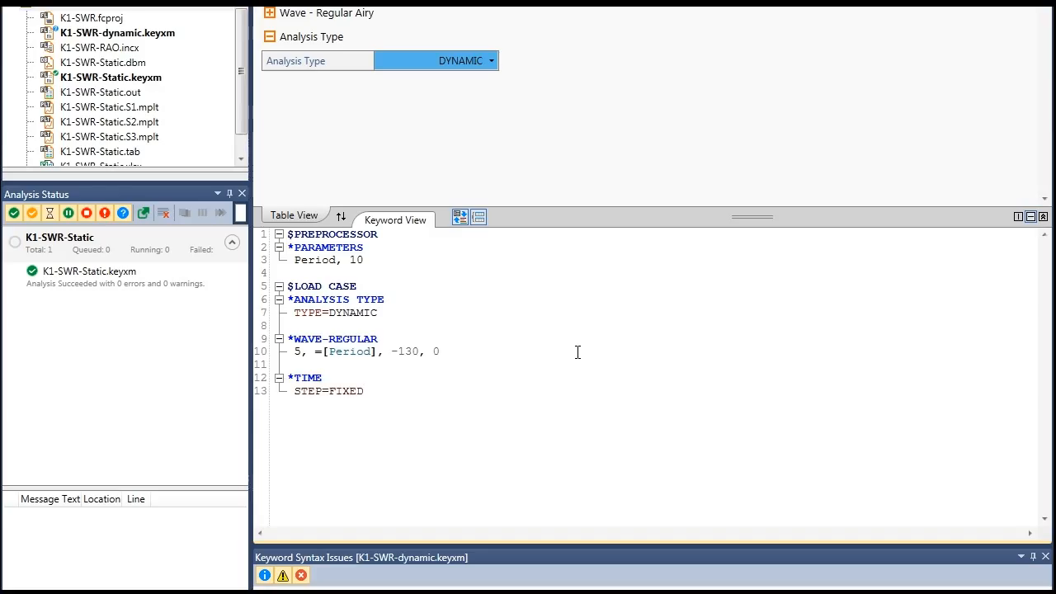
key(Return)
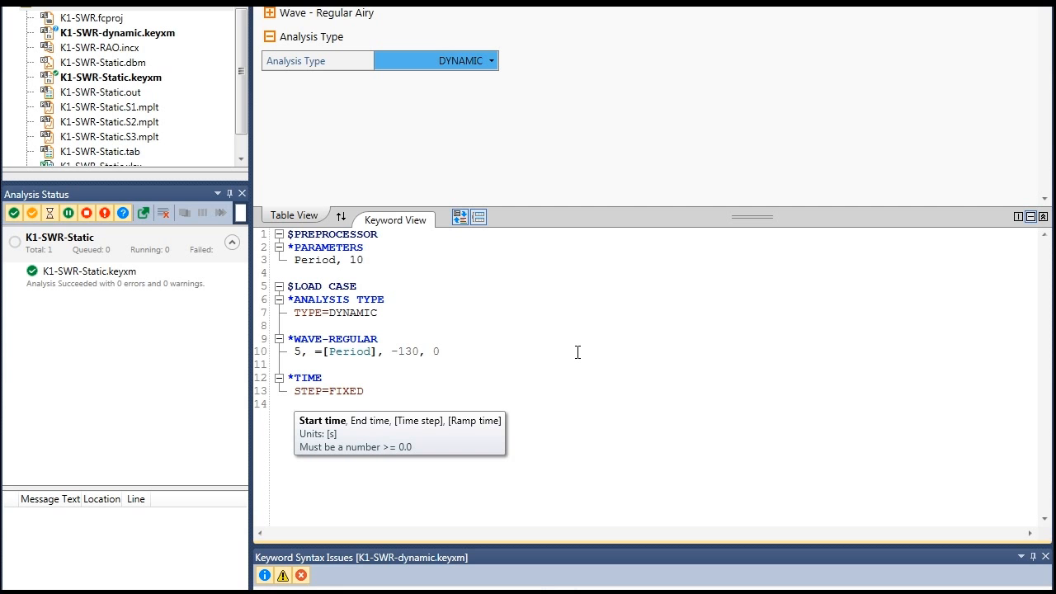
Step: Set the fixed time data to start time 1, end time =[5*Period], time step =[Period*0.05] and ramp time =[Period]
text(1,)
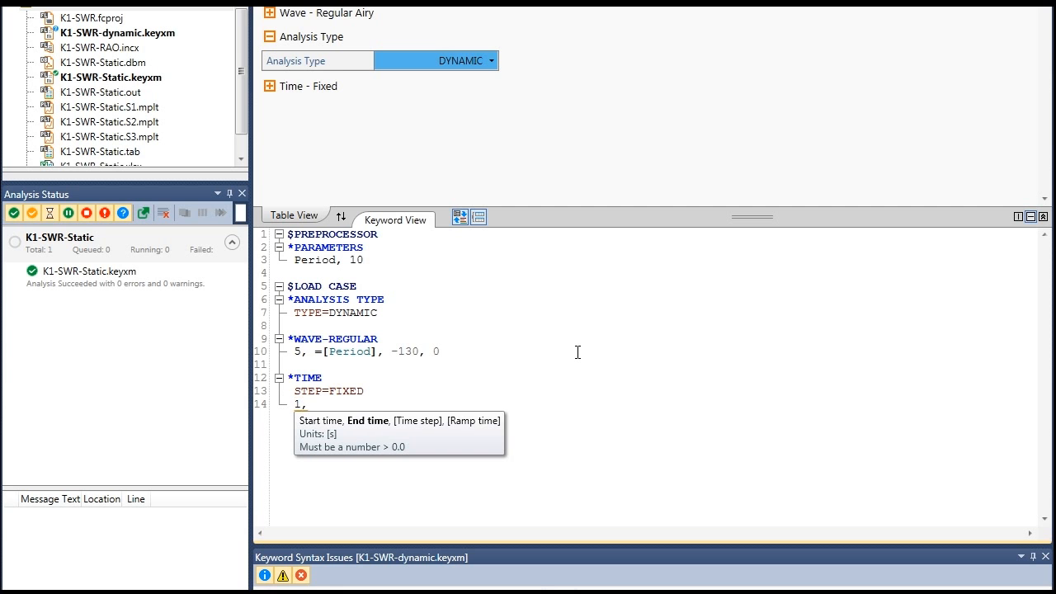
text( =)
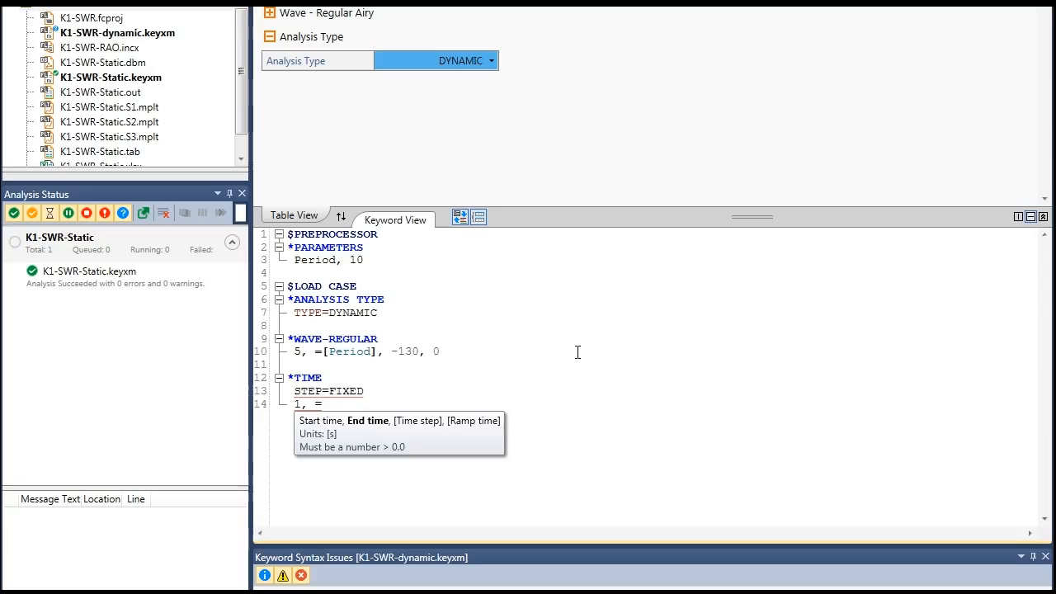
text([5*)
text(Period])
text(, =)
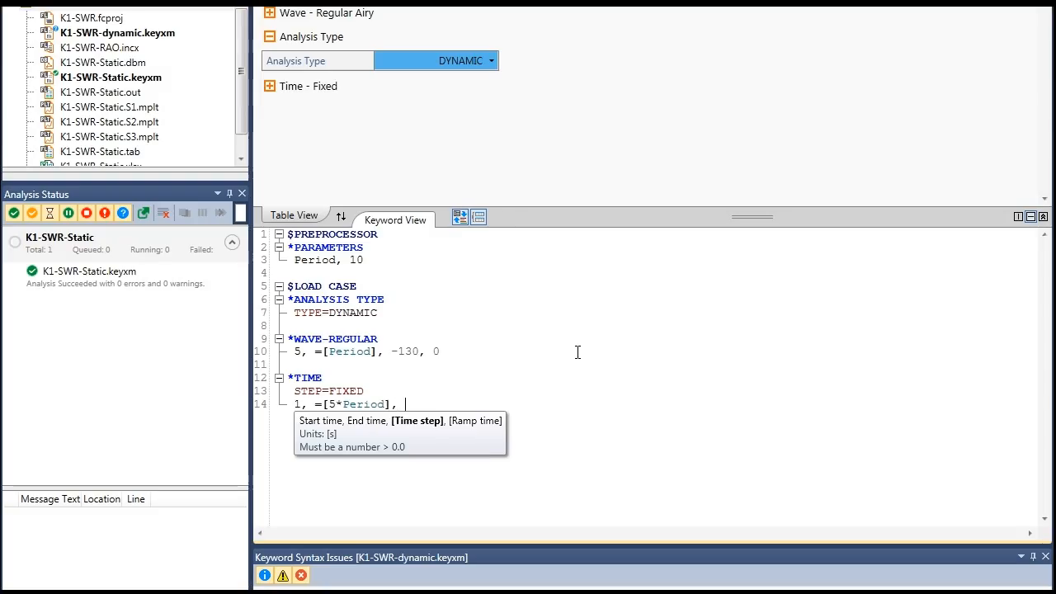
text([)
text(Period)
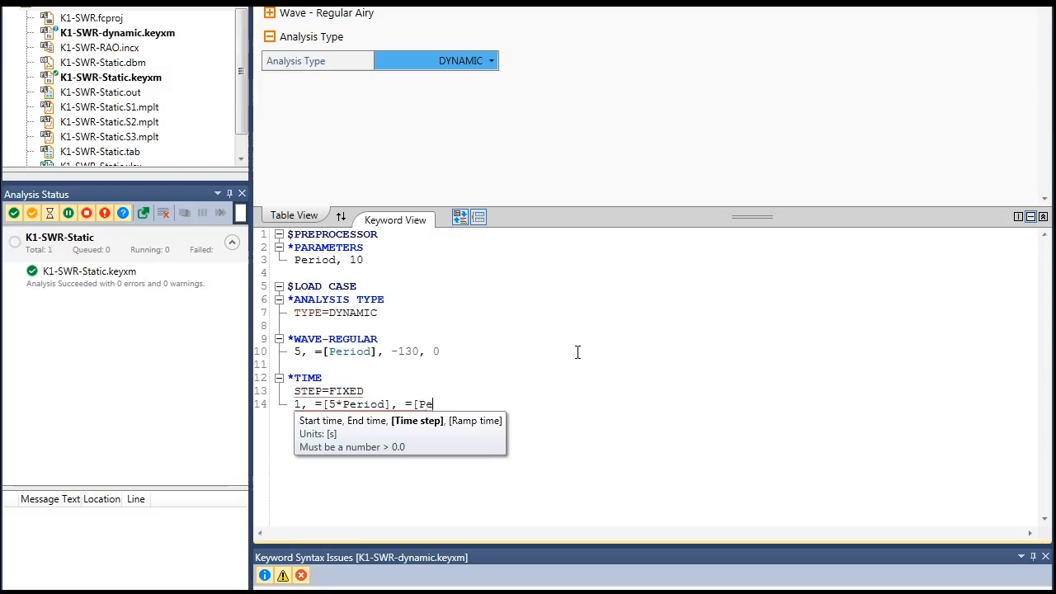
text(*0.05],)
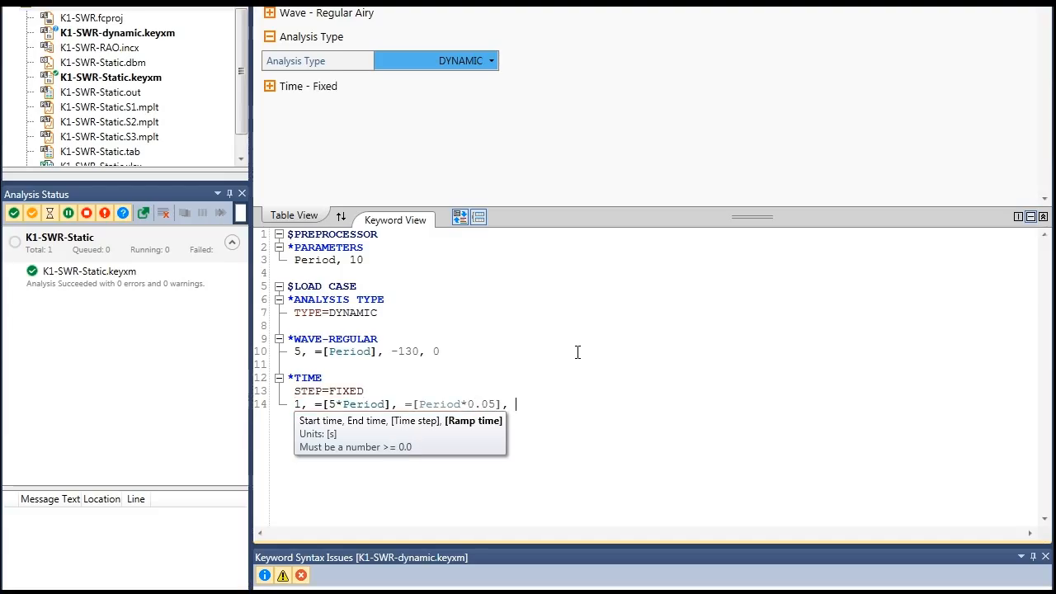
text( =[Period])
key(Return)
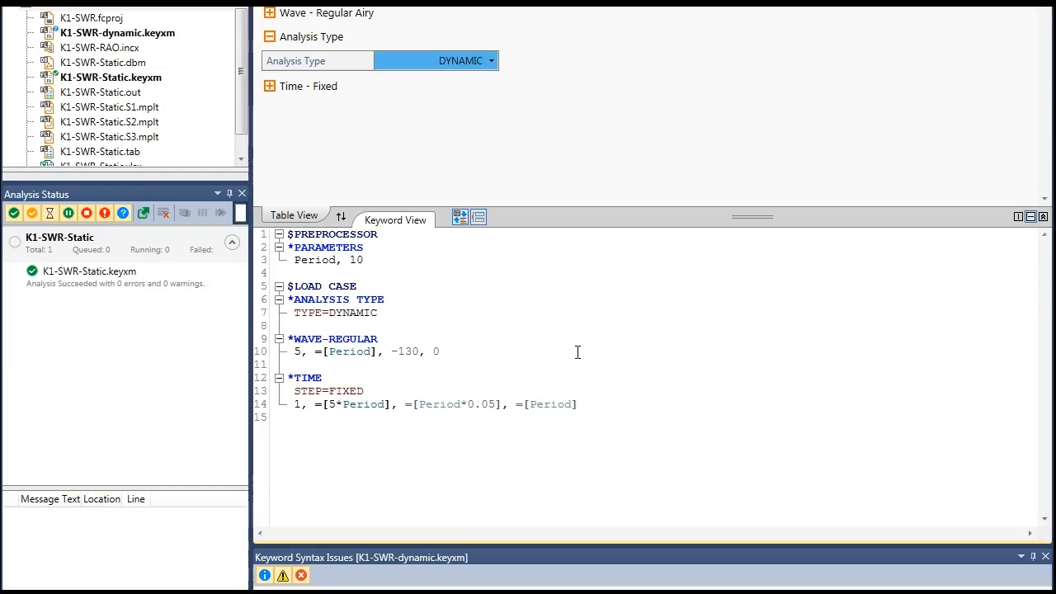
Step: Add a *RESTART keyword to the load case with LAST="K1-SWR-static" as the file to restart from
key(Return)
key(Return)
text(*Re)
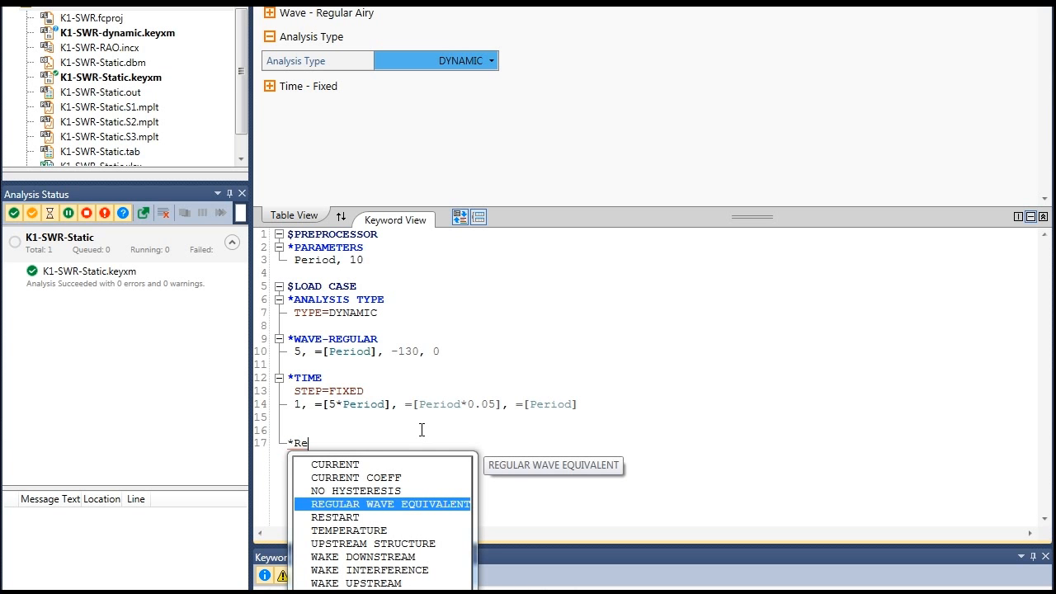
key(Down)
key(Return)
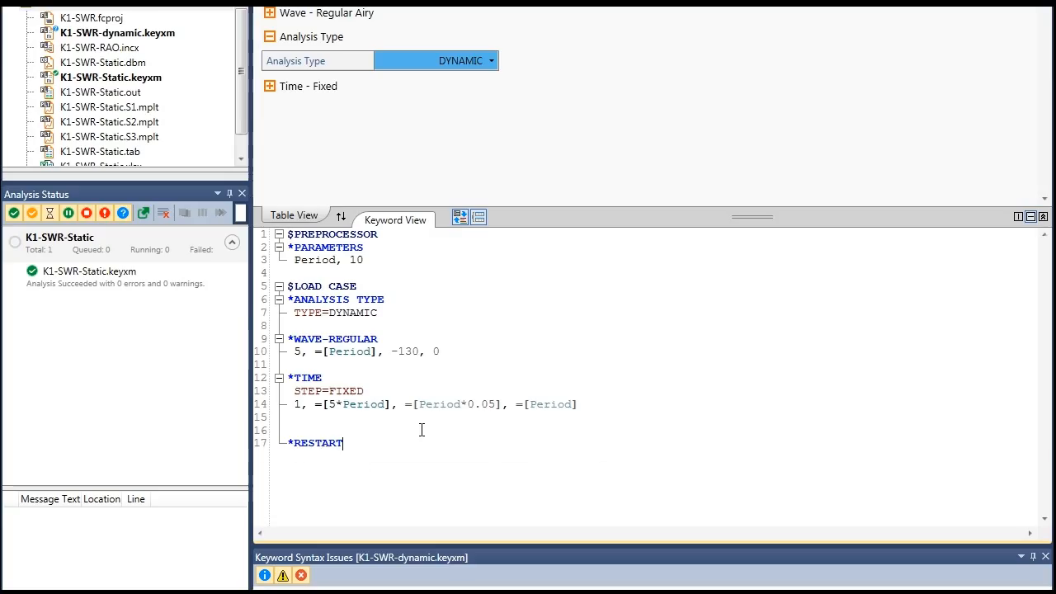
key(Return)
text(LAST=)
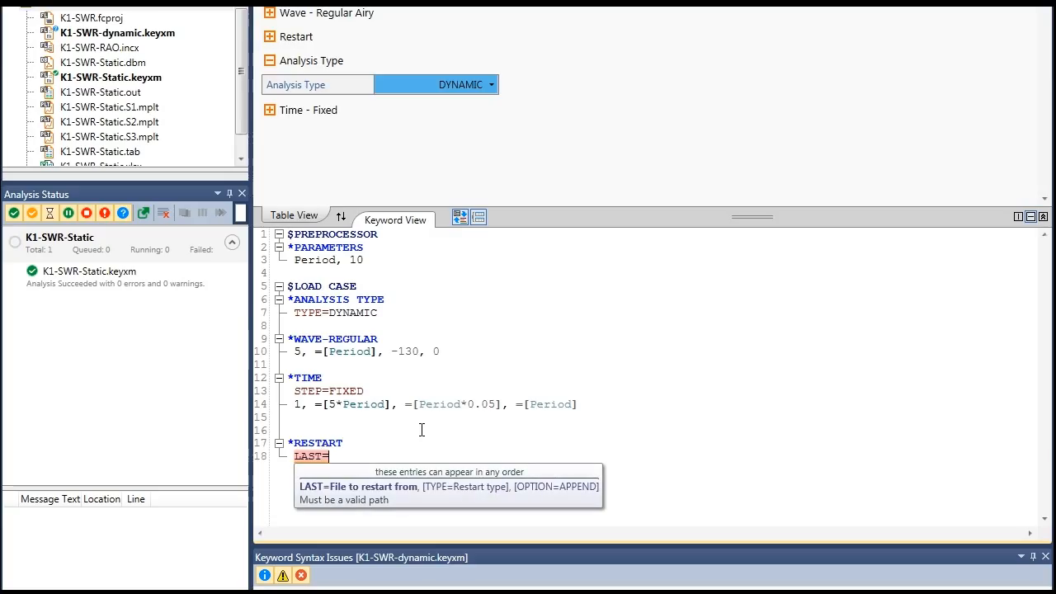
text("K1)
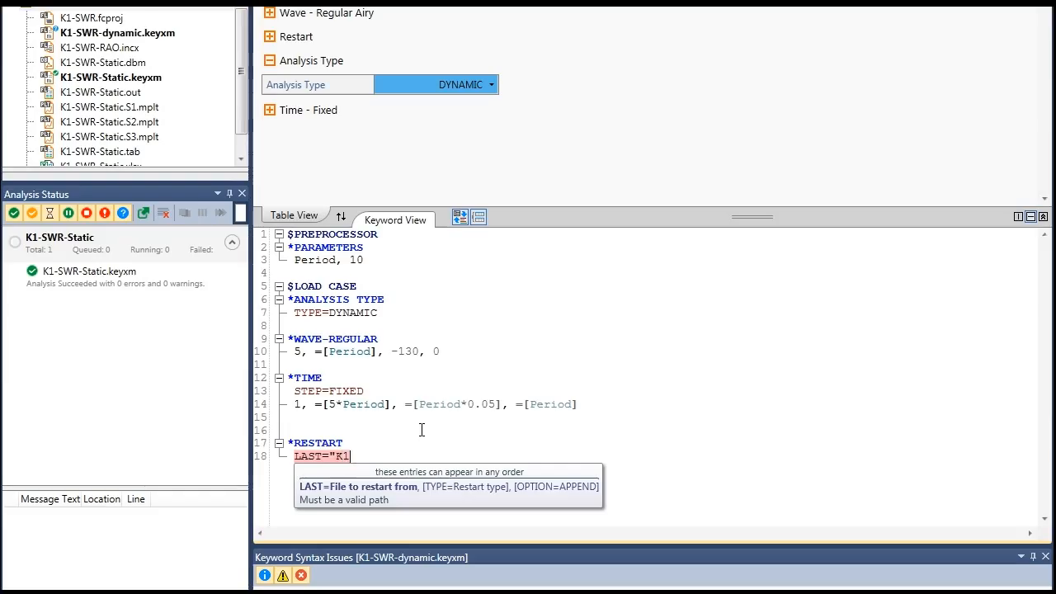
text(-SWR-static)
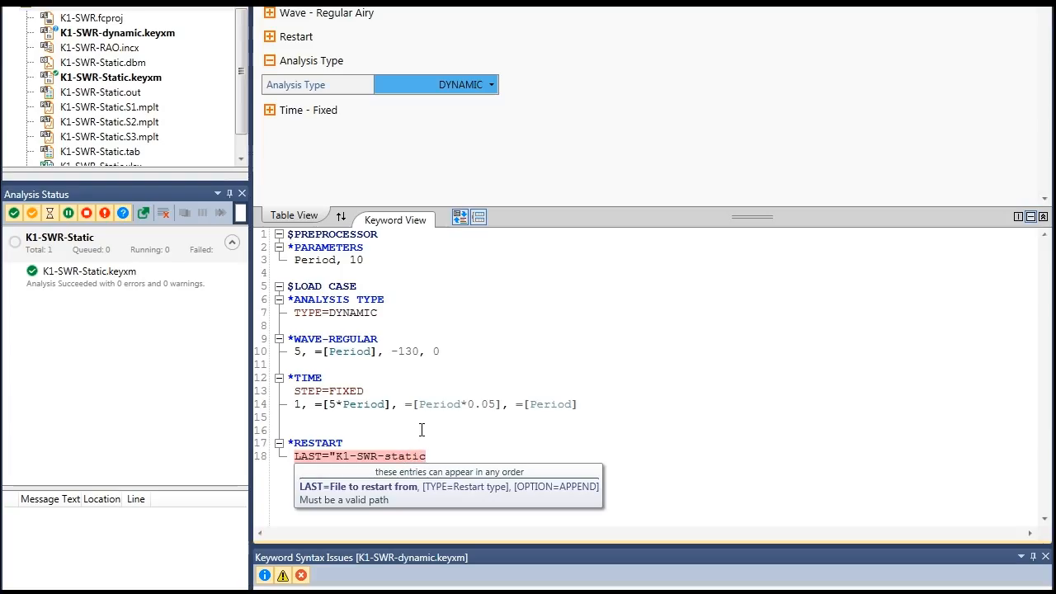
text(")
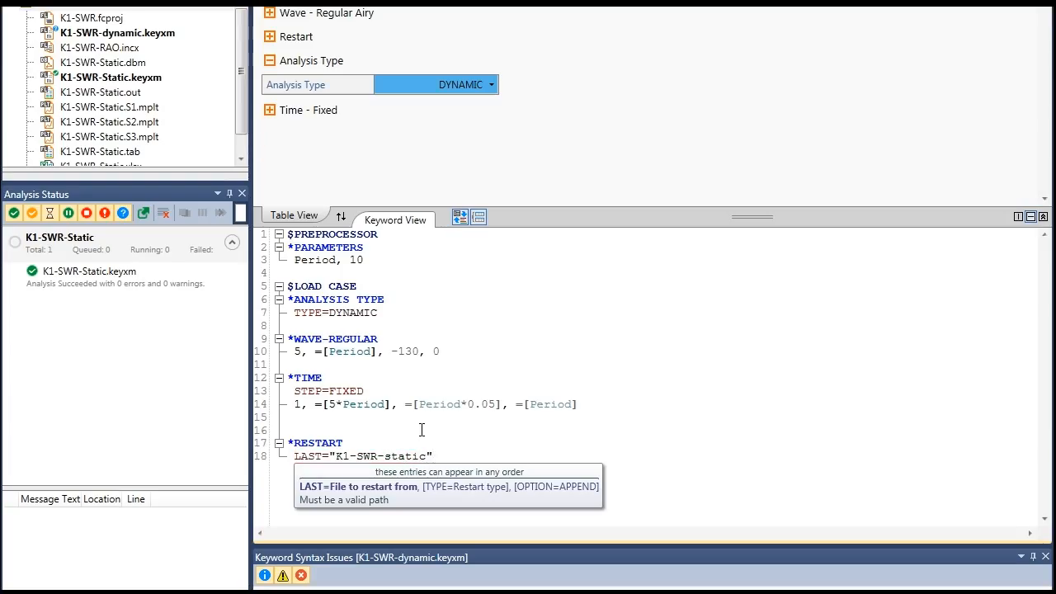
key(Return)
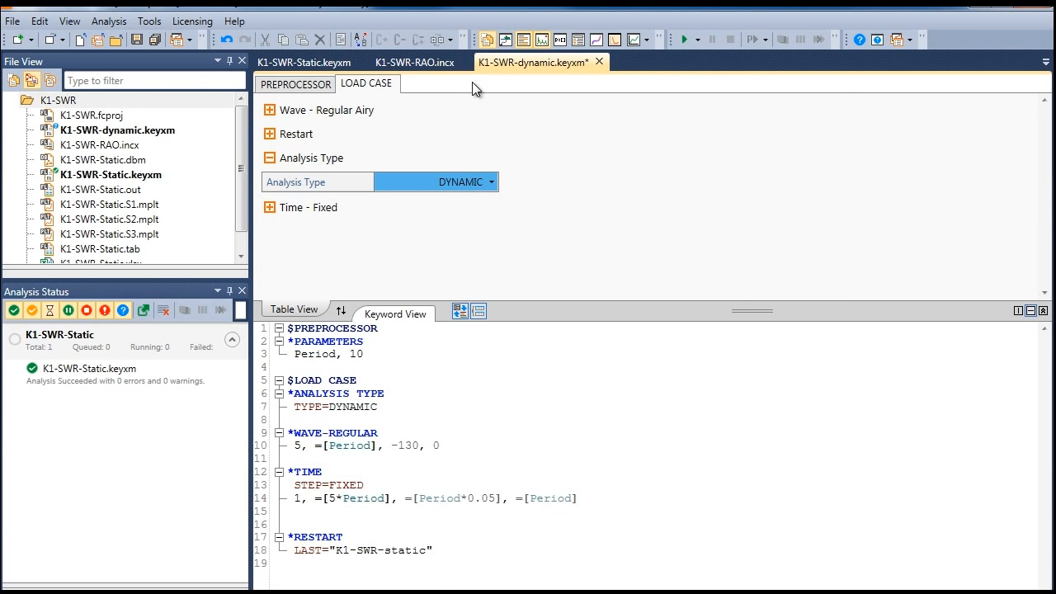
Step: Add a DATABASE POSTPROCESSING section to the dynamic keyword file
right_click(471, 81)
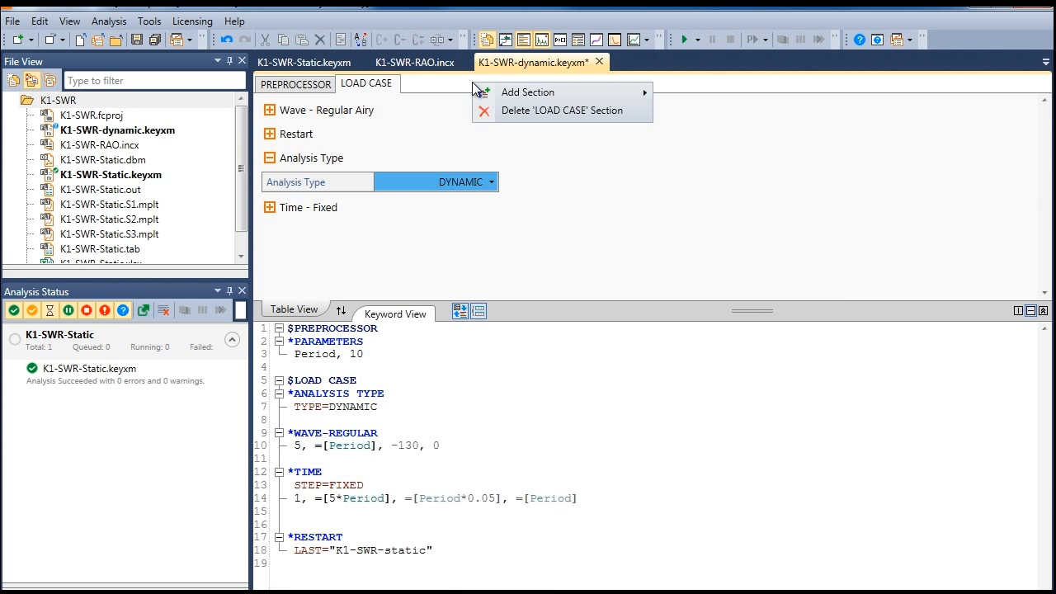
mouse_move(566, 91)
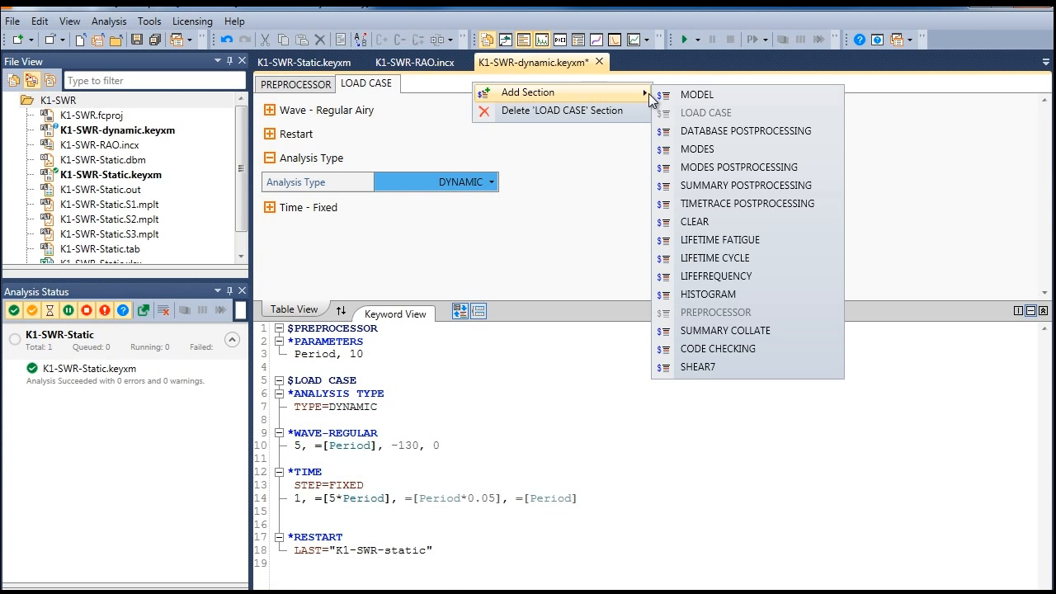
click(696, 132)
click(503, 88)
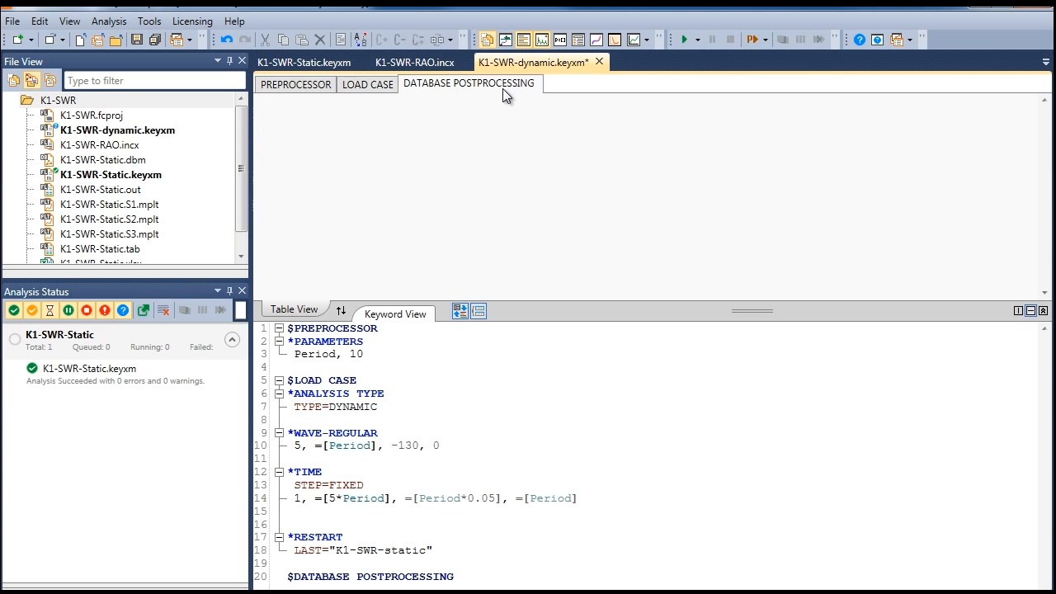
Step: Add a statistical Force table to the database postprocessing section of the dynamic keyword file
right_click(304, 135)
mouse_move(349, 145)
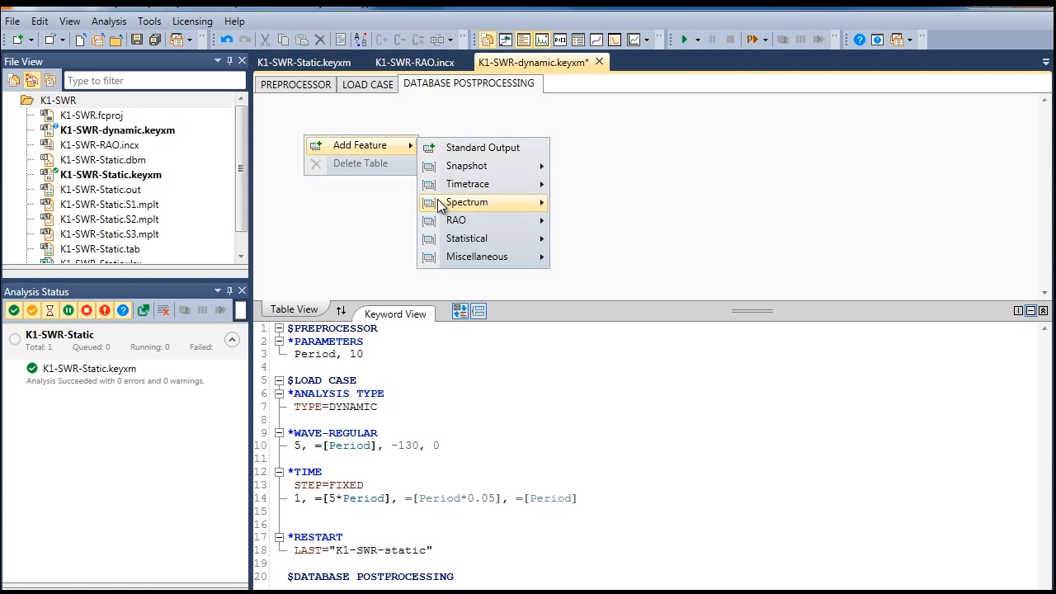
mouse_move(472, 241)
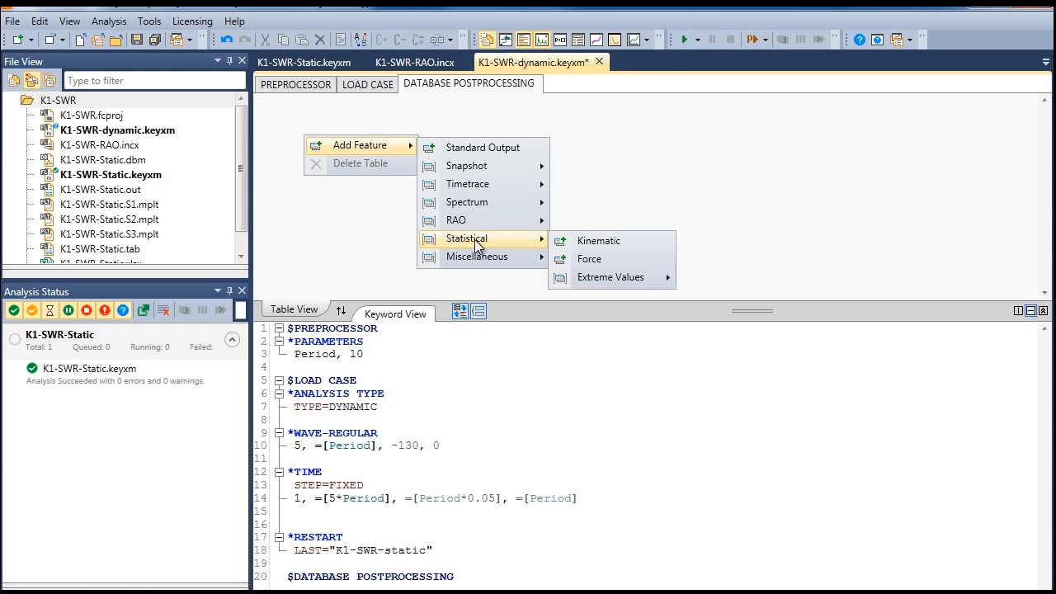
click(582, 261)
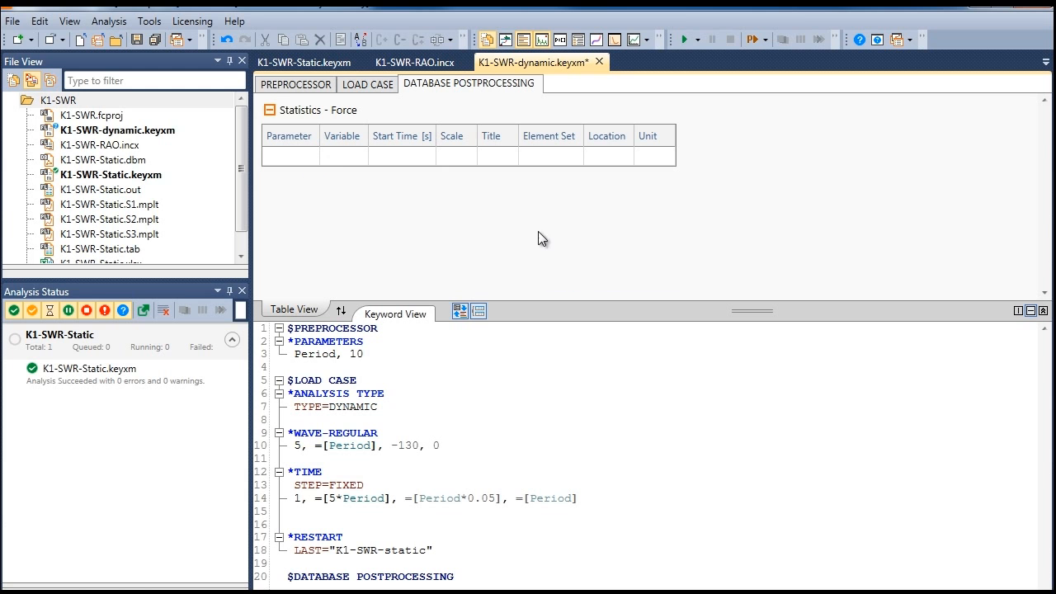
Step: Set the first force statistics entry to the Envelope parameter with Effective tension as its variable
click(305, 155)
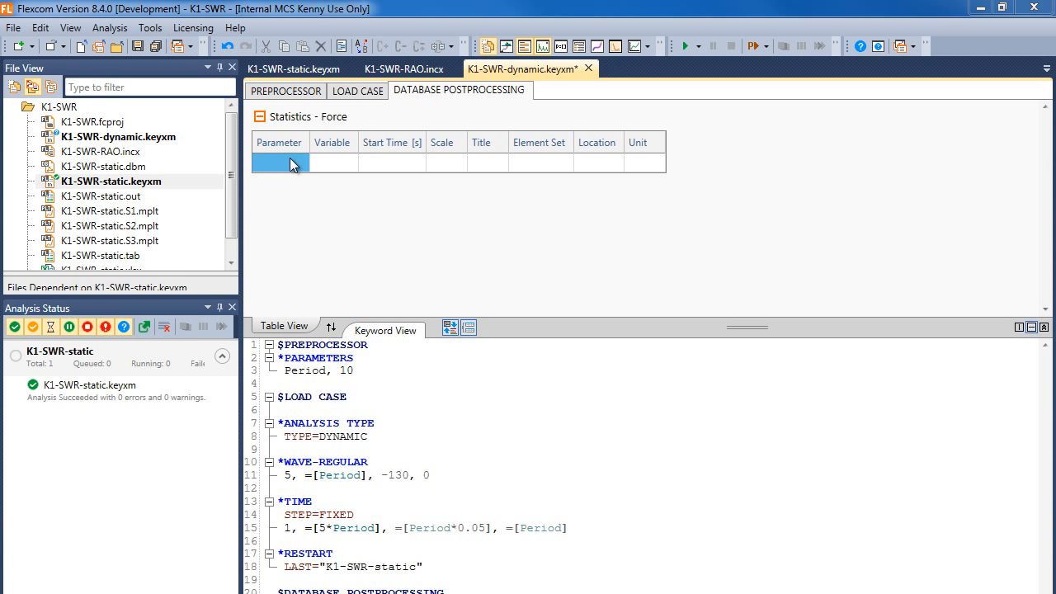
click(289, 159)
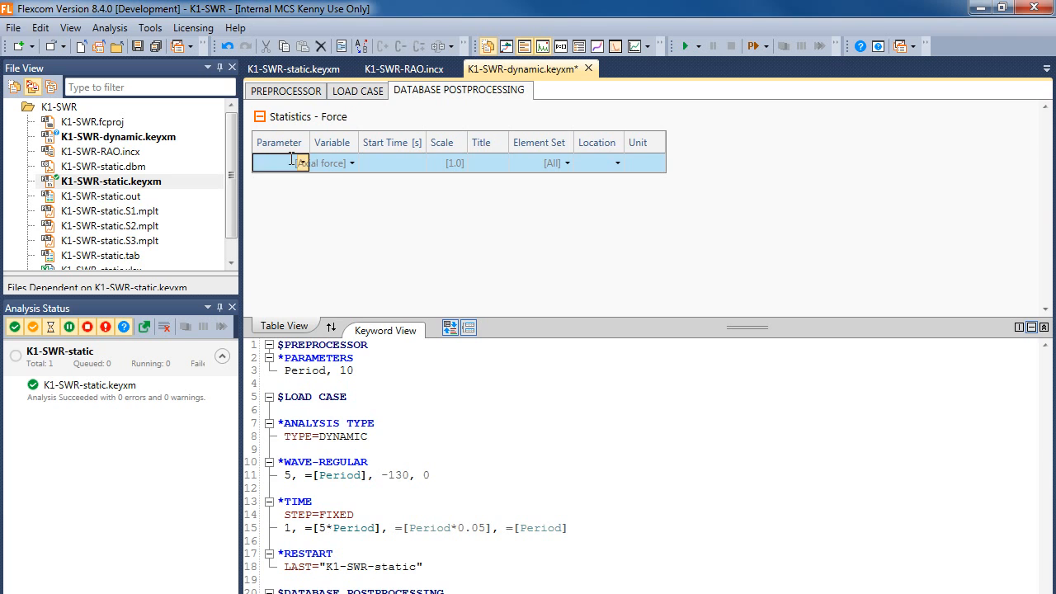
click(303, 162)
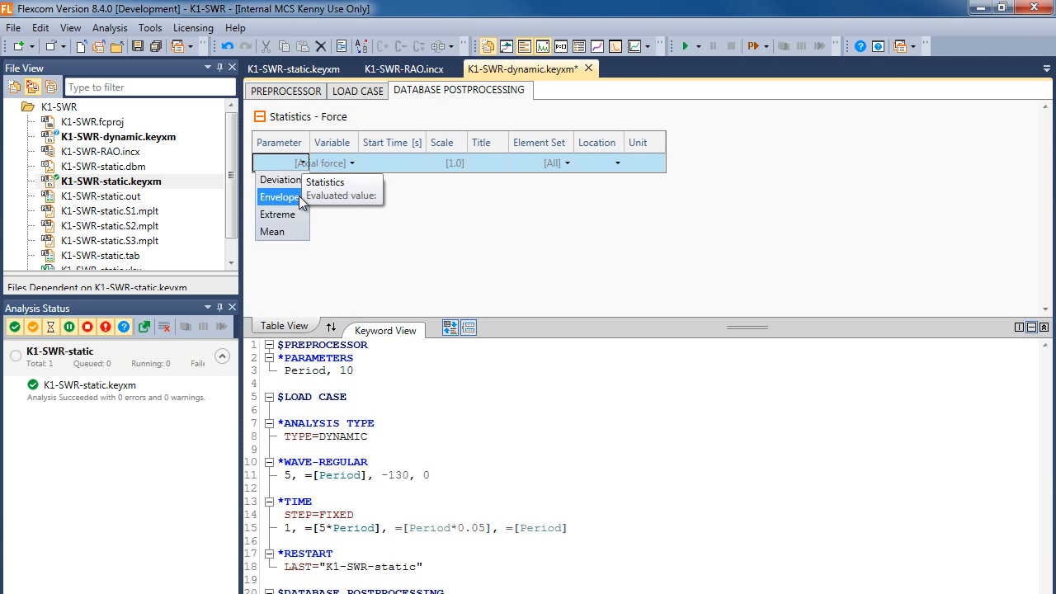
click(299, 196)
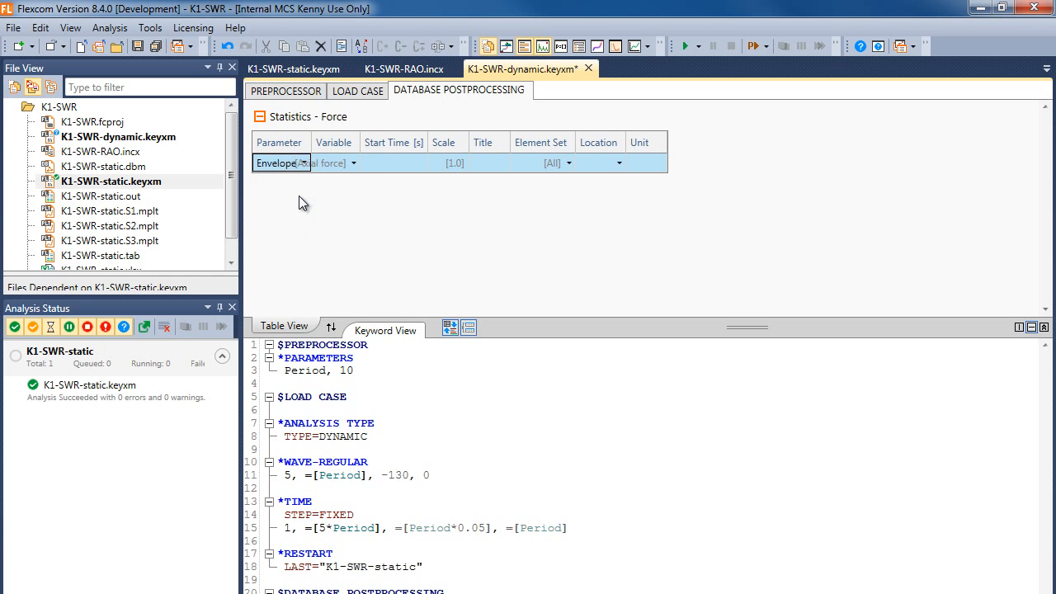
click(339, 161)
click(354, 162)
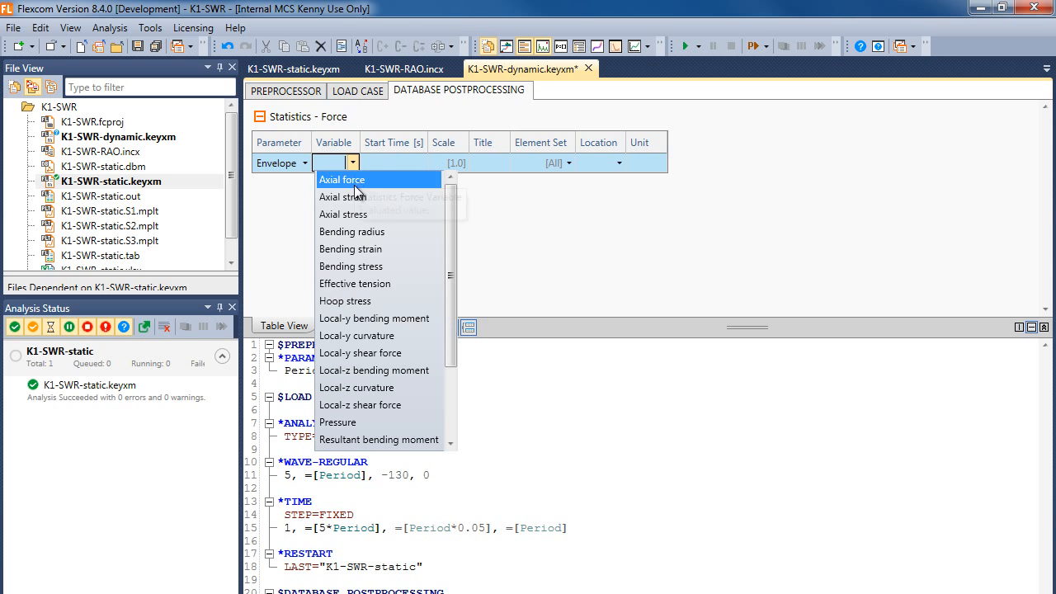
click(377, 284)
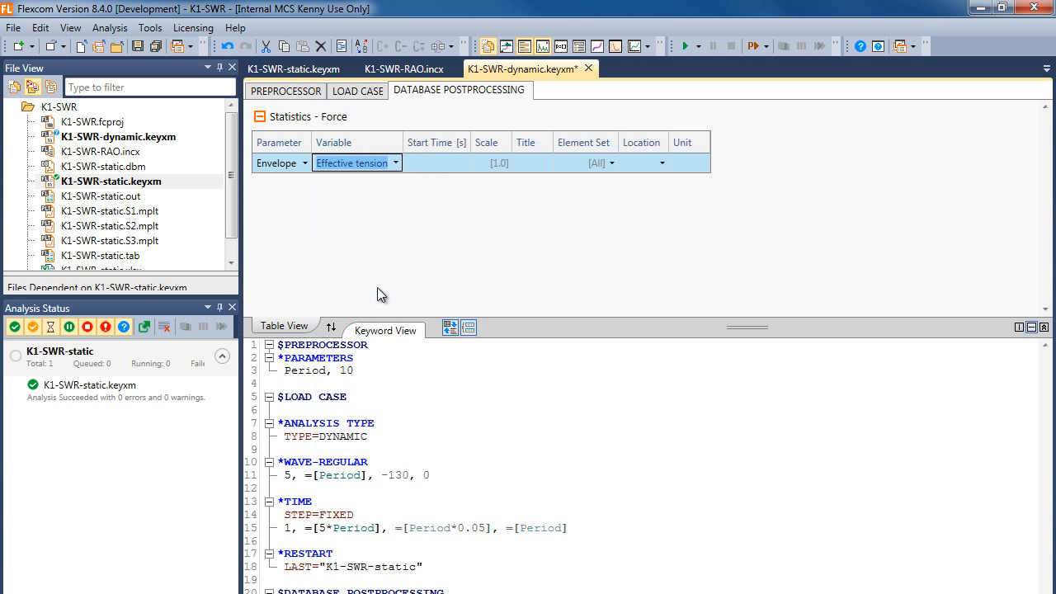
Step: Give the effective tension entry start time =[3*Period], title "Effective Tension Envelope" and unit kN
click(447, 165)
text(=[3*)
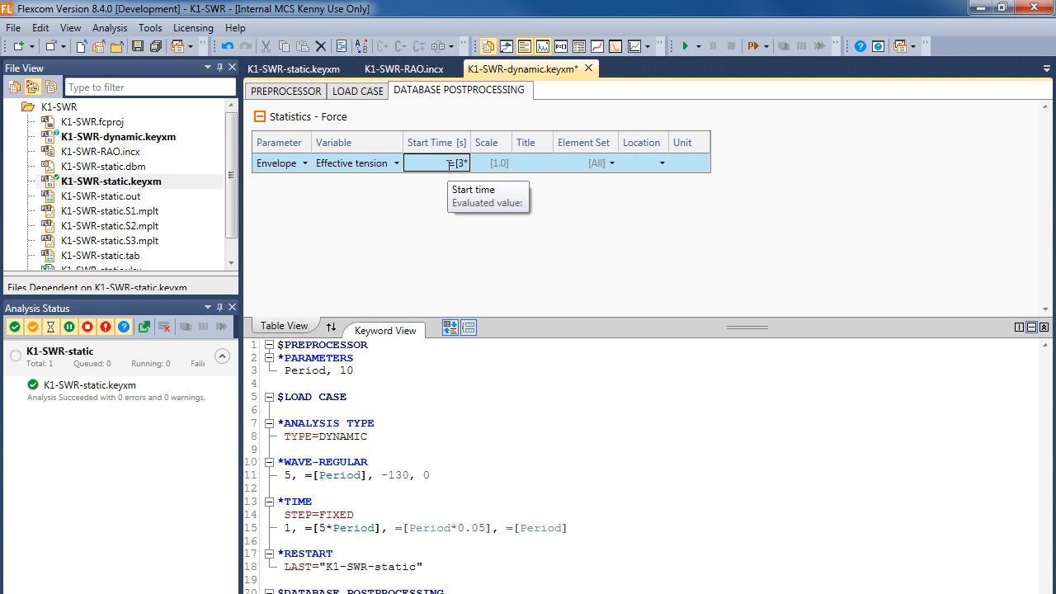
text(Period])
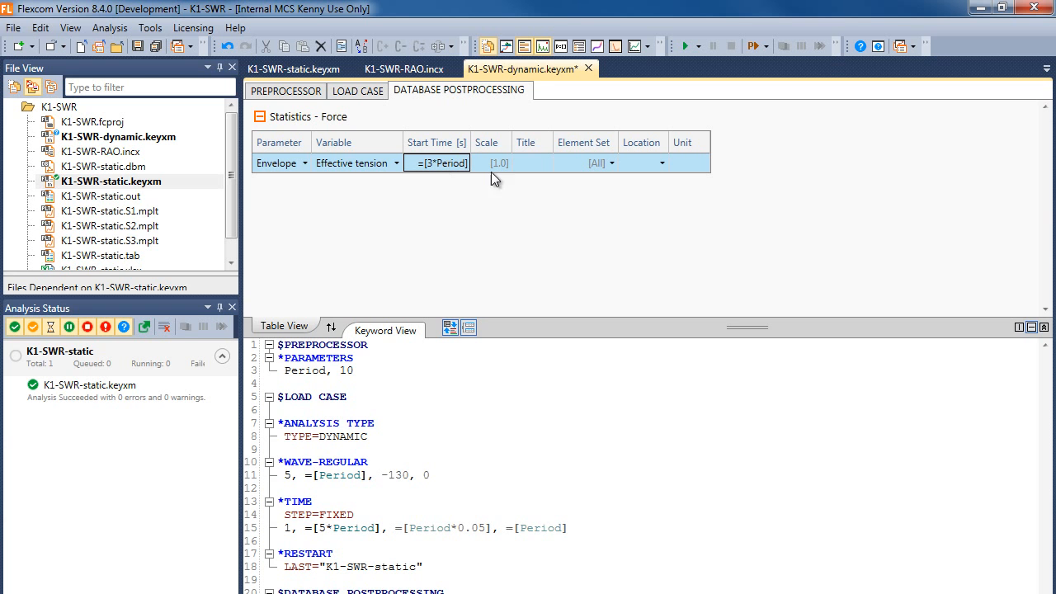
click(517, 166)
text(Effective Tension)
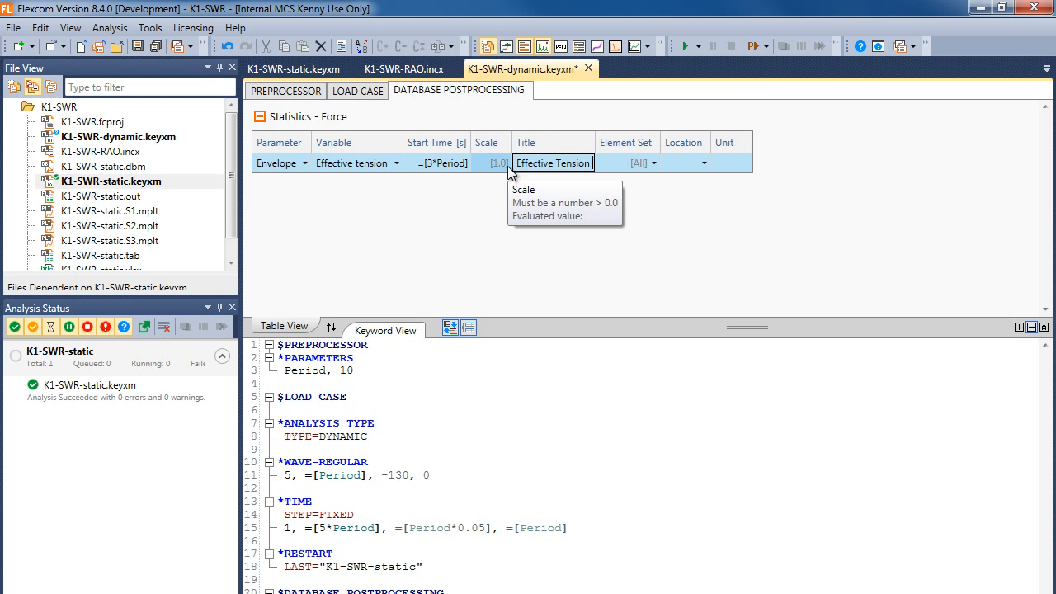
text( Envel)
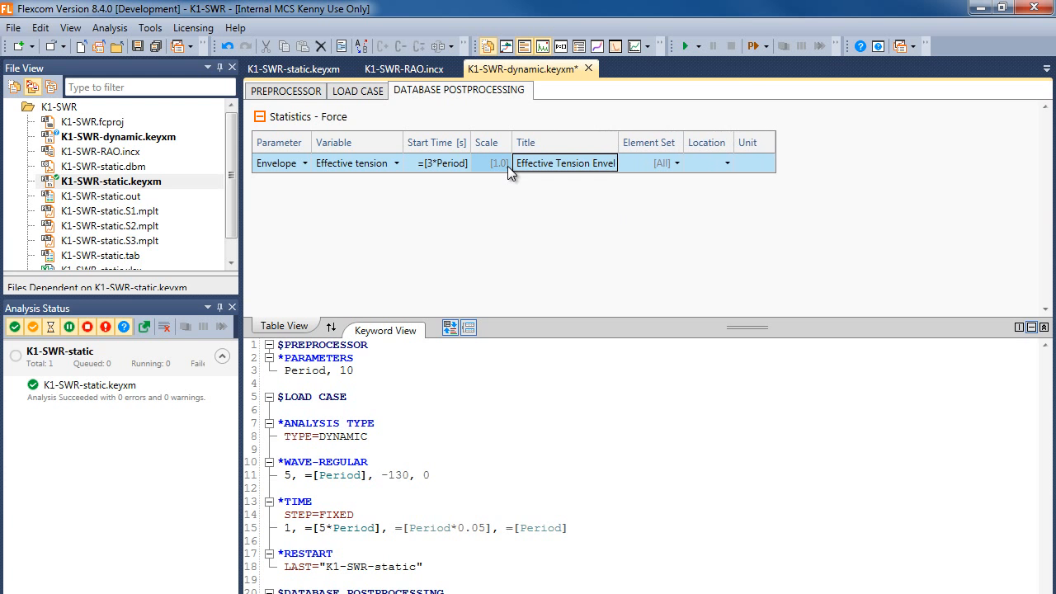
text(ope)
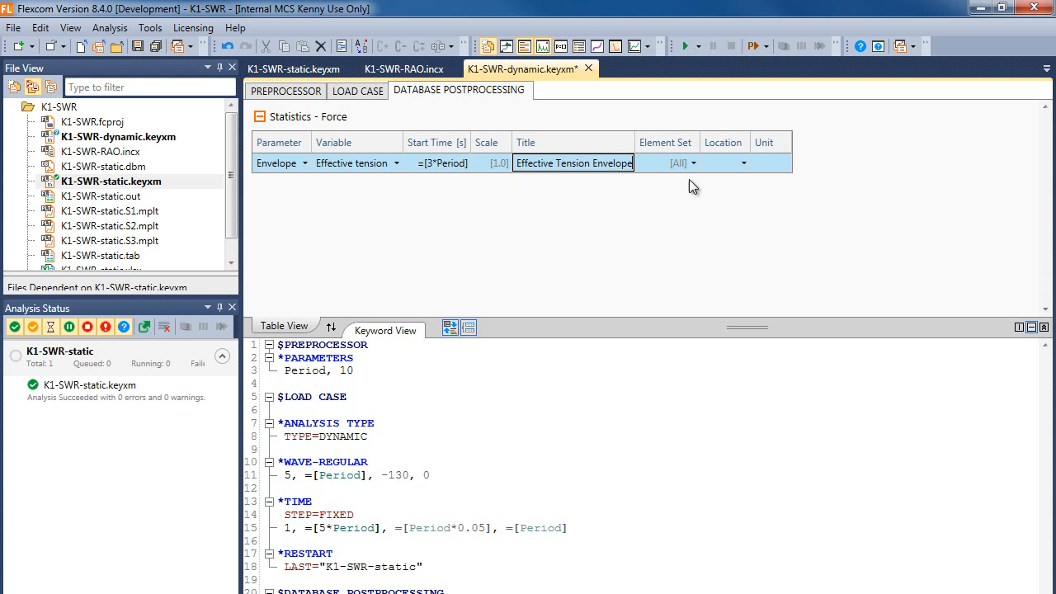
click(756, 164)
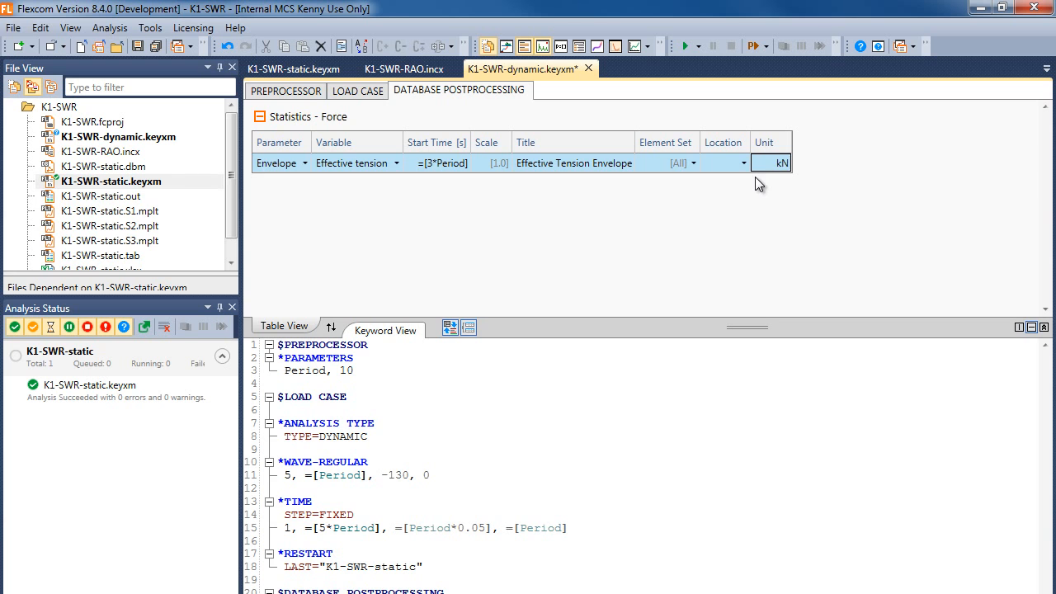
key(Return)
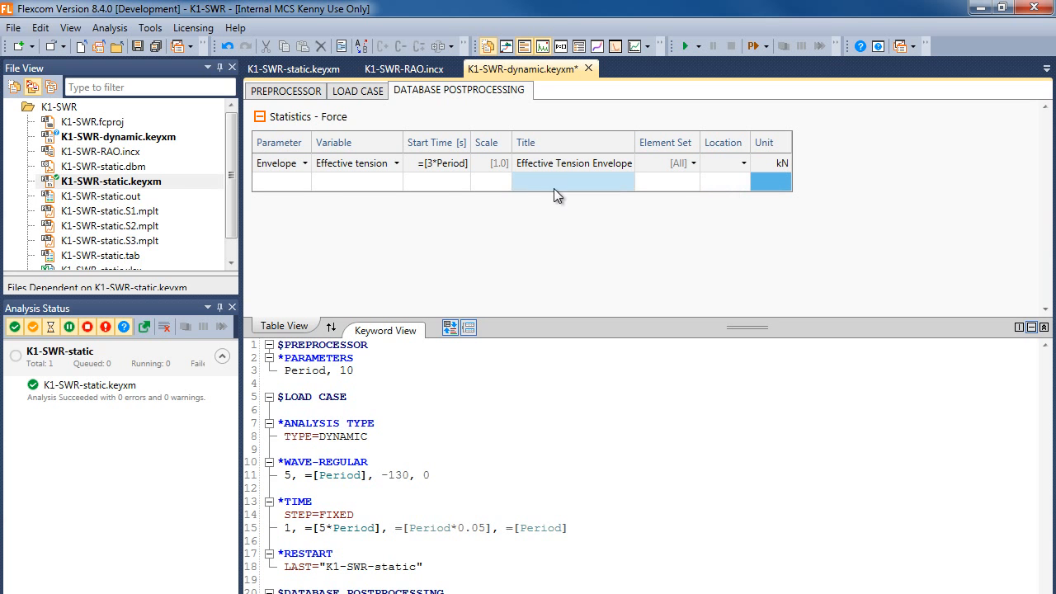
Step: Add a second force statistics entry with parameter Envelope and variable Resultant bending moment
click(297, 185)
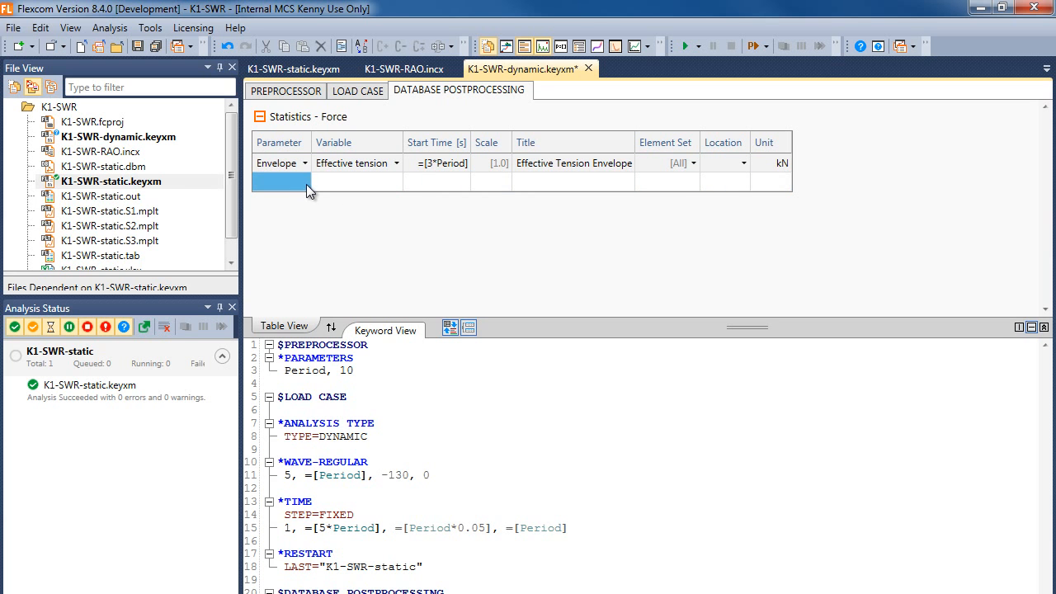
click(306, 184)
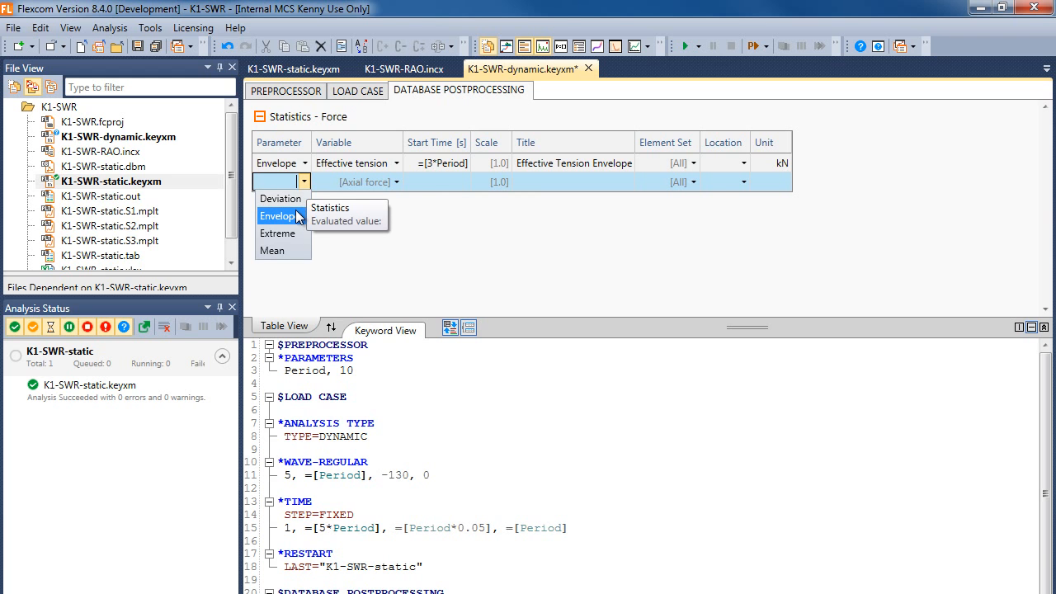
click(295, 216)
click(383, 182)
click(389, 181)
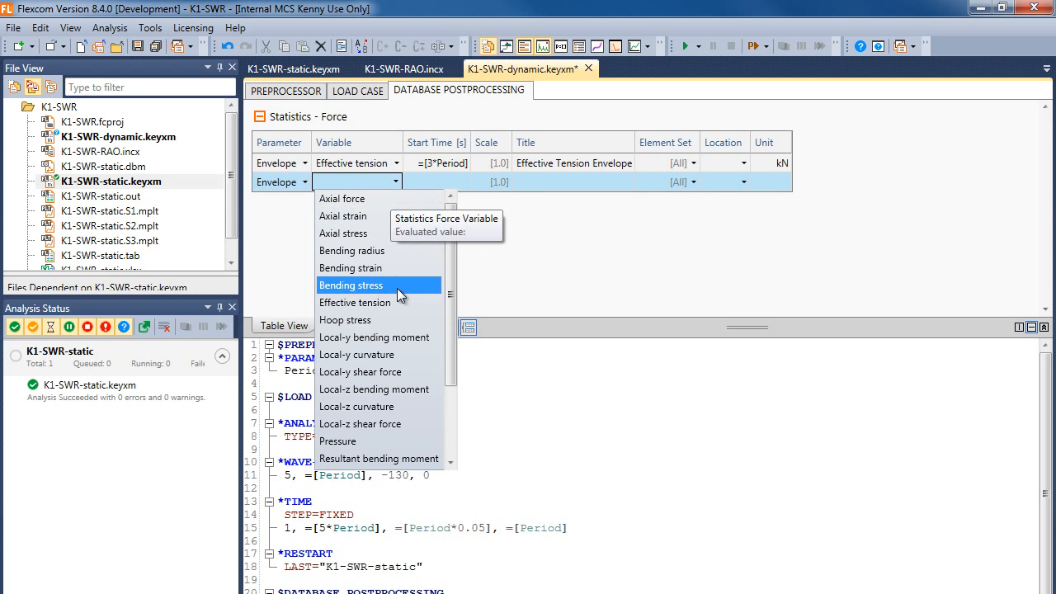
click(405, 459)
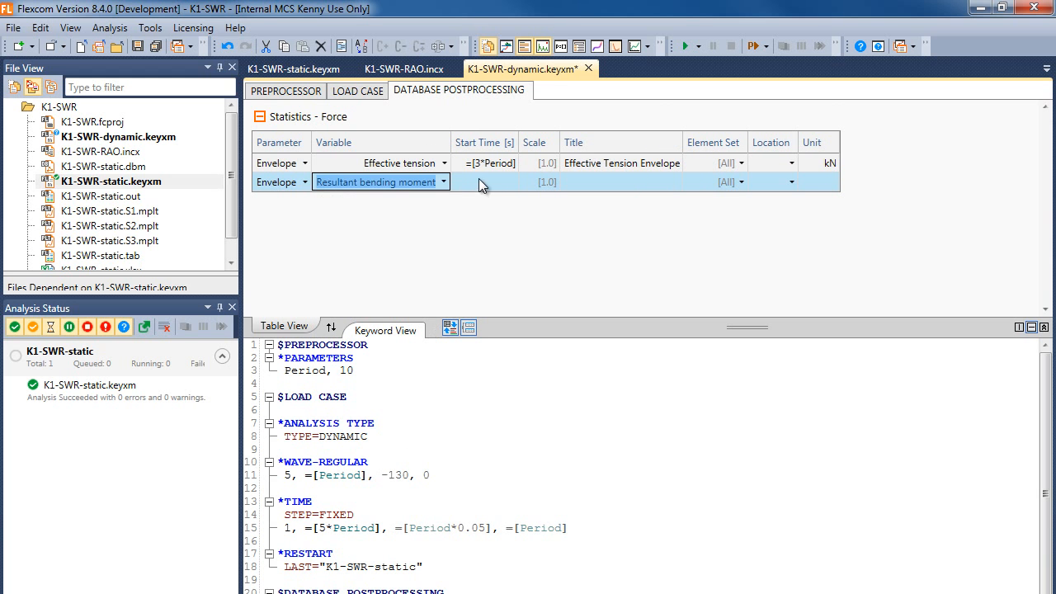
Step: Give the bending moment entry start time =[3*Period], title "Bending Moment Envelope" and unit kN.m
click(482, 185)
text(=[3*Period)
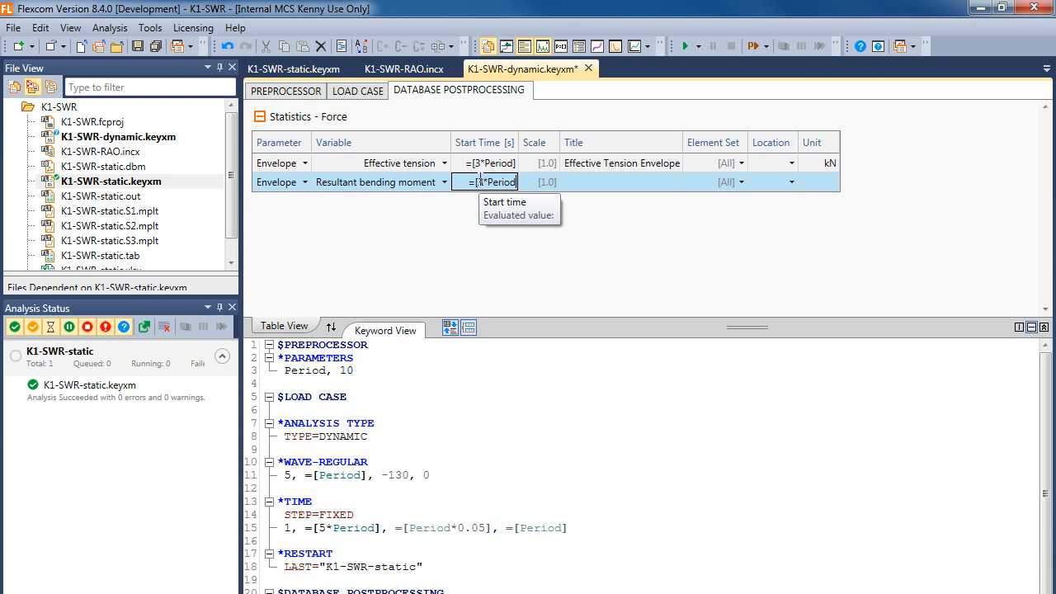
text(])
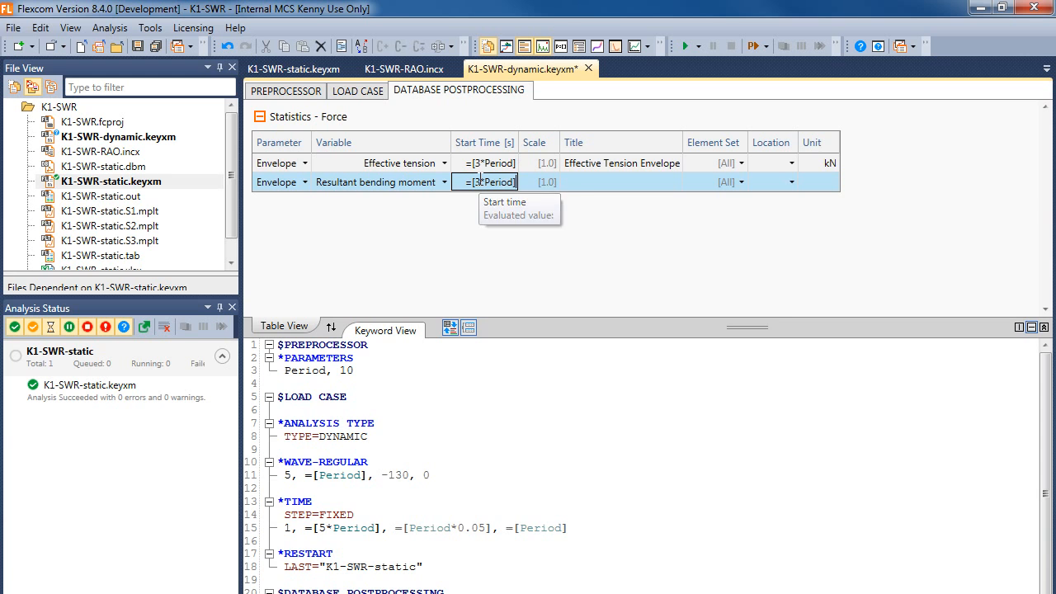
click(573, 182)
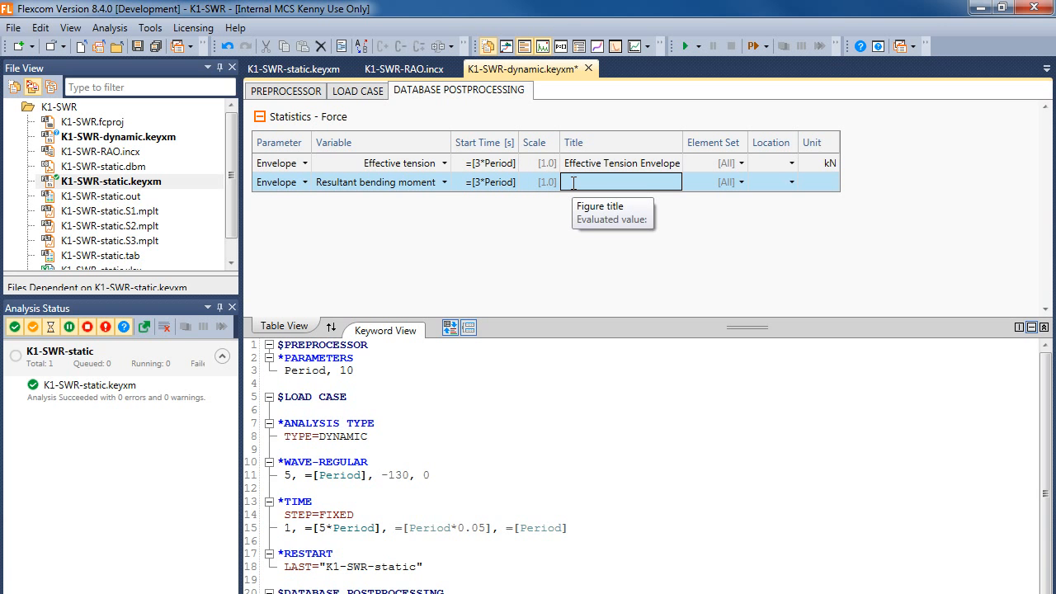
text(Bending Mo)
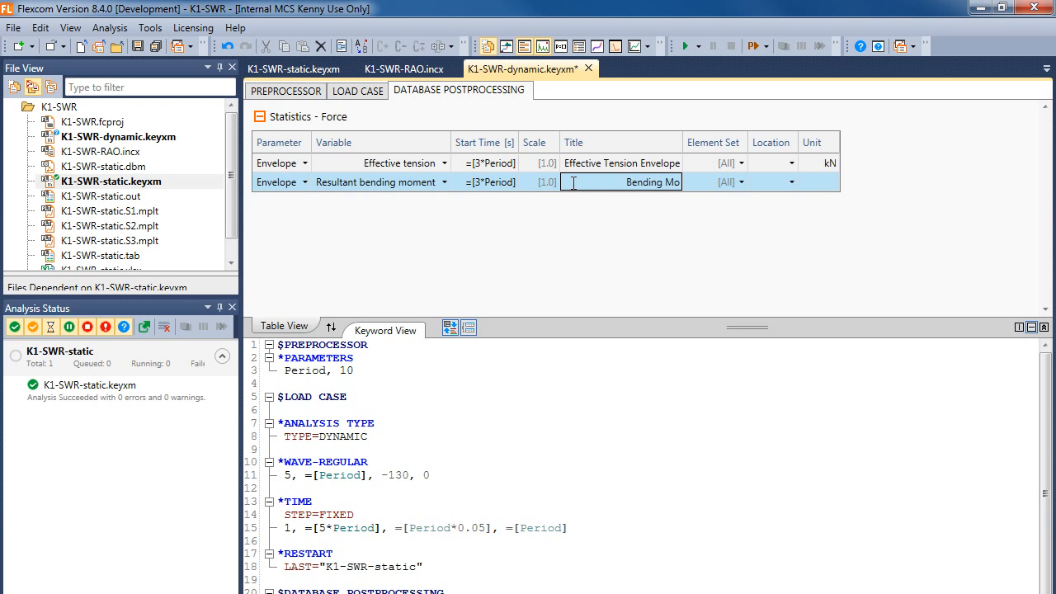
text(ment Envelope)
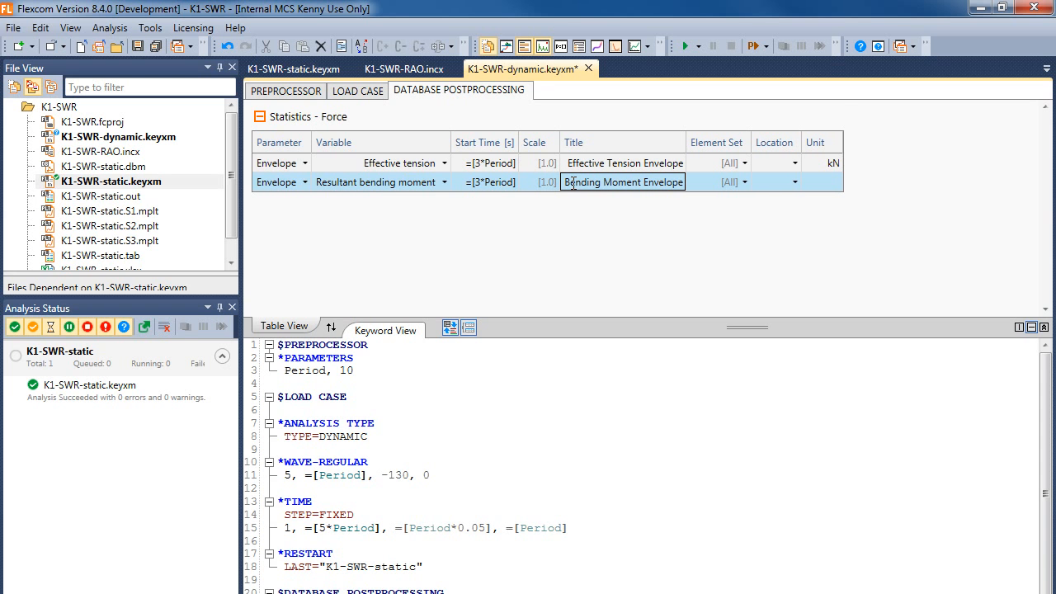
click(824, 184)
text(kN.m)
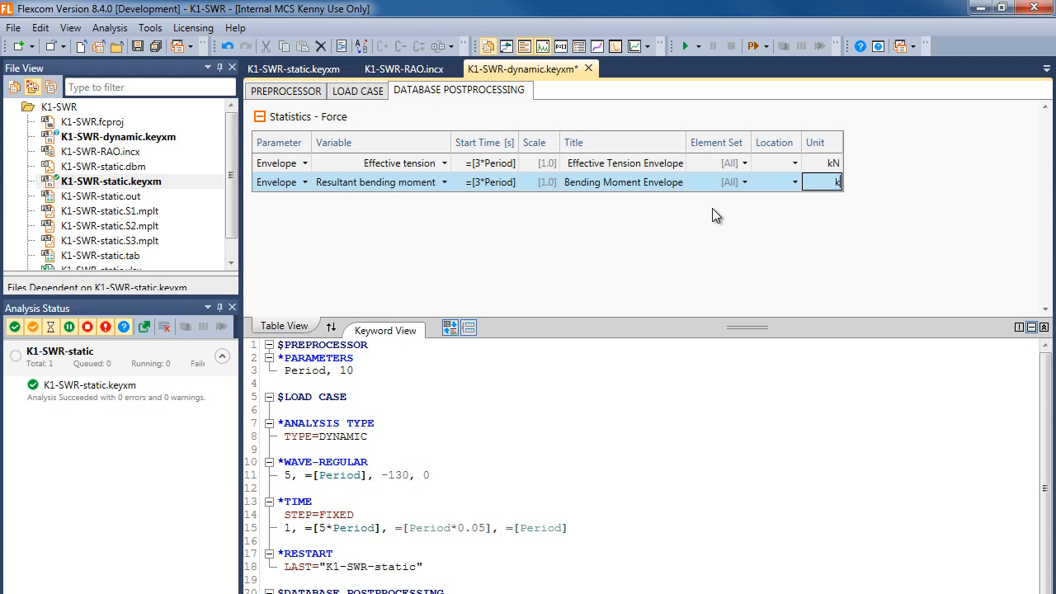
key(Return)
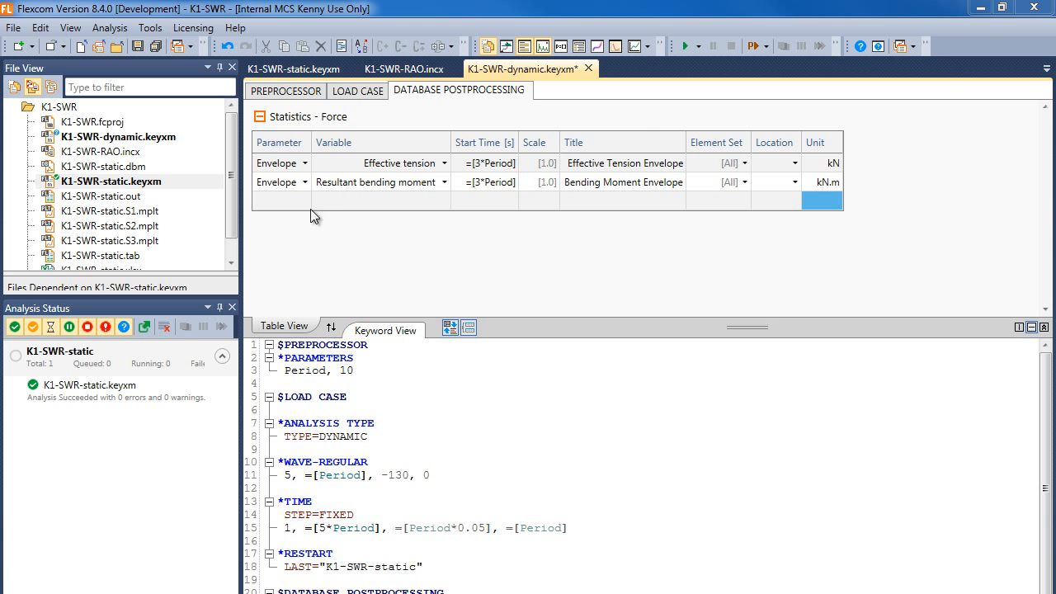
Step: Run the analysis for K1-SWR-dynamic.keyxm
click(175, 135)
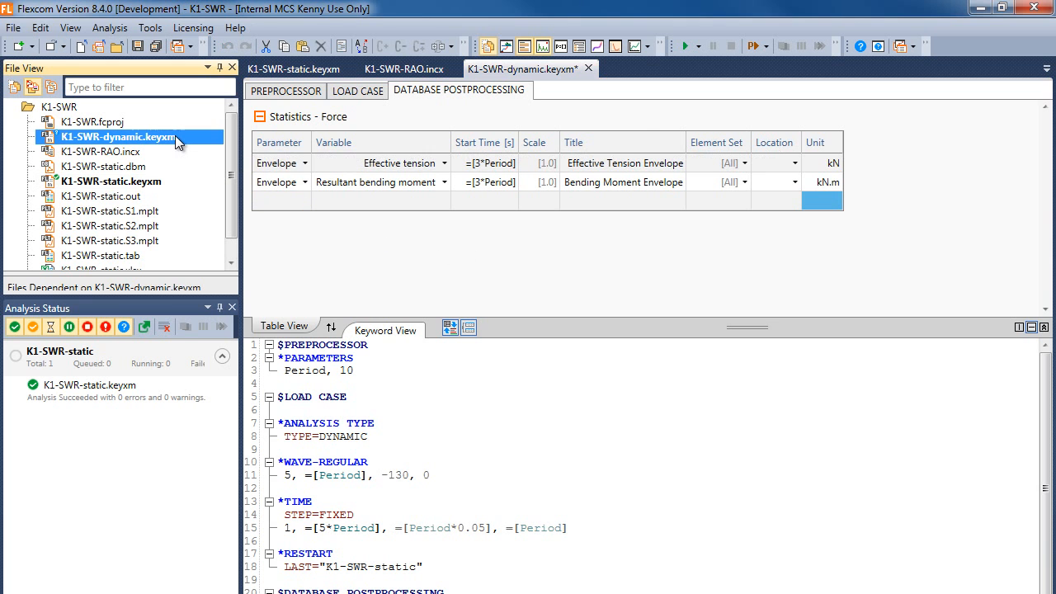
right_click(175, 135)
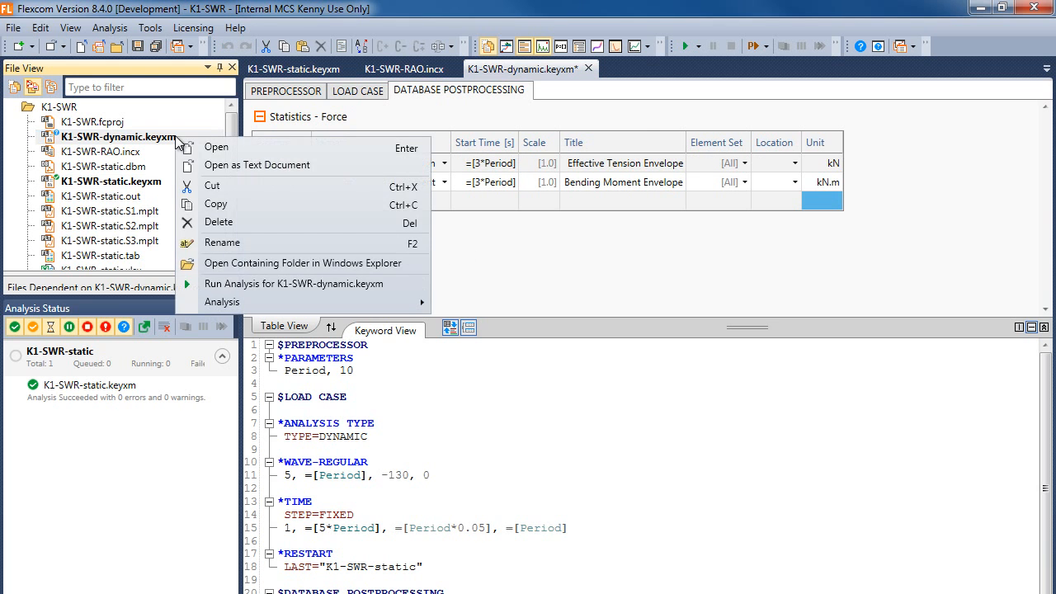
click(255, 288)
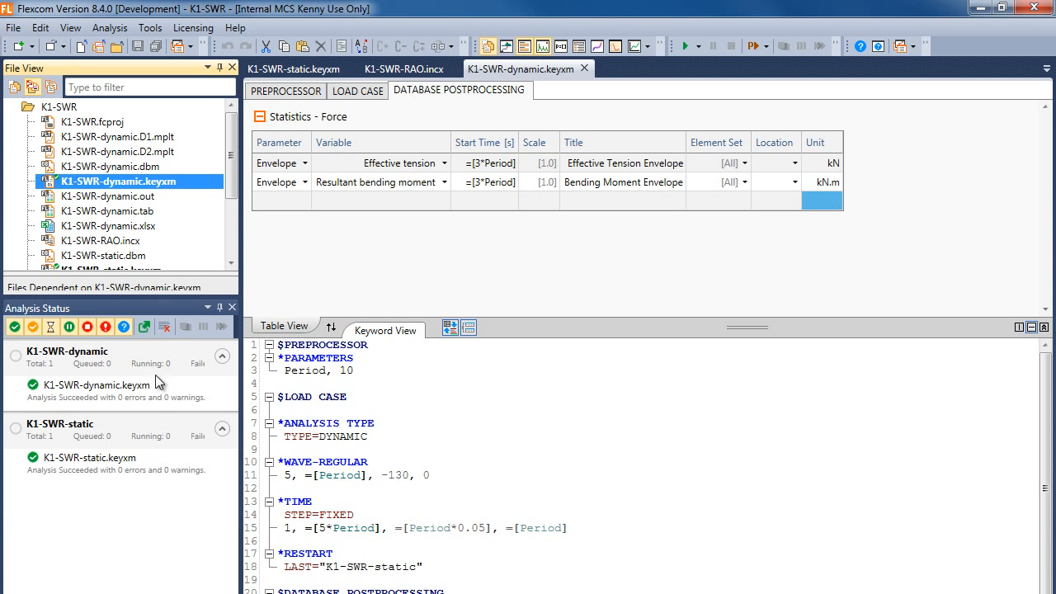
Step: Open the effective tension envelope plot K1-SWR-dynamic.D1.mplt
click(134, 137)
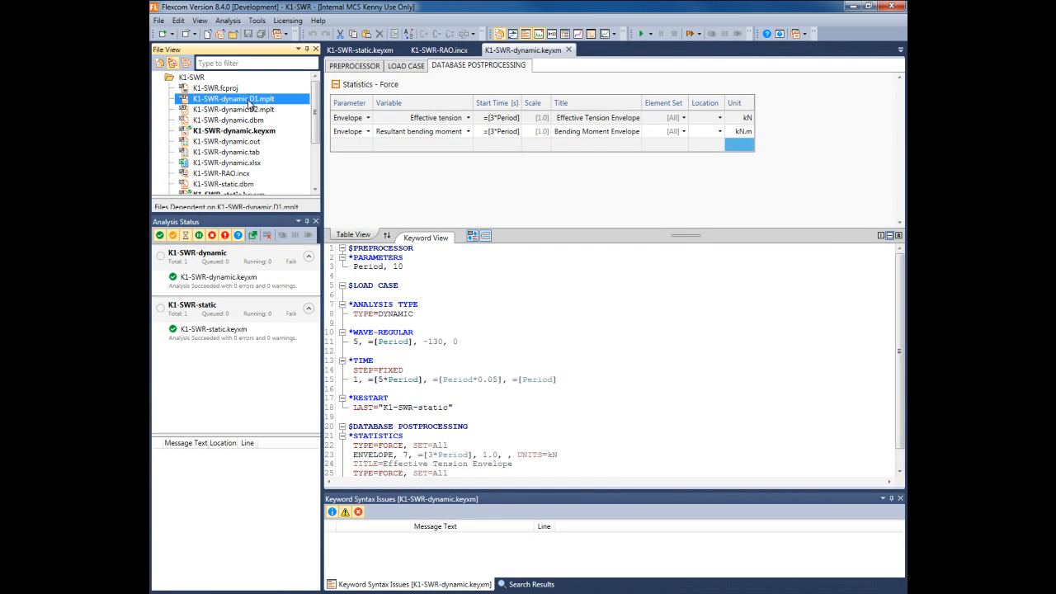
double_click(249, 103)
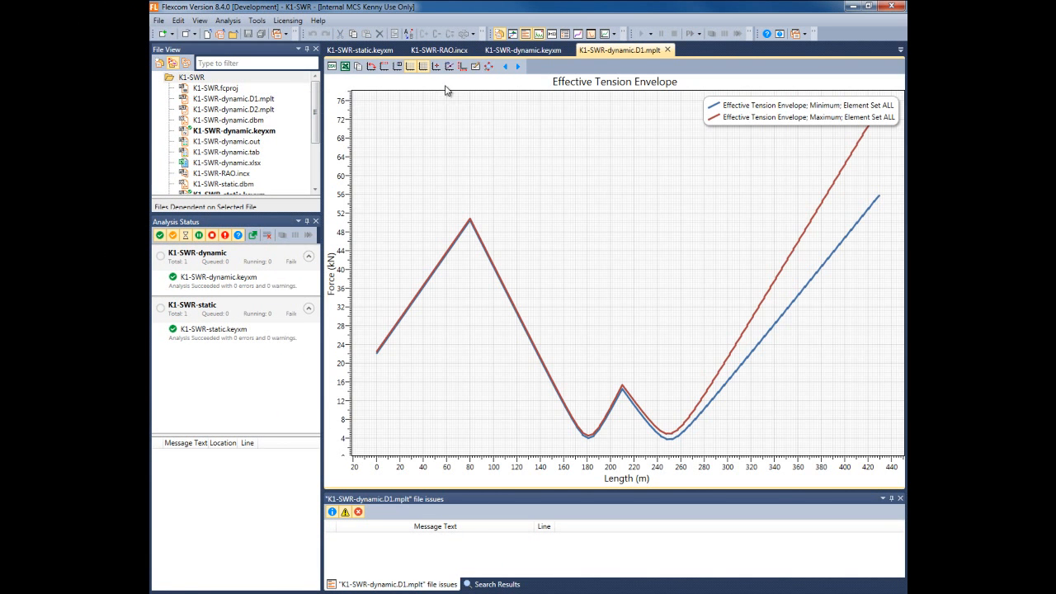
Step: Switch to the Bending Moment Envelope plot and examine its minimum and maximum curves along the riser length
click(519, 68)
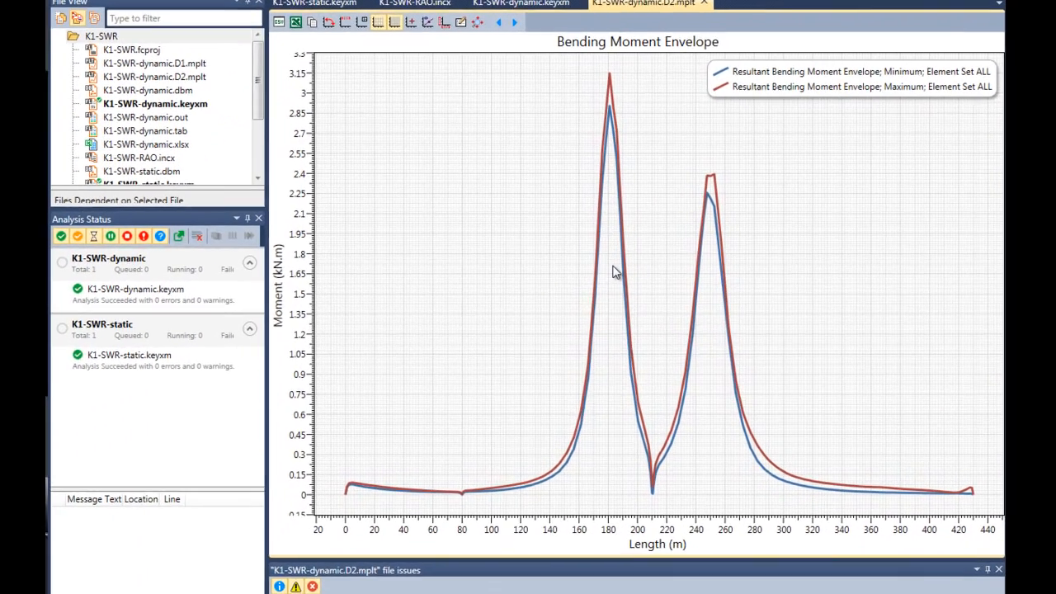
scroll(623, 271, up, 1)
scroll(625, 265, up, 2)
scroll(629, 266, down, 1)
scroll(629, 262, down, 4)
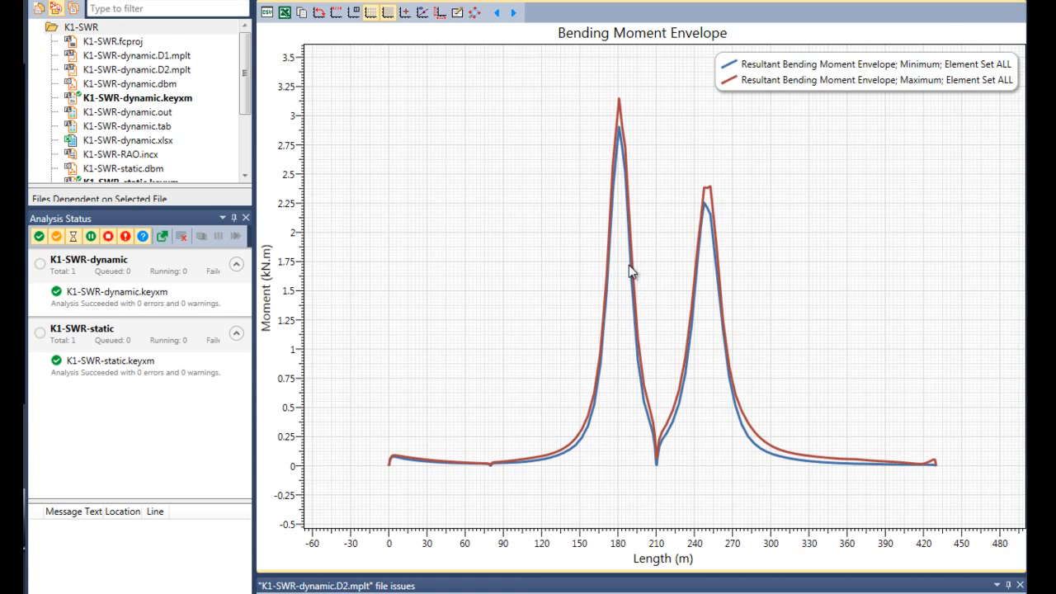
scroll(467, 463, up, 3)
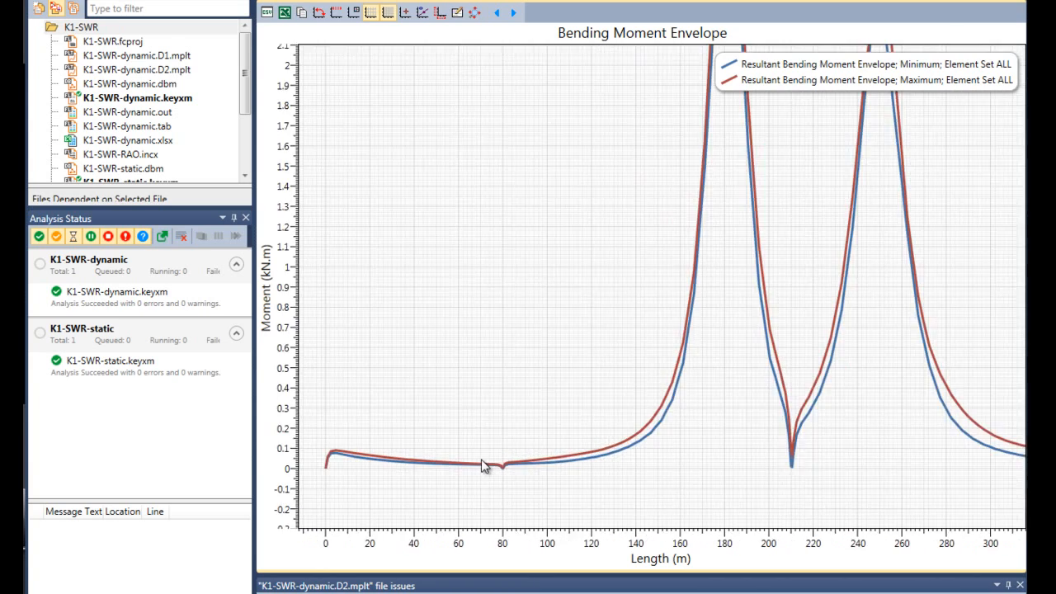
Step: Turn on data point details for the bending moment envelope and inspect its highest peak and the dip near 80 m
scroll(496, 471, down, 4)
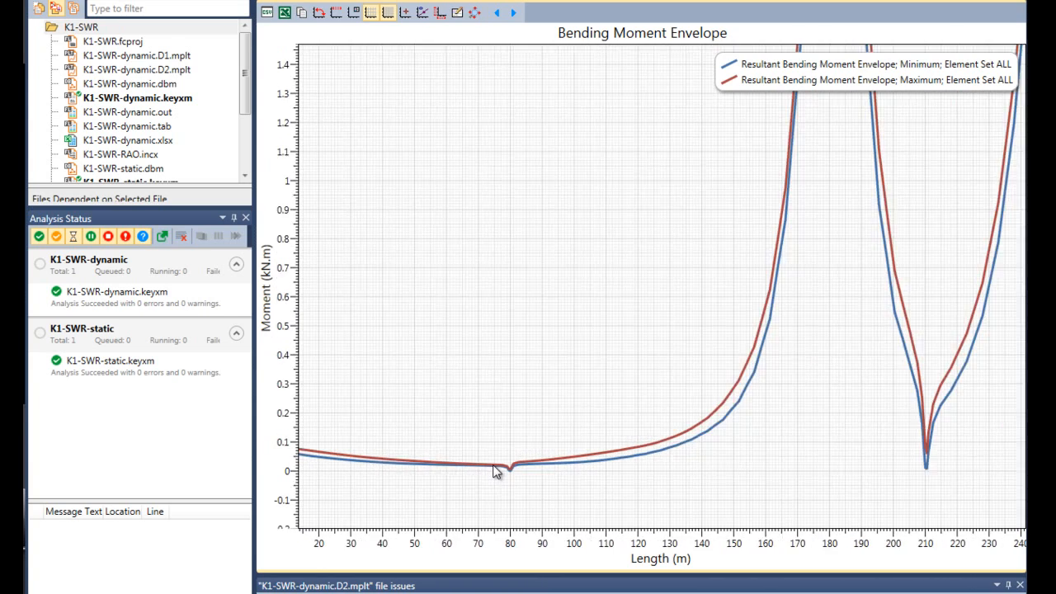
scroll(509, 466, down, 1)
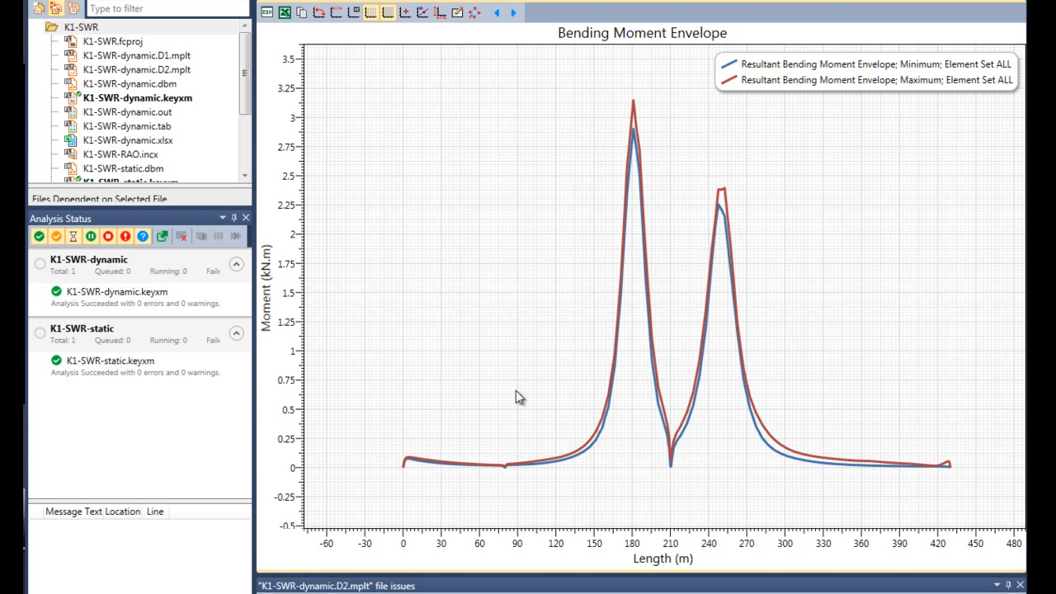
click(423, 15)
mouse_move(636, 109)
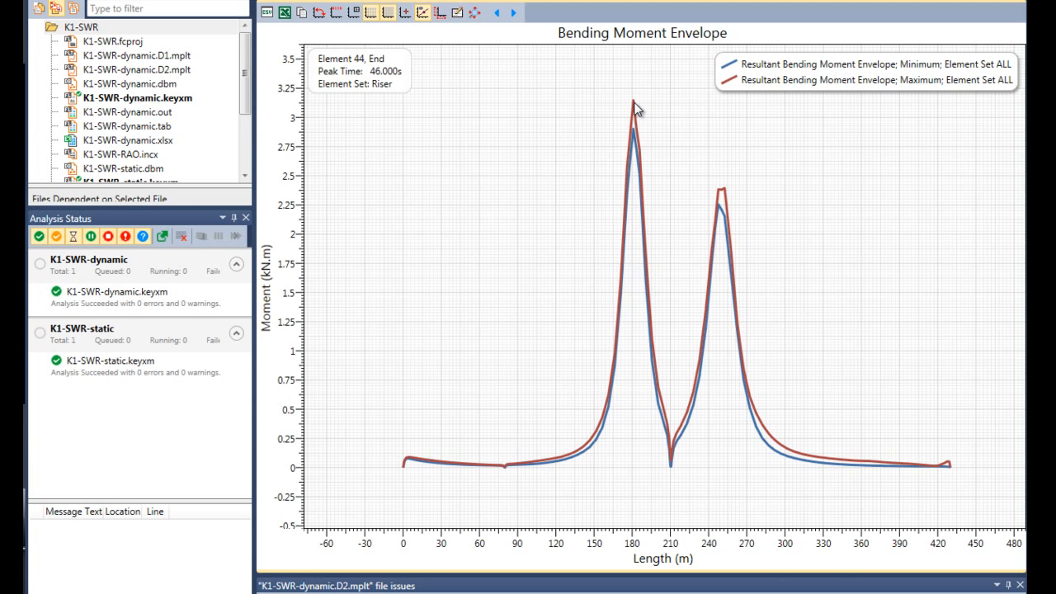
mouse_move(504, 467)
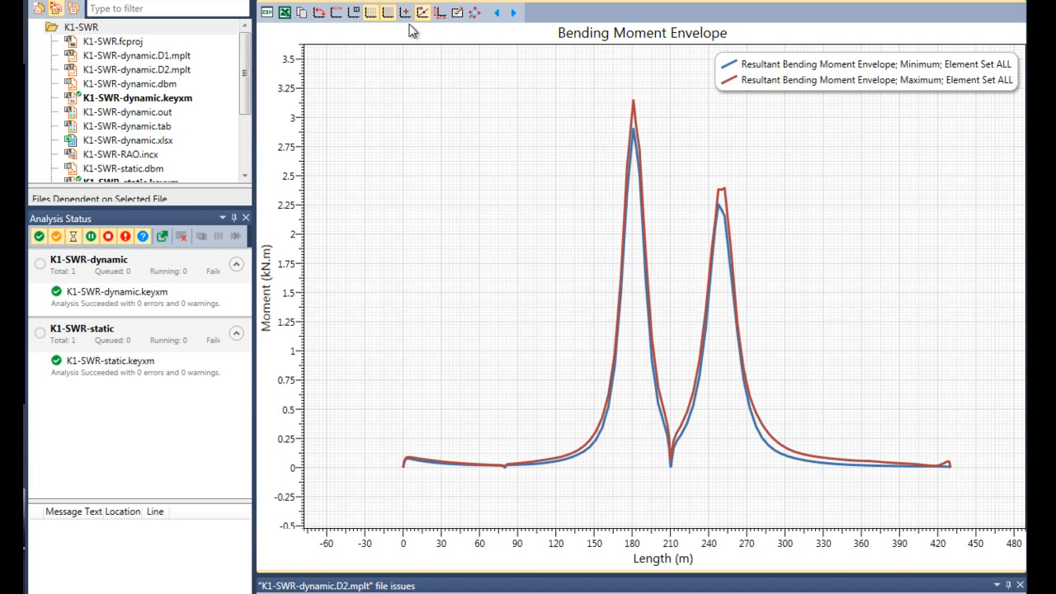
Step: Turn on the crosshair for the envelope plot and read the curves around the second peak near 250 m
click(407, 13)
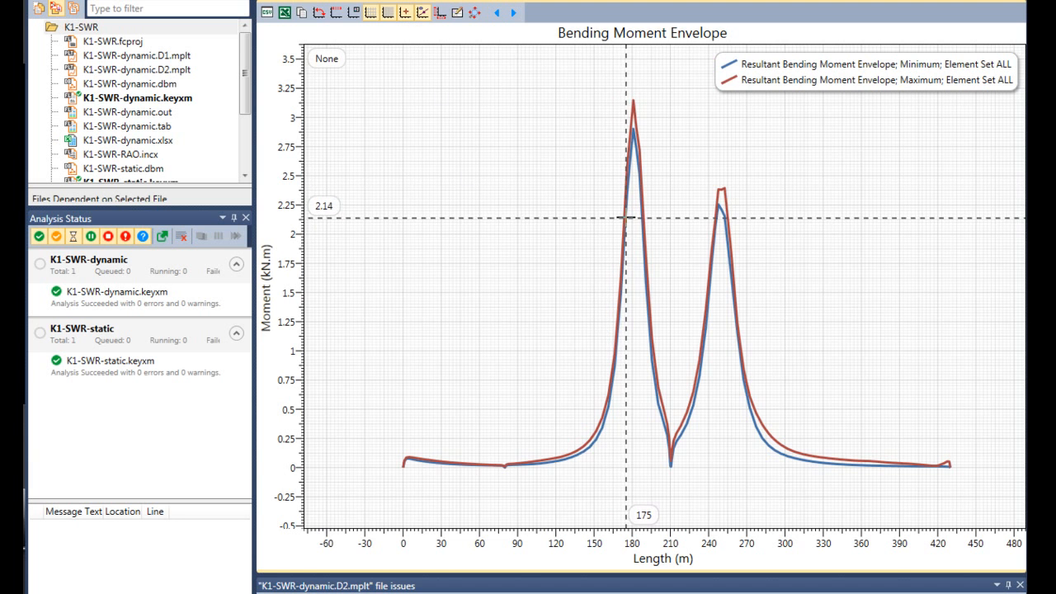
scroll(723, 217, up, 2)
scroll(724, 217, up, 4)
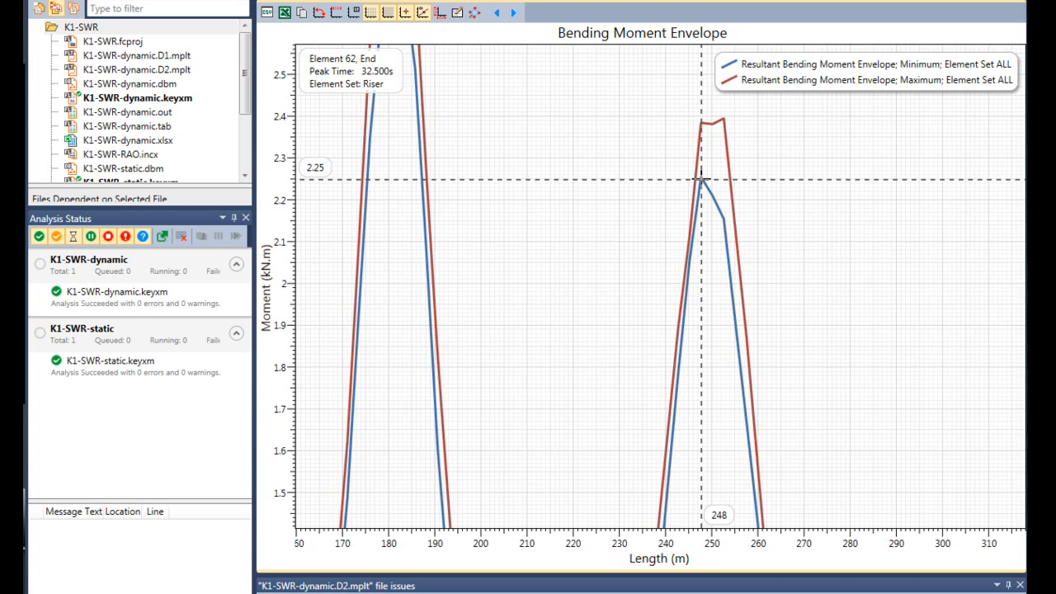
scroll(699, 179, down, 4)
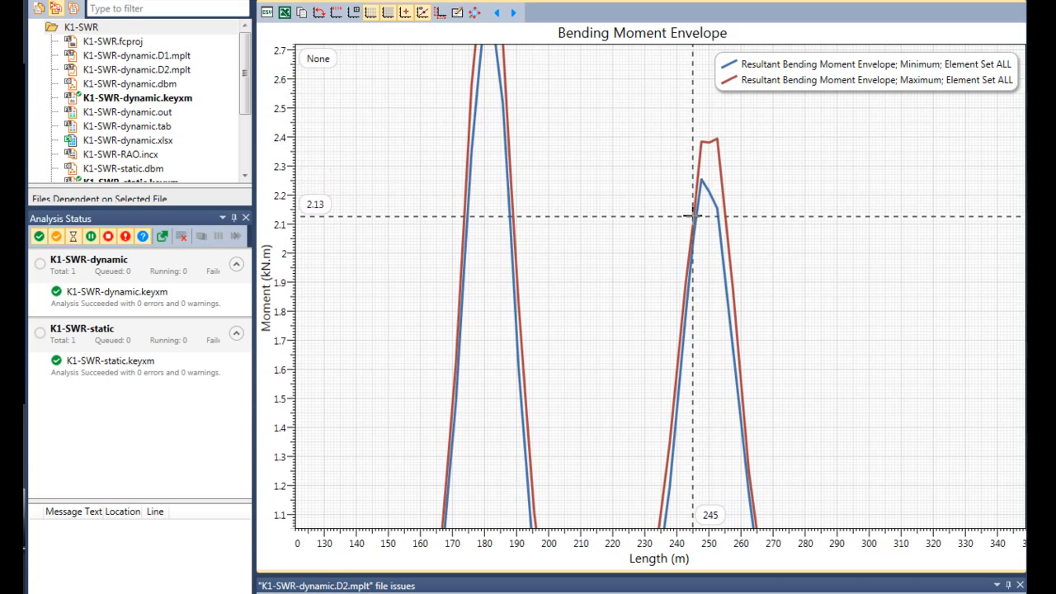
scroll(691, 219, down, 4)
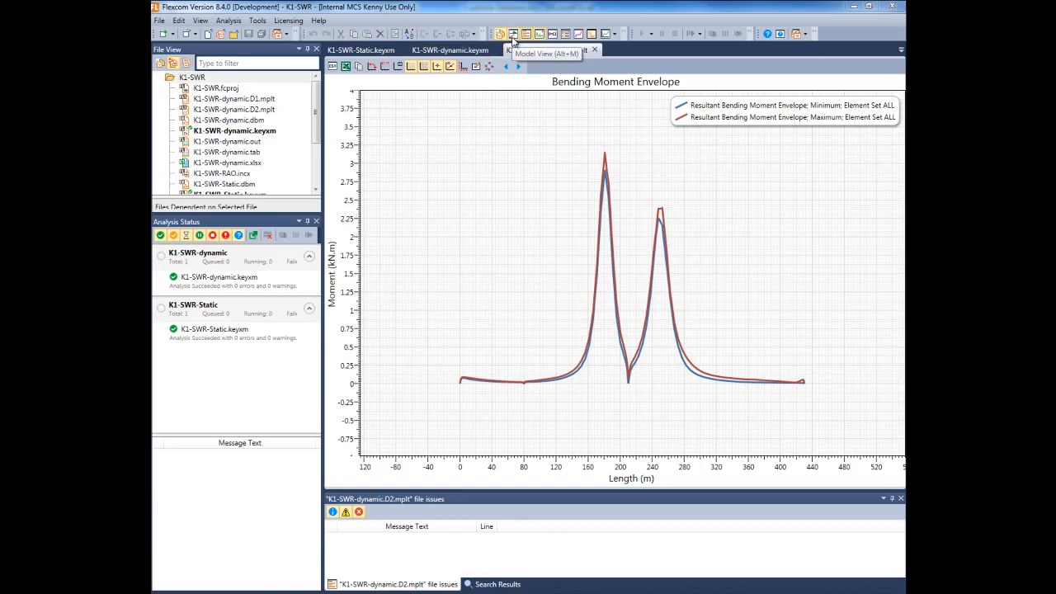
Step: Open the Model View of K1-SWR-dynamic.dbm and play the riser and vessel animation, viewing it from different angles
click(513, 36)
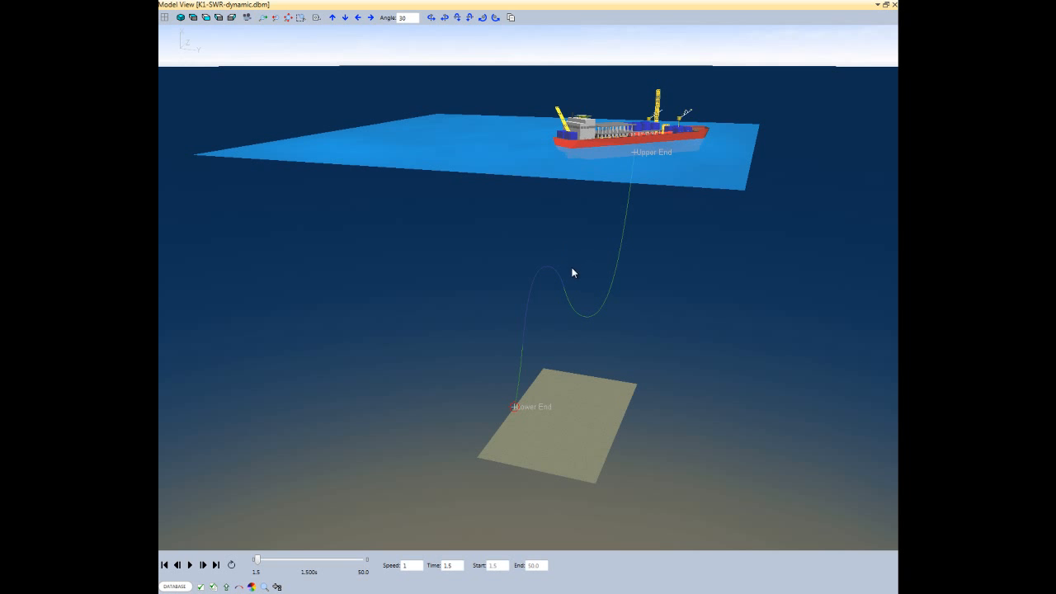
drag(574, 269, 558, 297)
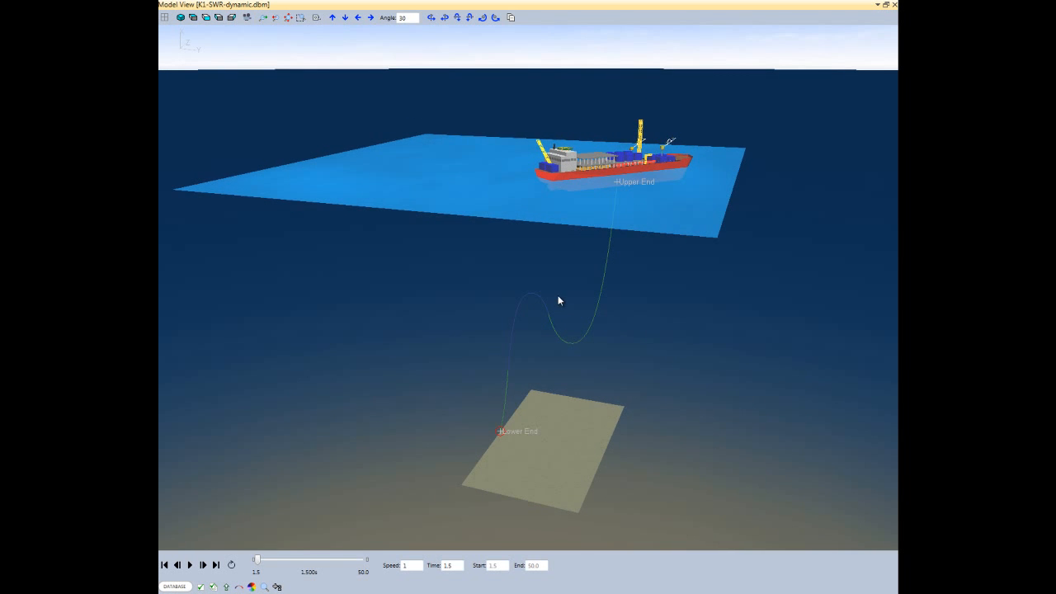
drag(646, 371, 634, 372)
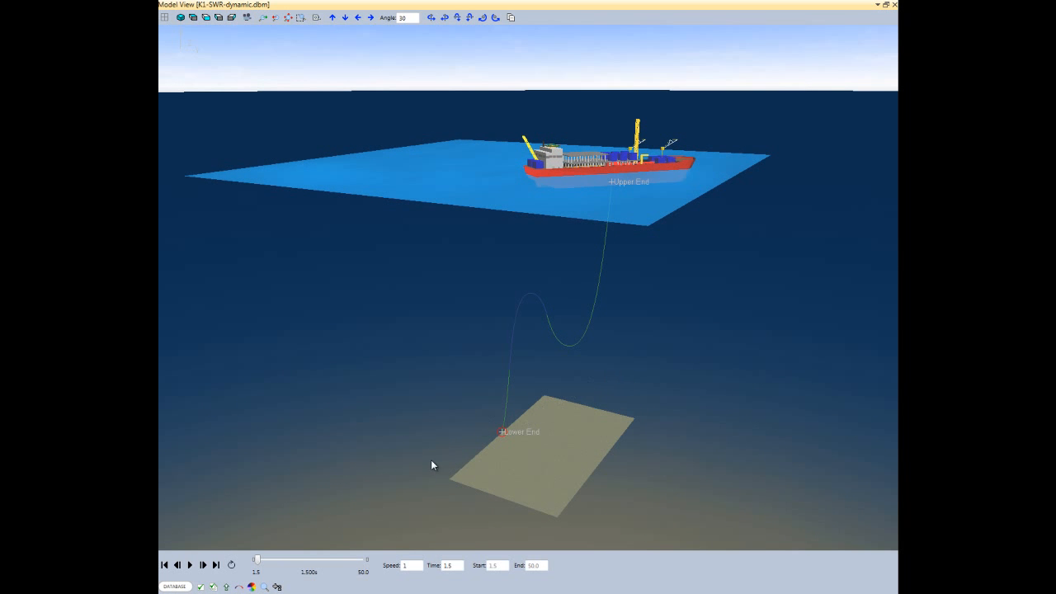
click(190, 565)
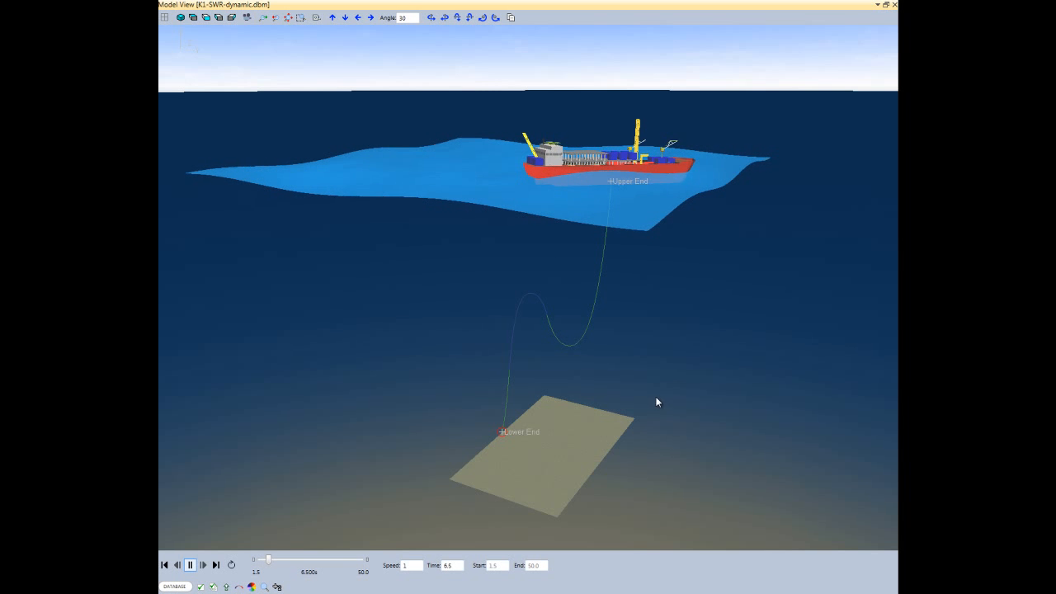
mouse_move(640, 390)
mouse_down()
mouse_move(624, 394)
mouse_move(659, 390)
mouse_up()
drag(426, 373, 423, 375)
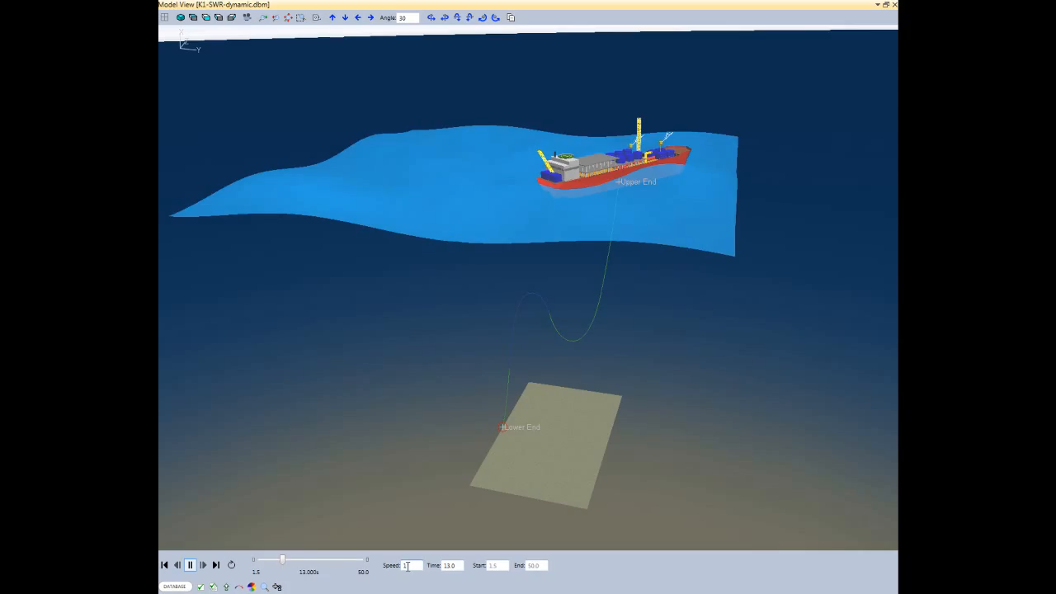
Step: Try an animation playback speed of 2 and return it to 1
text(2)
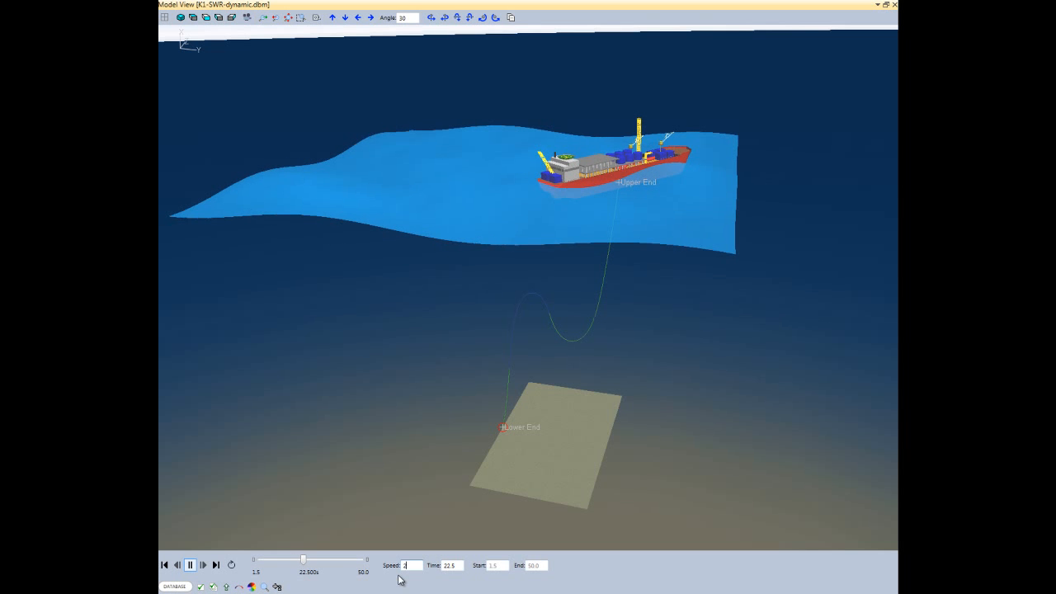
key(BackSpace)
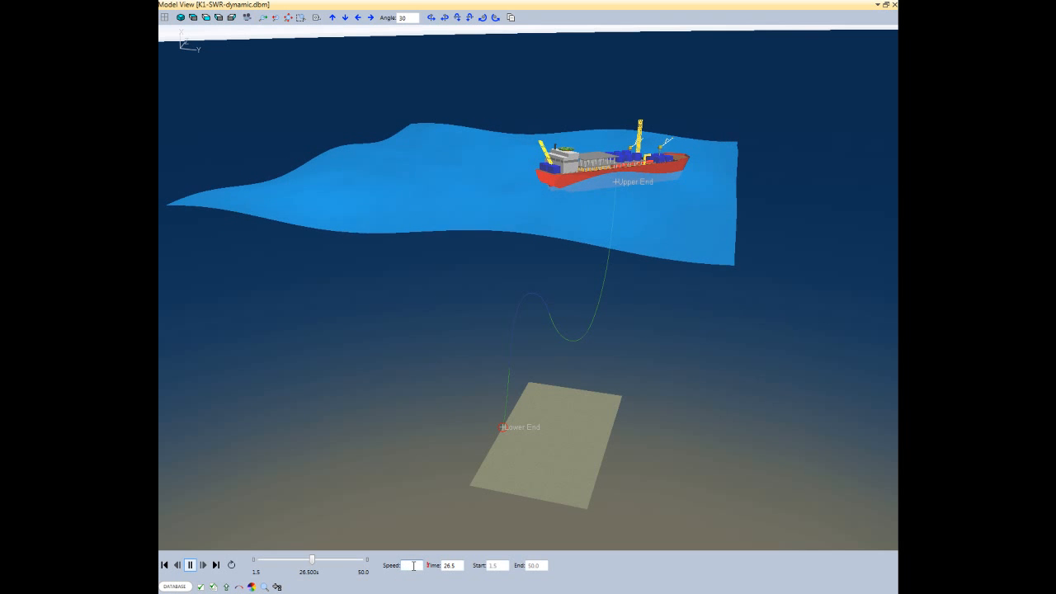
text(1)
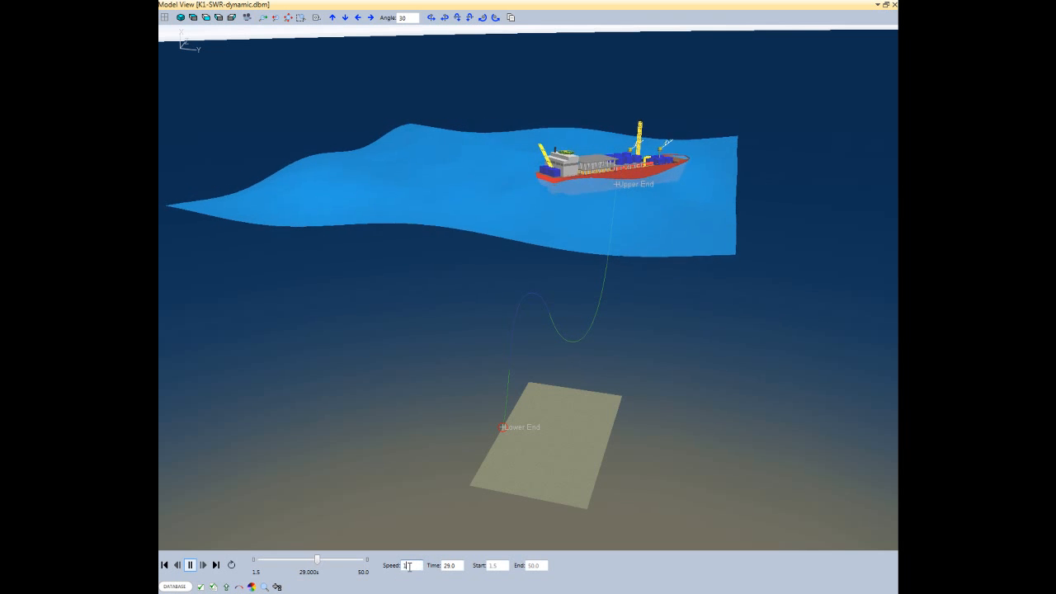
Step: Pause the animation and advance it frame by frame to 37.5 s in a near-horizontal view of the vessel and riser
click(190, 566)
drag(612, 380, 550, 371)
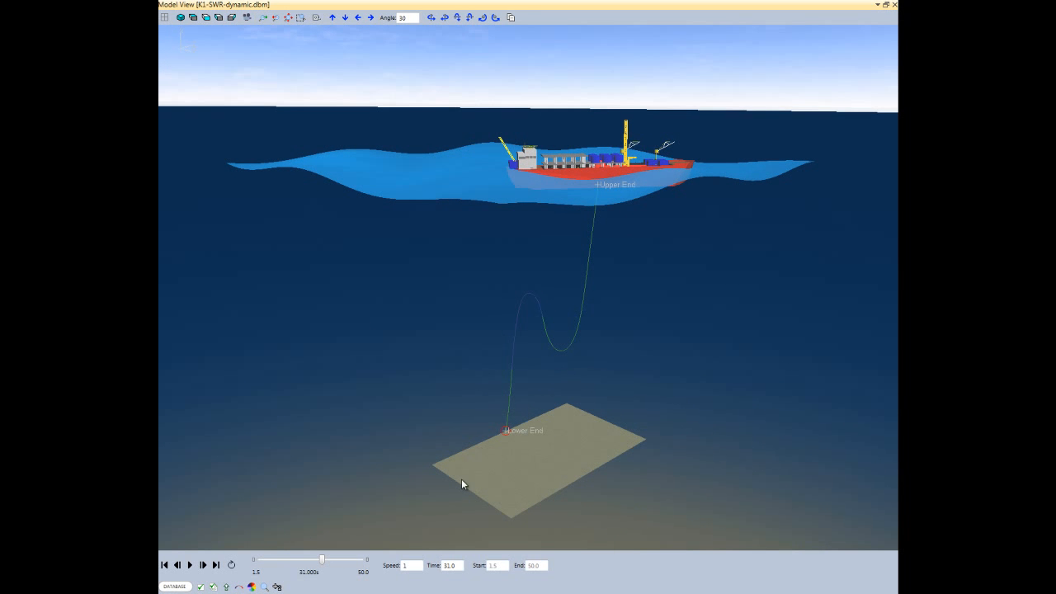
click(203, 566)
click(203, 566)
click(203, 566)
click(203, 566)
click(203, 565)
click(203, 566)
click(203, 566)
click(203, 566)
click(203, 566)
click(203, 566)
click(203, 566)
click(203, 566)
click(203, 566)
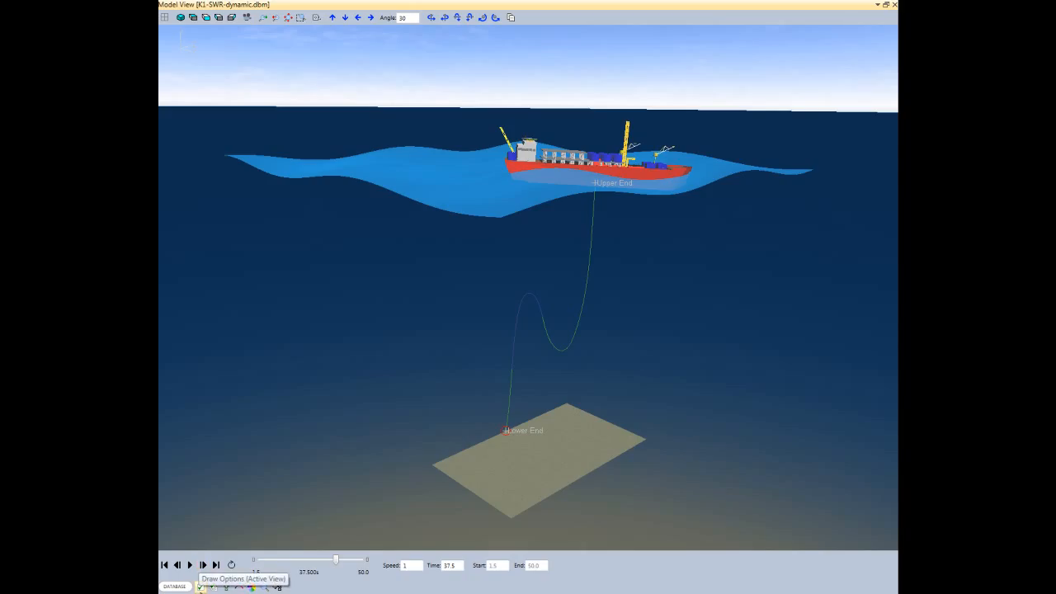
Step: Colour the riser by resultant bending moment and examine the wave bends up close during playback, pausing at 44 s
click(252, 587)
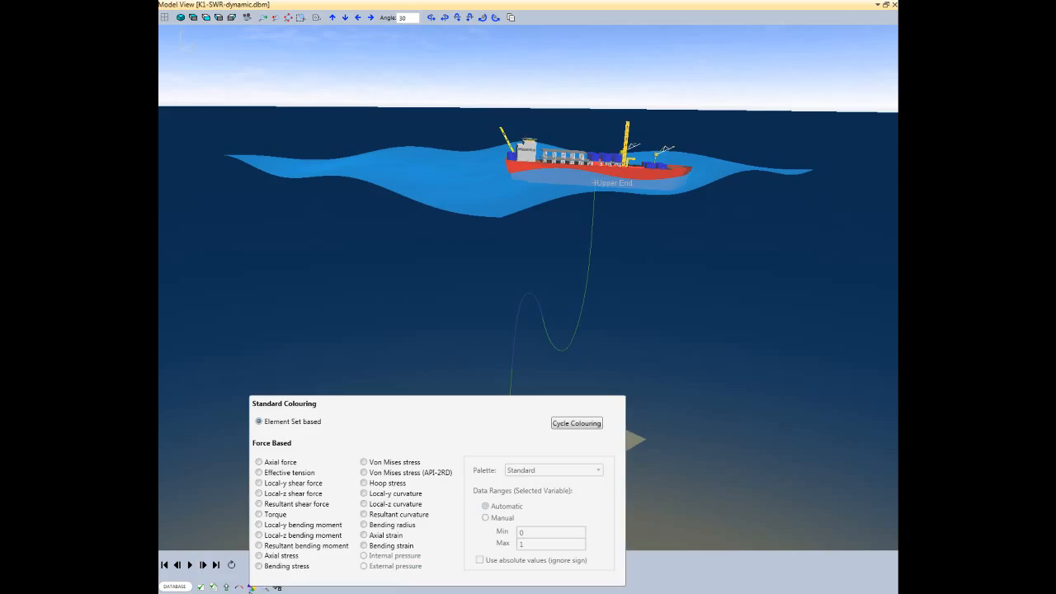
click(259, 545)
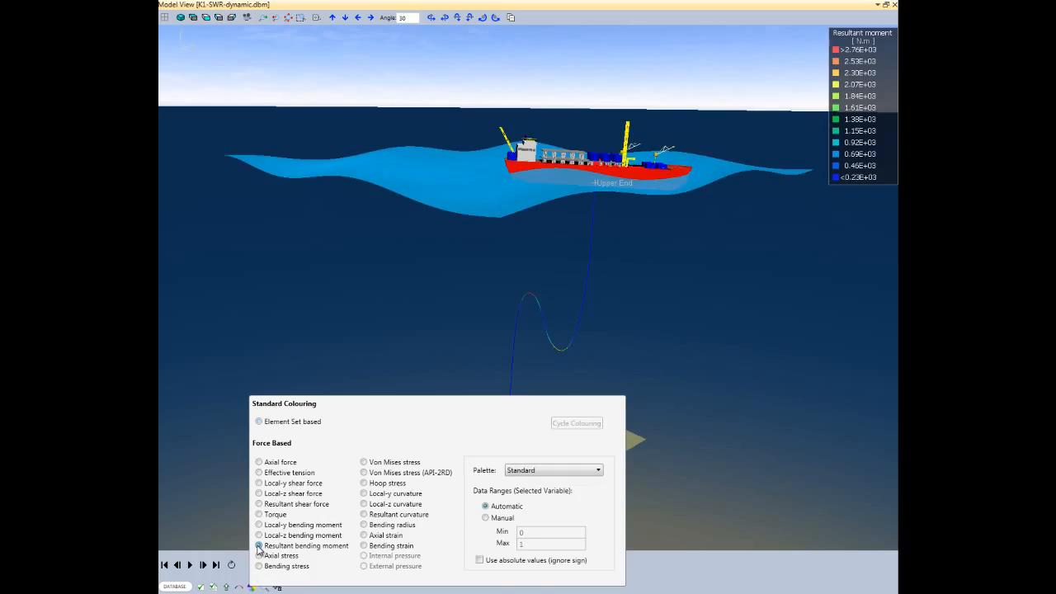
click(527, 317)
scroll(563, 339, up, 5)
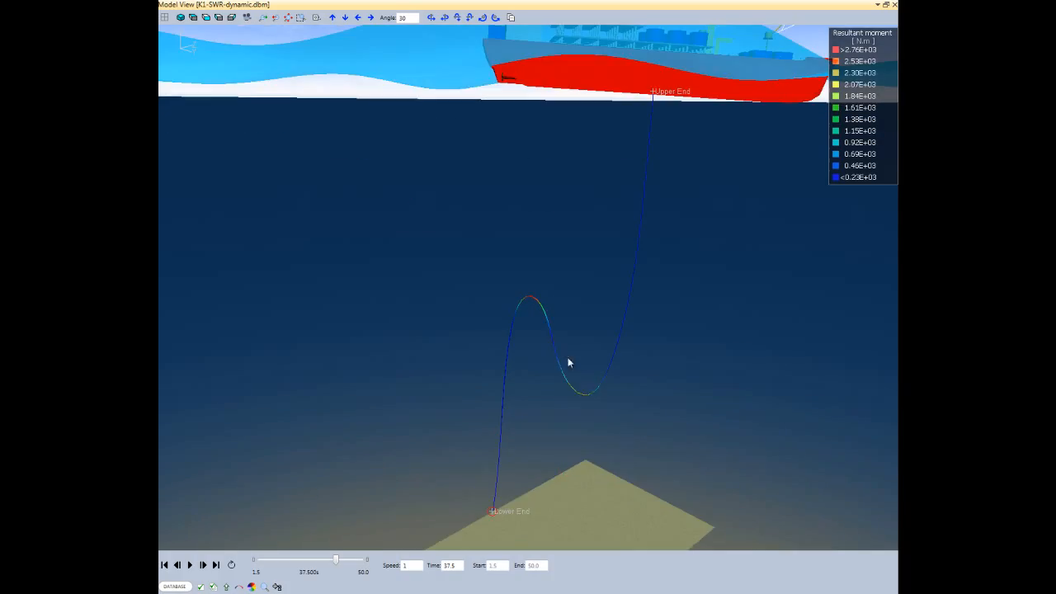
scroll(585, 393, up, 2)
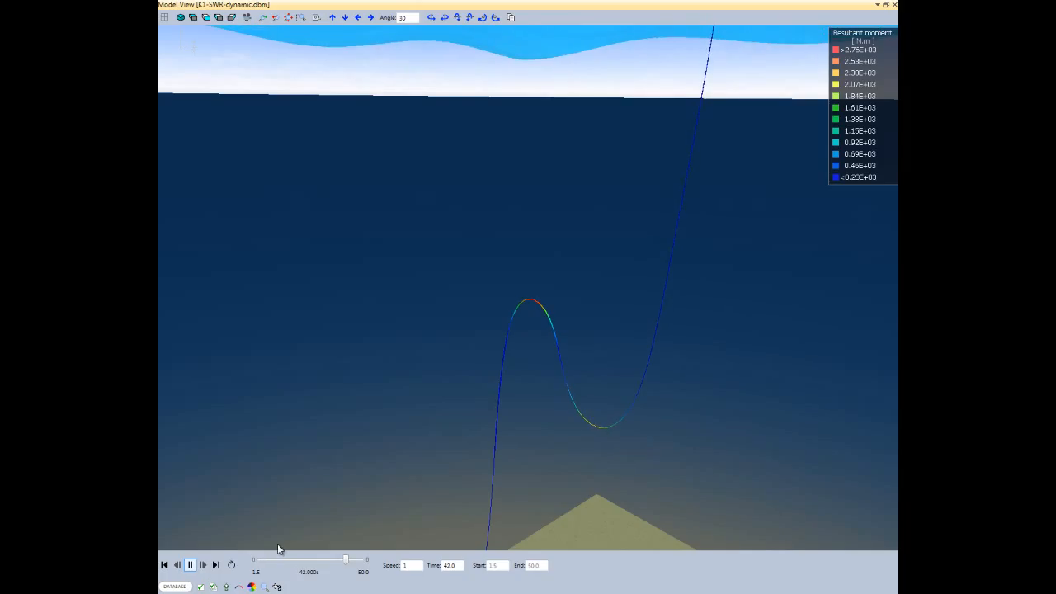
click(188, 566)
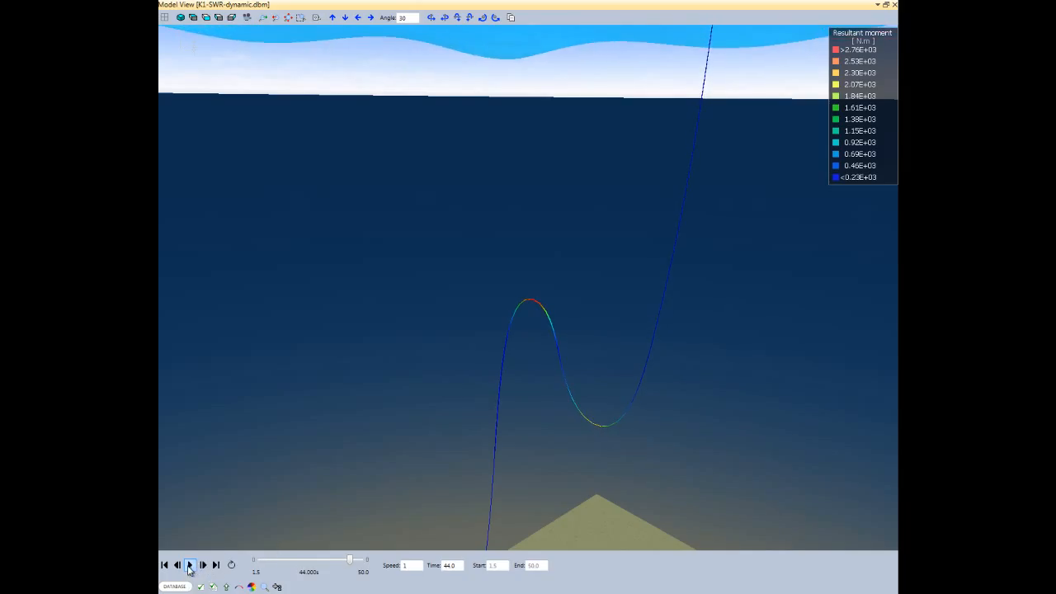
Step: Colour the riser by effective tension and split the model view into three panes, one tall and two stacked
click(251, 587)
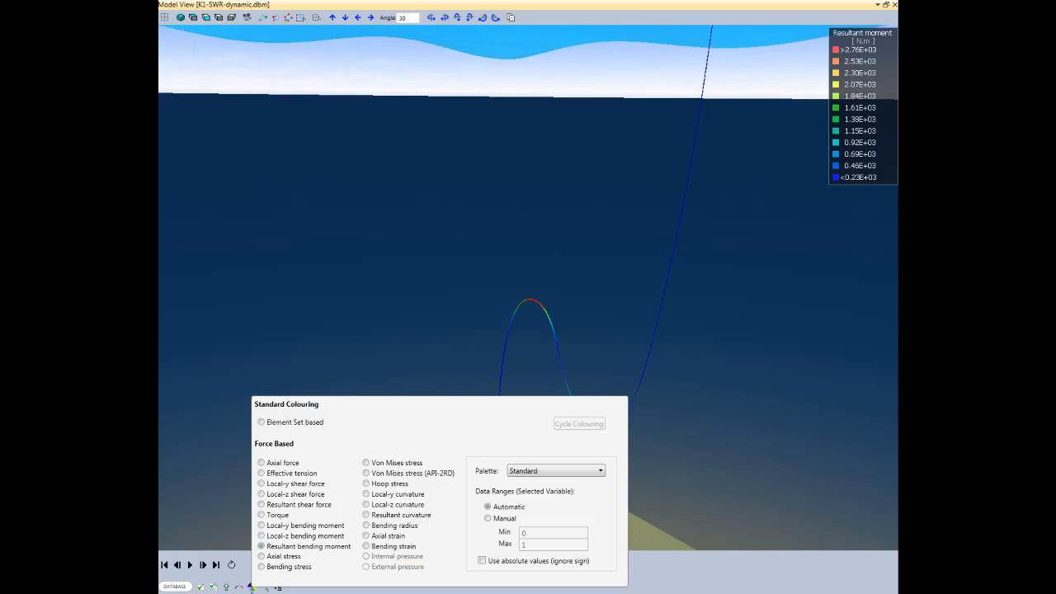
click(261, 474)
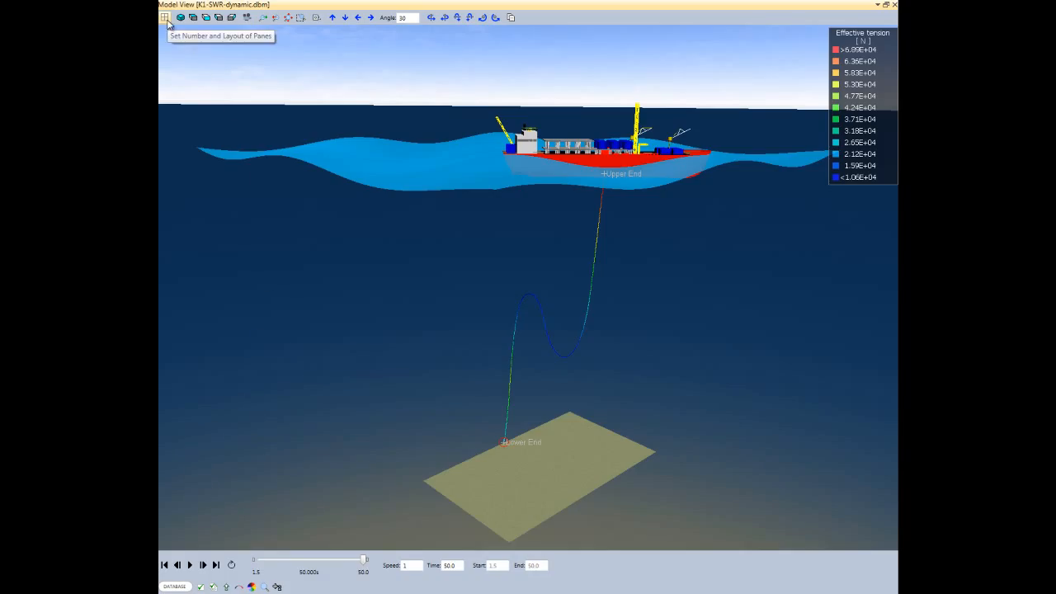
click(165, 17)
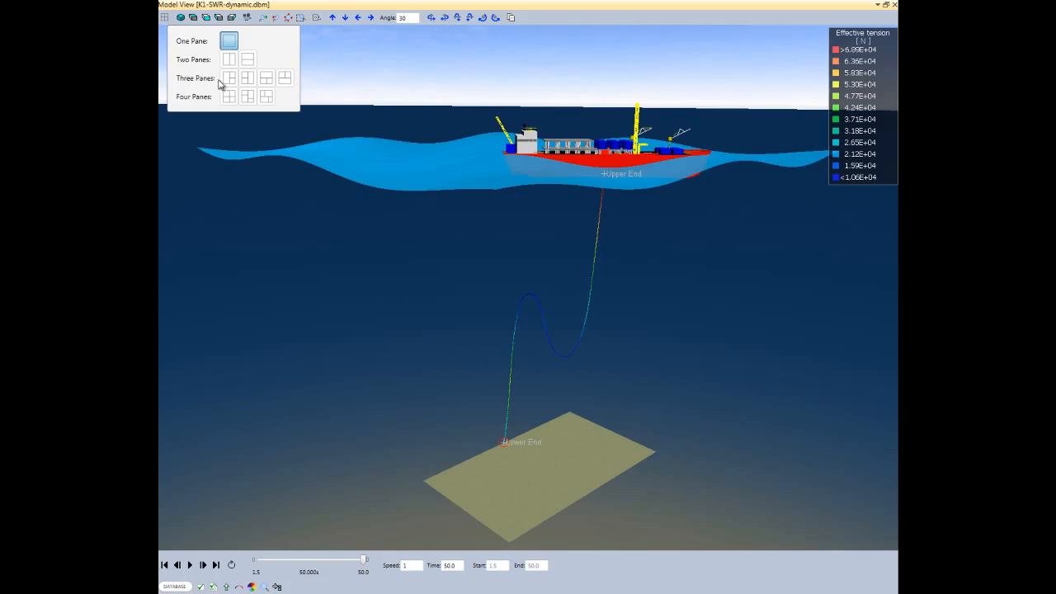
click(229, 79)
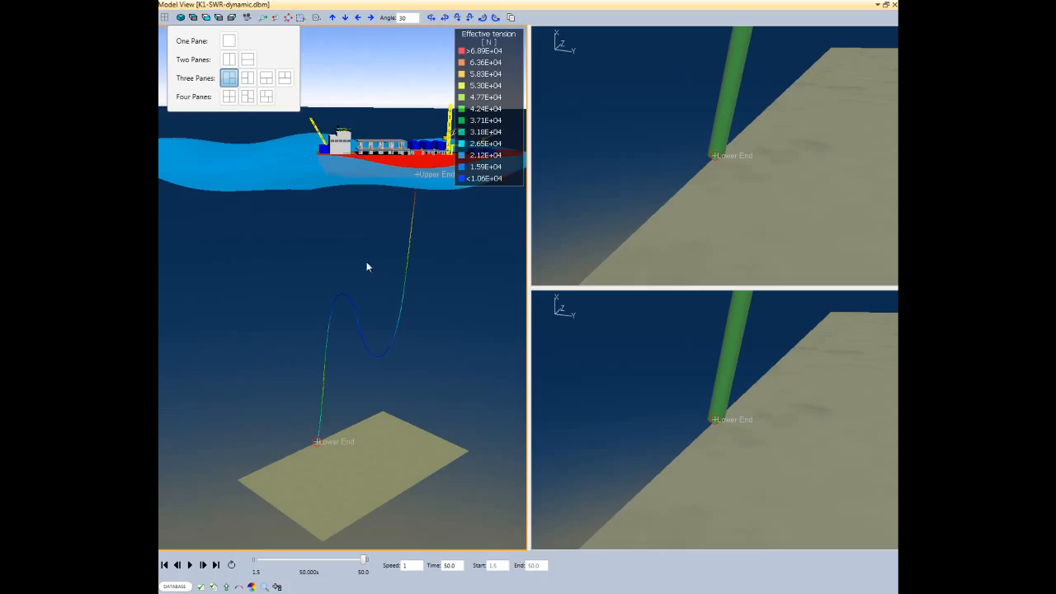
click(379, 279)
scroll(379, 279, down, 2)
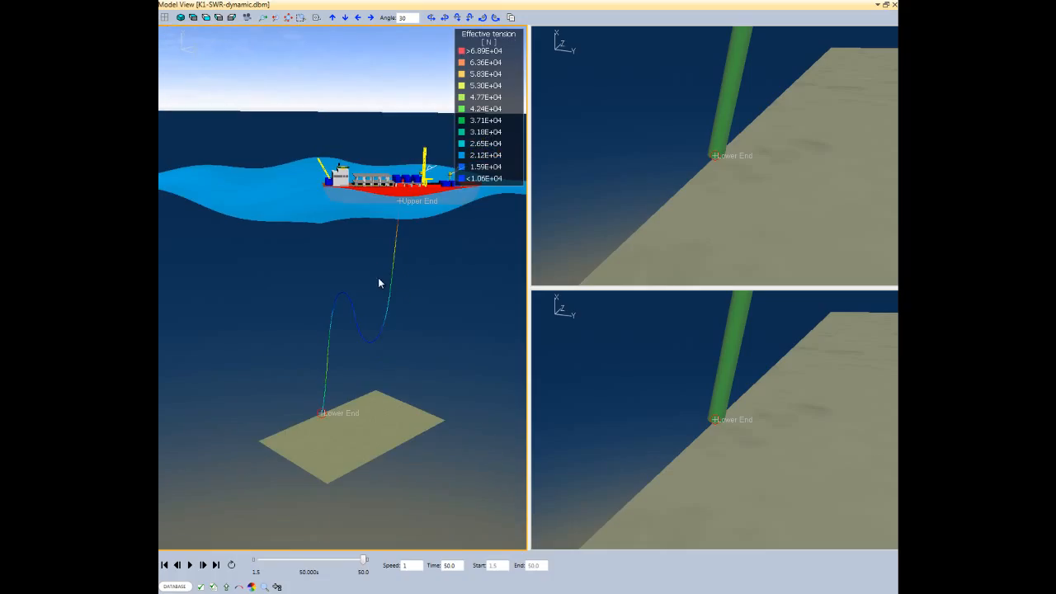
Step: Set the upper small pane to a plan view from above showing the whole sea surface and vessel
click(682, 246)
scroll(761, 210, down, 4)
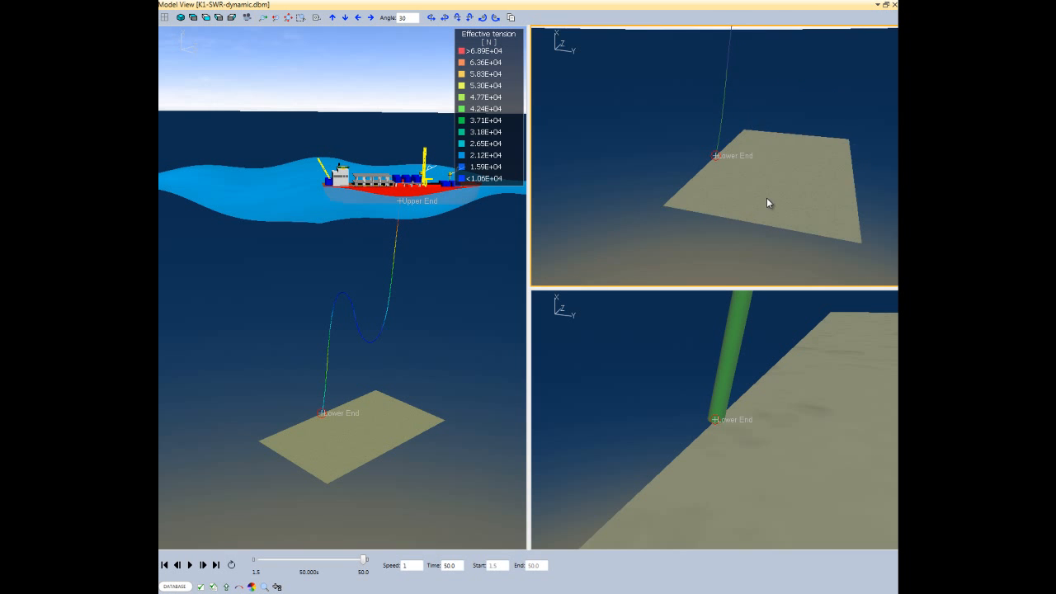
scroll(767, 202, down, 3)
scroll(784, 161, down, 2)
drag(785, 125, 842, 204)
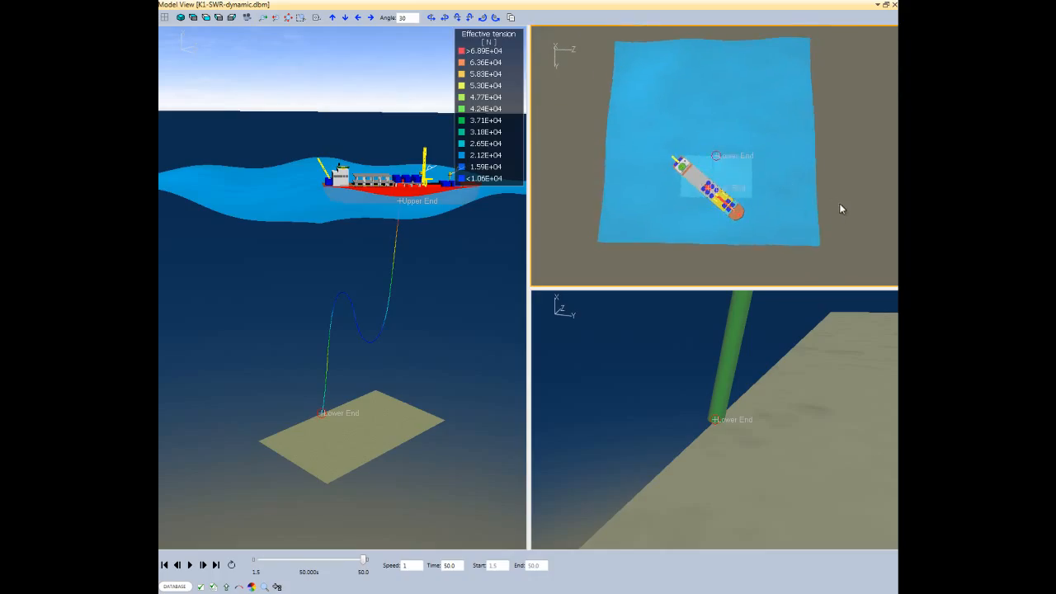
drag(708, 210, 709, 216)
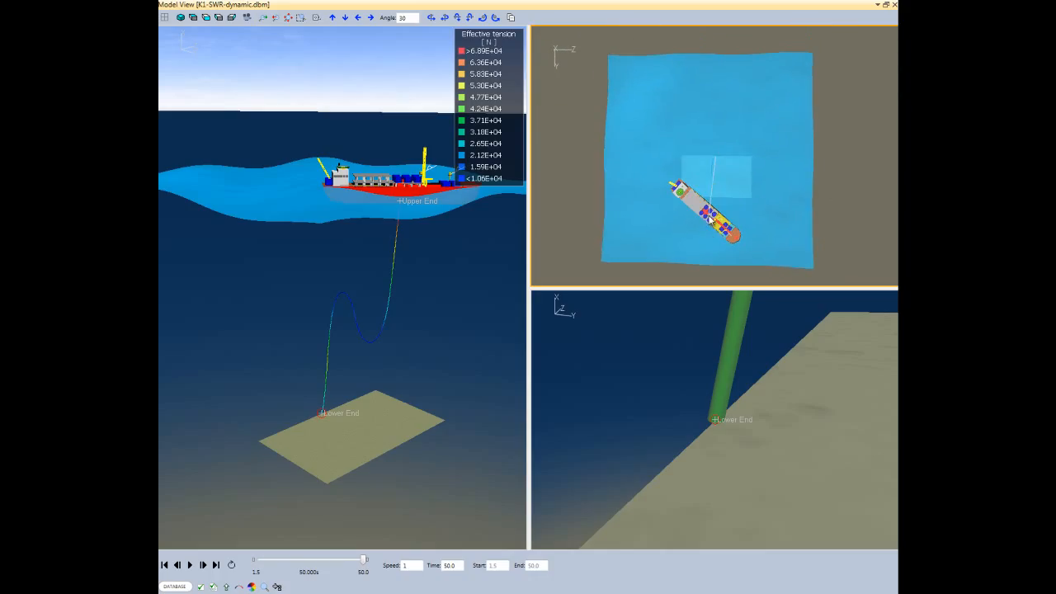
Step: Set the lower small pane to a side view showing the vessel, the full riser and the seabed
click(744, 419)
scroll(745, 419, down, 10)
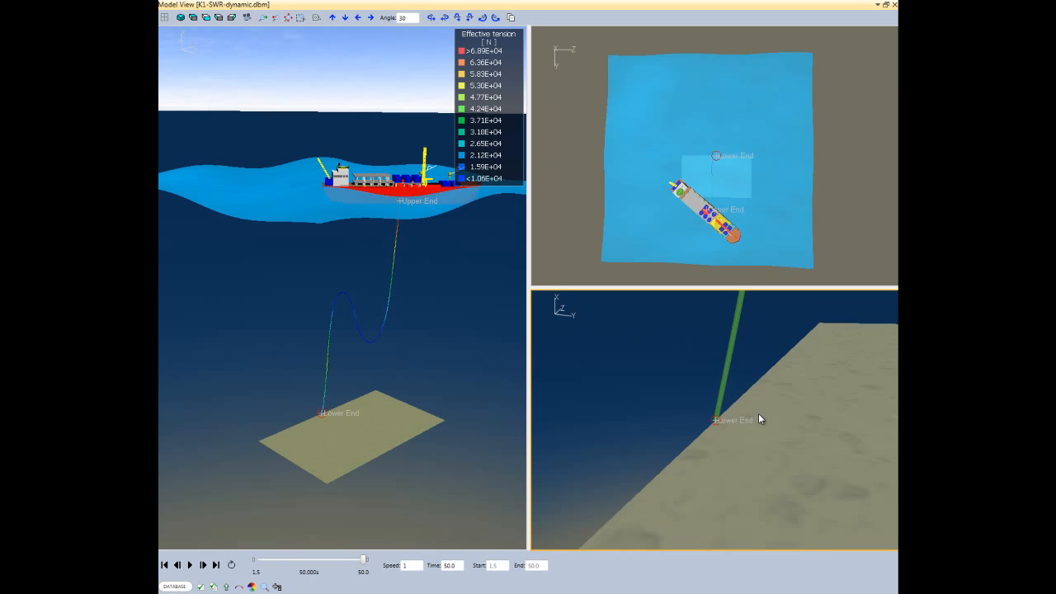
scroll(778, 406, down, 3)
drag(774, 390, 735, 430)
scroll(738, 425, up, 5)
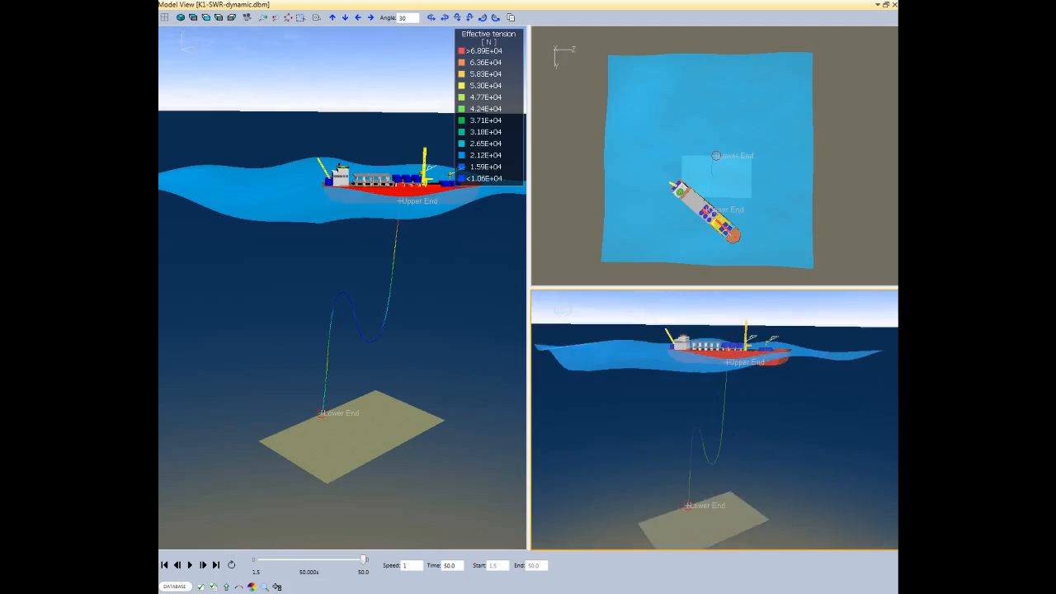
Step: Colour the riser in the lower small pane by resultant bending moment and replay the animation from the start
click(252, 585)
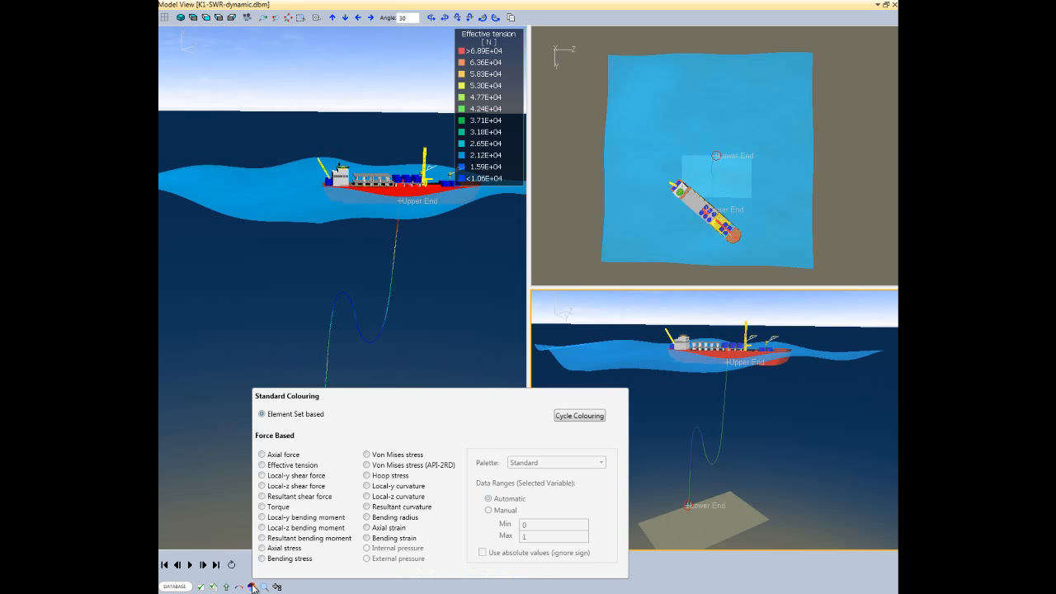
click(262, 538)
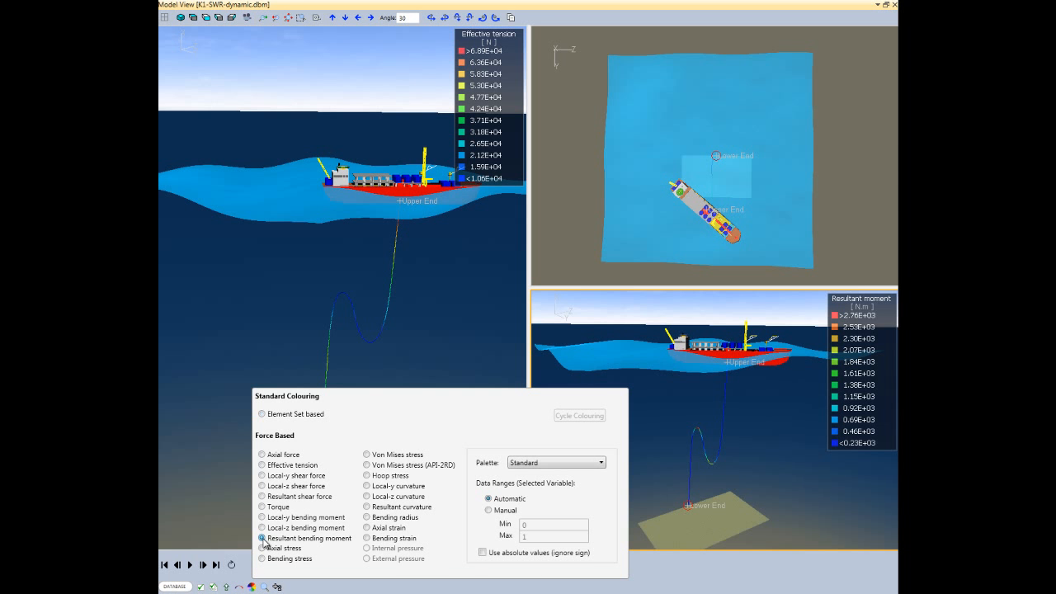
click(652, 527)
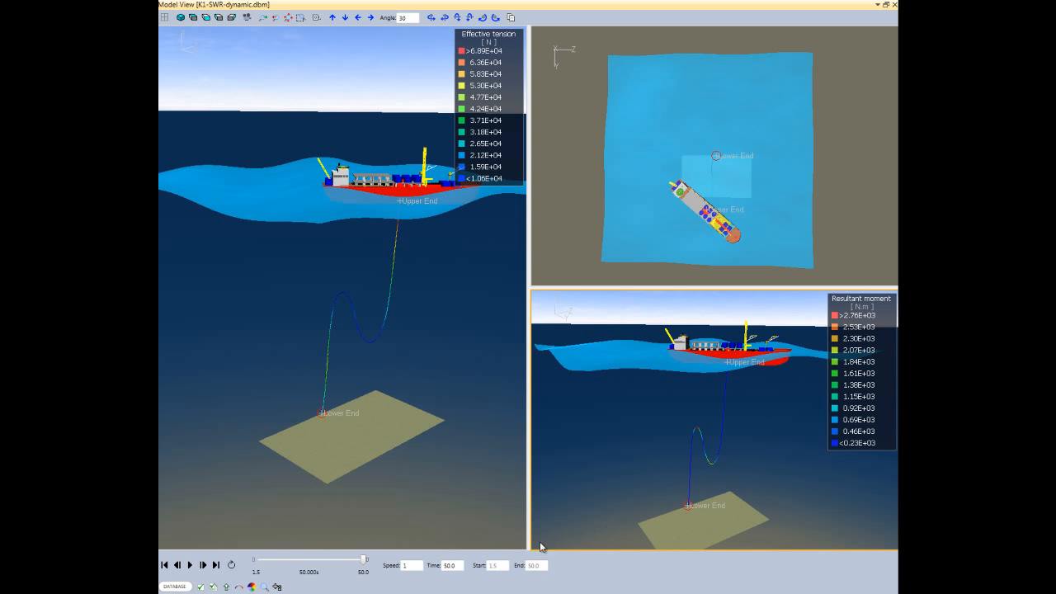
drag(363, 560, 260, 570)
click(190, 566)
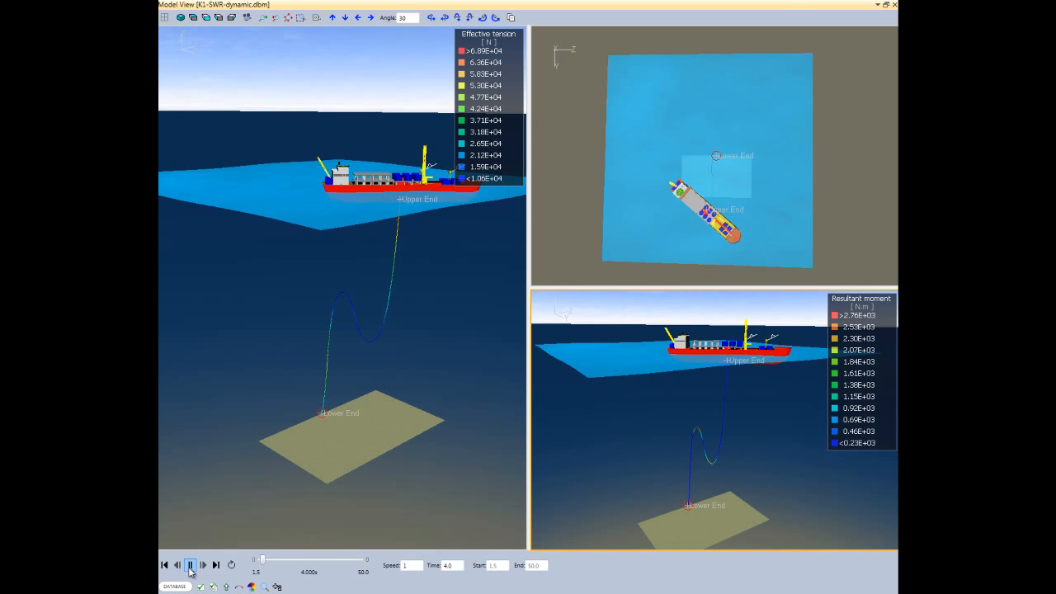